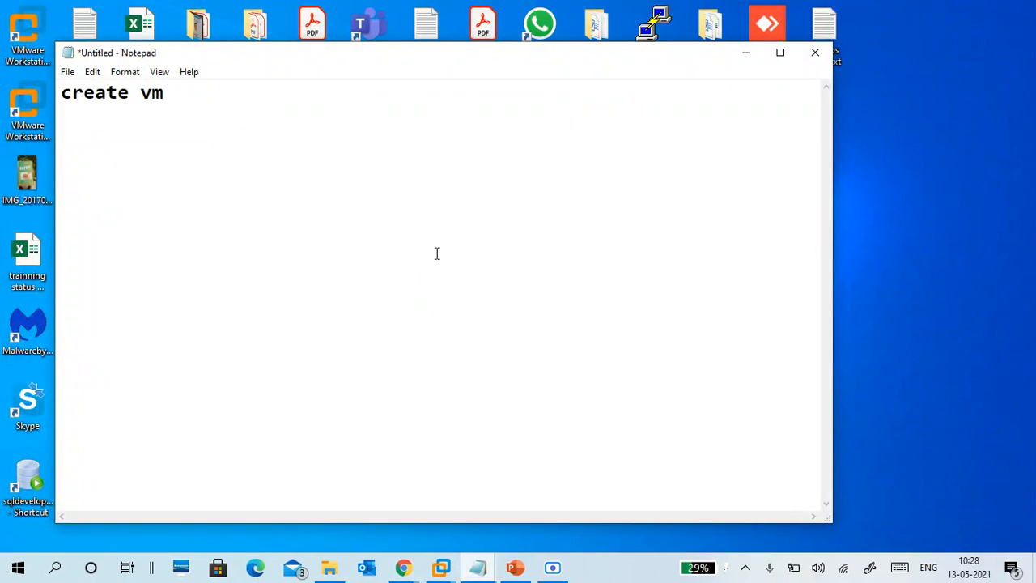
Step: Finish the first line and insert 'windows' so it reads 'create vm to install windows server 2016'
type("to install ")
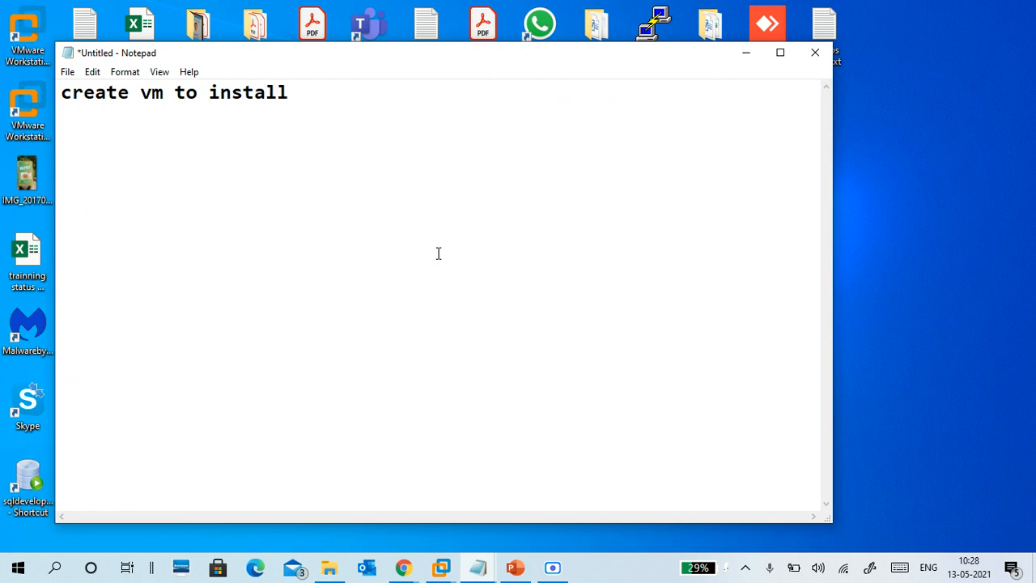
type("server 201")
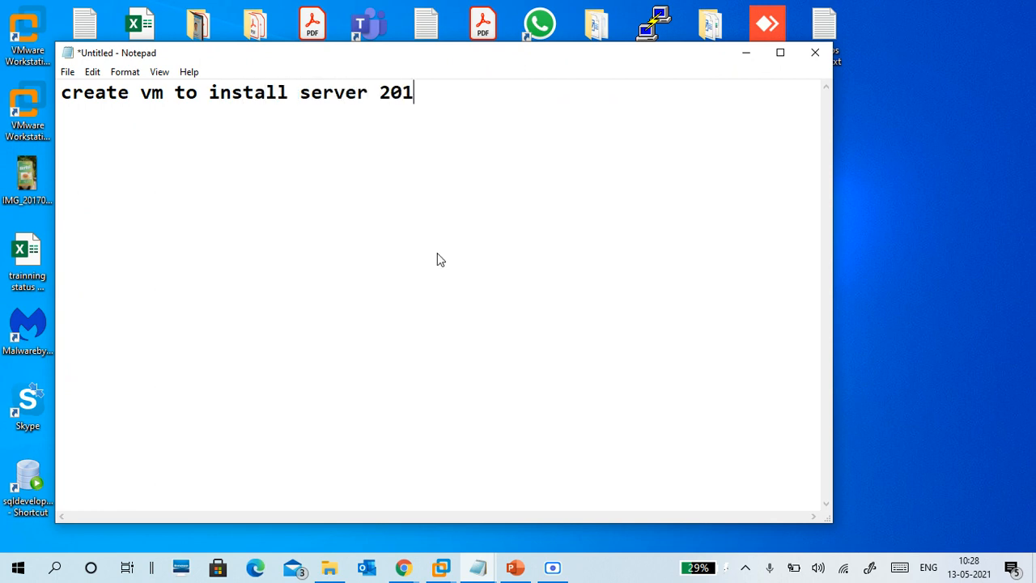
type("6")
key("Left")
key("Left")
key("Left")
key("Left")
key("Left")
key("Left")
key("Left")
key("Left")
key("Left")
key("Left")
key("Left")
type("wind")
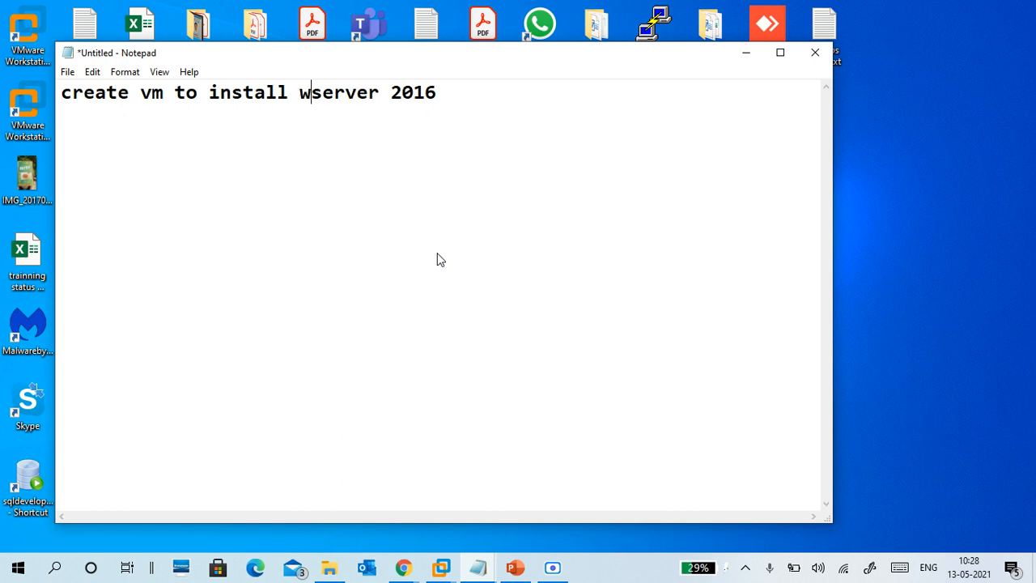
type("ows")
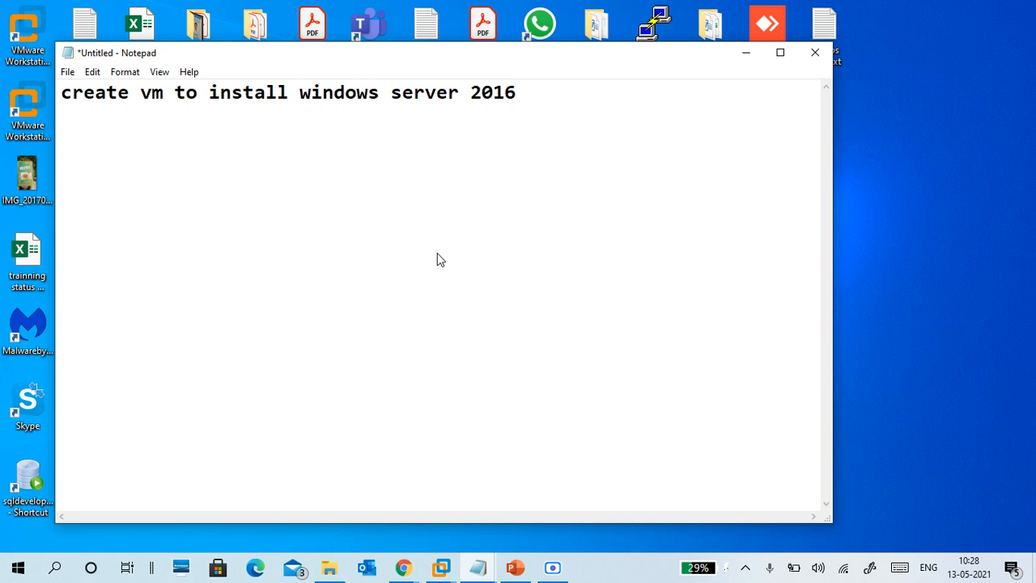
left_click_drag(392, 92, 520, 96)
left_click(619, 130)
Step: Admit the waiting participant into the Meet call, then minimise Chrome
left_click(441, 569)
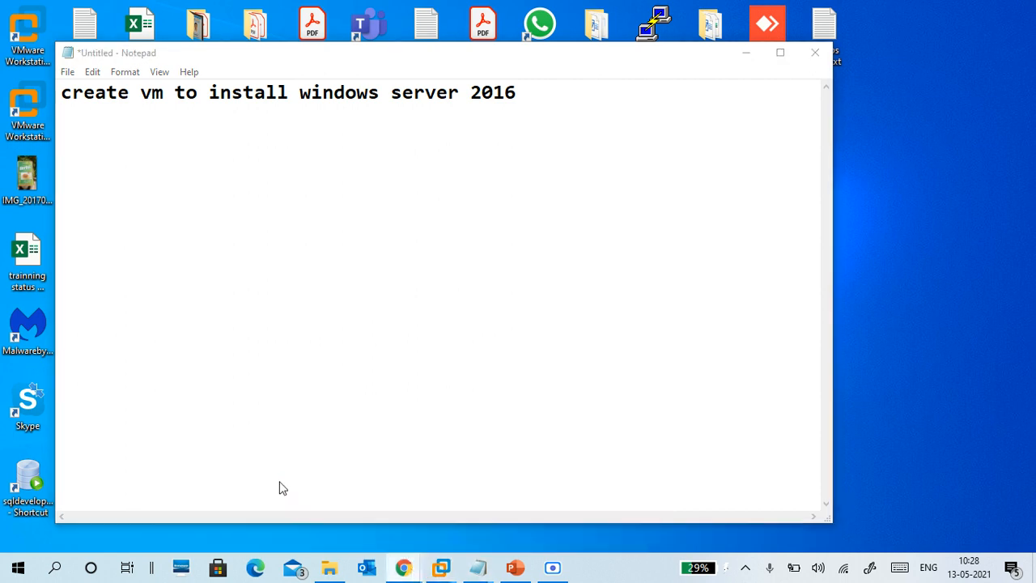
key("alt+Tab")
left_click(668, 147)
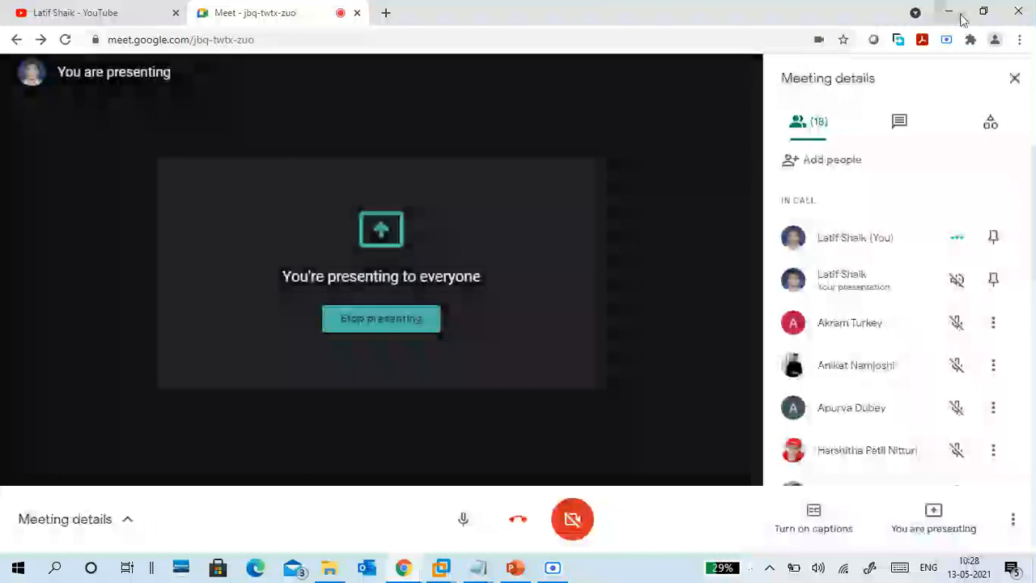
left_click(962, 18)
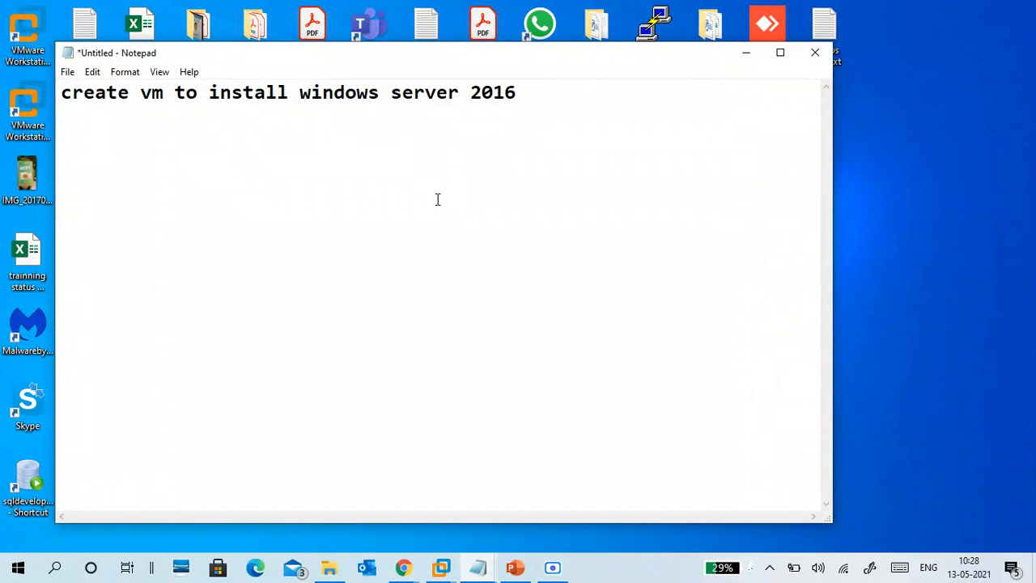
Step: Add the heading 'Minimum requirement' followed by a new blank line
type("Mini")
type("mal")
key("BackSpace")
key("BackSpace")
key("BackSpace")
type("mum ")
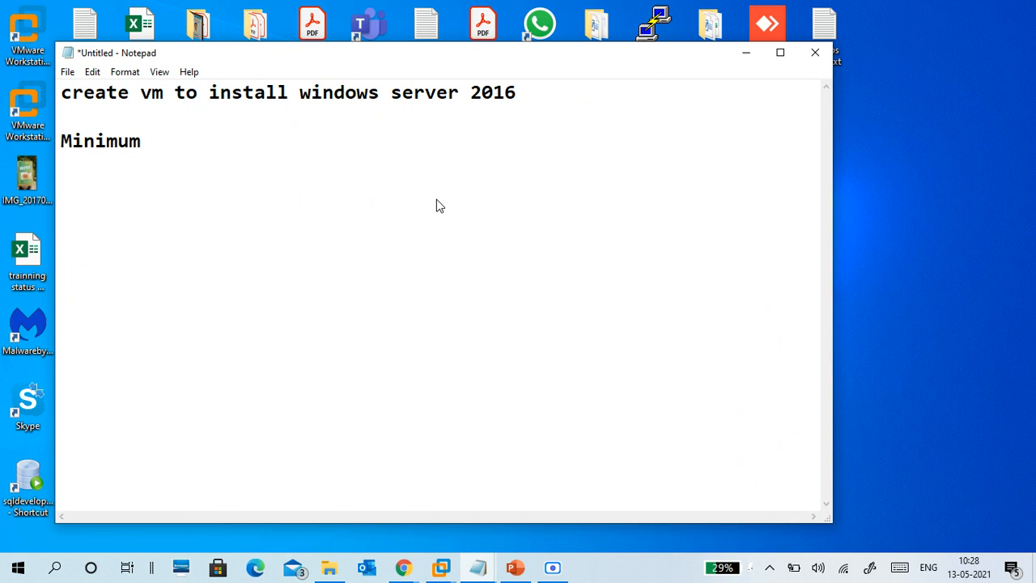
type("i")
key("BackSpace")
type("requirement")
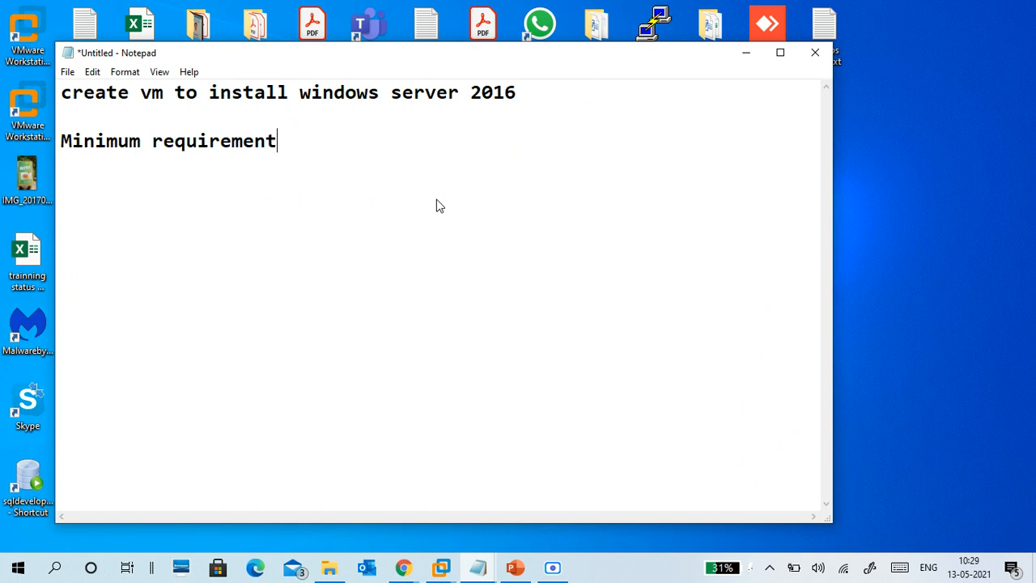
type(":")
key("BackSpace")
key("Return")
Step: Type the versions line 'Windows 2008 x64/2008R2/2012/2012R2/2016/2019'
type("Windows 200")
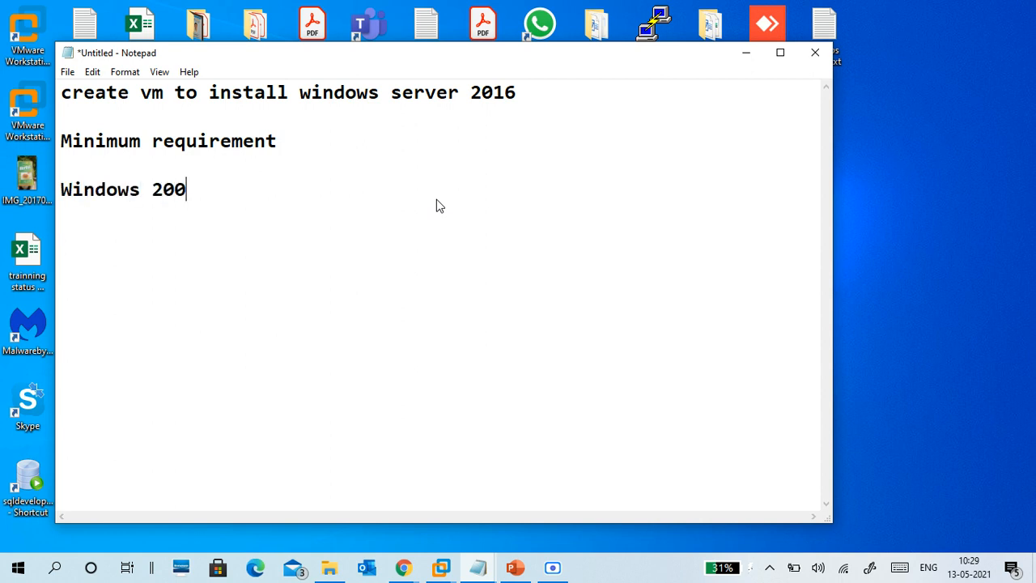
type("8/2008")
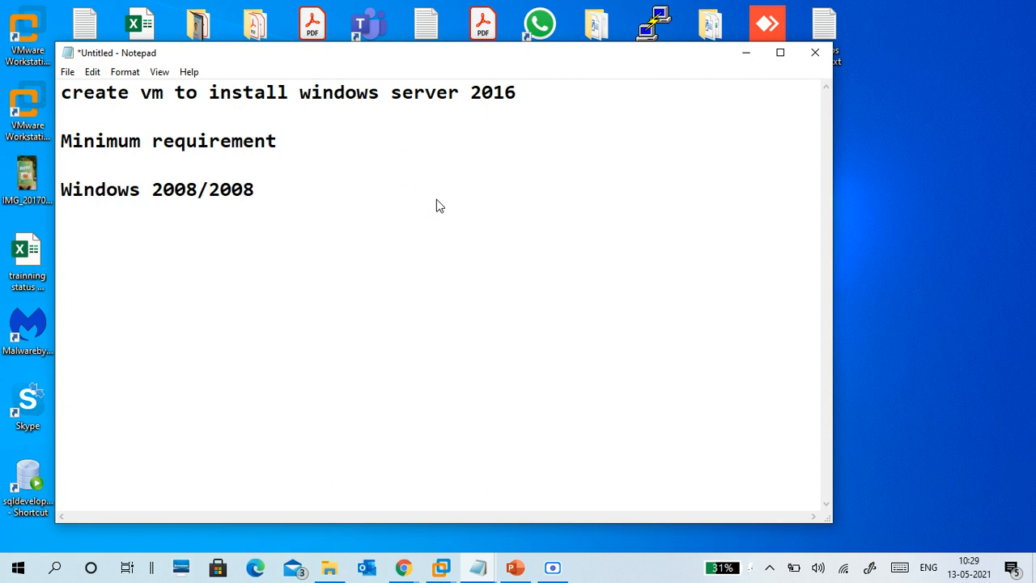
key("BackSpace")
key("BackSpace")
key("BackSpace")
key("BackSpace")
key("BackSpace")
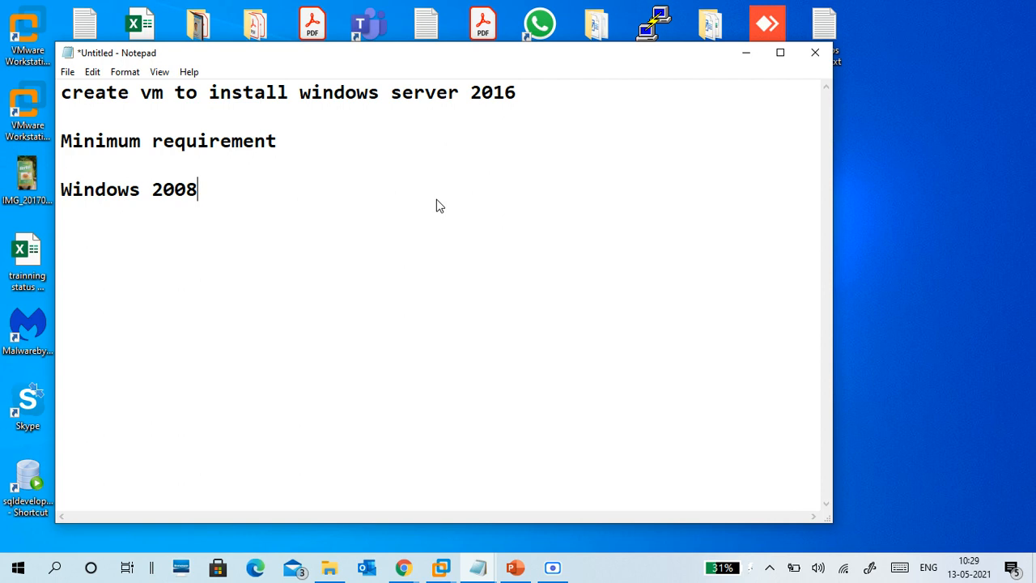
type("x64/200")
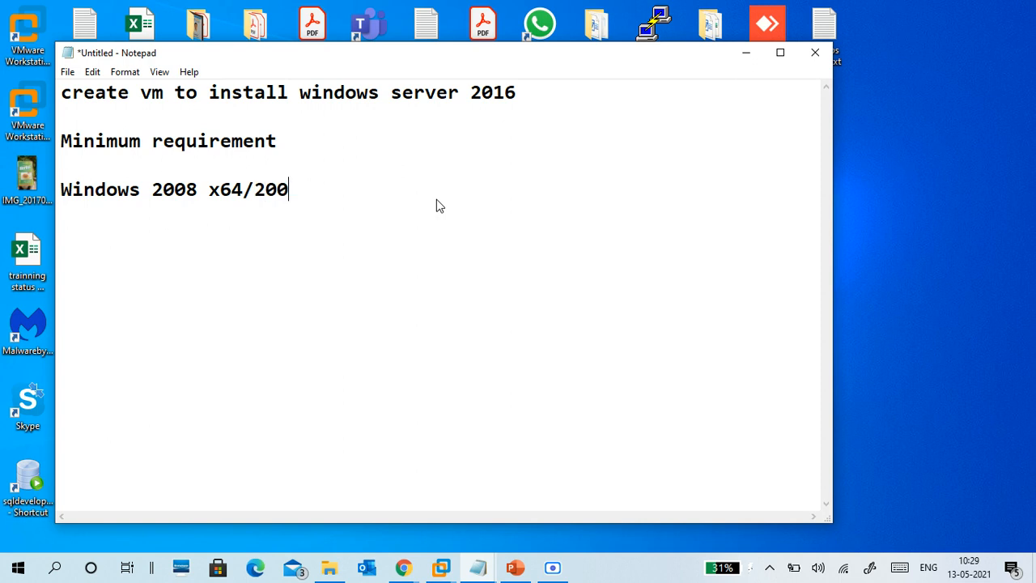
type("8R2/")
type("2012")
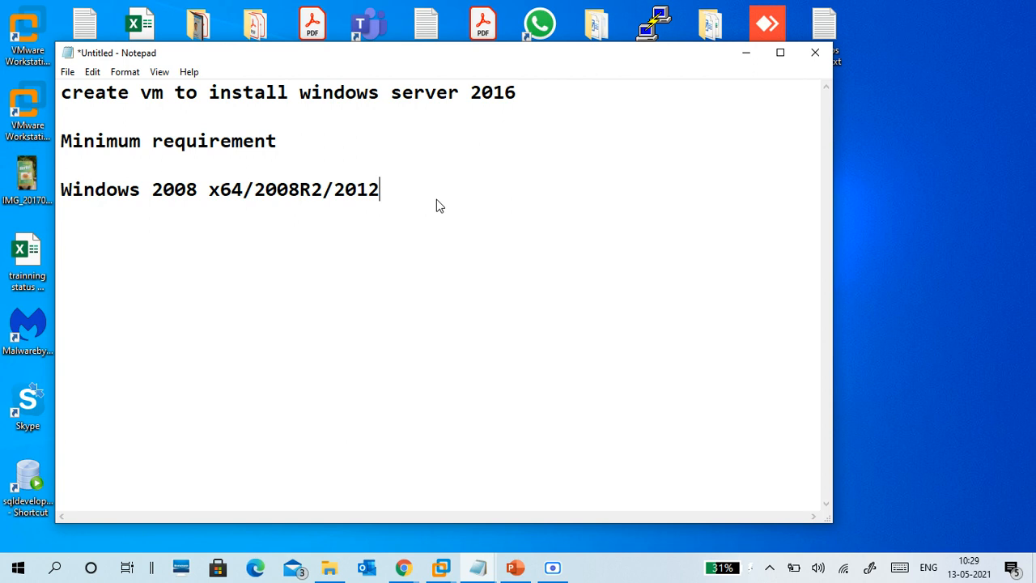
type("/2012R2/2016/2019")
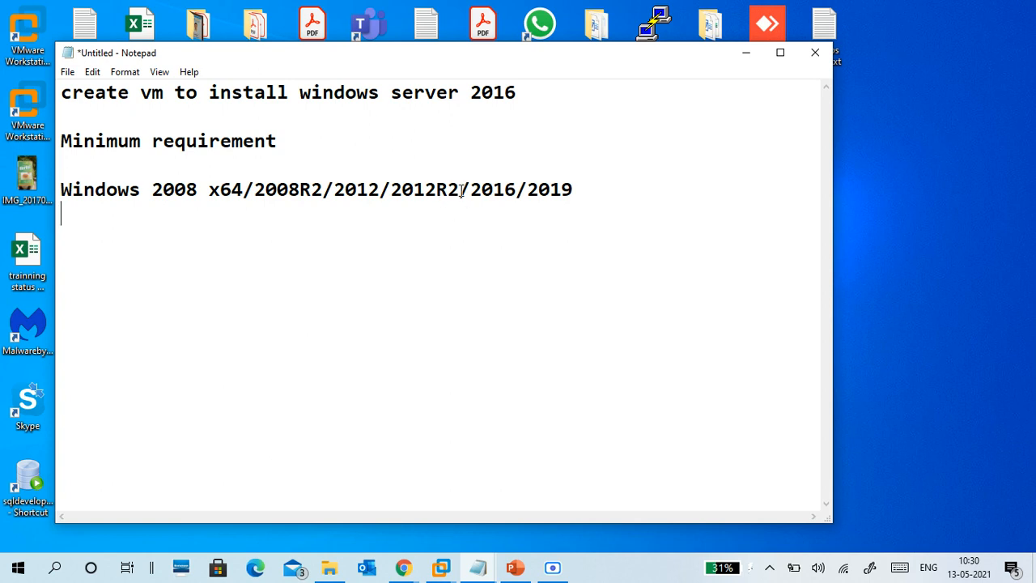
Step: Delete the stray spaces after 2012R2 on the versions line
left_click(461, 189)
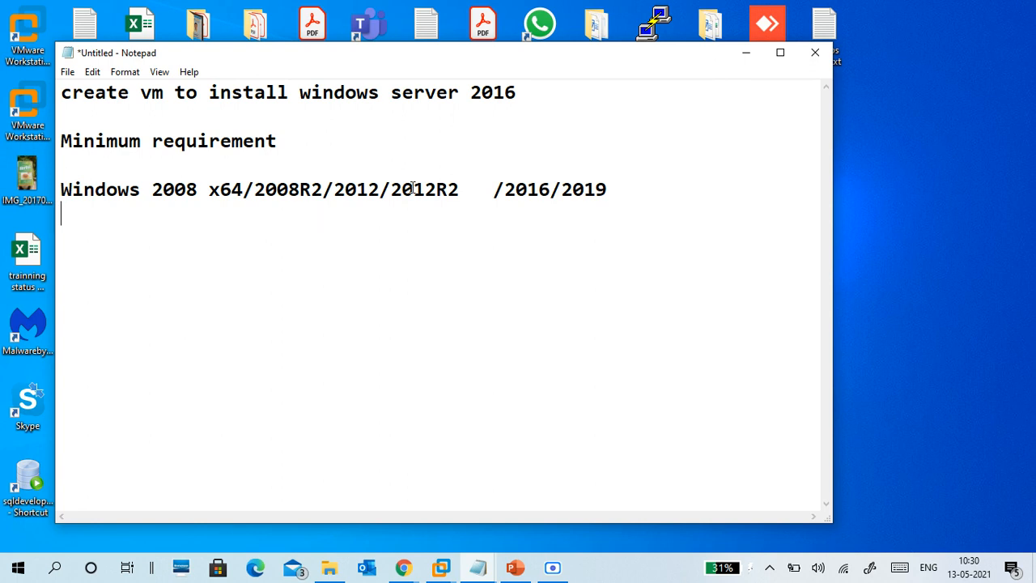
left_click(483, 193)
key("BackSpace")
key("BackSpace")
key("BackSpace")
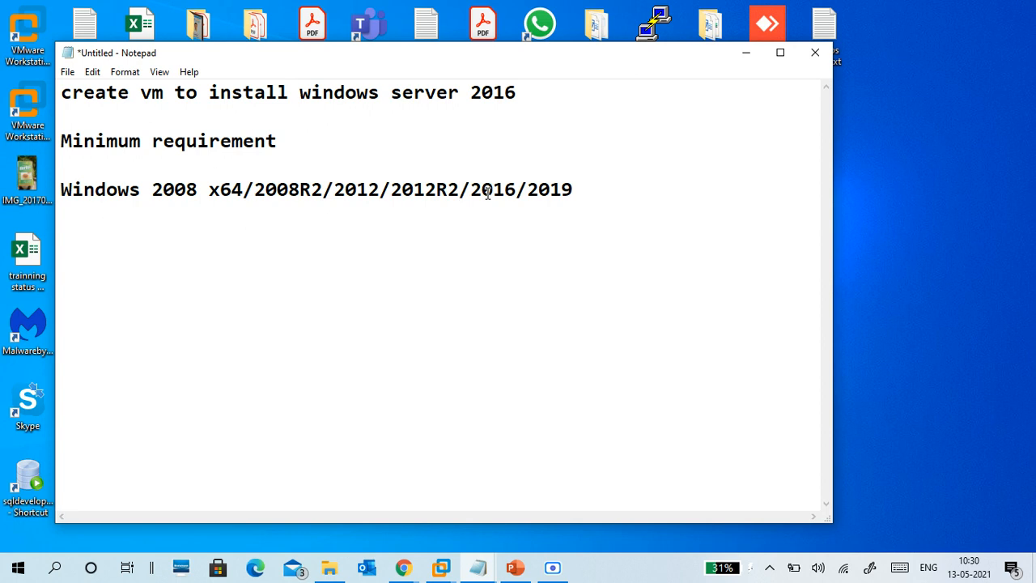
Step: Start a new line below reading 'Desktop Experi'
left_click(293, 226)
type("Dest")
key("BackSpace")
type("ktop ")
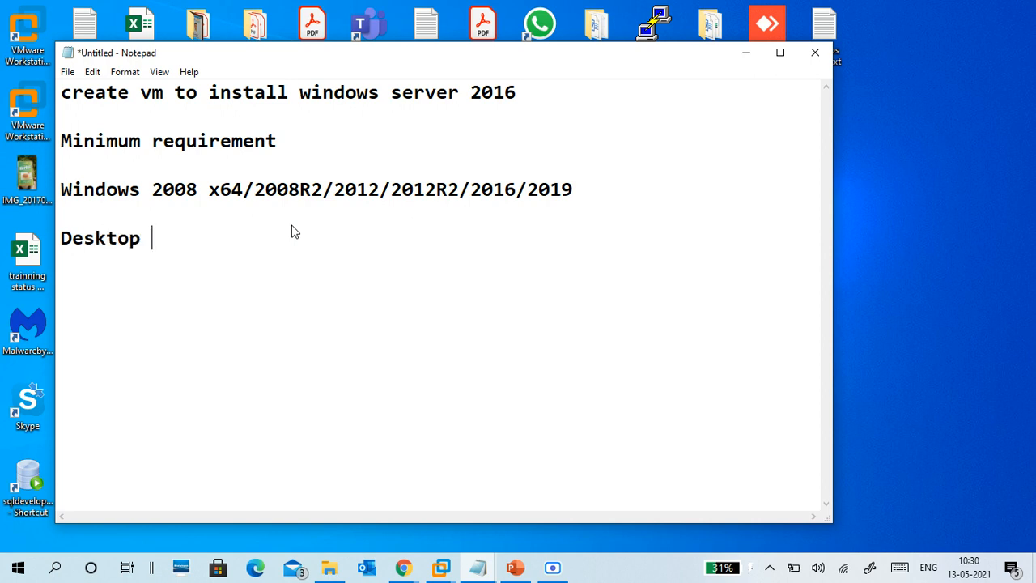
type("E")
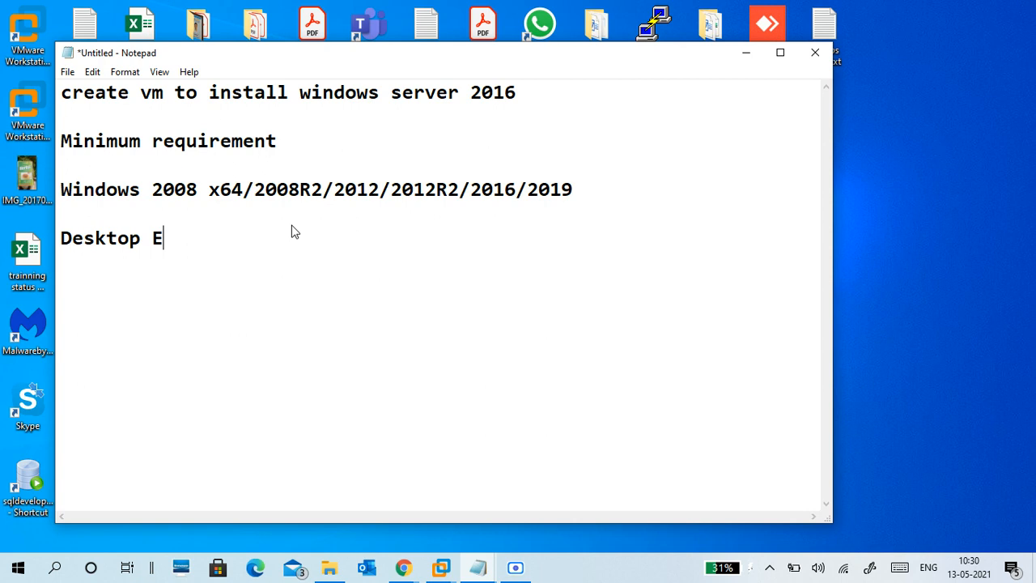
type("xperi")
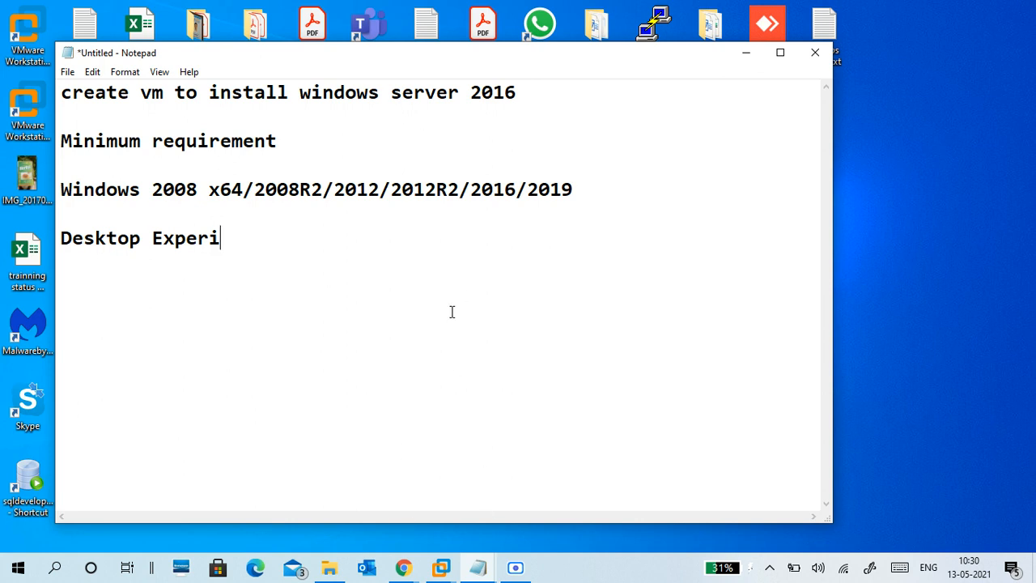
Step: Bring PowerPoint up full screen and dismiss the repair error and Document Recovery pane
left_click(343, 565)
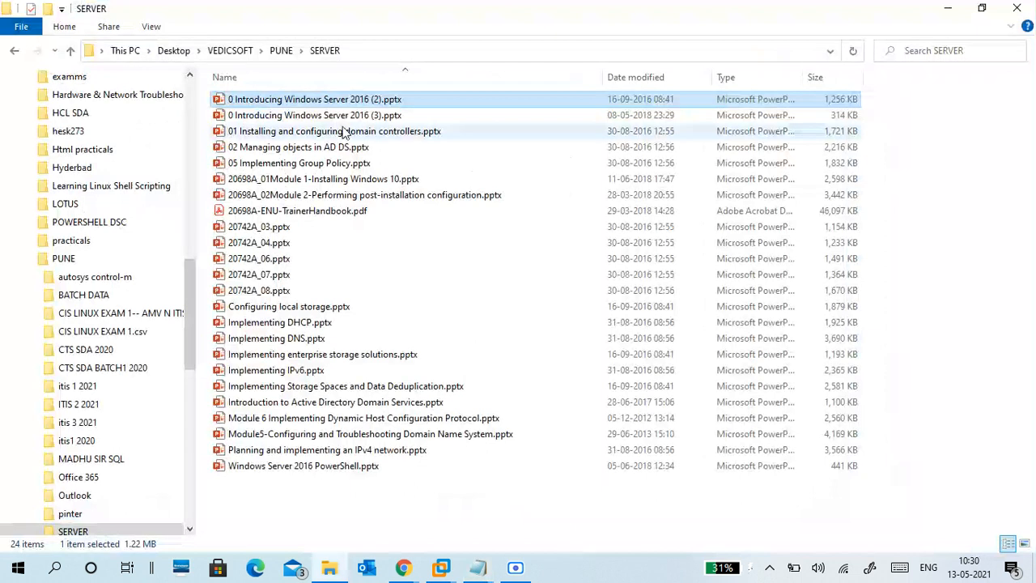
left_click(947, 8)
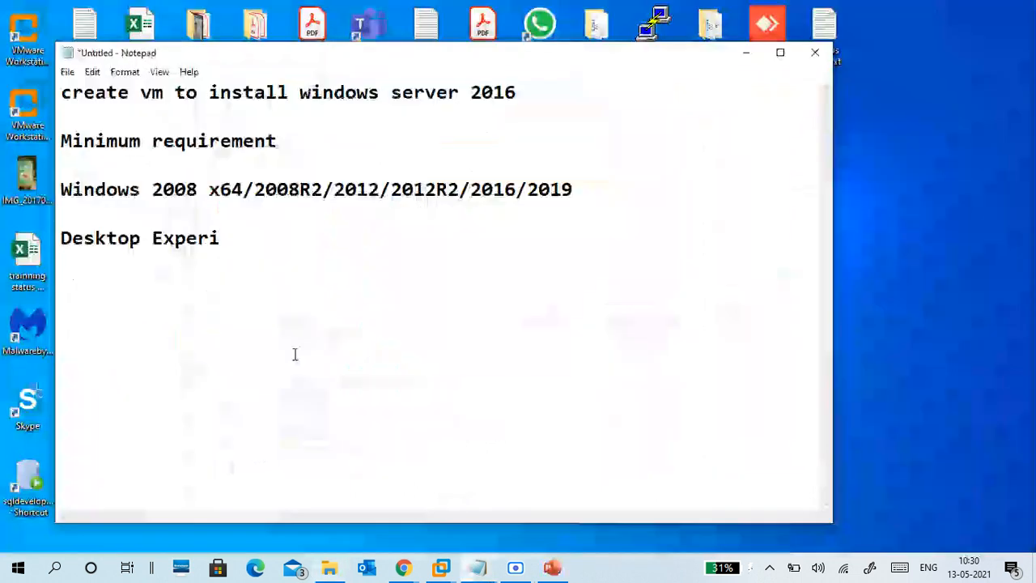
left_click(556, 568)
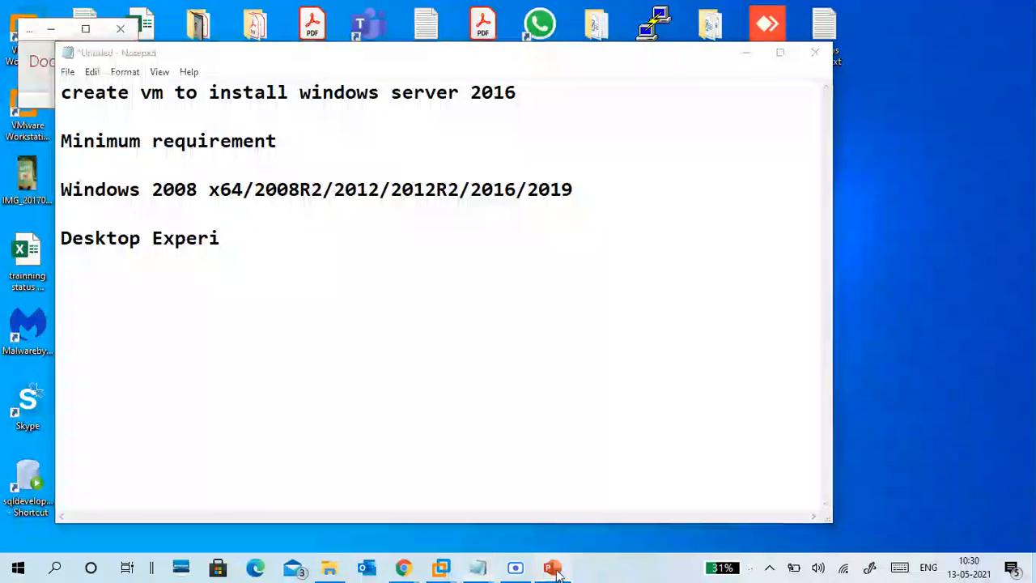
left_click(85, 28)
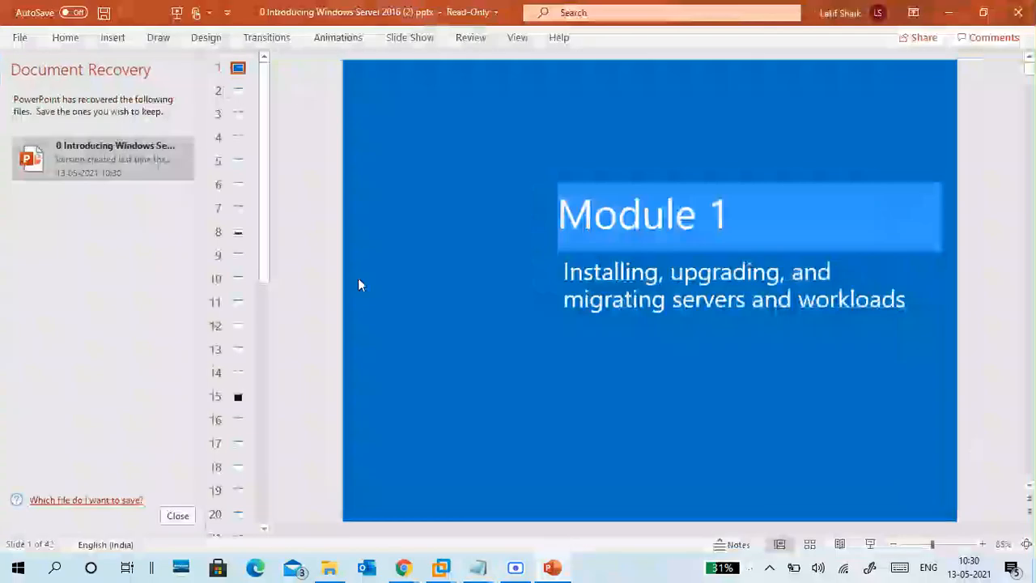
left_click(178, 519)
left_click(436, 332)
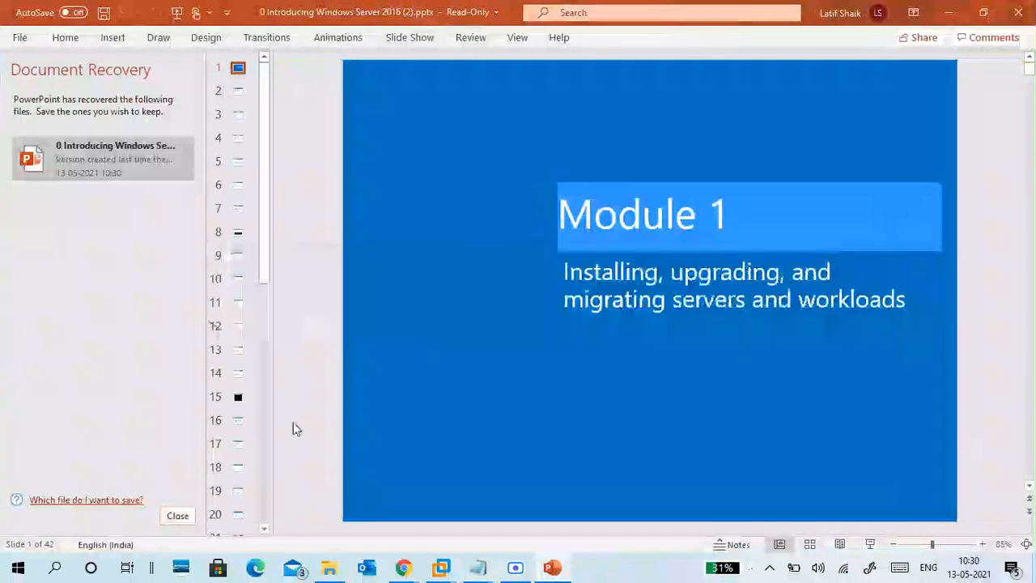
left_click(178, 517)
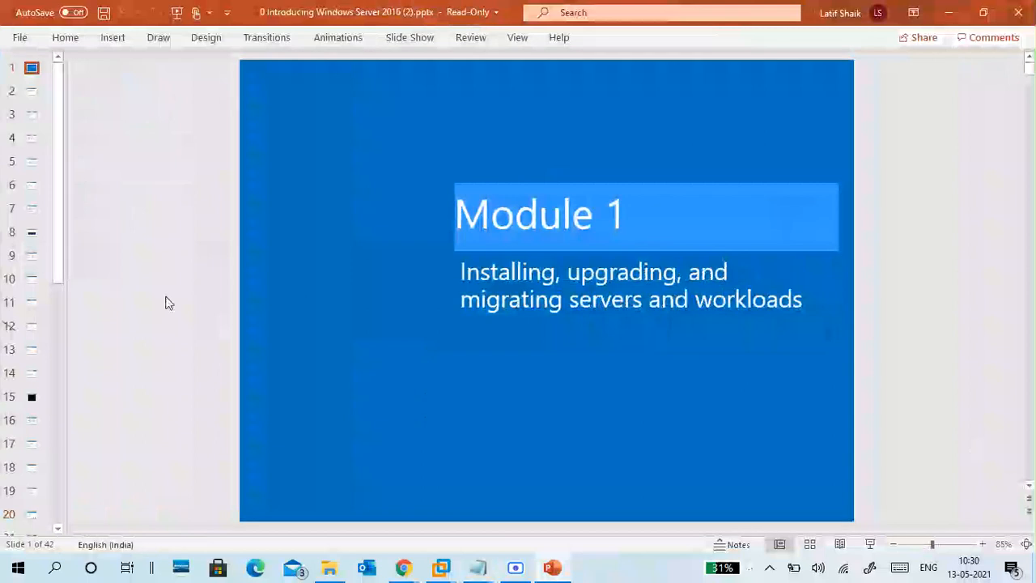
Step: Page from Hardware requirements to slide 6, 'Overview of installation options'
scroll(165, 301, "down", 4)
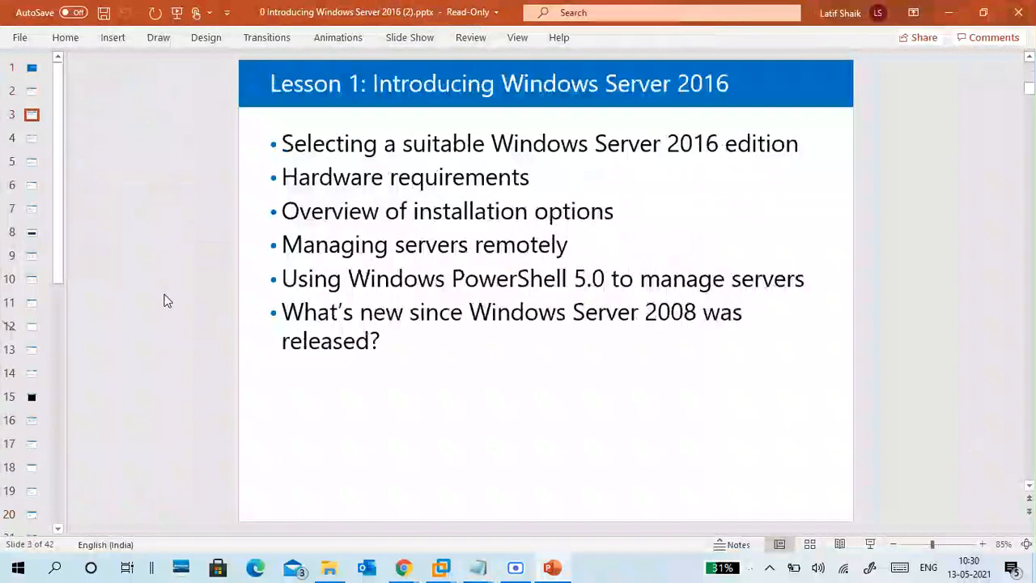
scroll(165, 301, "up", 1)
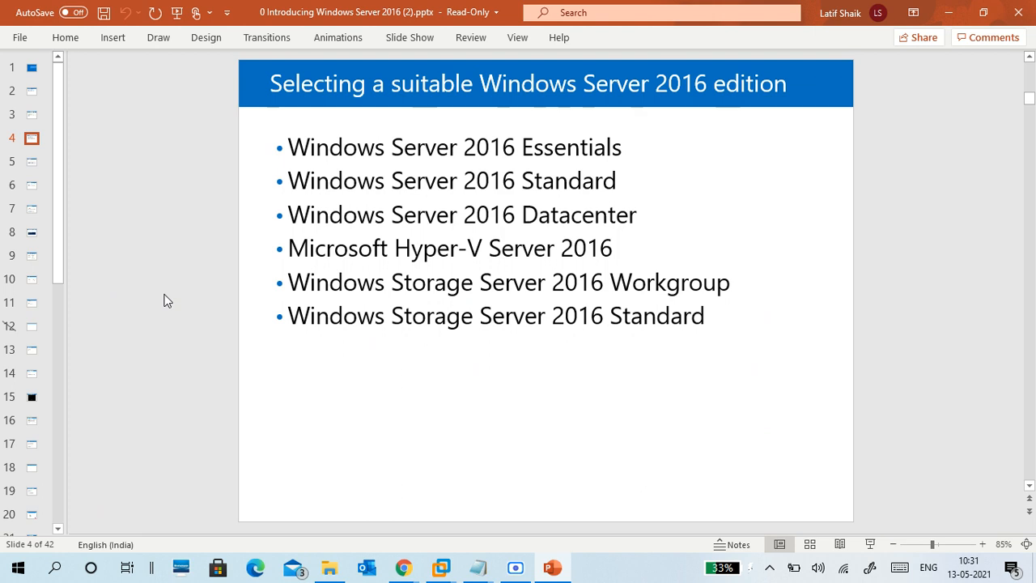
key("Page_Down")
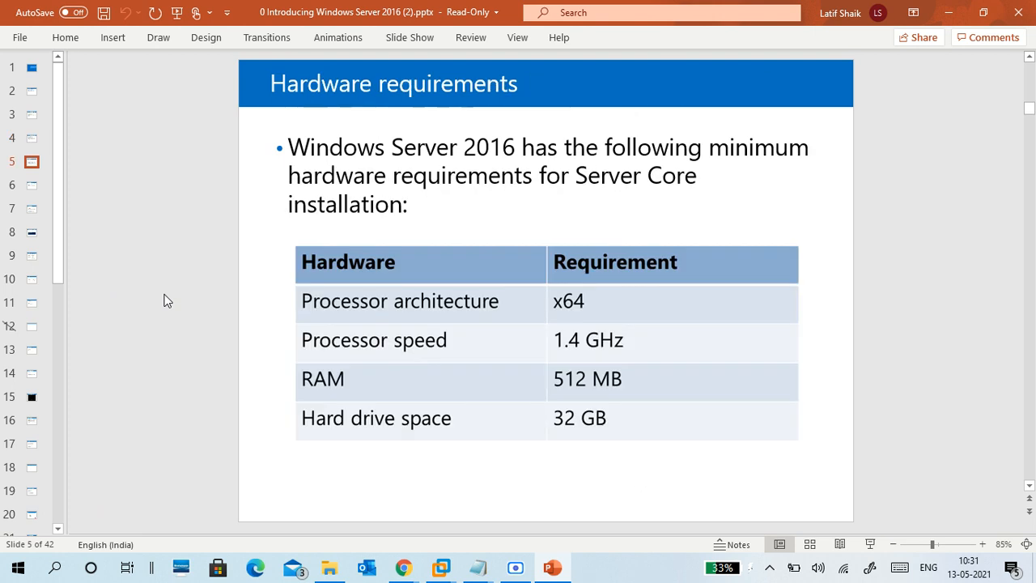
key("Page_Down")
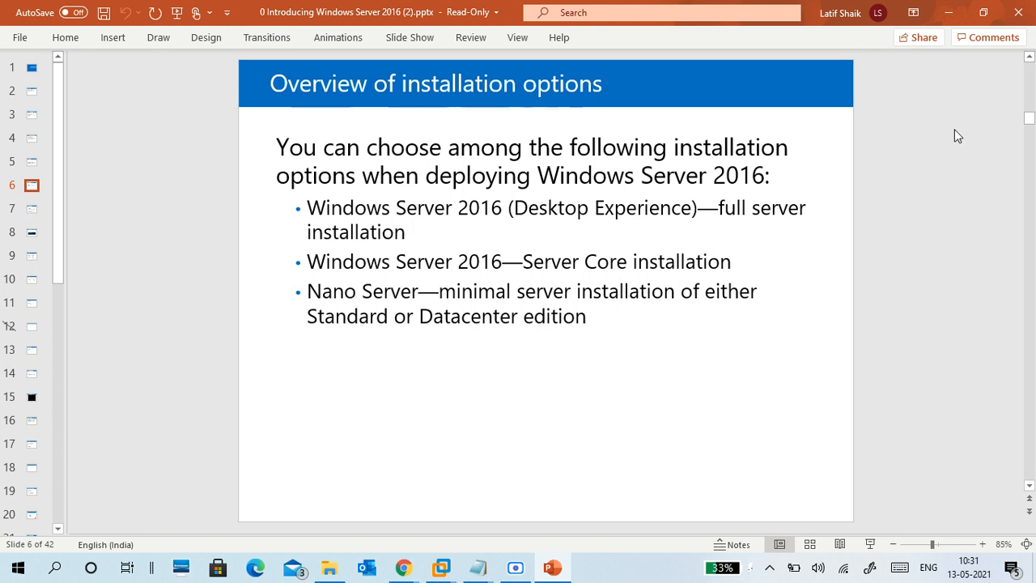
Step: Return to Notepad, finish 'Desktop Experiece' and add a 'Server Core' line below
left_click(948, 12)
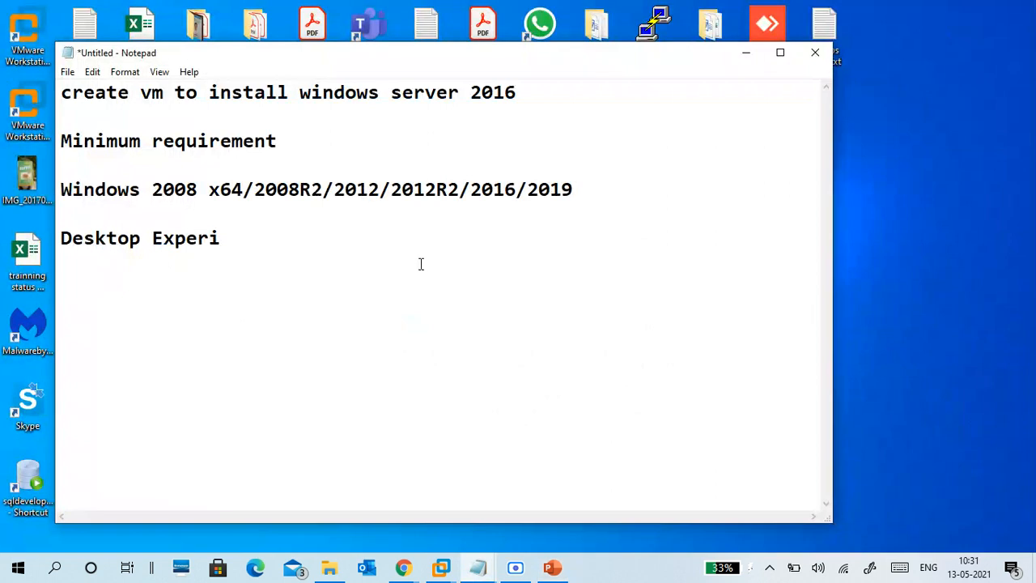
left_click(554, 568)
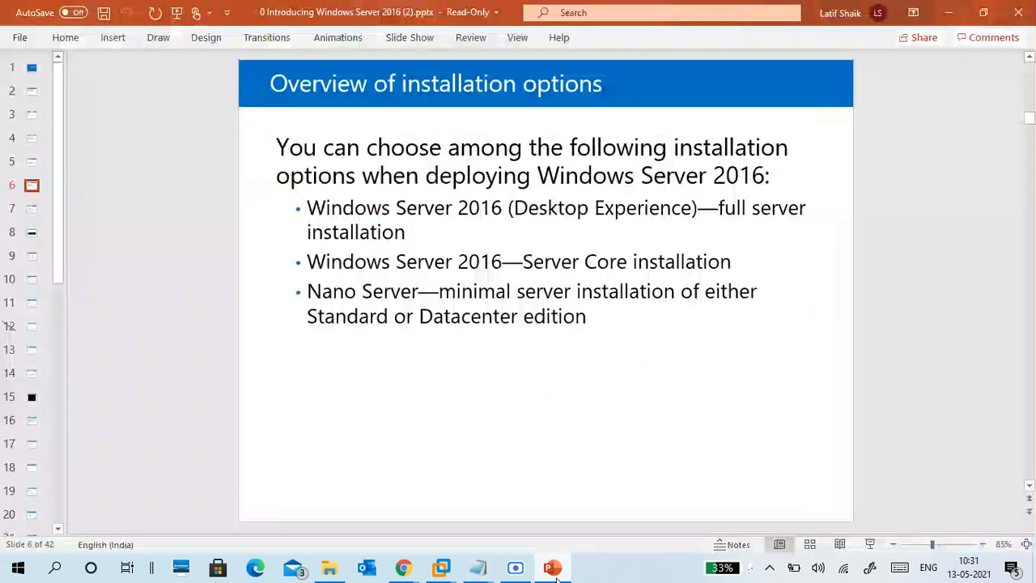
left_click(553, 569)
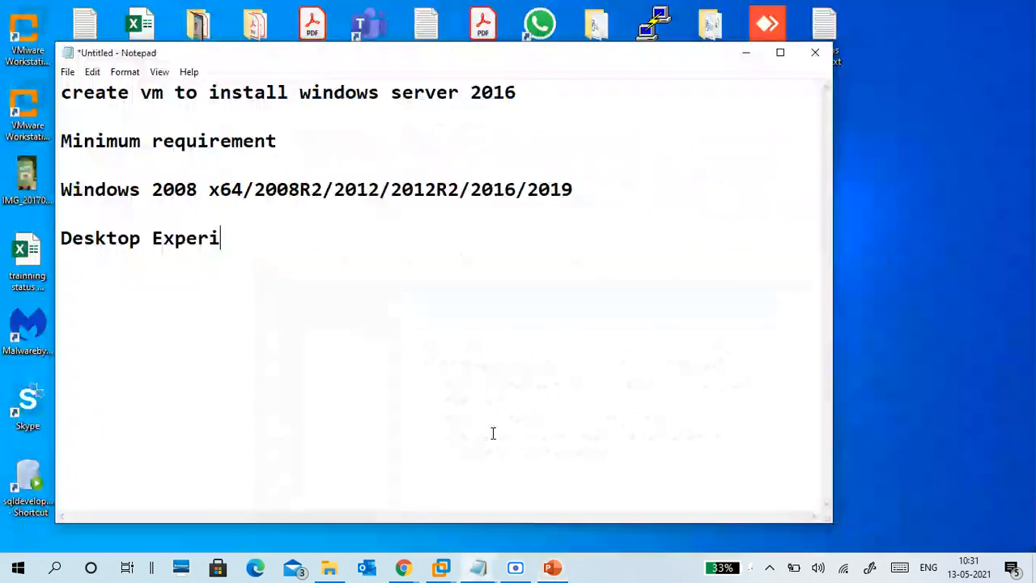
type("ece")
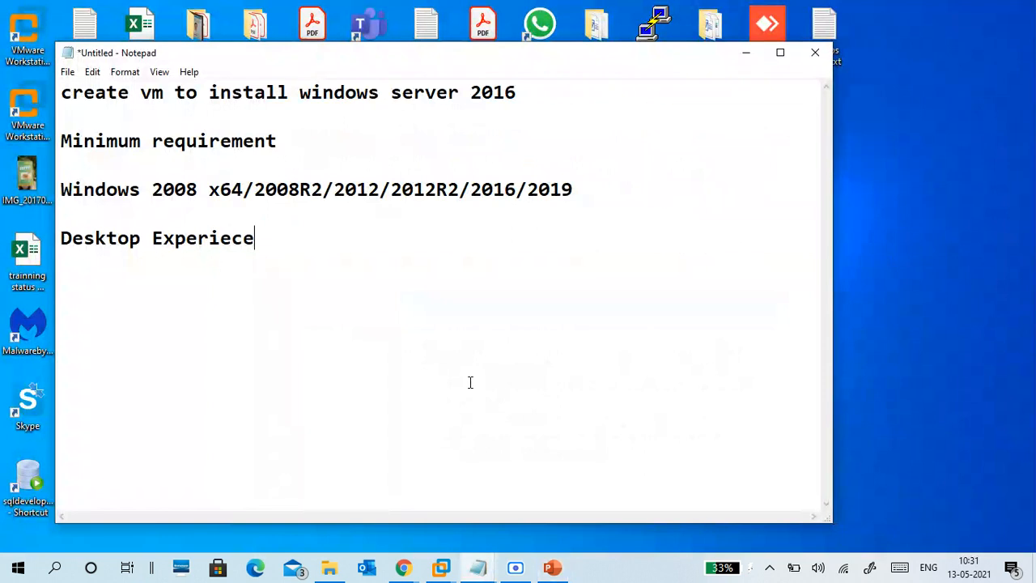
key("Return")
type("Server Core")
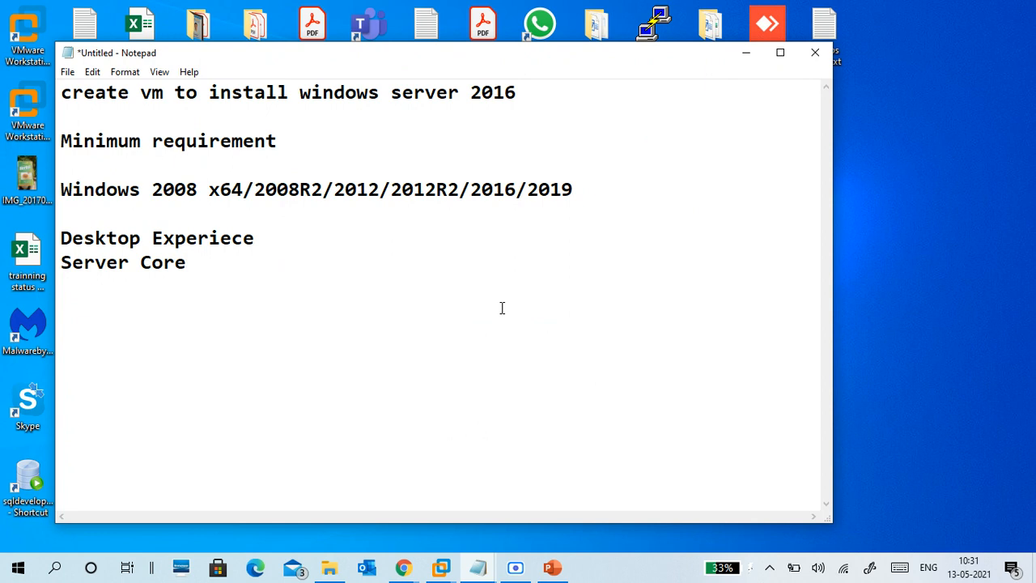
Step: Label the lines 'Desktop Experiece - GUI' and 'Server Core' plus a tab and '-CLI'
left_click(354, 241)
type("- GUI")
key("Down")
key("Tab")
type("-CLI")
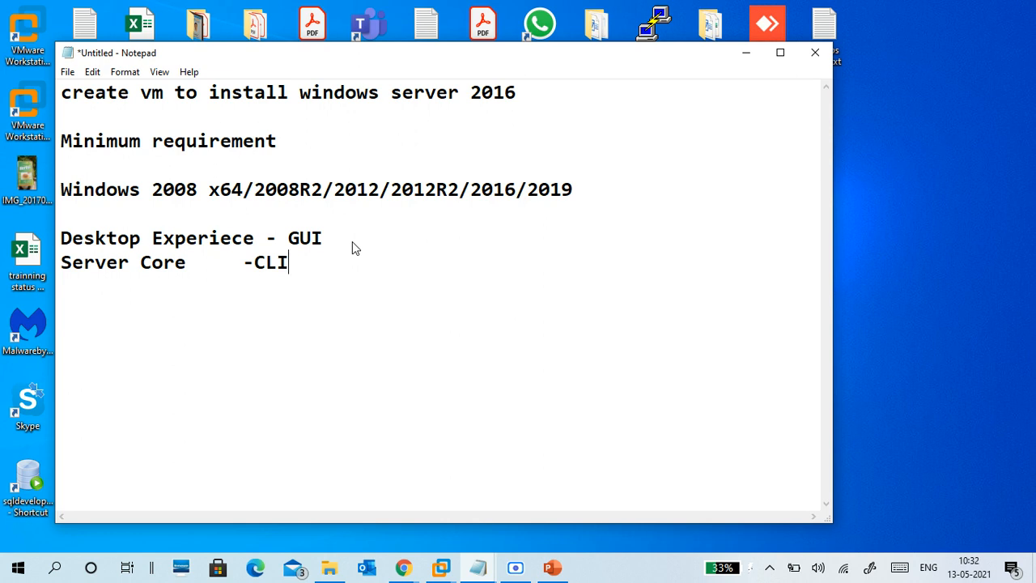
left_click(394, 236)
key("Down")
left_click(301, 263)
Step: Append '--' to both option lines and add 'RAM:512MB' to the Server Core line
type("--")
key("Up")
type("--")
left_click(361, 267)
type("512MB")
key("Left")
key("Left")
key("Left")
key("Left")
key("Left")
type("ram")
key("BackSpace")
key("BackSpace")
key("BackSpace")
type("RAM")
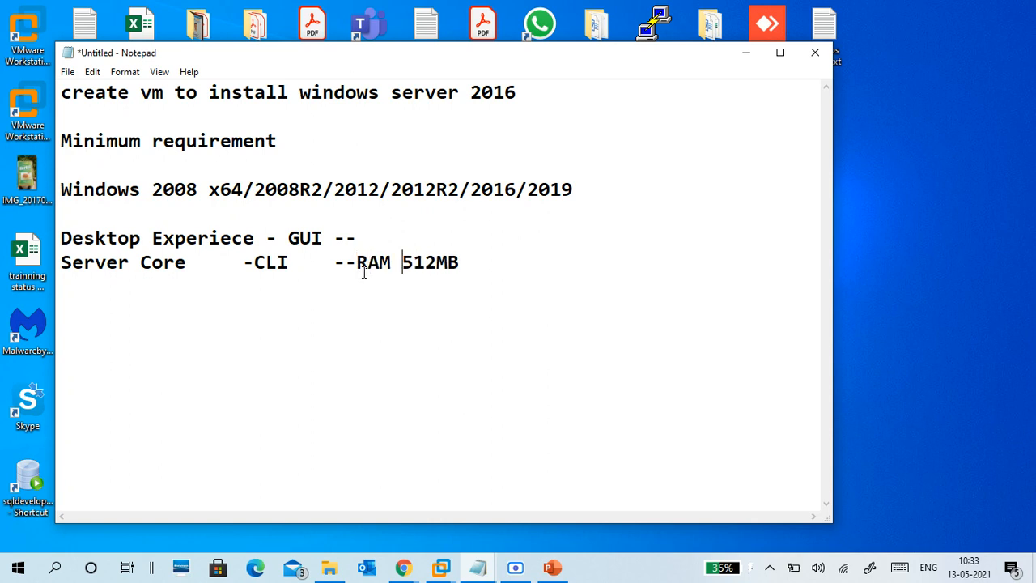
key("BackSpace")
type(":")
Step: Add 'RAM:2GB,CPU:1.4GHz' to the GUI line
key("Up")
type("RAM:2gb")
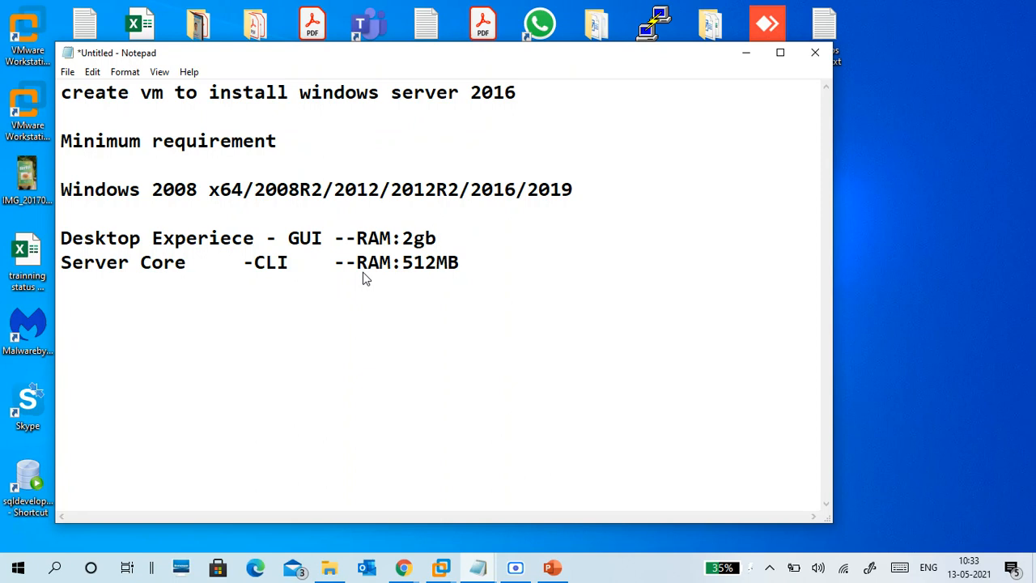
key("BackSpace")
key("BackSpace")
type("GB,CPU:")
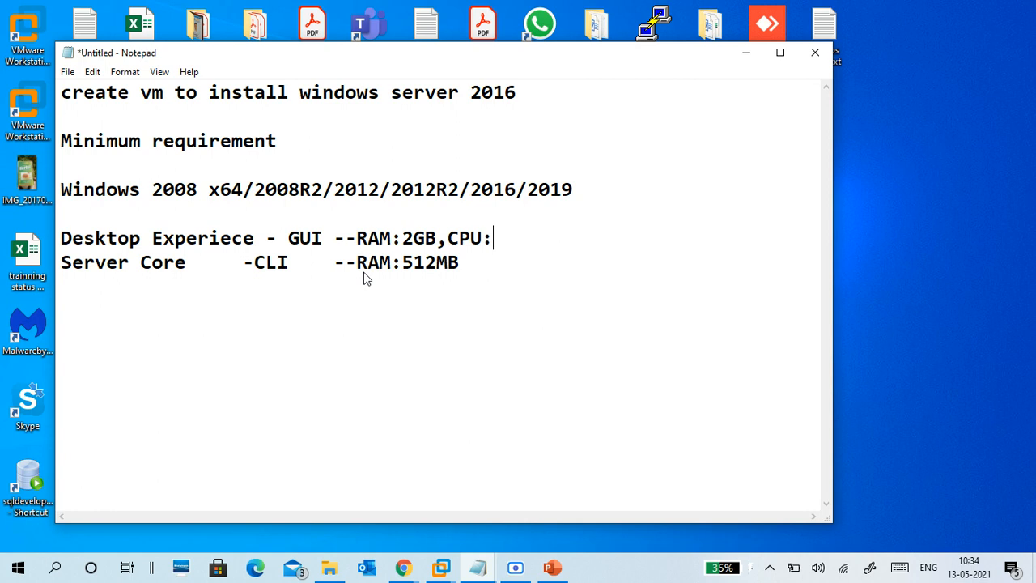
type("1.4Ghz")
key("BackSpace")
key("BackSpace")
type("Hz")
Step: Add ',CPU:1.4GHz' to the Server Core line
key("Down")
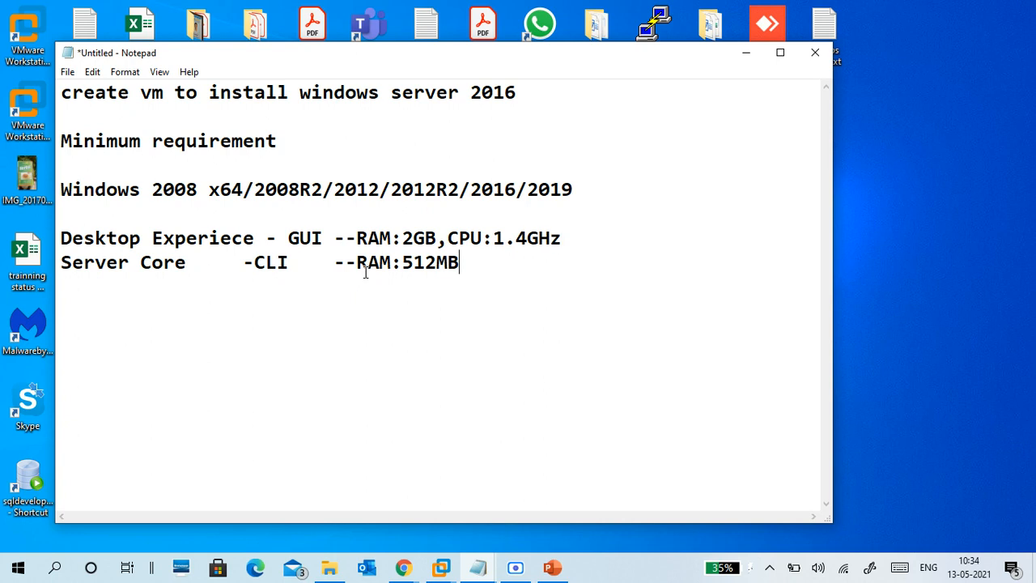
type(",CPU:1.4Gh")
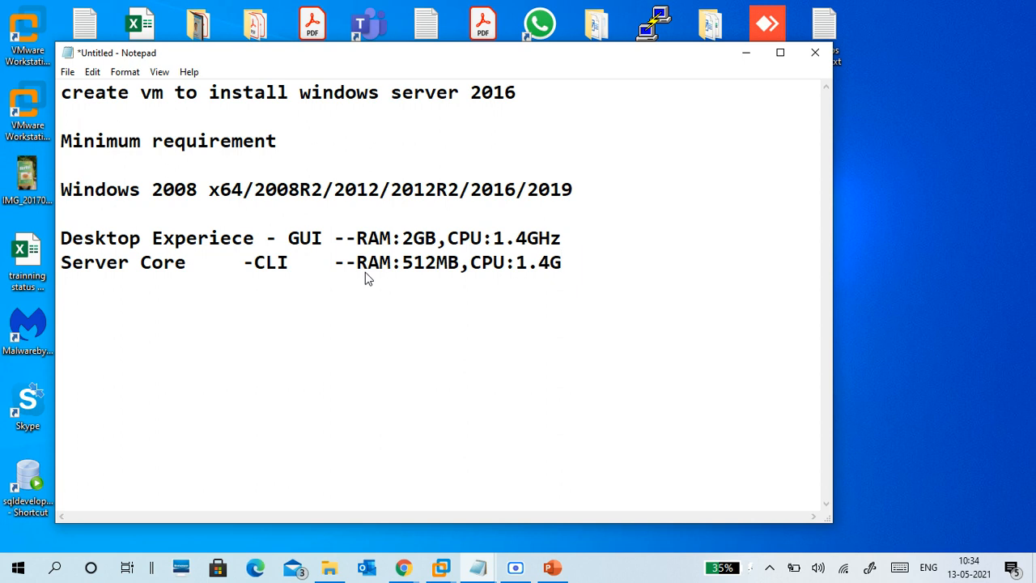
key("BackSpace")
type("Hz")
key("BackSpace")
Step: Add commas and HDD entries: 'HDD:32GB' on the GUI line, 'HDD:' on Server Core
key("Up")
type(",")
key("Down")
key("End")
type(",")
key("Up")
type("HDD:")
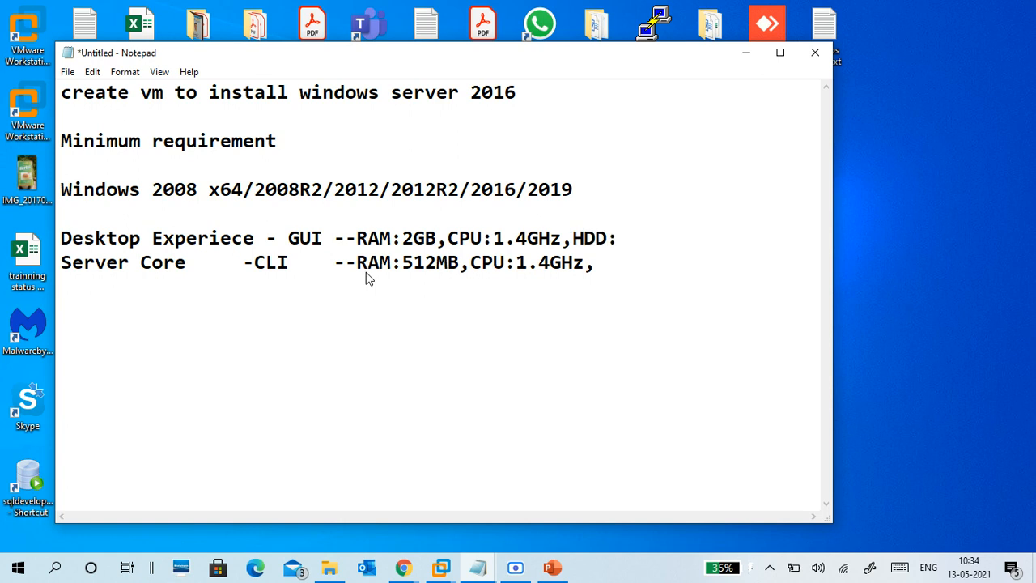
type("32GB")
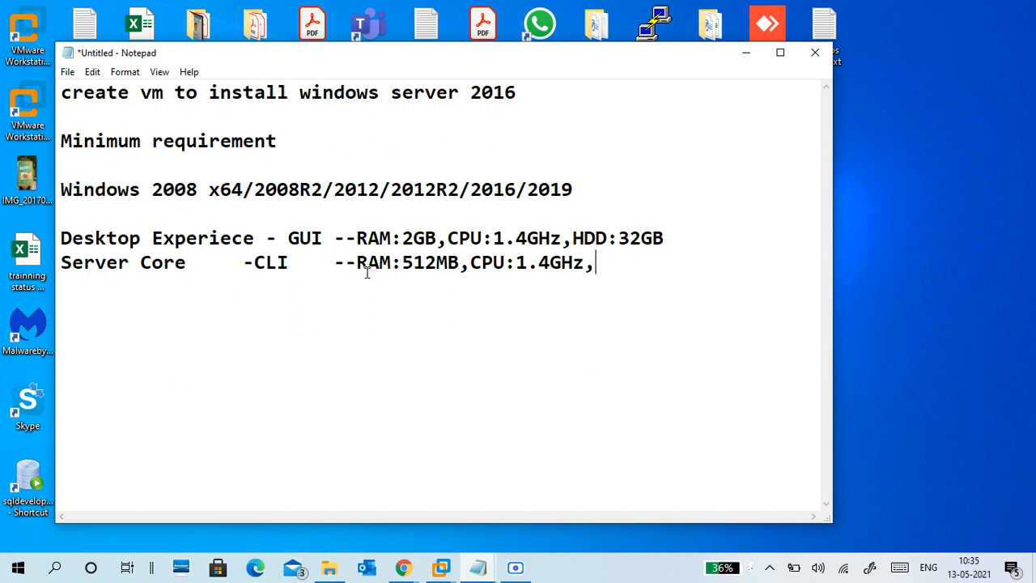
type("Hdd")
key("BackSpace")
key("BackSpace")
type("DD:")
Step: Open '0 Introducing Windows Server 2016 (2).pptx' from the SERVER folder and maximise PowerPoint
left_click(331, 569)
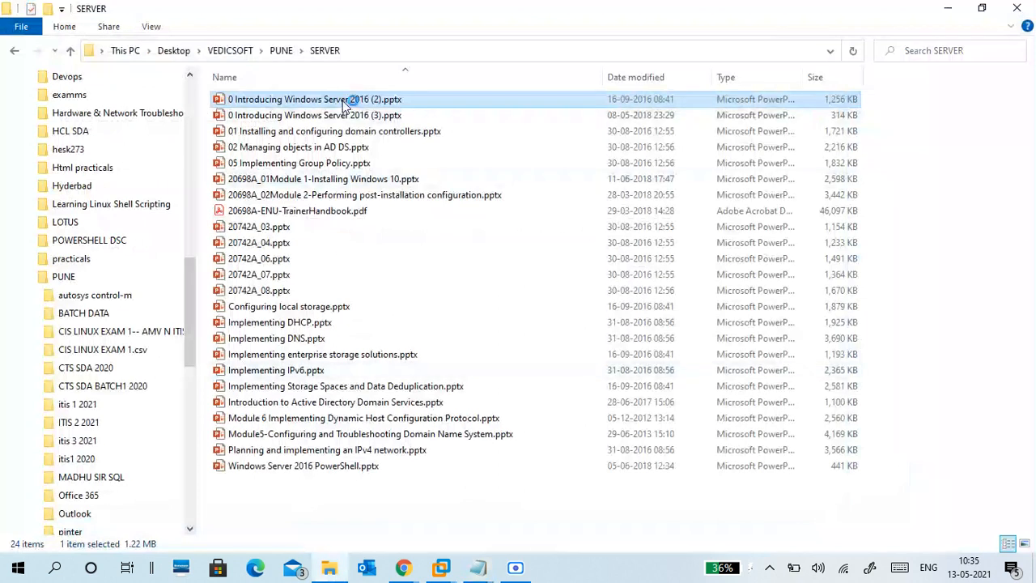
double_click(347, 100)
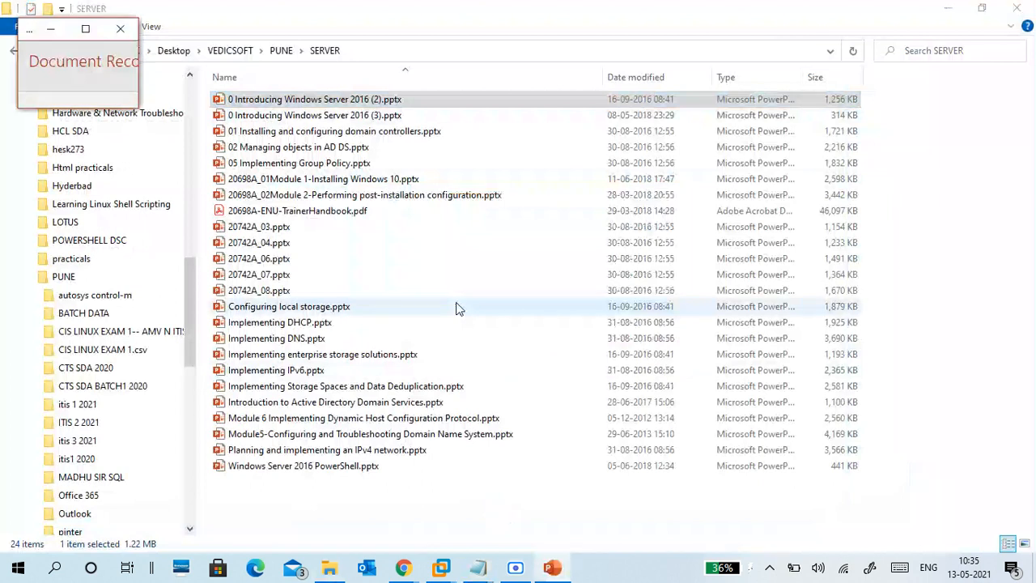
left_click(89, 23)
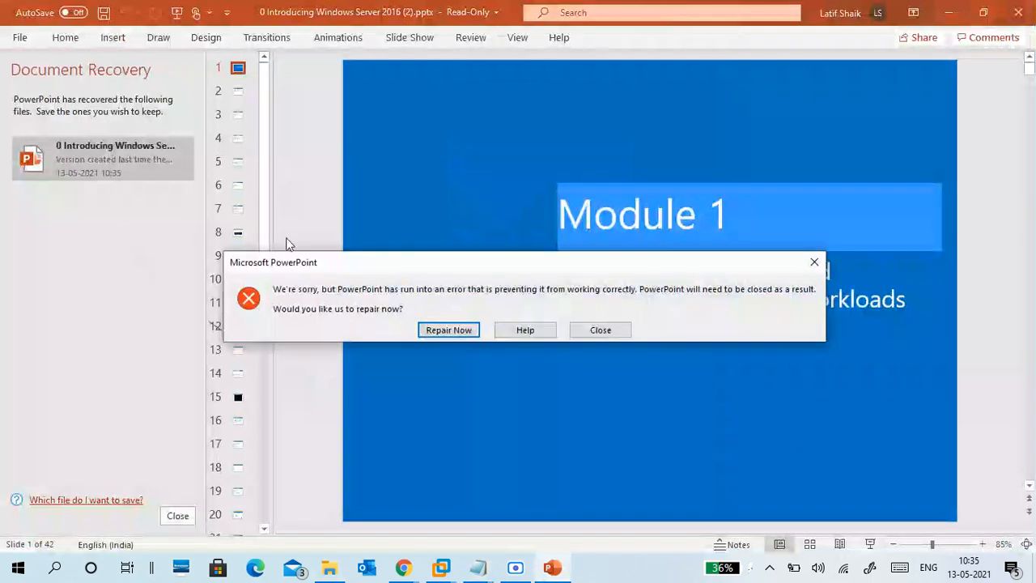
Step: Dismiss the repair error and recovery pane, view slide 5 Hardware requirements, then minimise PowerPoint
left_click(459, 331)
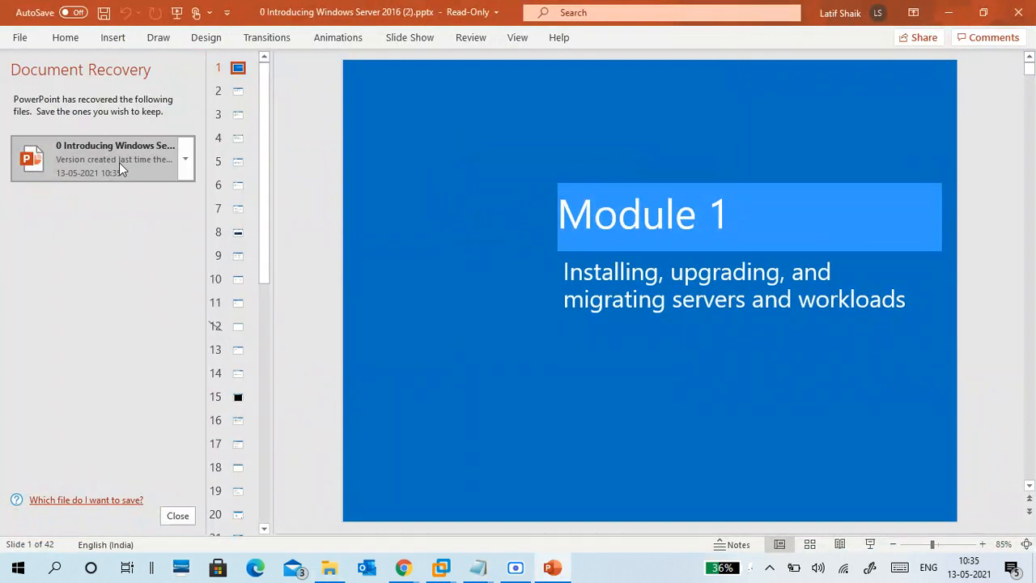
left_click(180, 516)
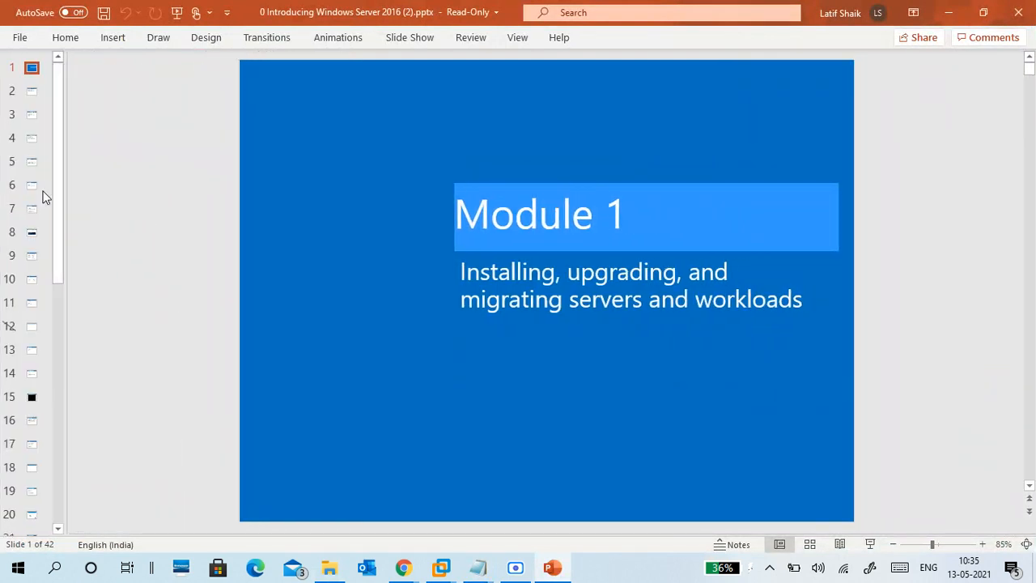
key("Down")
key("Down")
key("Down")
key("Down")
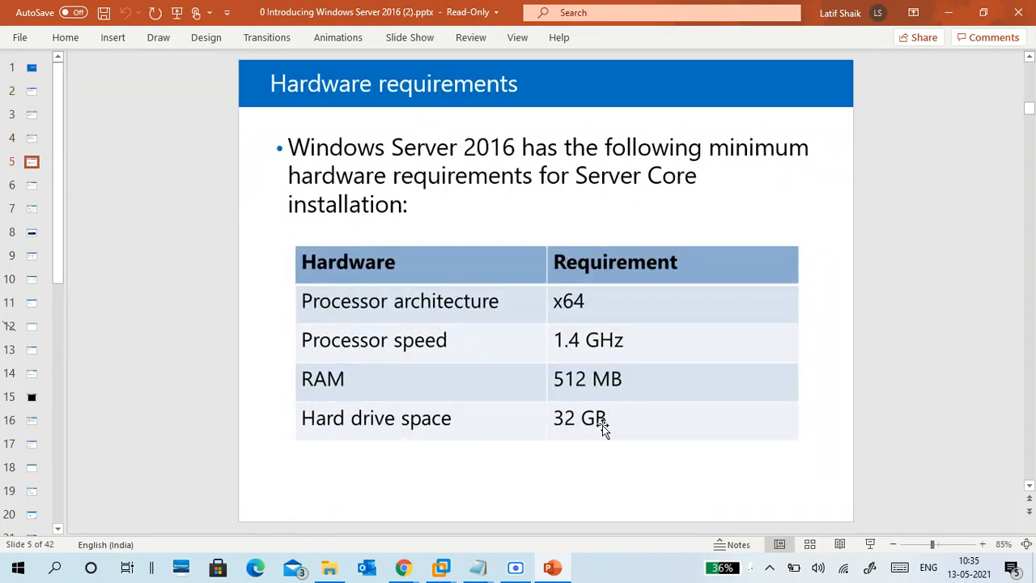
left_click(947, 10)
Step: Complete the Server Core line with 'HDD:32GB'
left_click(947, 9)
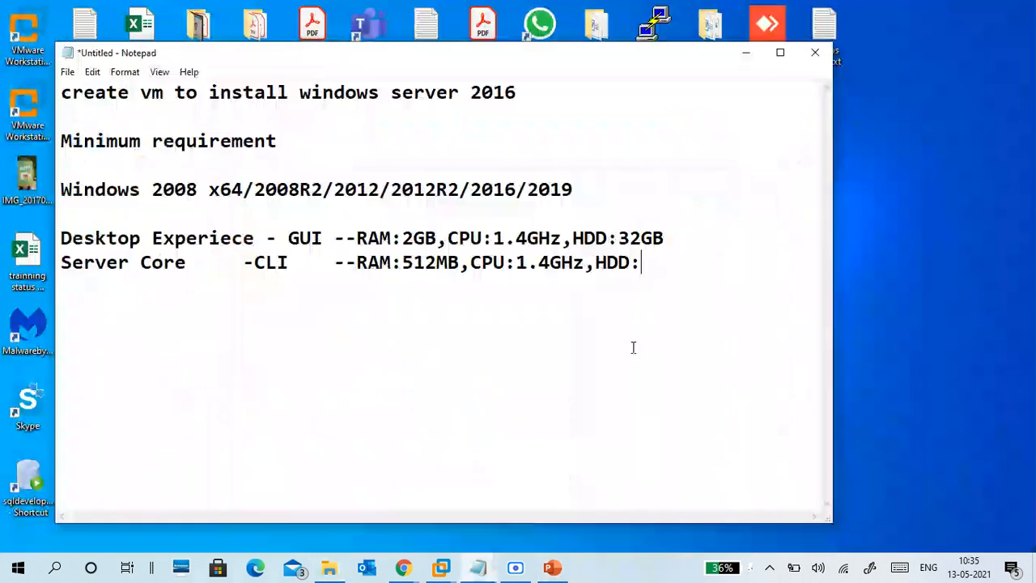
type("32")
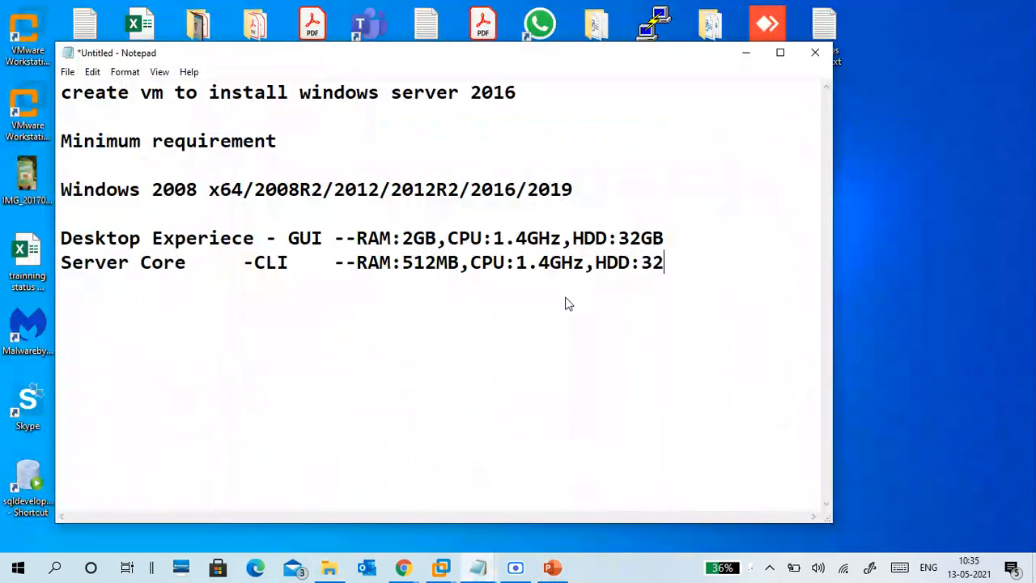
type("gb")
key("BackSpace")
key("BackSpace")
type("GB")
double_click(212, 190)
left_click(220, 189)
left_click(590, 189)
left_click_drag(590, 189, 153, 188)
left_click(243, 262)
Step: Insert 'x64,' before HDD on both the GUI and Server Core lines
left_click(577, 244)
type("x64")
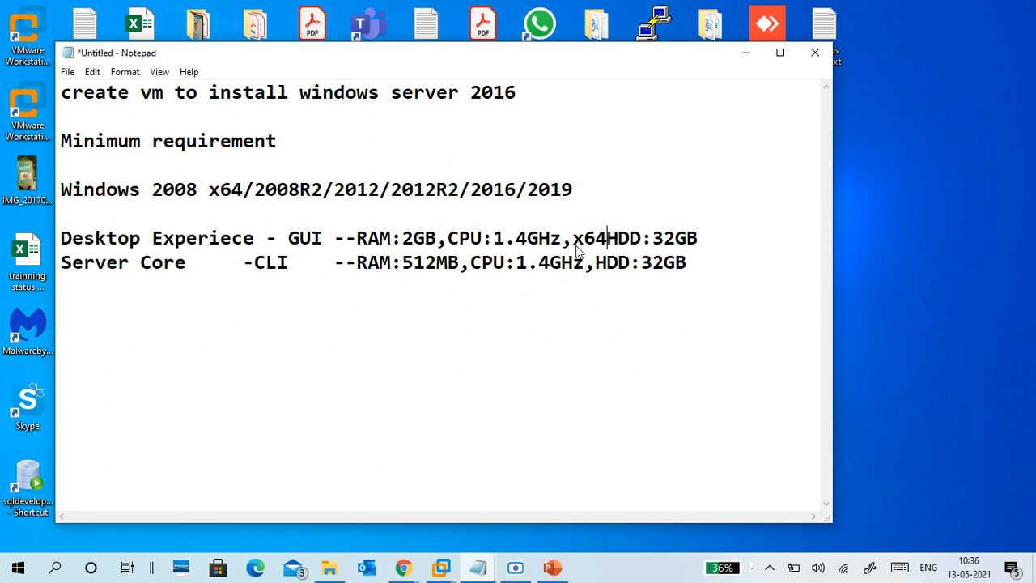
type(",")
key("Down")
key("Left")
key("Left")
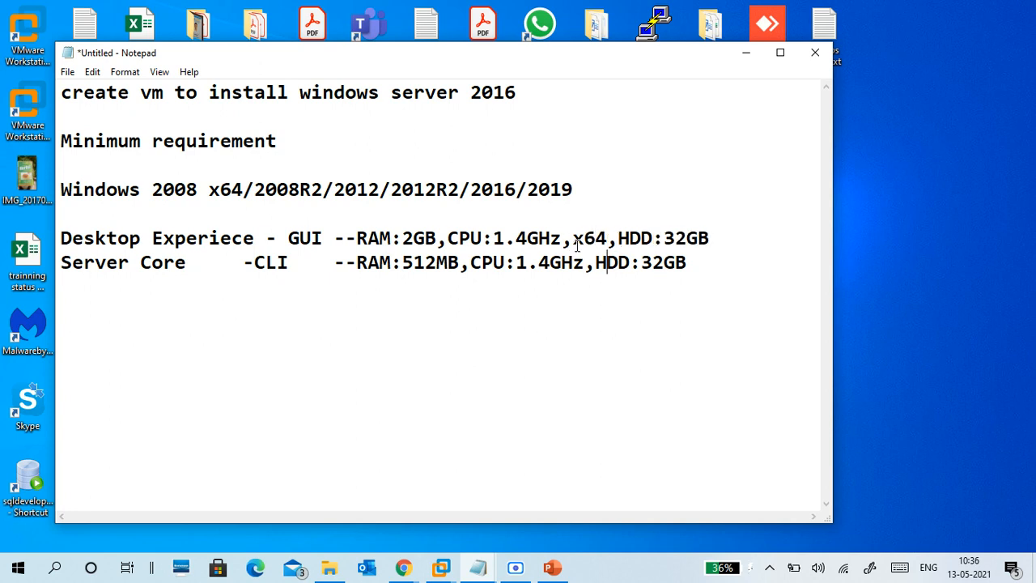
type("x64")
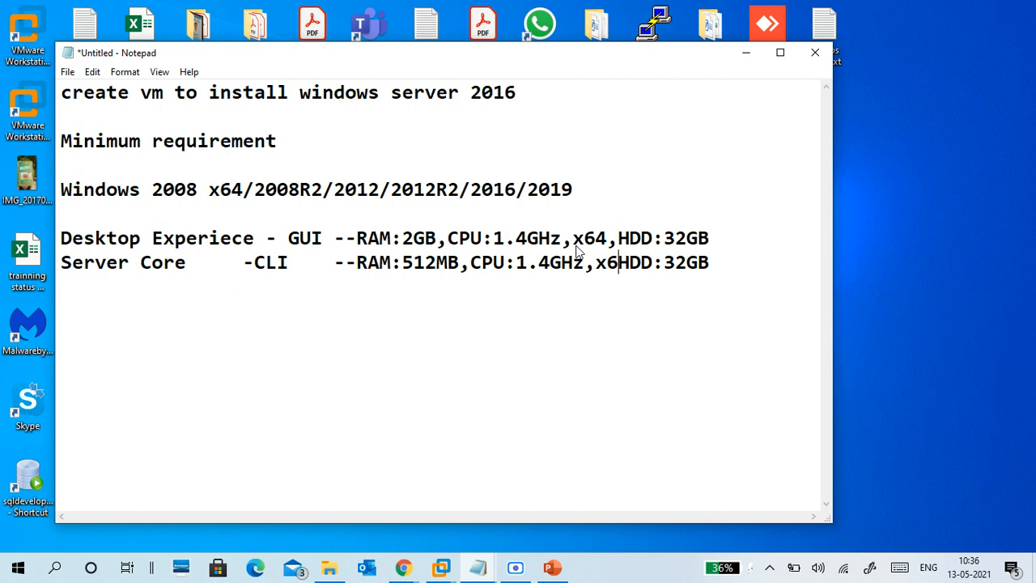
type(",")
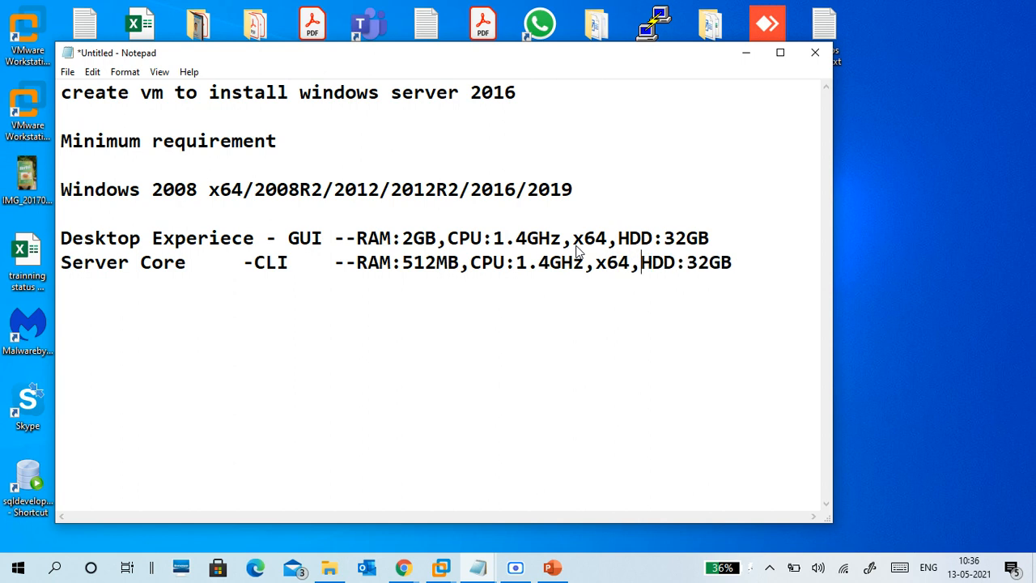
left_click(153, 191)
left_click(193, 318)
left_click(733, 264)
Step: Add a new line reading 'Win 2008 32bit - 2003/2000/NT'
key("Return")
key("Return")
type("Win ")
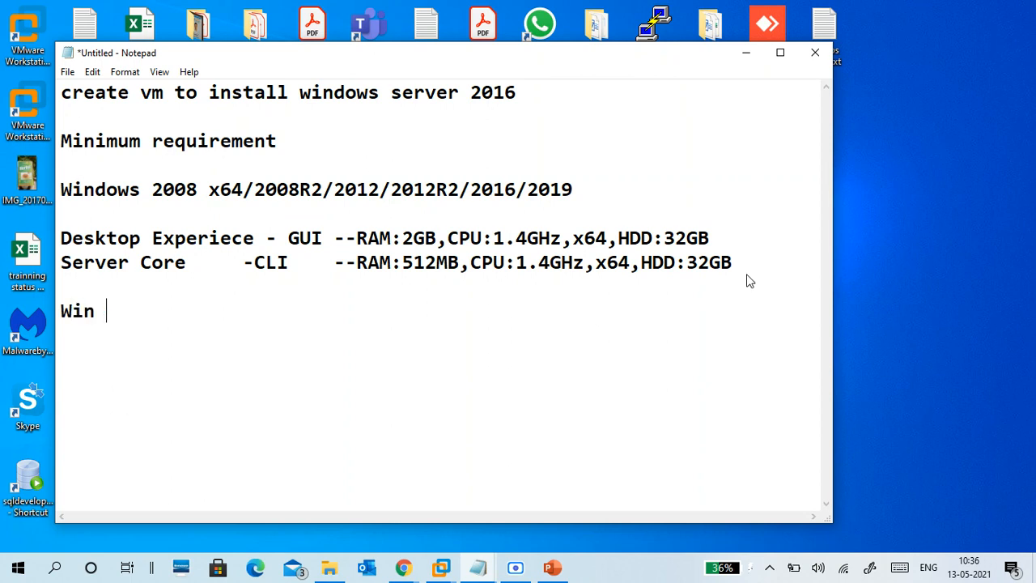
type("2008 ")
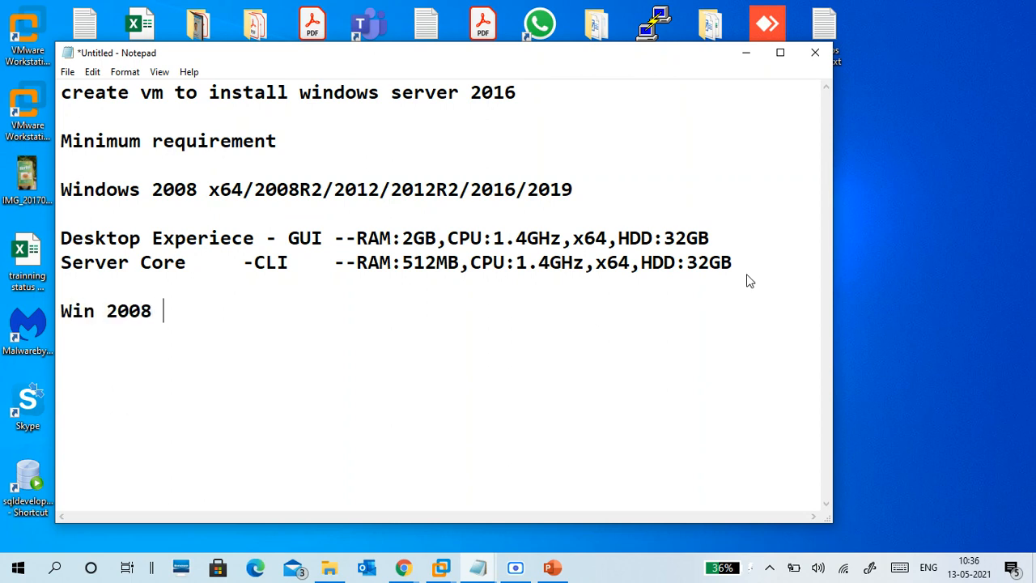
type("x")
key("BackSpace")
type("32bit")
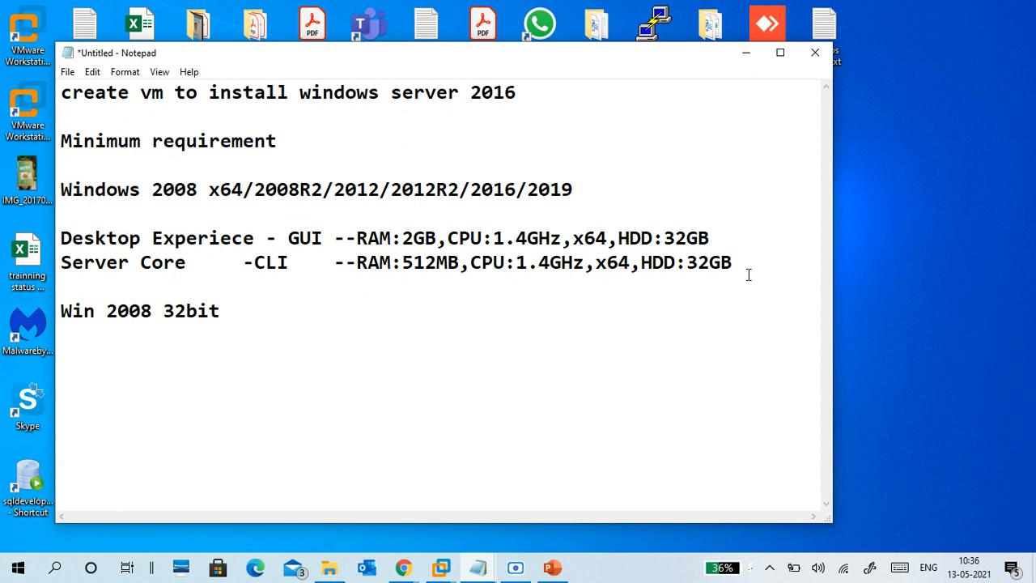
key("Return")
type("win")
key("BackSpace")
key("BackSpace")
key("BackSpace")
key("BackSpace")
key("BackSpace")
type("t - 2003/20")
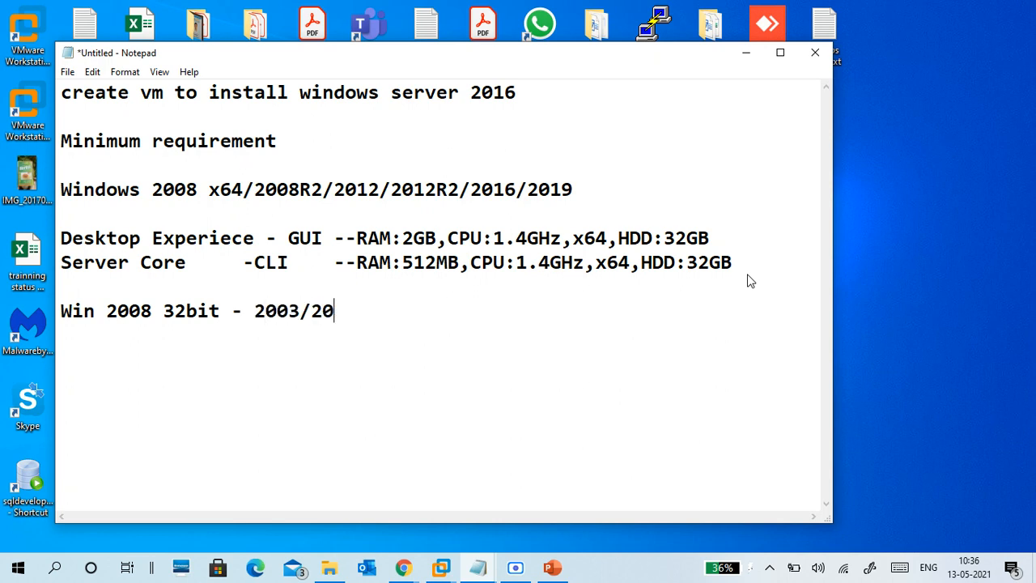
type("00/NT")
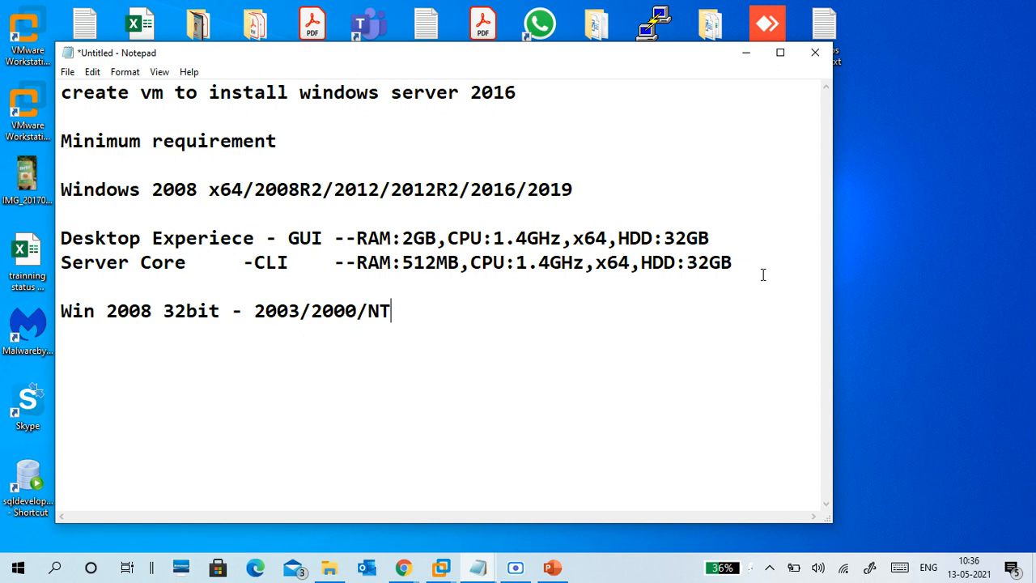
type("...")
key("BackSpace")
Step: Add lines '32bit -- x86' and '64bit -- x86_64,amd64'
type("x")
type("8")
type("3")
key("BackSpace")
type("6")
key("Left")
key("Left")
key("Left")
type("32bit -")
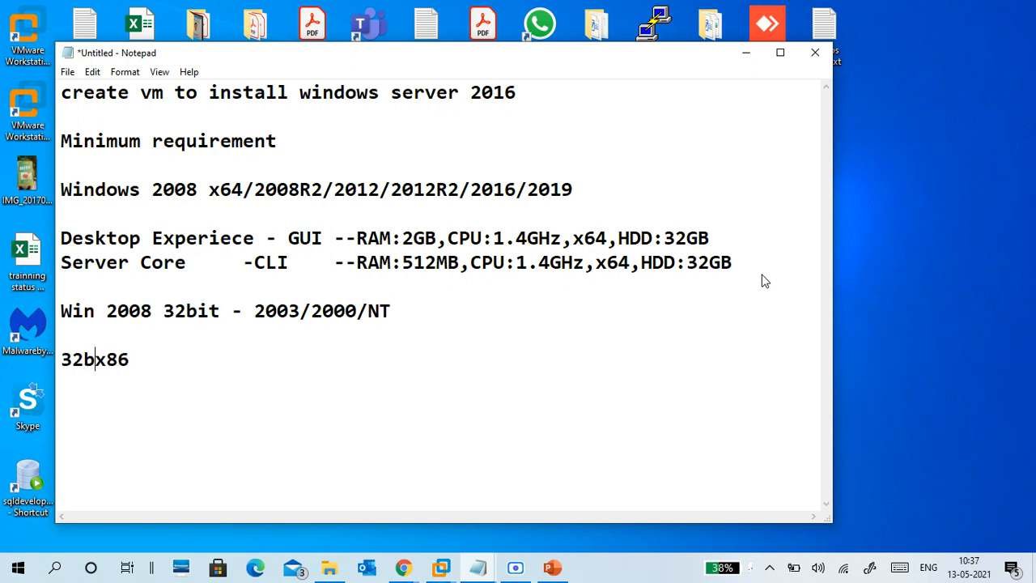
type("-")
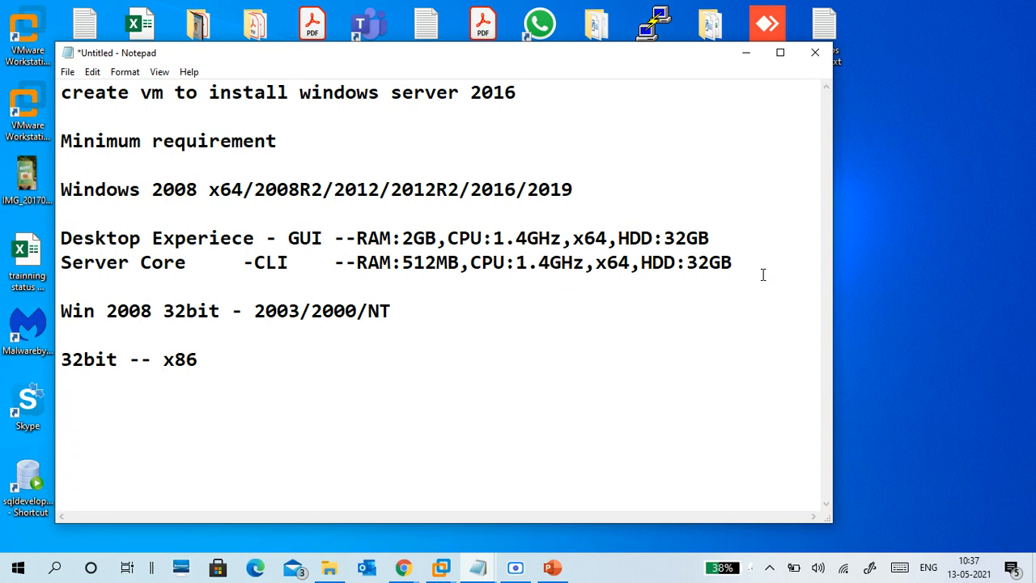
key("Right")
key("Right")
key("Right")
key("Return")
type("64bit -")
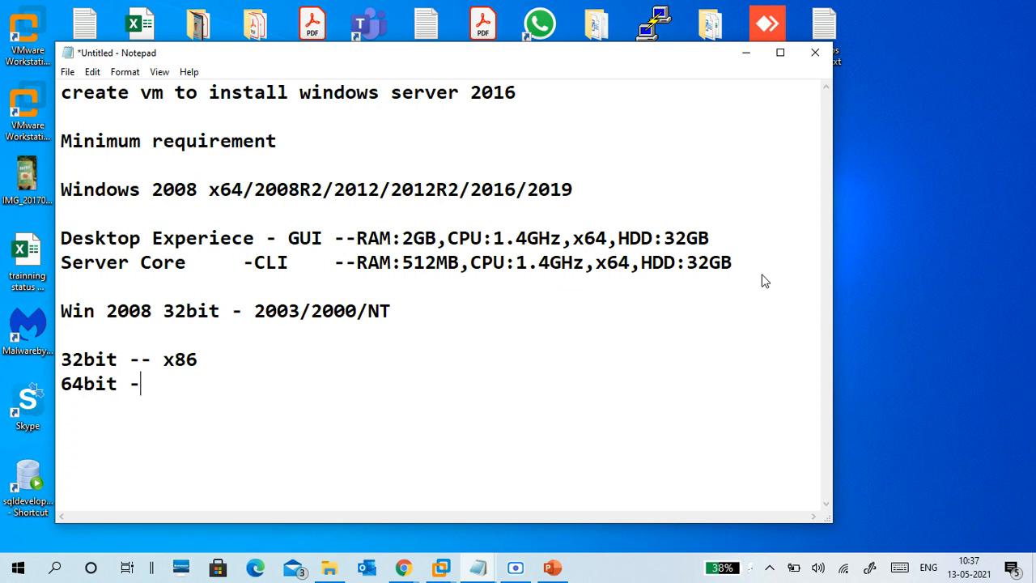
type("- x86_")
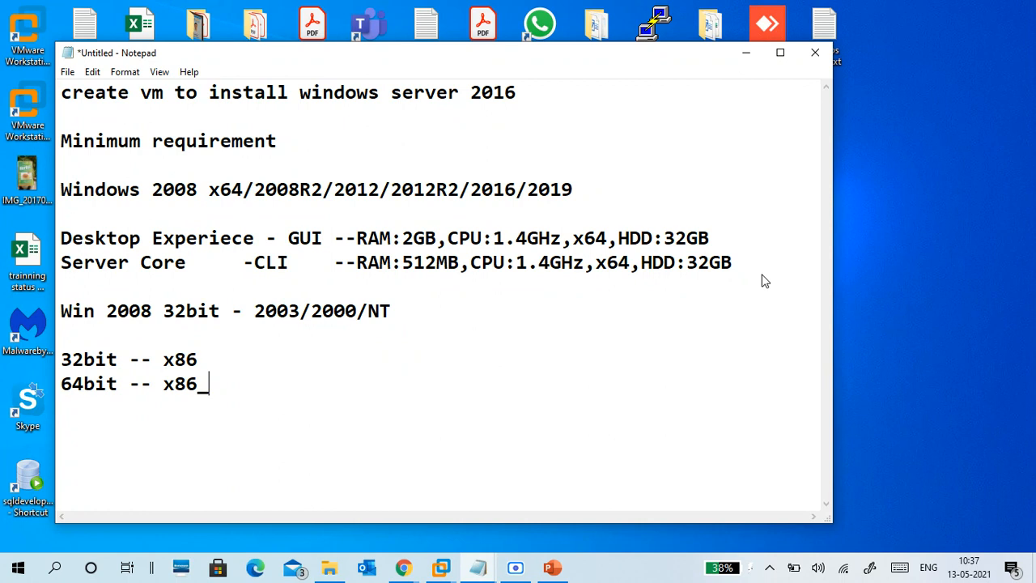
type("64,amd")
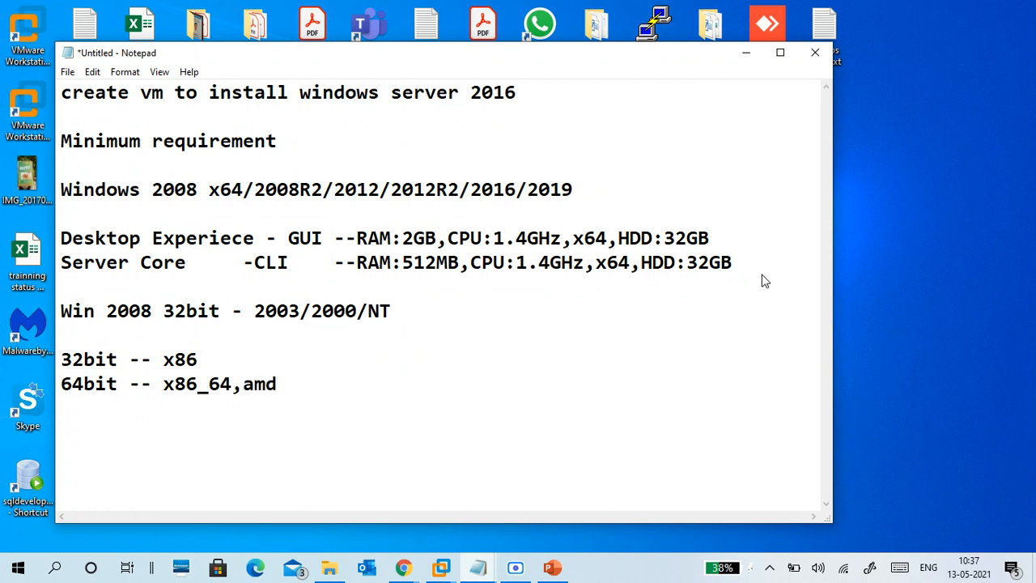
type("64")
key("Return")
key("Return")
key("Return")
key("Return")
key("Return")
key("Return")
key("Return")
key("Return")
key("Return")
key("Return")
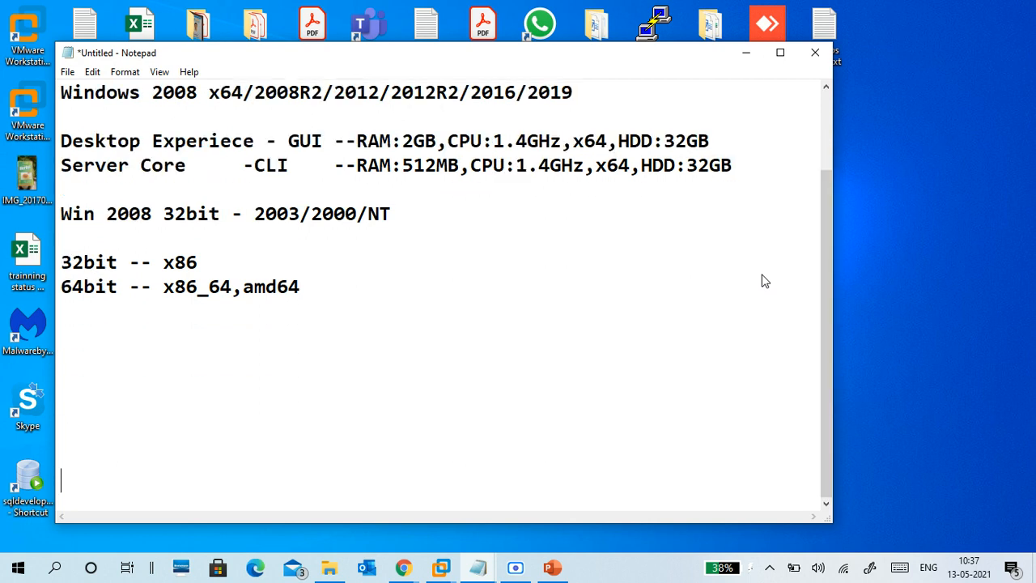
key("Up")
key("Up")
key("Up")
key("Up")
key("Up")
key("Up")
key("Up")
key("Up")
key("Up")
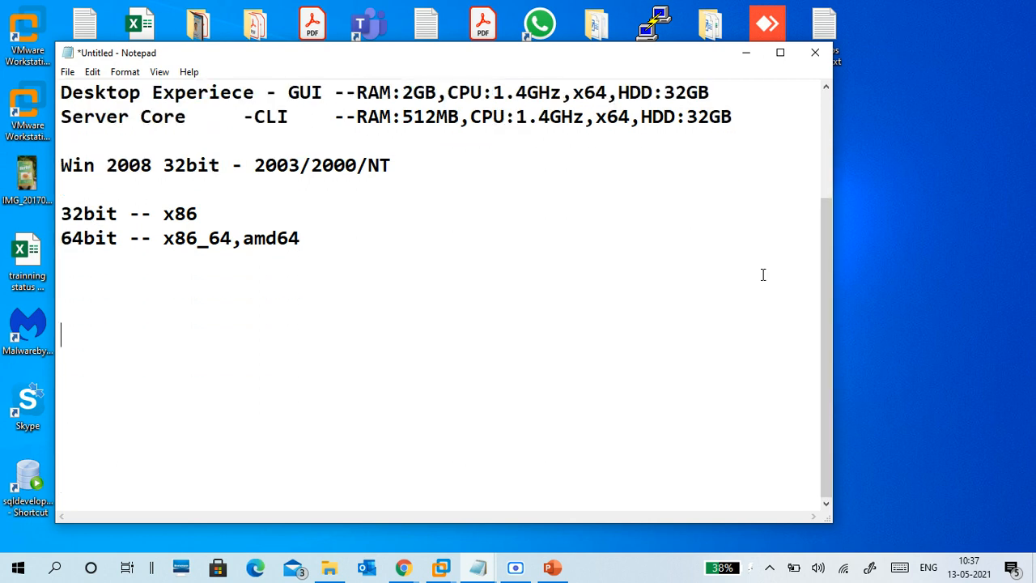
key("Down")
Step: Type 8086, then list 4004, 8008, 8080 and 8085 on separate lines above it
type("8086")
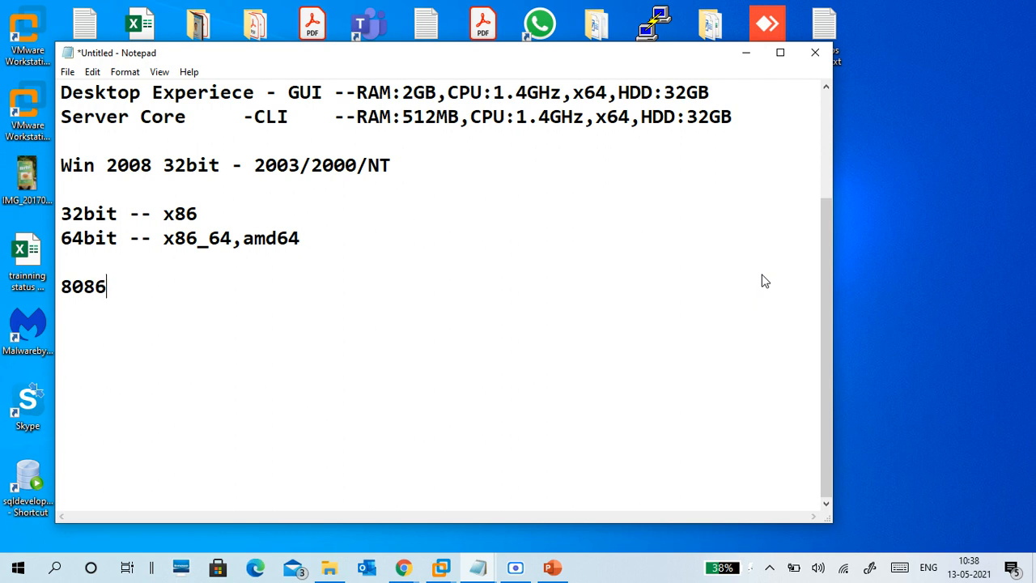
key("Left")
key("Left")
key("Left")
key("Left")
key("Left")
key("Left")
key("Return")
key("Up")
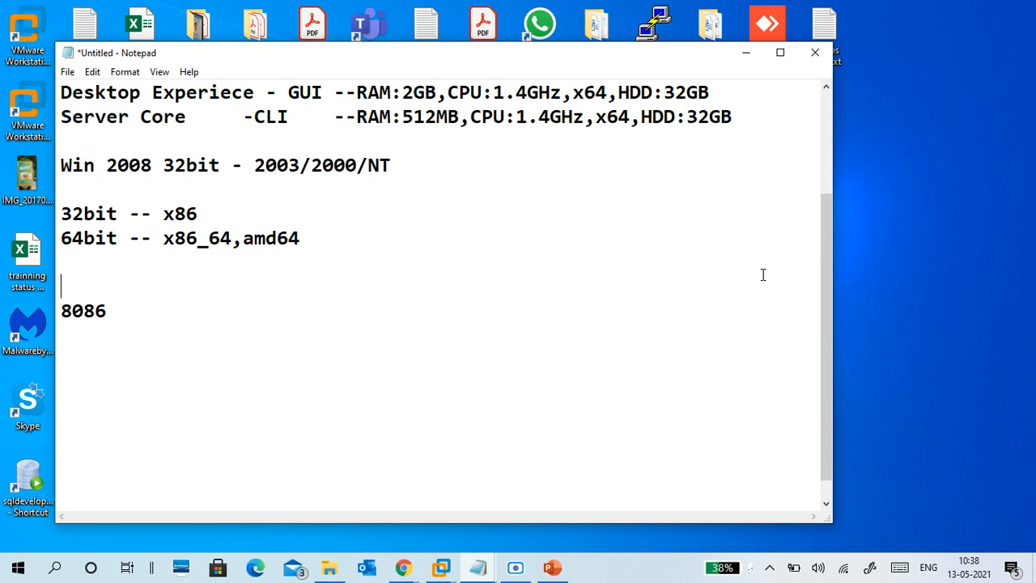
type("4004")
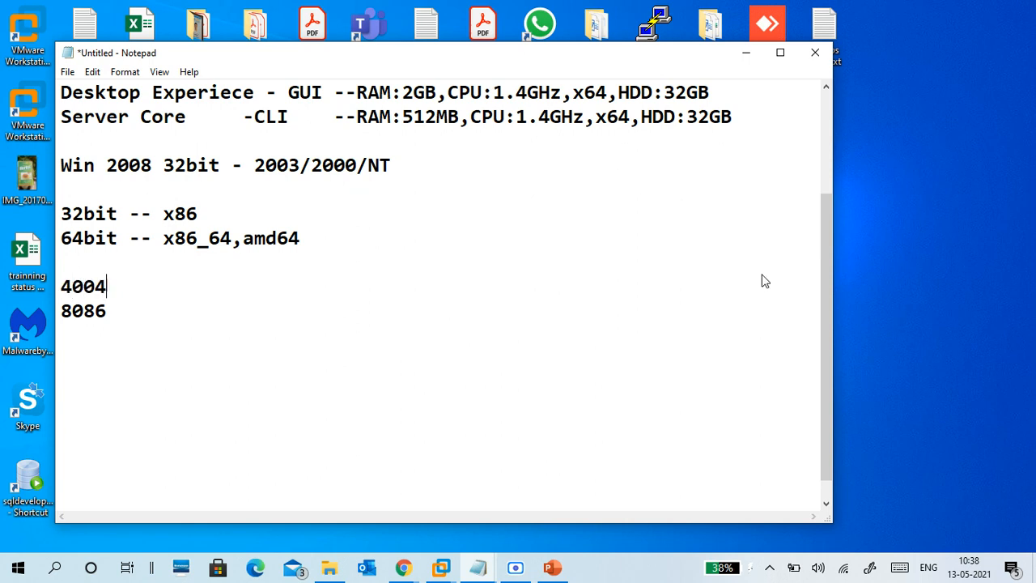
key("Return")
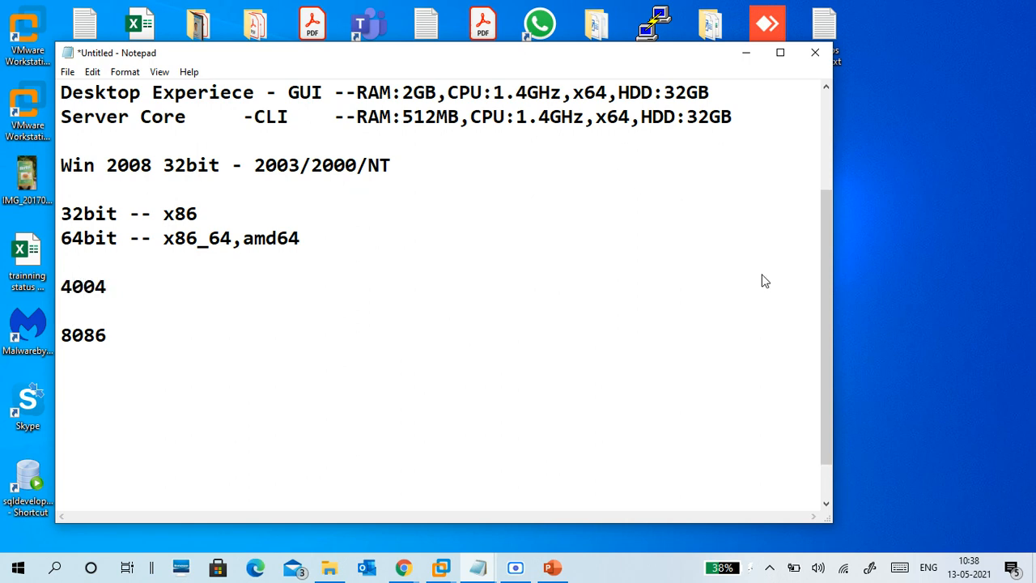
type("8008")
key("Return")
type("8080")
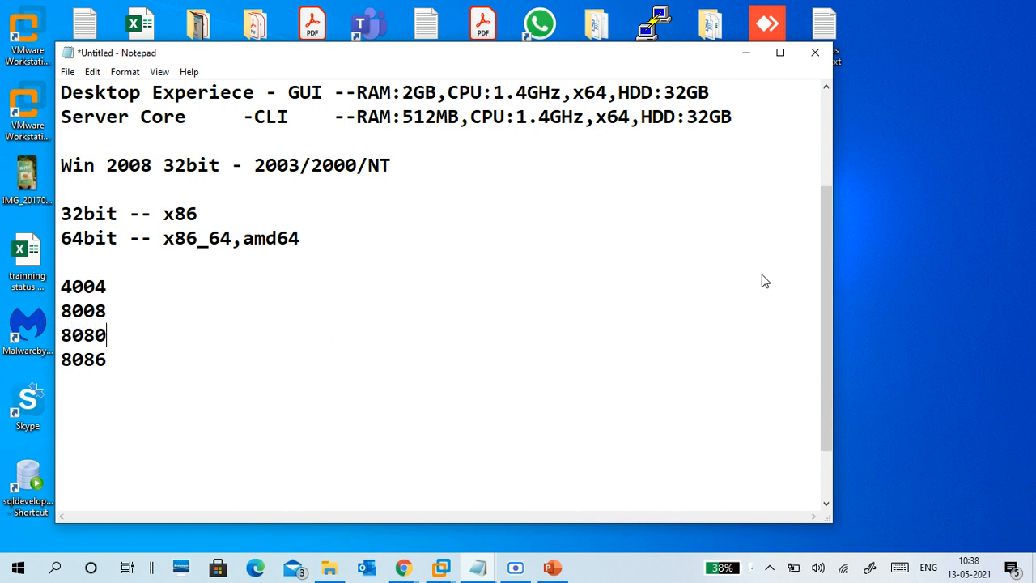
key("Return")
type("80")
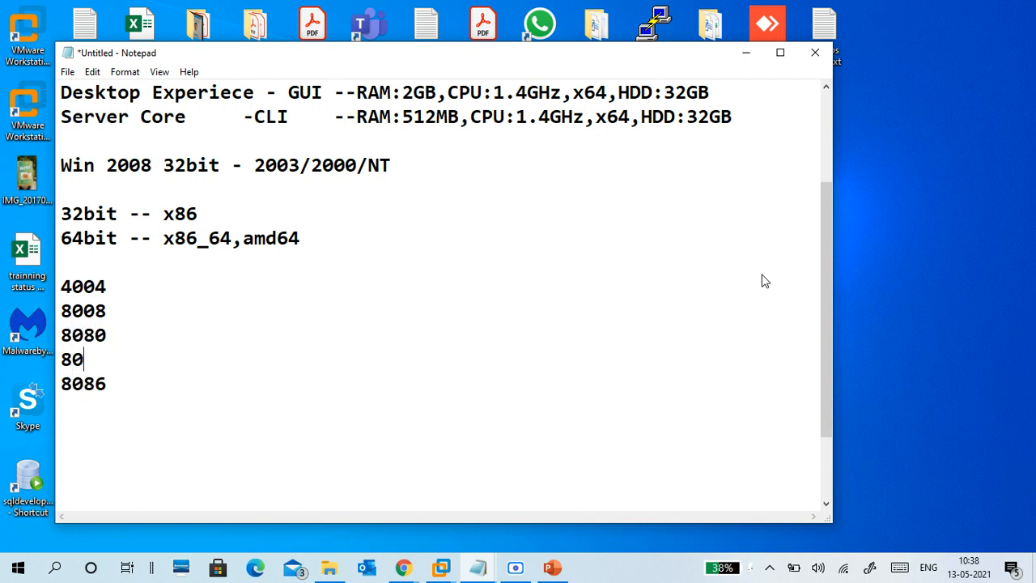
type("85")
Step: Delete the 4004, 8008 and 8080 entries so only 8085 stays above 8086
key("Down")
key("Up")
key("BackSpace")
key("BackSpace")
key("BackSpace")
key("BackSpace")
key("BackSpace")
key("BackSpace")
key("BackSpace")
key("BackSpace")
key("BackSpace")
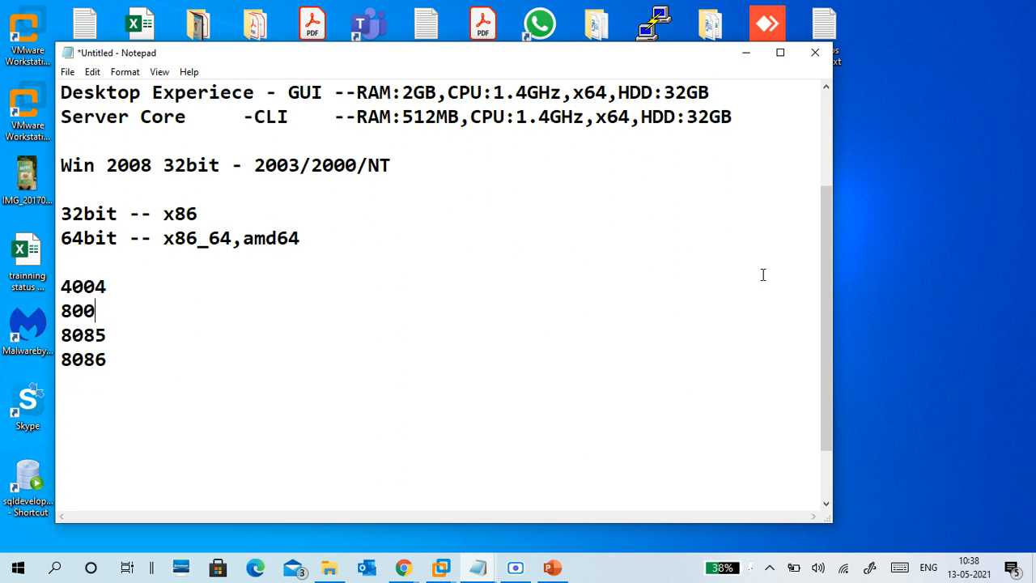
key("BackSpace")
key("BackSpace")
key("BackSpace")
key("BackSpace")
key("BackSpace")
key("BackSpace")
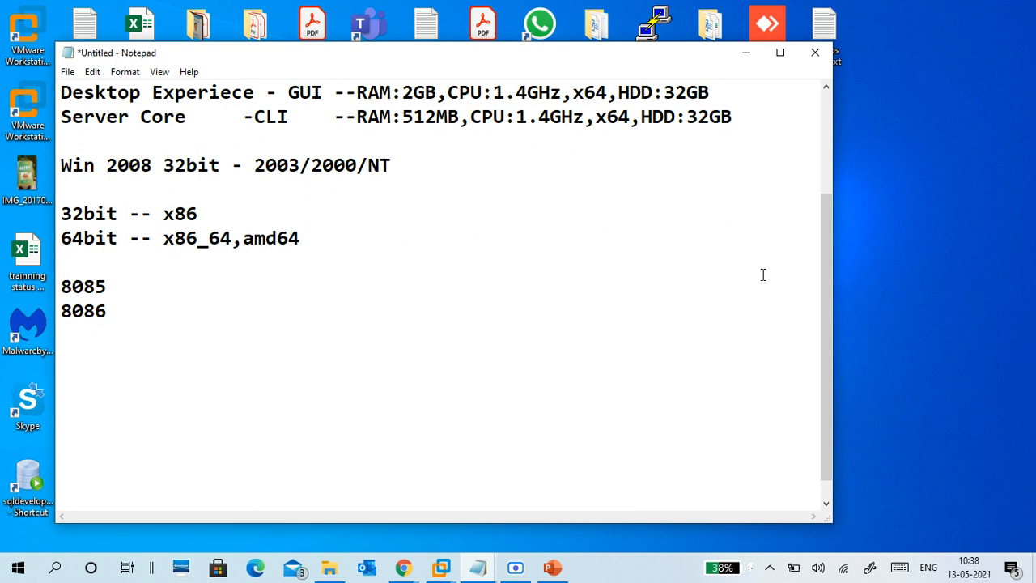
Step: Add '80186/80286/....80586..' and 'p1,p2,p3,p4' as new lines below 8086
key("Down")
key("Down")
key("Down")
type("80186")
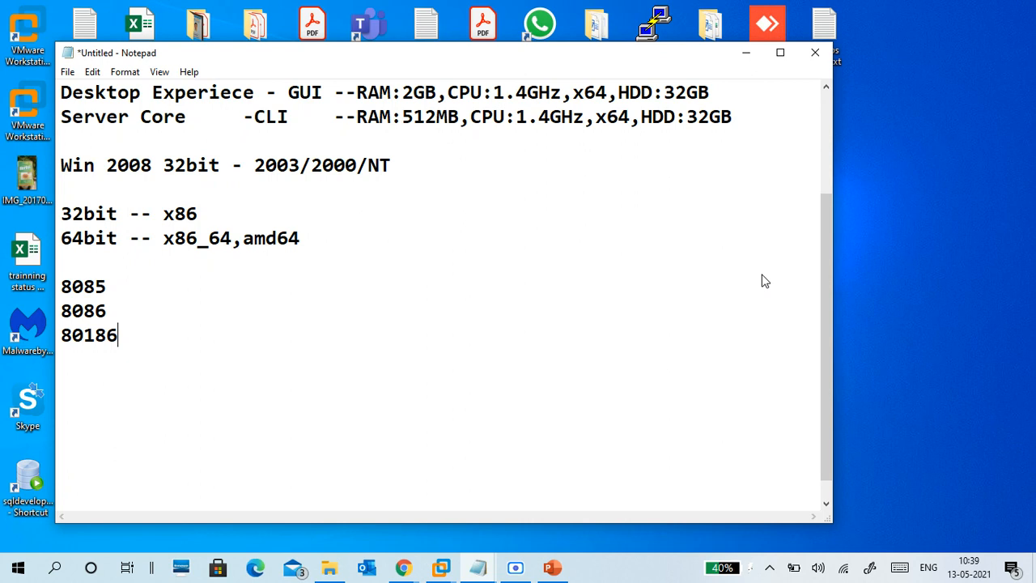
type("/80286")
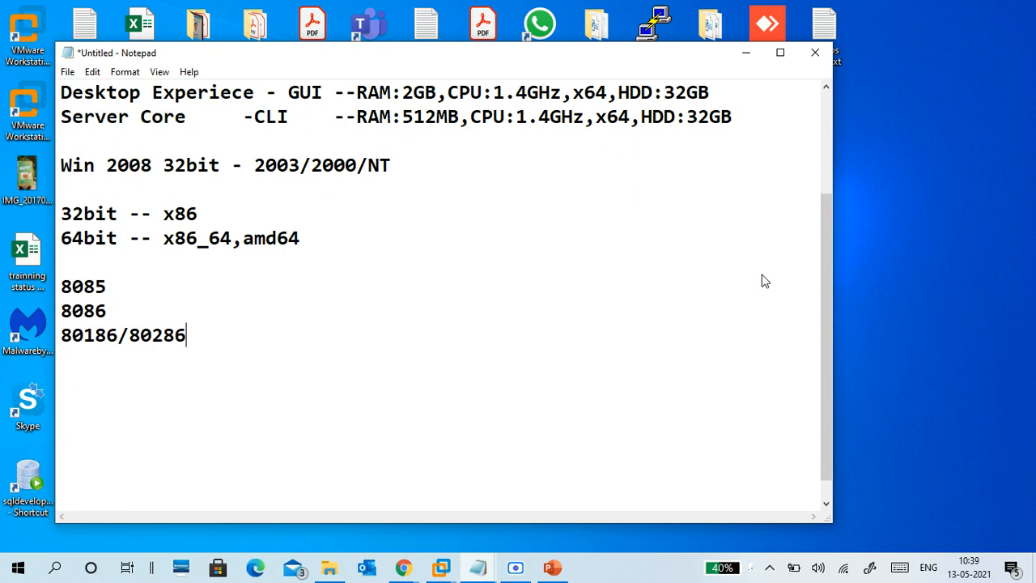
type("/....80")
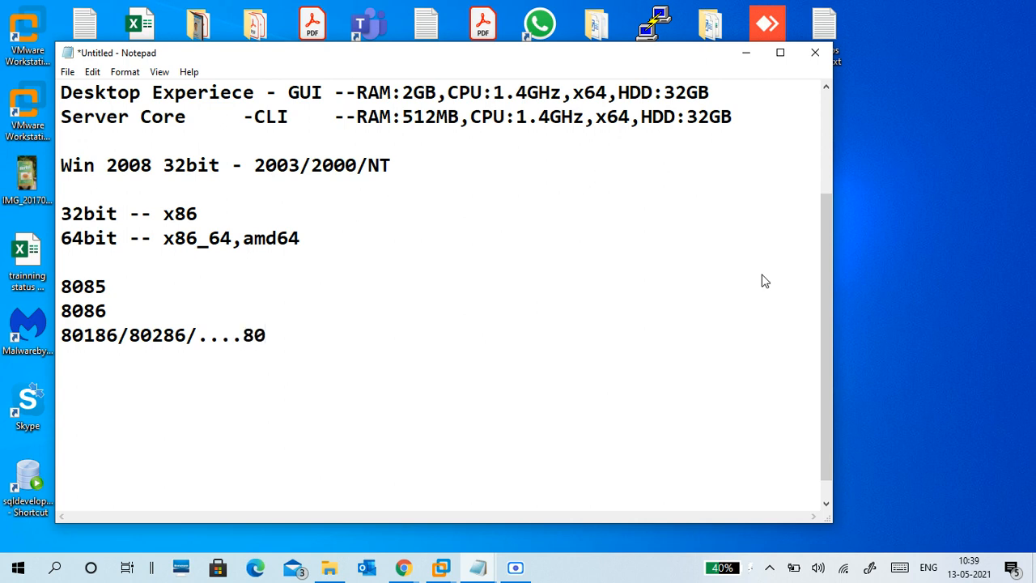
type("53")
key("BackSpace")
type("86..")
key("Left")
key("Left")
key("Left")
key("Down")
type("p1")
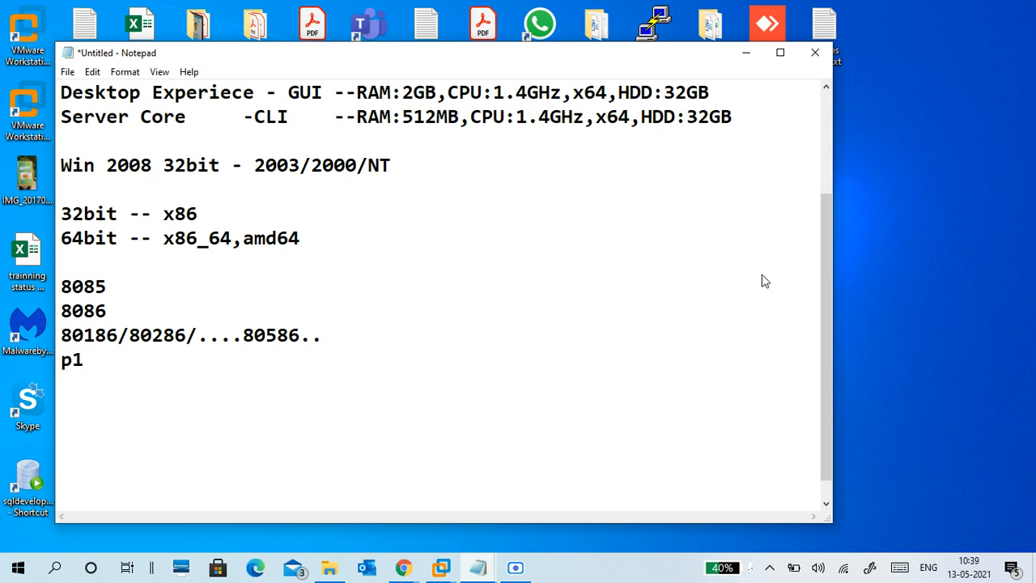
type(",p2,p3,")
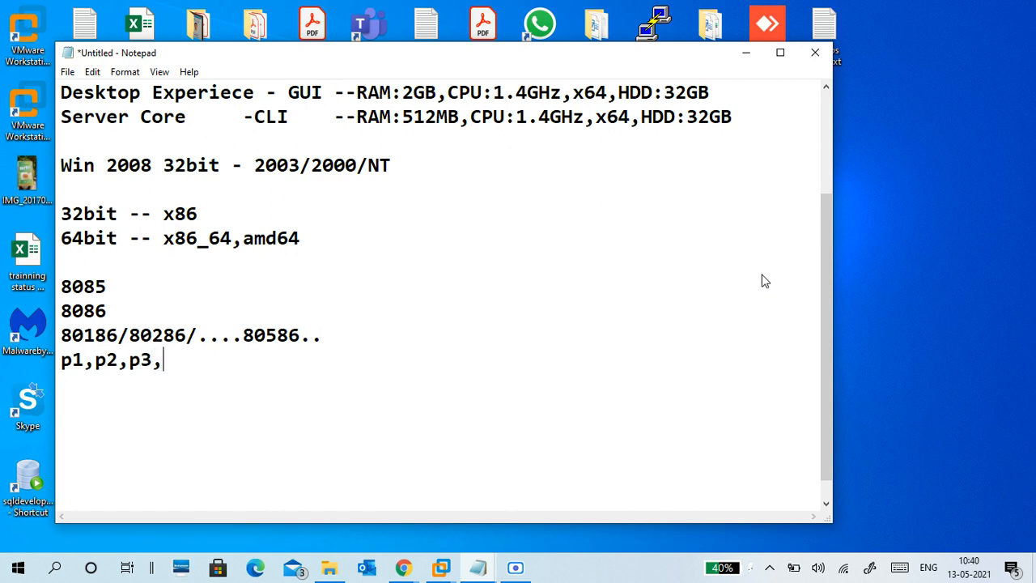
type("p4")
key("Return")
Step: Add the line 'dual core, core 2 duo, ..' to the processor list
type("dual")
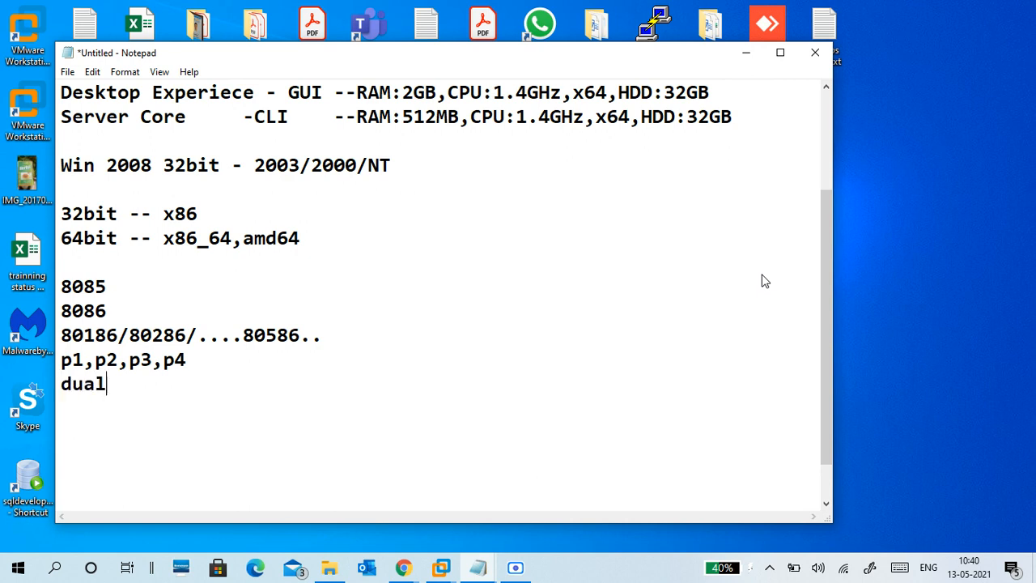
type(" core, core ")
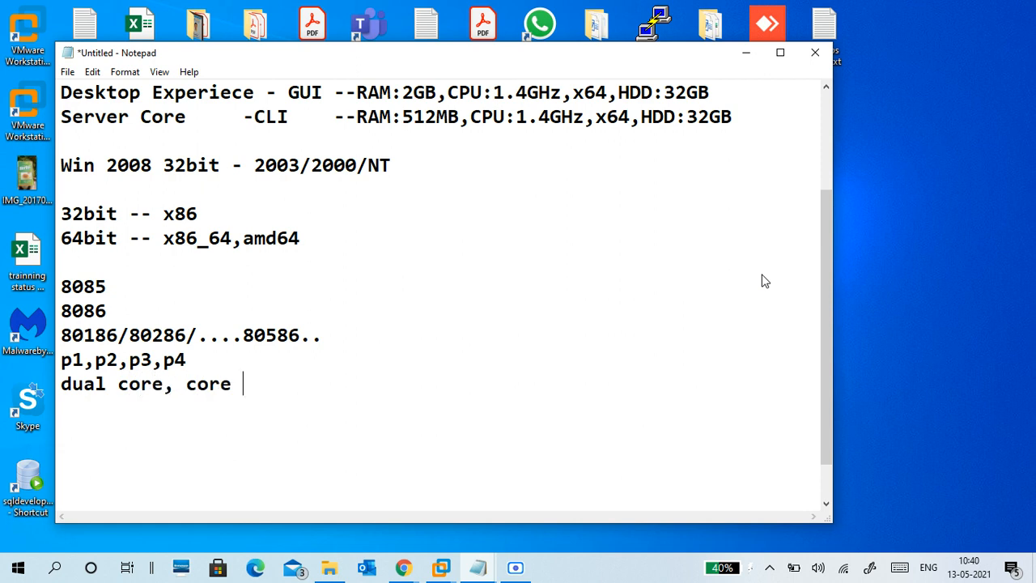
type("2duo")
key("Left")
key("Left")
key("Left")
key("Right")
key("Right")
key("Right")
type(",")
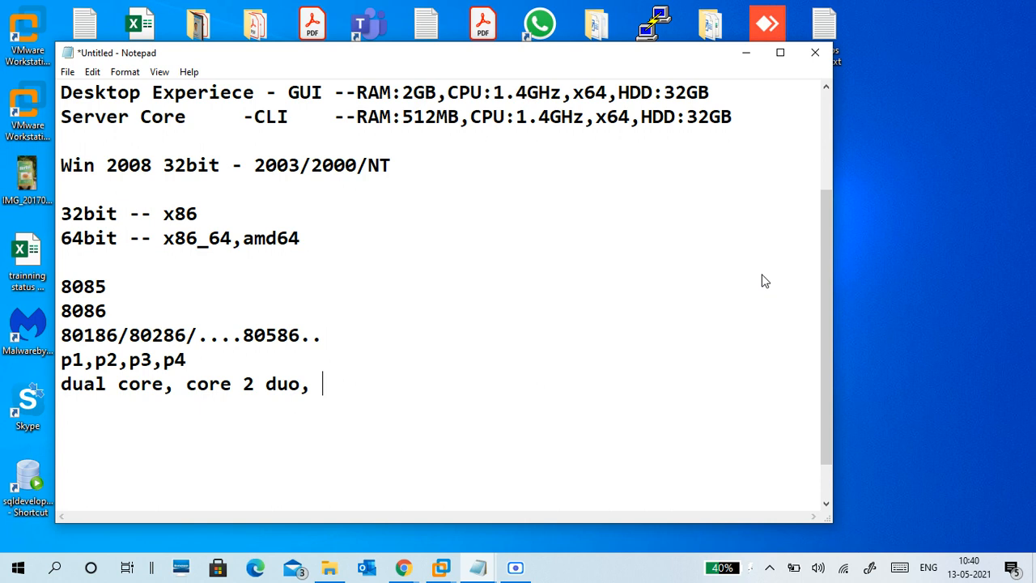
type("..")
key("Return")
Step: Add 'i3' on one line and 'i5 i7 i9 - 64bit' on the next
type("i3 i5")
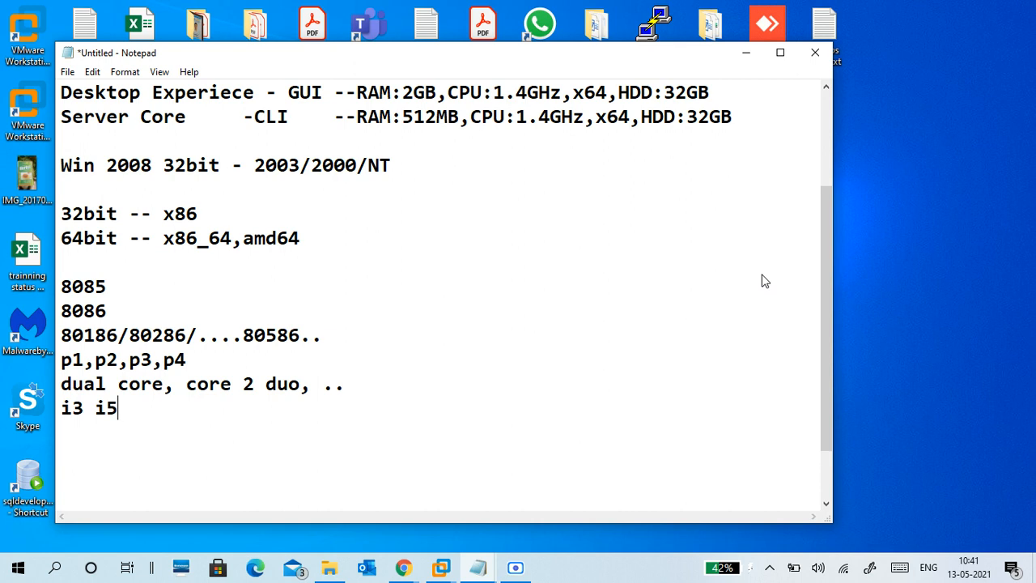
type(" i7 i9")
key("Return")
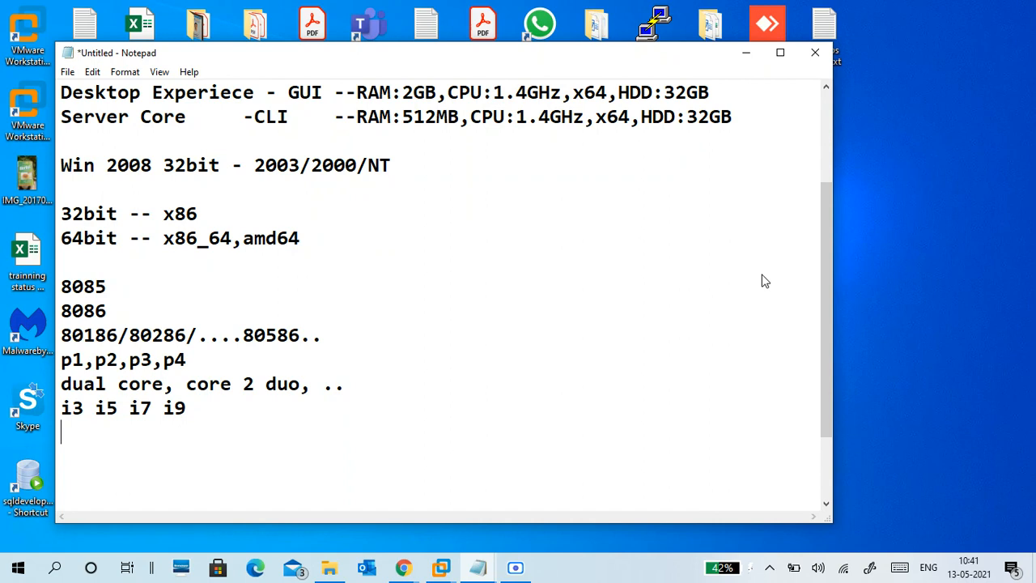
key("BackSpace")
key("Left")
key("Left")
key("Left")
key("Left")
key("Left")
key("Left")
key("Left")
key("Left")
key("Return")
key("Right")
key("Right")
key("Right")
key("Right")
key("Right")
key("Right")
key("Right")
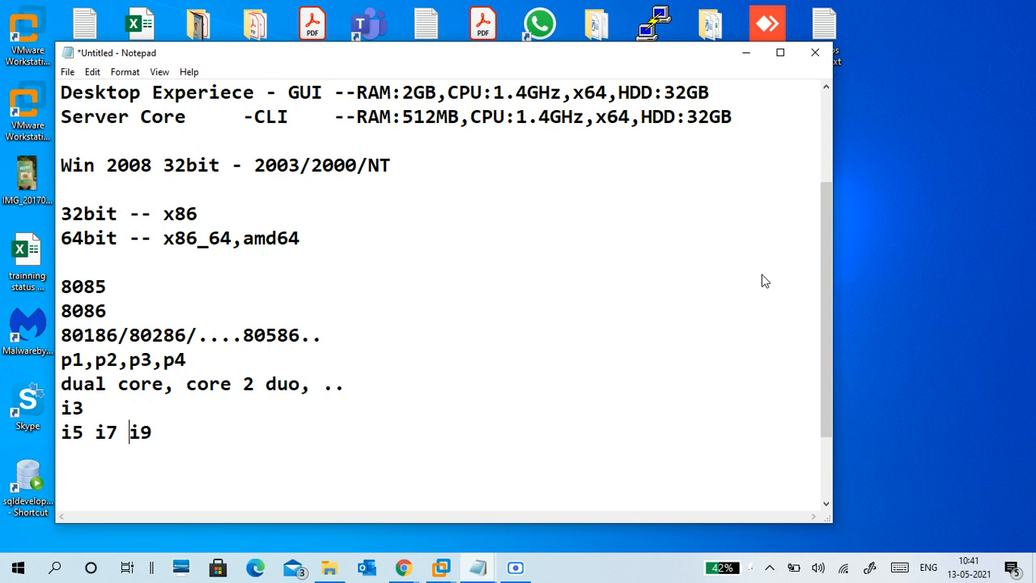
type("- 64bit")
Step: Add a 'xeon --' line with blank lines around it below the i5 i7 i9 entry
key("Return")
key("Return")
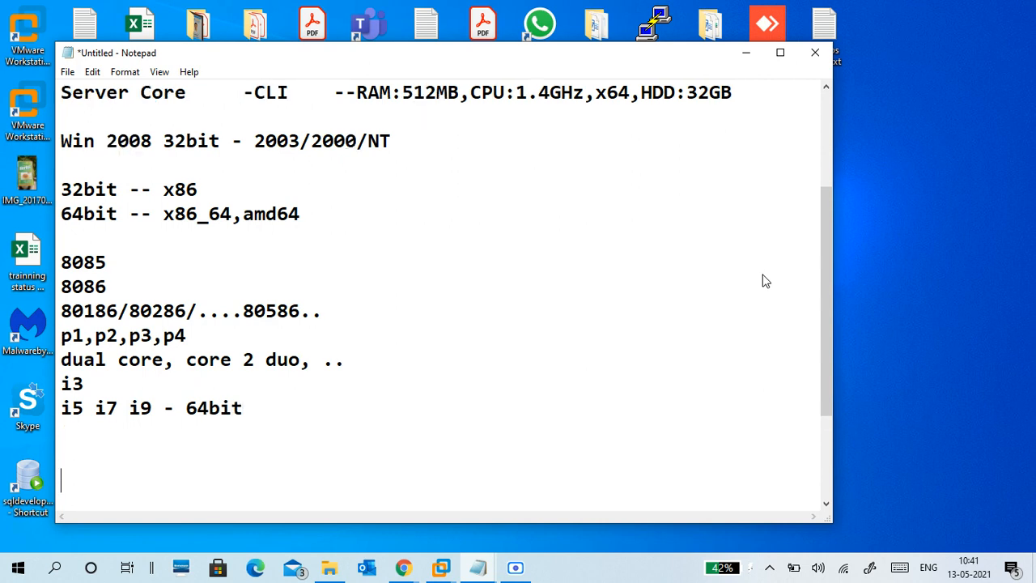
type("xeon --")
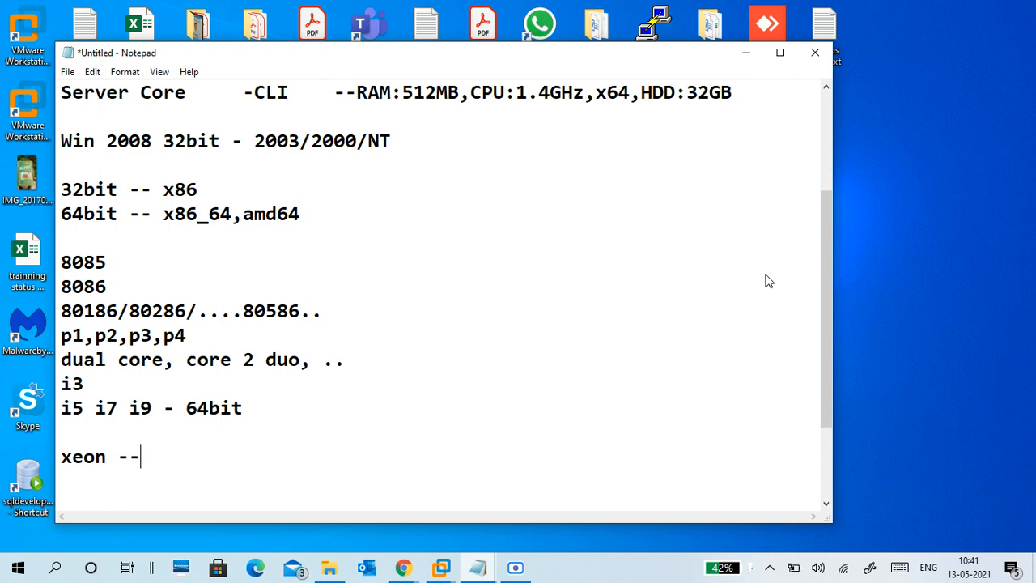
key("Return")
key("Return")
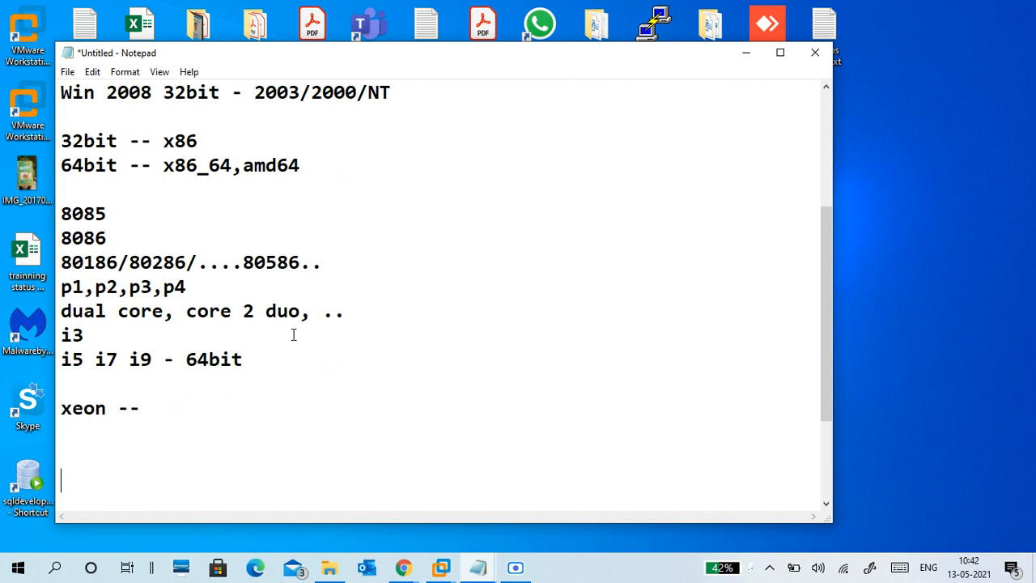
left_click_drag(84, 235, 185, 262)
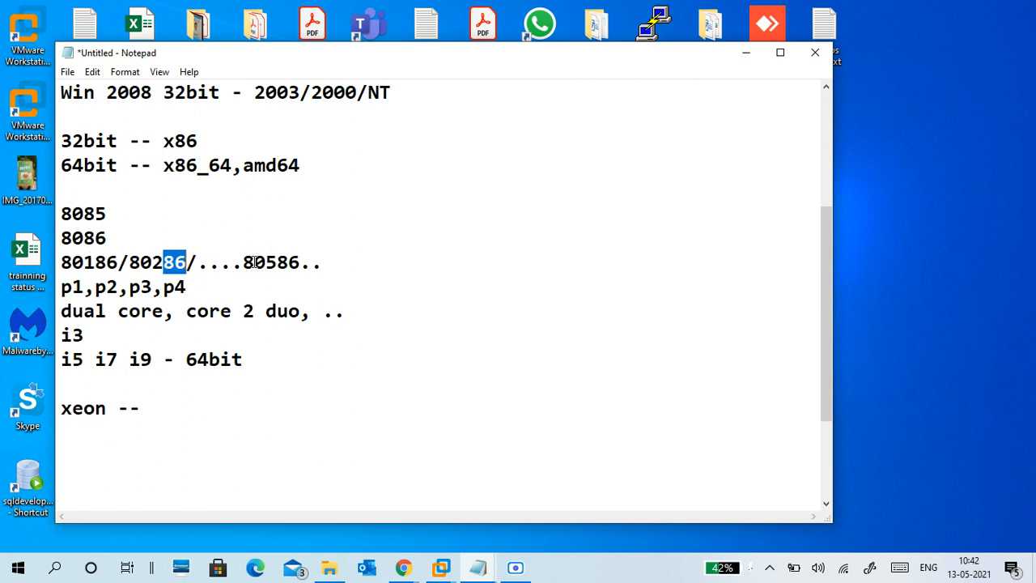
left_click_drag(277, 262, 299, 262)
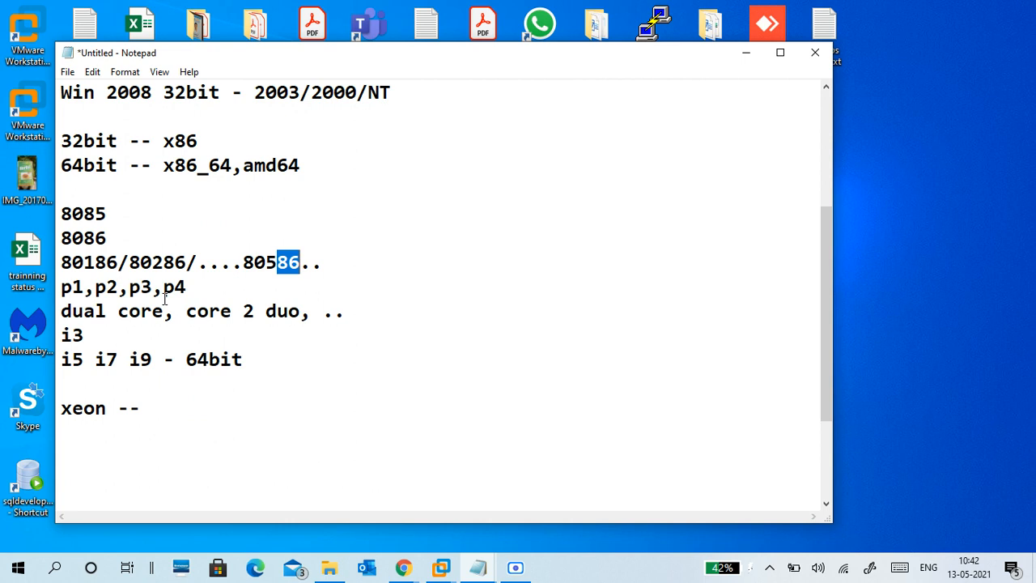
left_click_drag(174, 359, 243, 360)
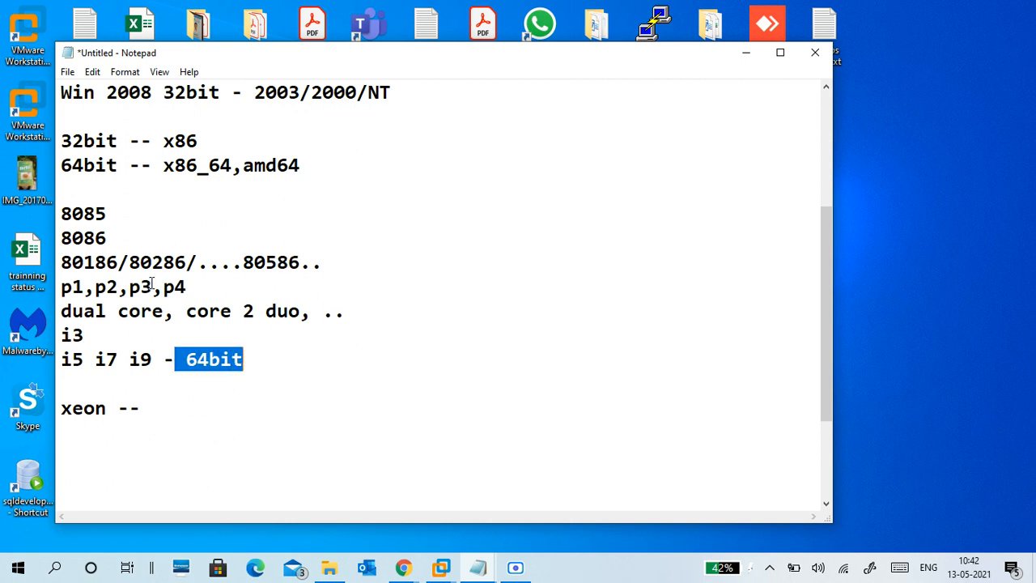
left_click_drag(84, 238, 104, 240)
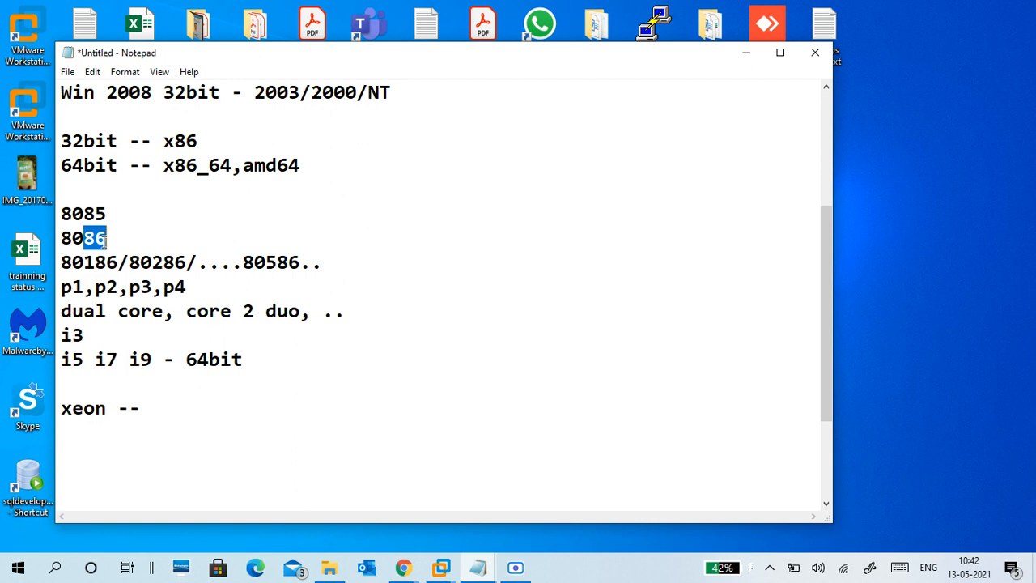
left_click_drag(244, 262, 300, 264)
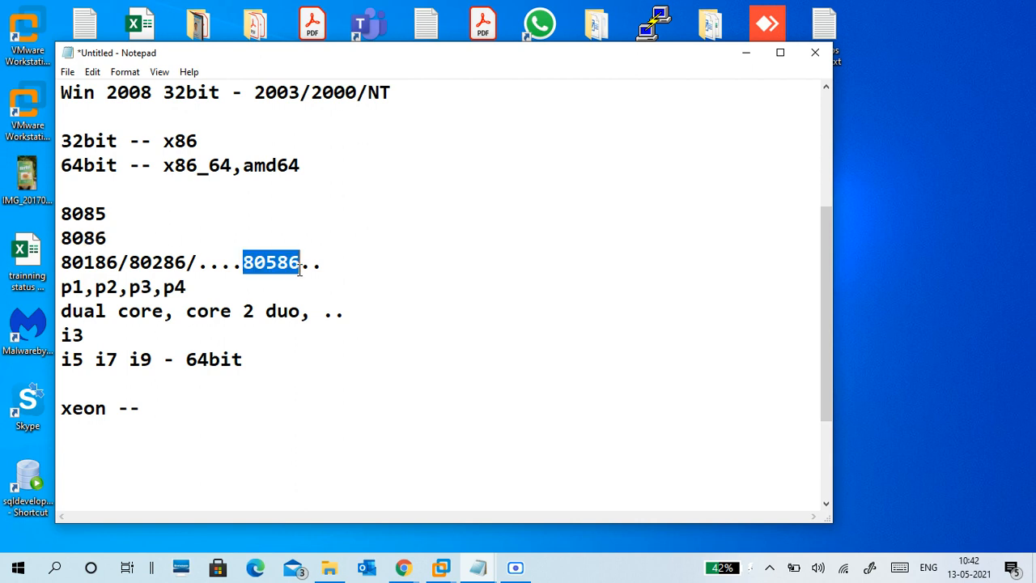
left_click(268, 281)
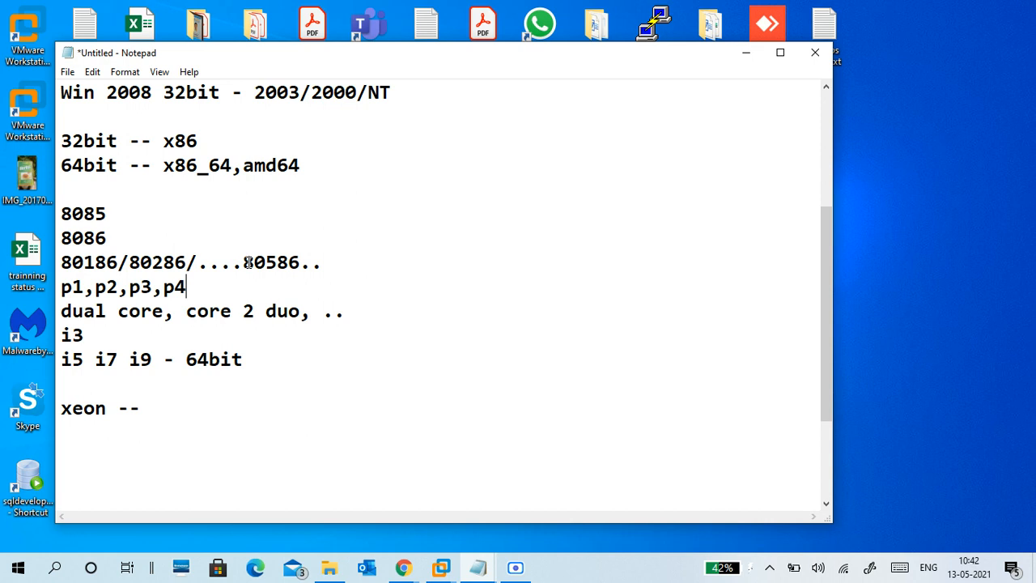
left_click(248, 262)
left_click_drag(249, 262, 294, 264)
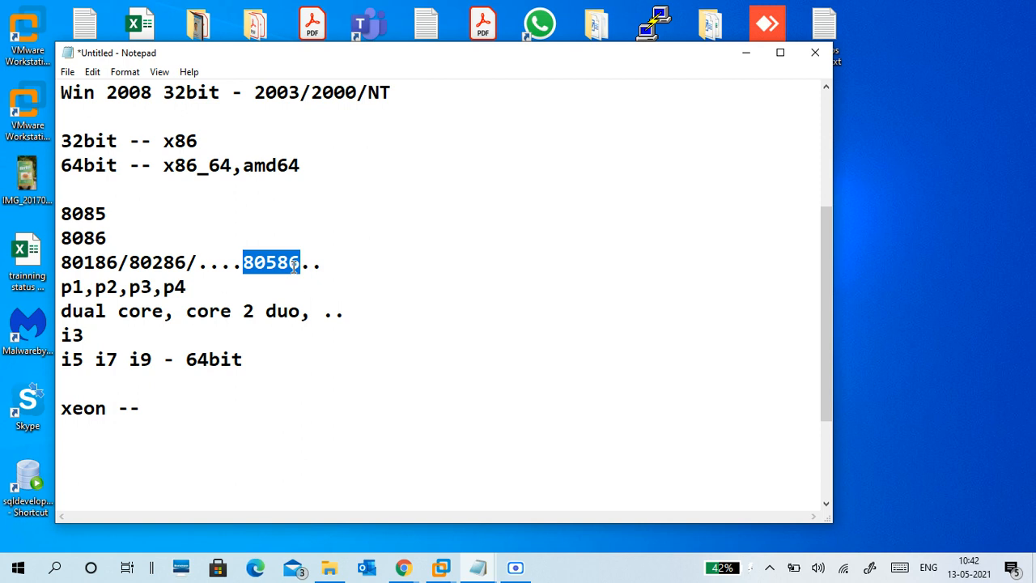
left_click(295, 263)
left_click(248, 263)
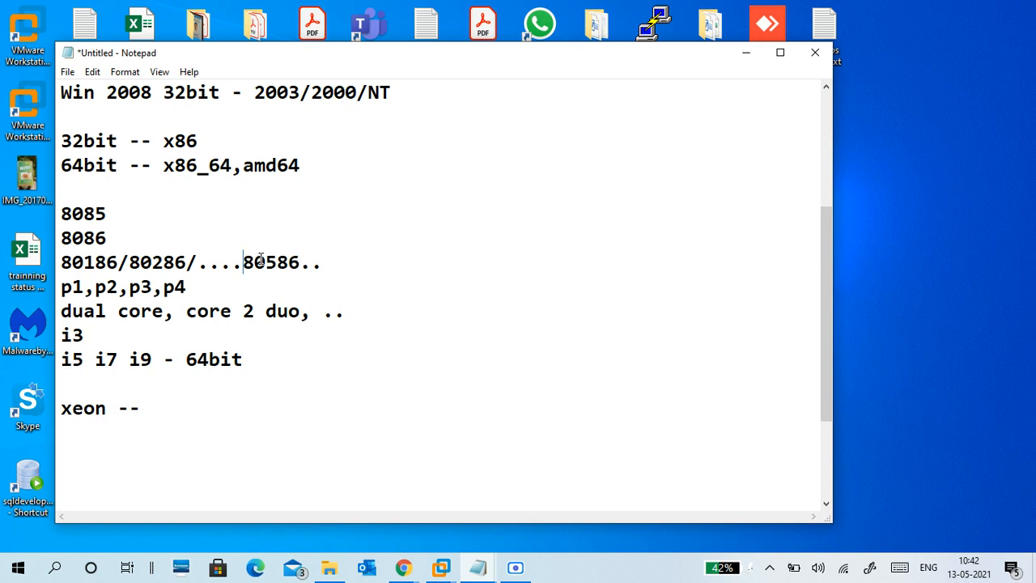
left_click_drag(261, 259, 296, 261)
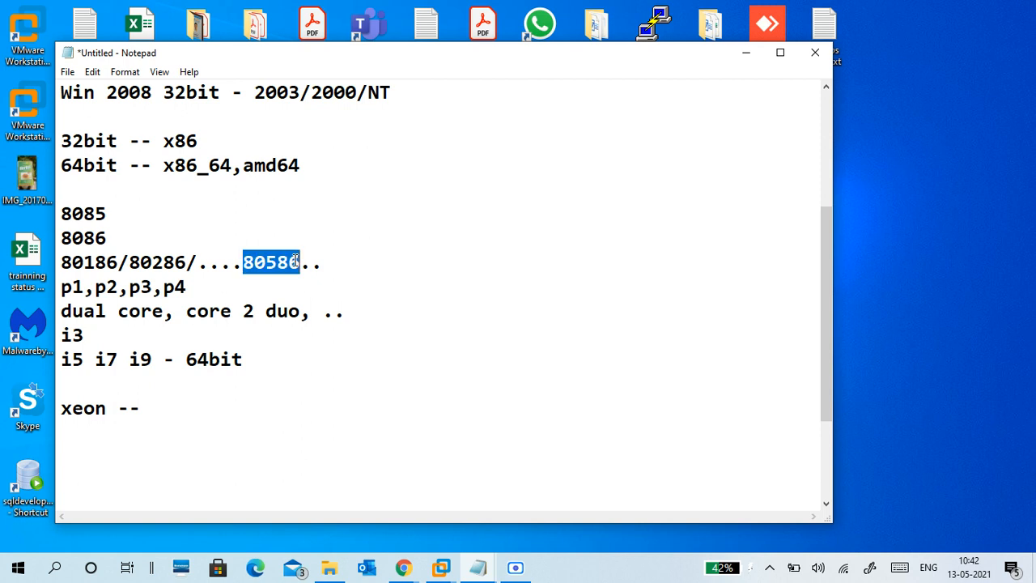
left_click(296, 261)
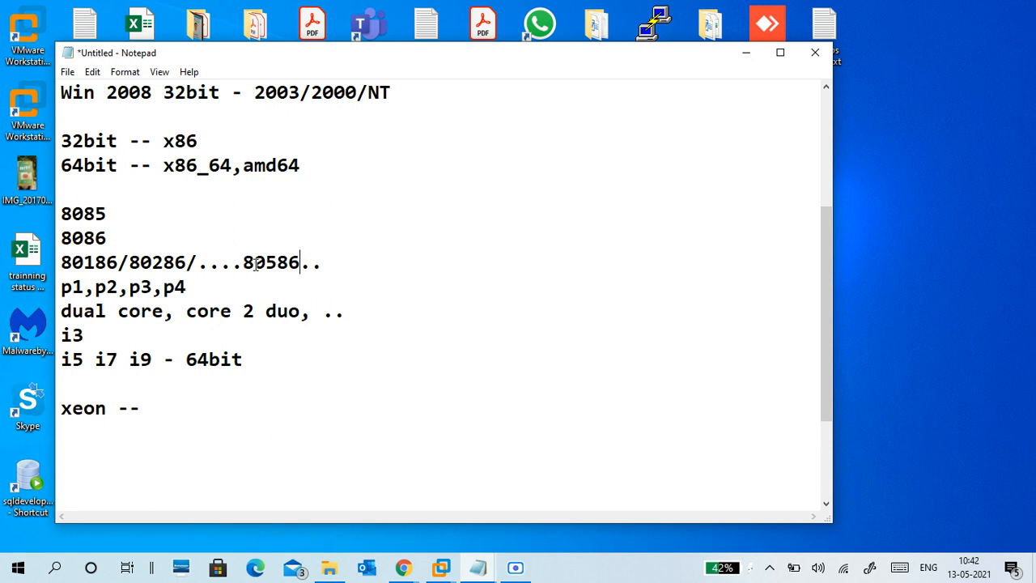
left_click(243, 262)
left_click_drag(242, 262, 298, 262)
left_click(286, 285)
left_click_drag(244, 262, 299, 263)
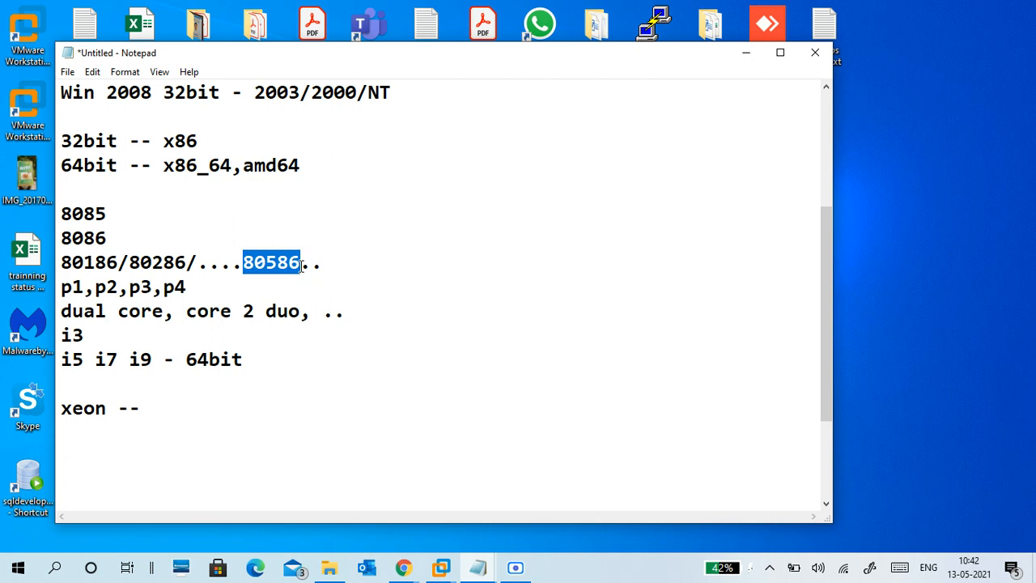
left_click(184, 376)
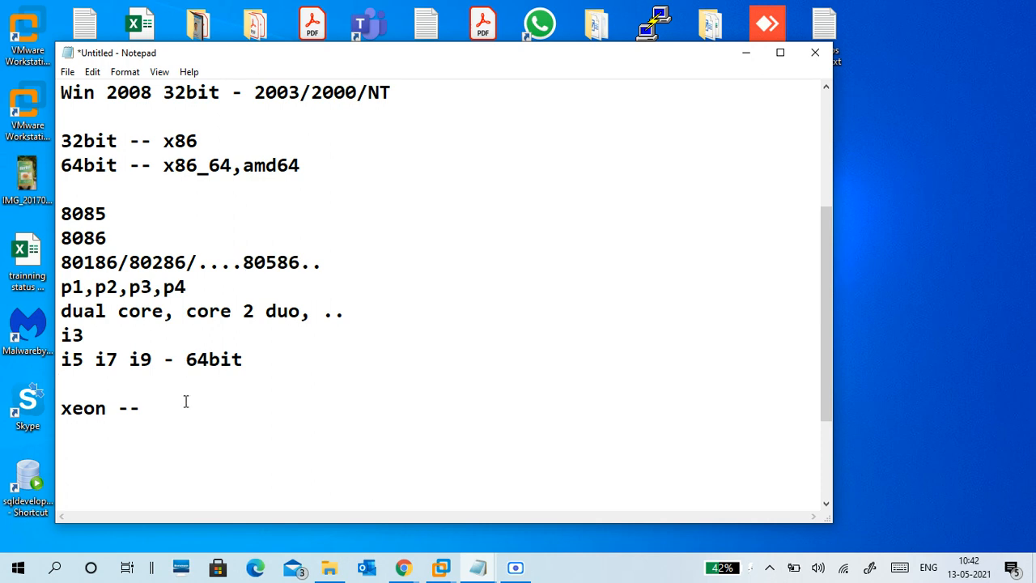
left_click_drag(70, 359, 143, 364)
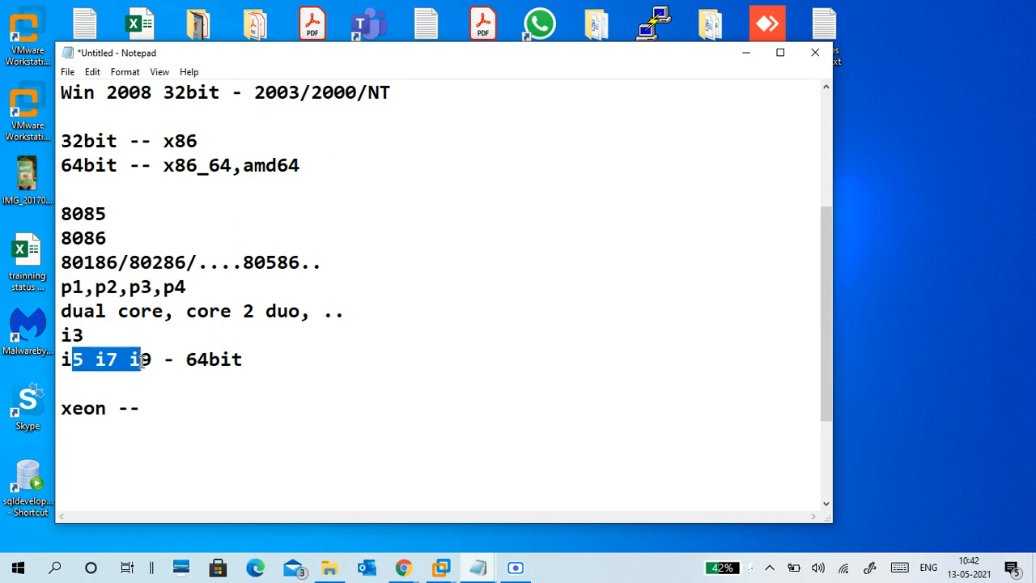
left_click(150, 382)
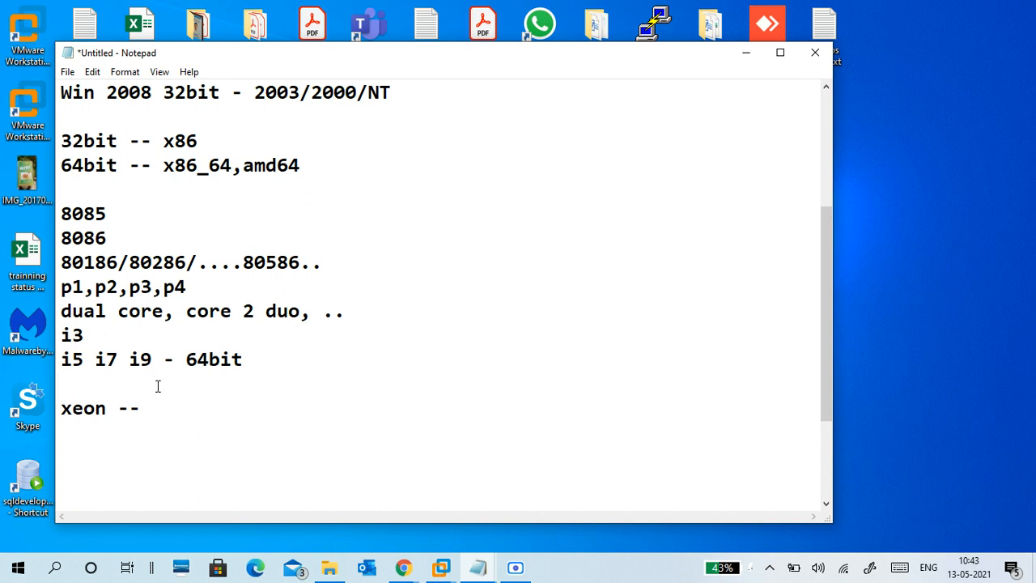
Step: Add a comma after p4, then highlight 8086 and the '32bit -- x86' line
left_click(204, 289)
type(",")
left_click_drag(83, 235, 215, 375)
left_click(110, 243)
left_click(72, 239)
left_click(163, 142)
left_click_drag(130, 141, 198, 141)
left_click(197, 142)
left_click_drag(62, 140, 199, 142)
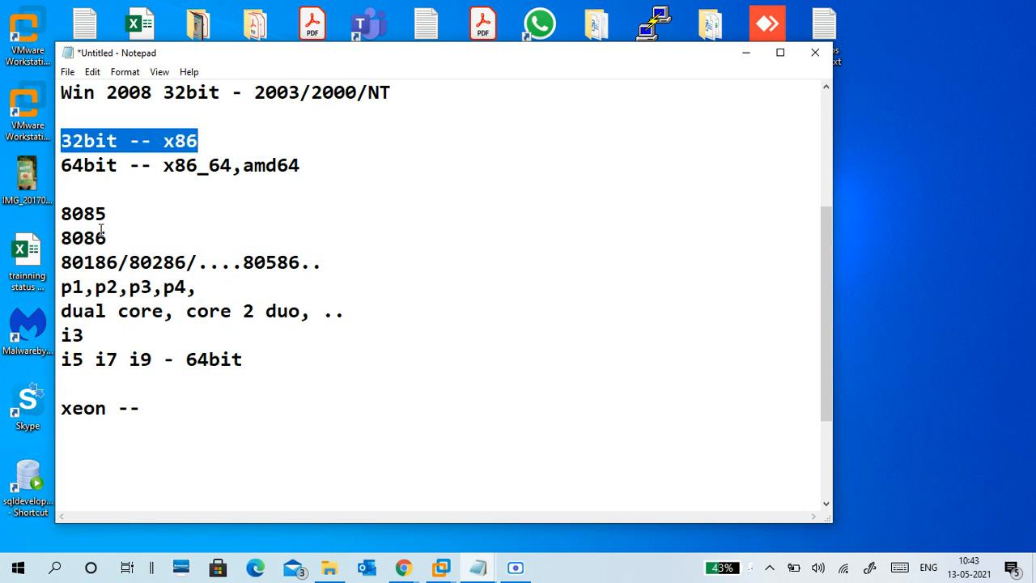
Step: Highlight the processors from 8085 to dual core and the x86 label
left_click_drag(72, 214, 175, 310)
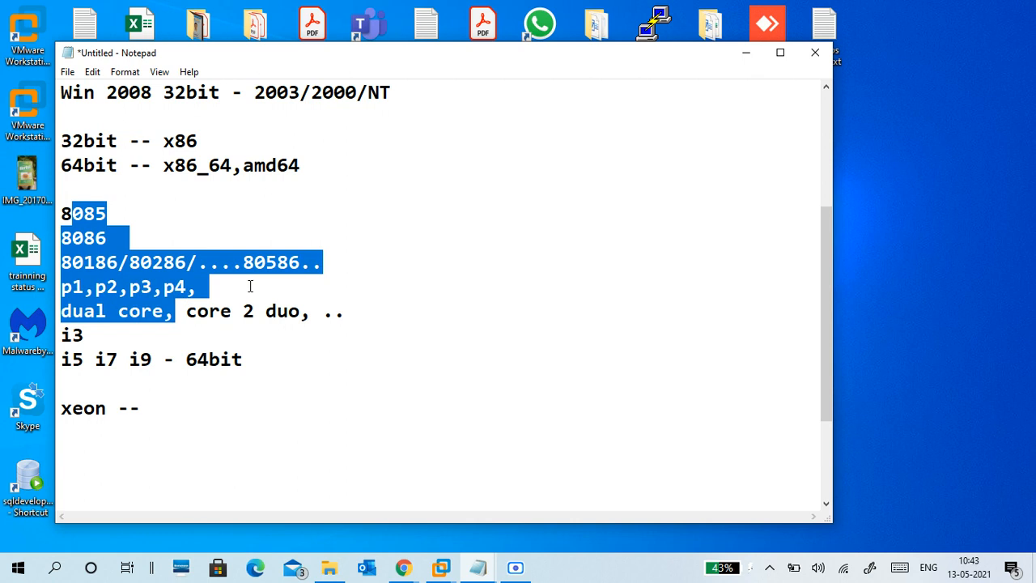
left_click(164, 141)
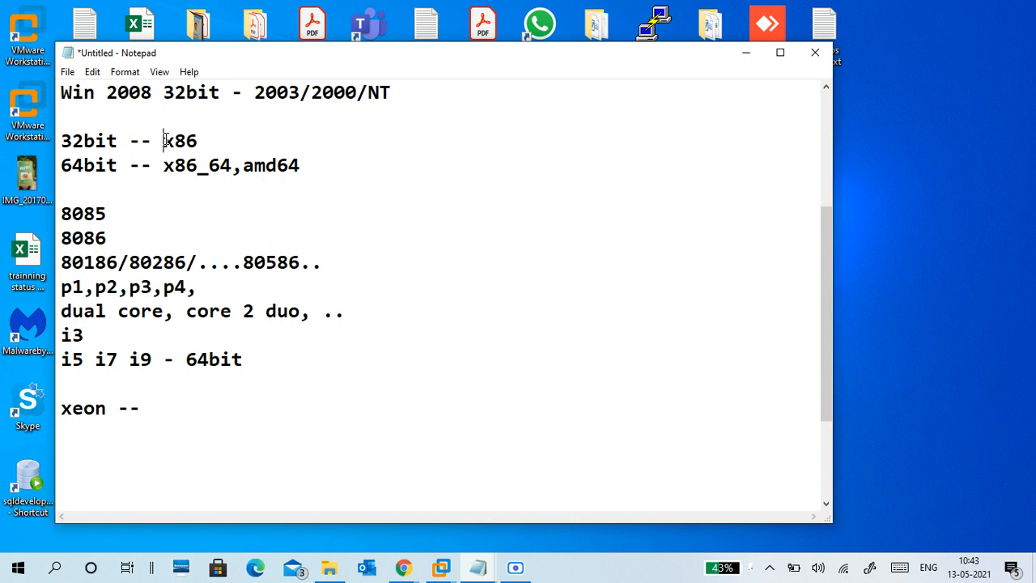
left_click_drag(202, 138, 61, 141)
left_click(140, 141)
left_click_drag(200, 140, 163, 141)
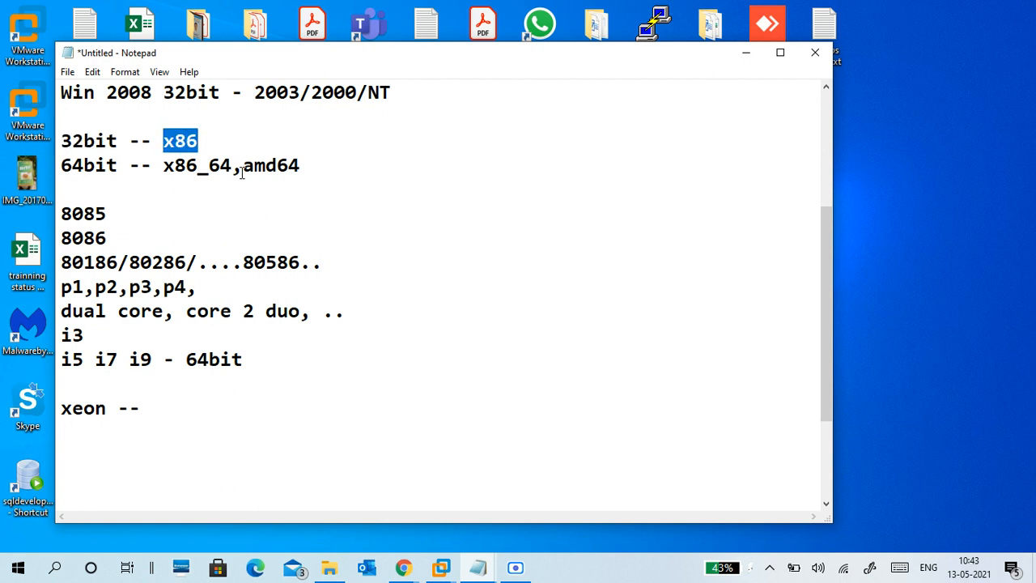
left_click_drag(241, 173, 319, 165)
left_click(275, 238)
scroll(145, 388, "down", 2)
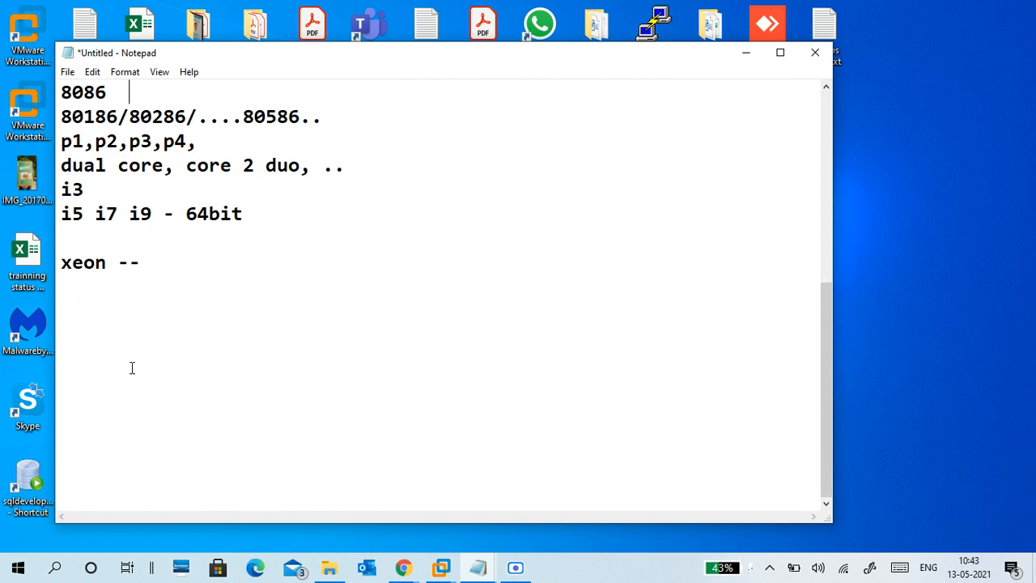
Step: Type 'amd' on the empty line below 'xeon --'
left_click(124, 312)
type("amd")
scroll(124, 316, "up", 3)
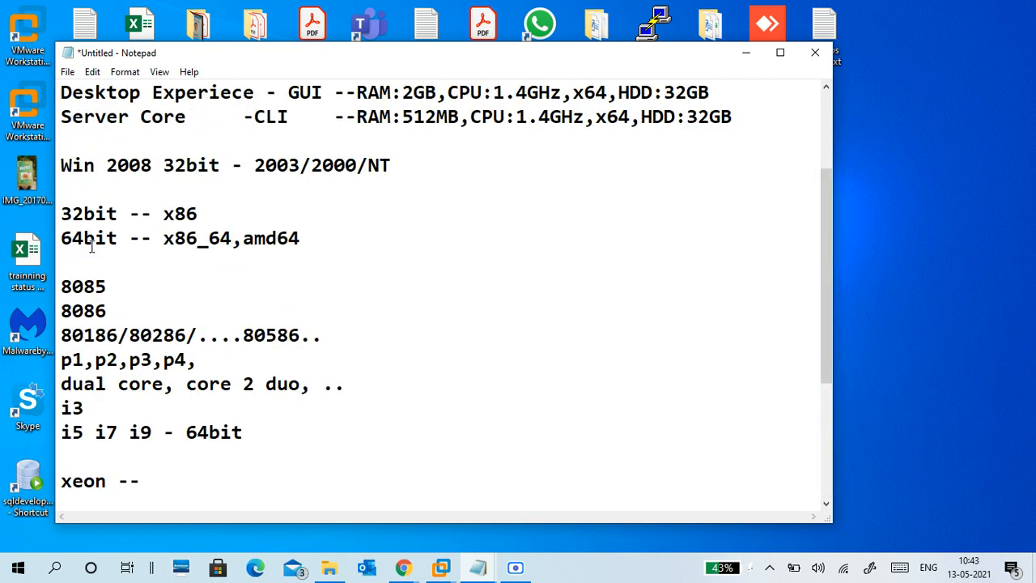
left_click(76, 264)
Step: Add an 'intel' heading above 8085, with a blank line above it
type("intel")
key("Left")
key("Left")
key("Left")
key("Left")
key("Left")
key("Return")
scroll(167, 239, "down", 2)
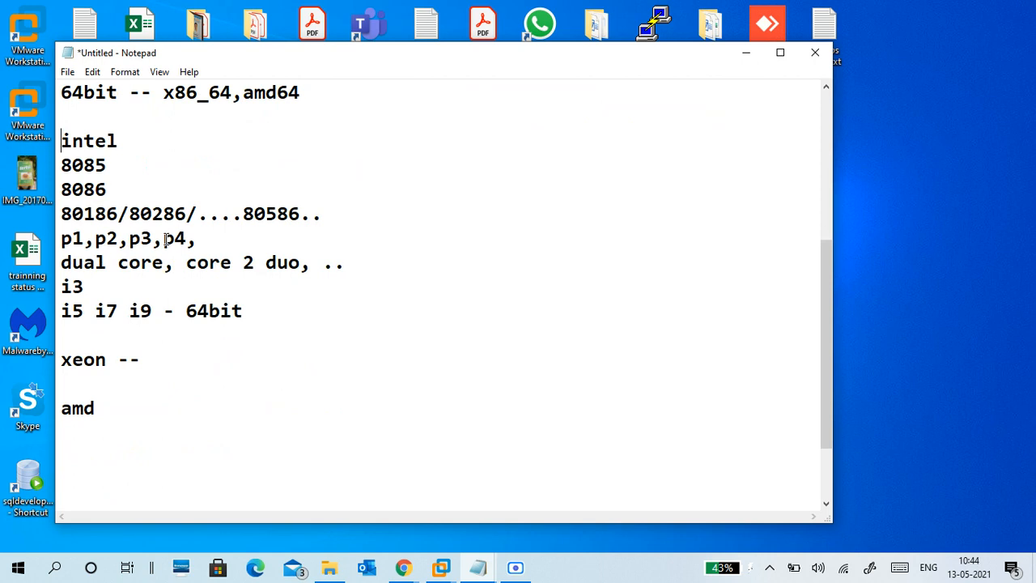
left_click(154, 400)
left_click(137, 139)
left_click_drag(138, 138, 58, 139)
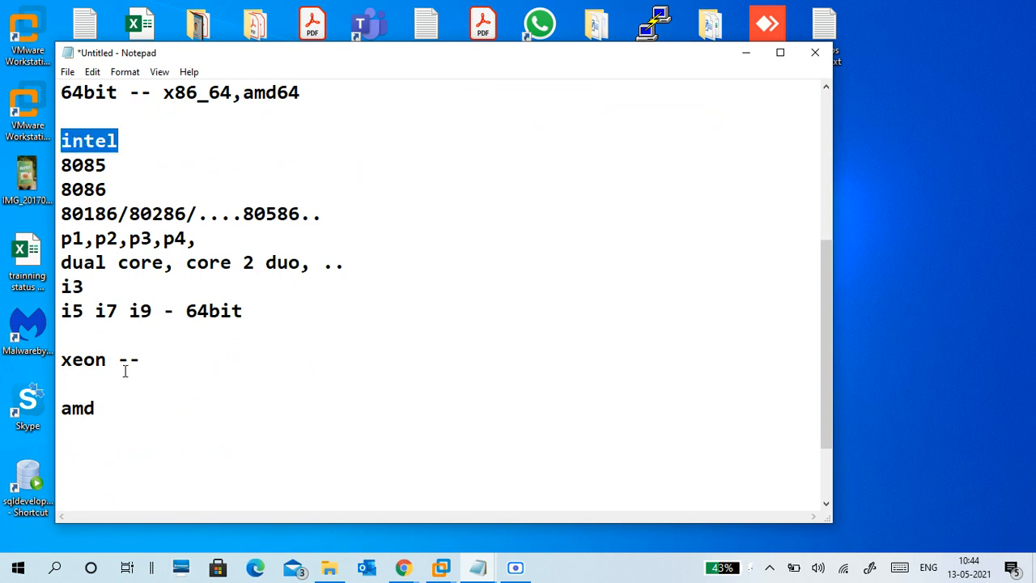
Step: Add a '64bit' line below the 'amd' heading
left_click(125, 403)
key("Return")
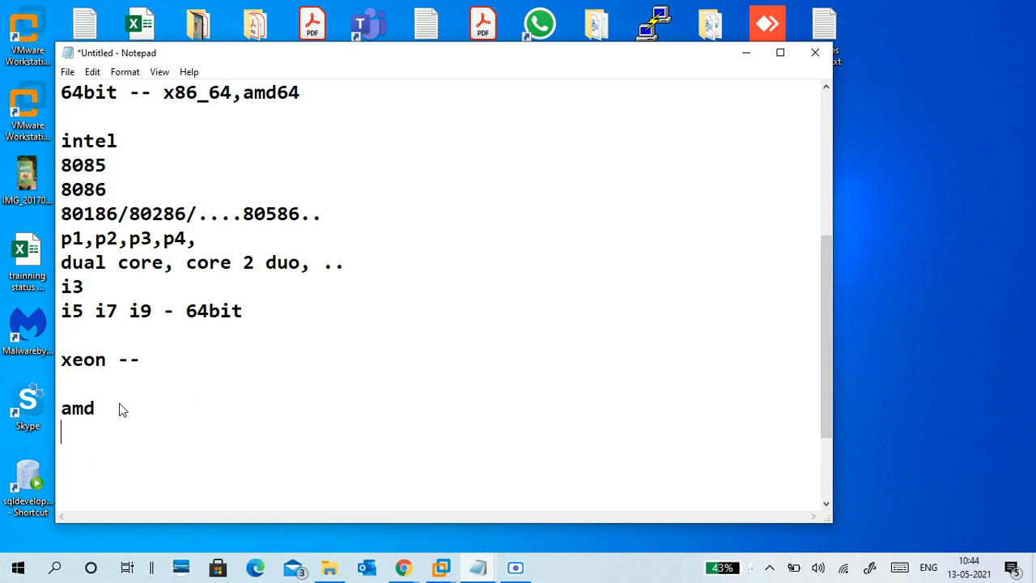
type("-")
key("BackSpace")
type("64bit")
Step: Insert a '32bit' line between 'amd' and '64bit'
left_click(126, 136)
left_click(190, 344)
left_click_drag(190, 346, 60, 142)
left_click(142, 358)
left_click(134, 411)
key("Return")
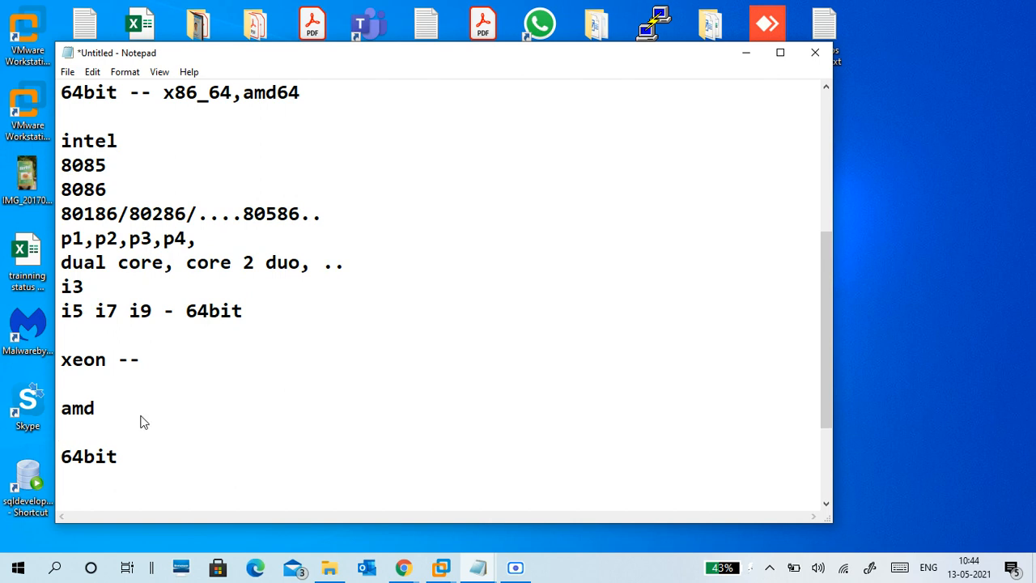
type("32bit")
left_click(173, 457)
key("shift+Left")
key("shift+Left")
key("shift+Left")
key("shift+Left")
key("shift+Left")
left_click(138, 463)
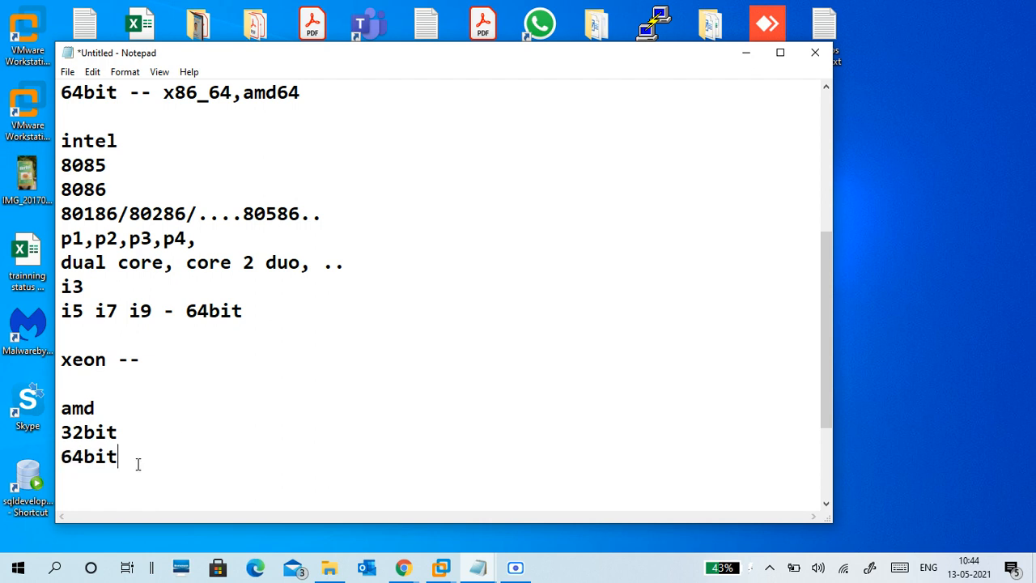
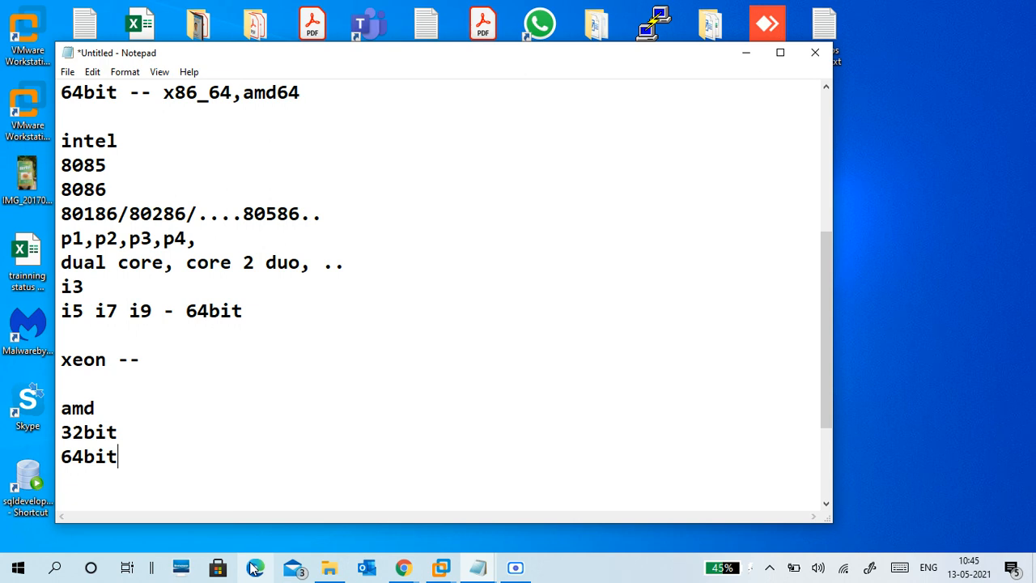
Step: Add a capitalized 'Ryzen' line below the amd 32bit/64bit notes
key("Return")
key("Return")
type("ry")
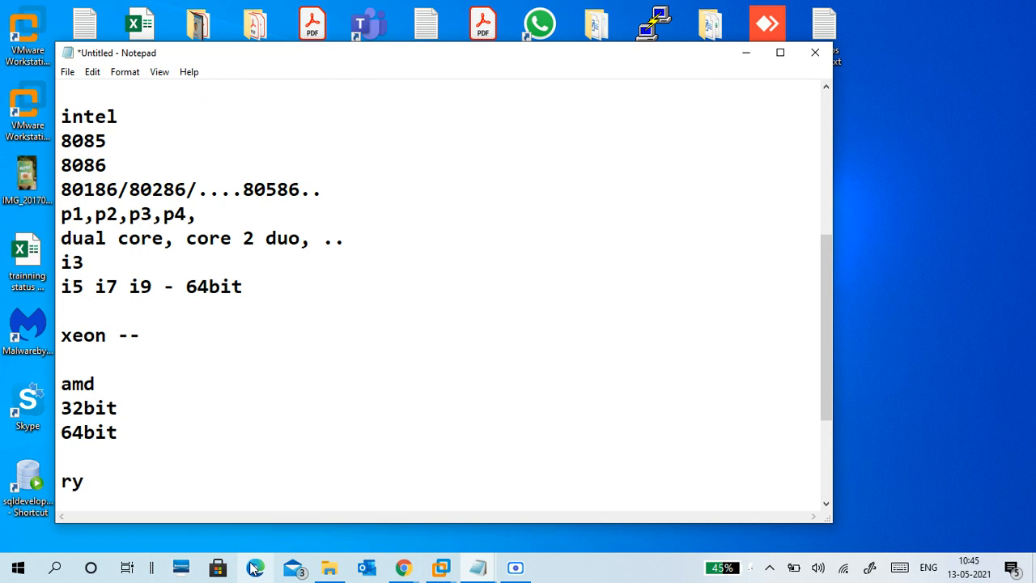
type("zen")
key("Left")
key("Left")
key("Left")
key("Left")
key("Left")
key("Delete")
type("R")
key("Right")
key("Right")
key("Right")
key("Right")
mouse_move(328, 568)
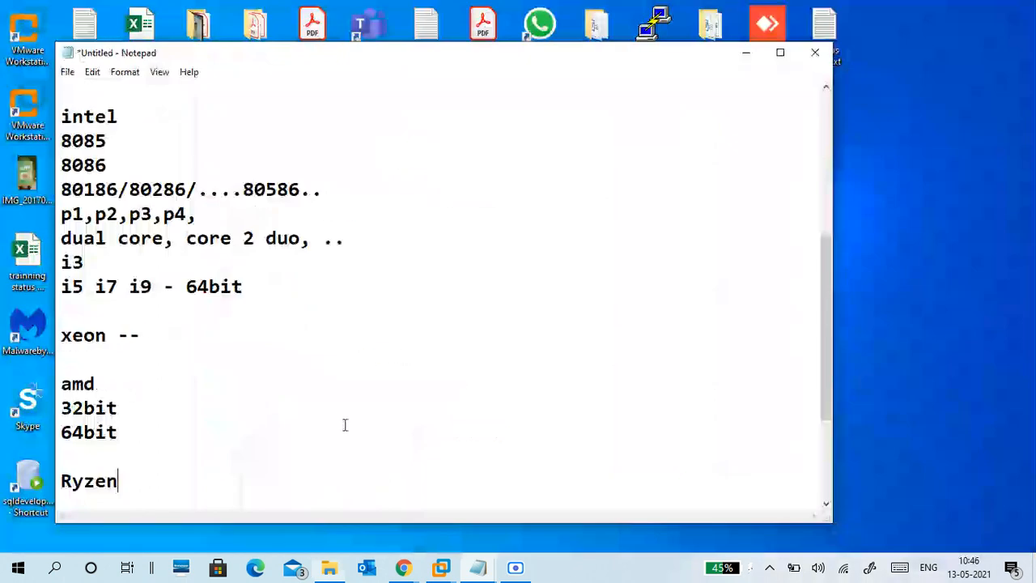
left_click(341, 417)
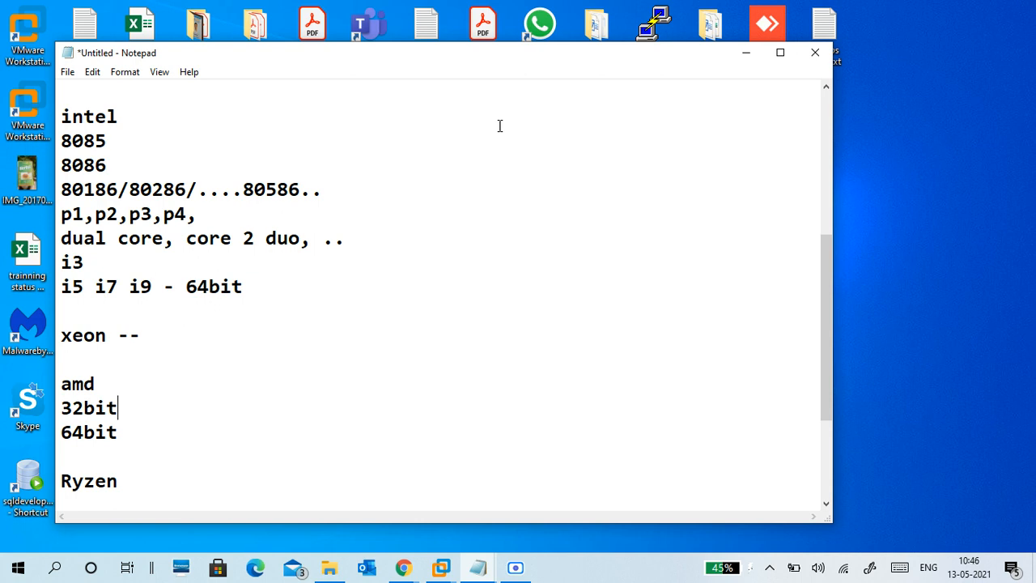
Step: Launch WhatsApp from its desktop shortcut, then return focus to the Notepad notes
left_click(540, 34)
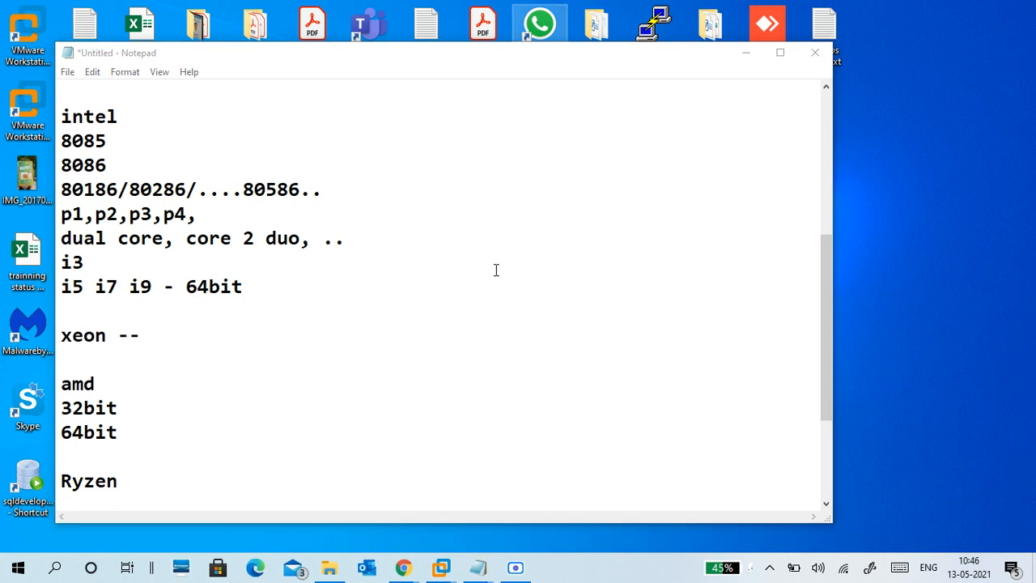
left_click(150, 447)
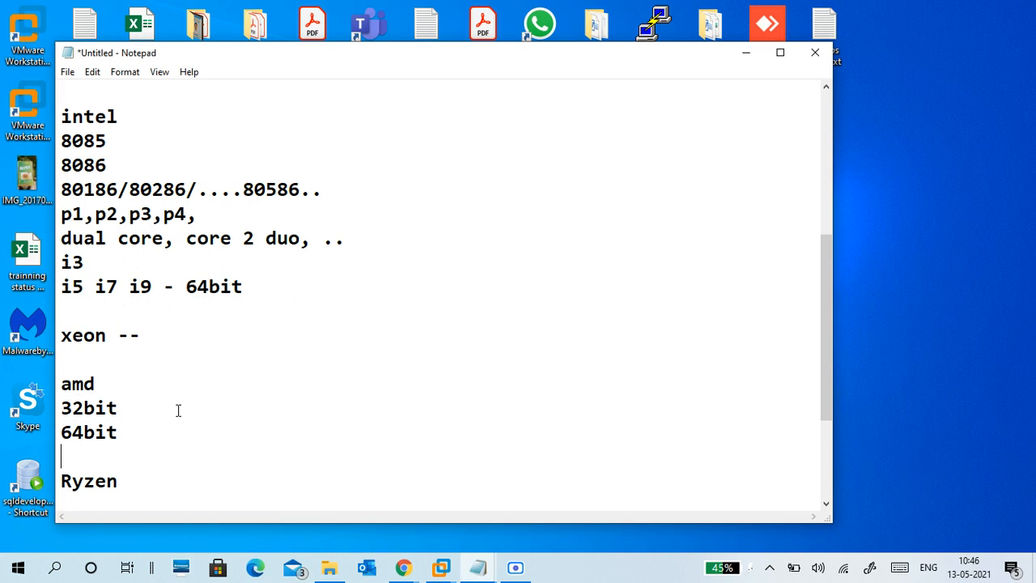
scroll(194, 389, "down", 3)
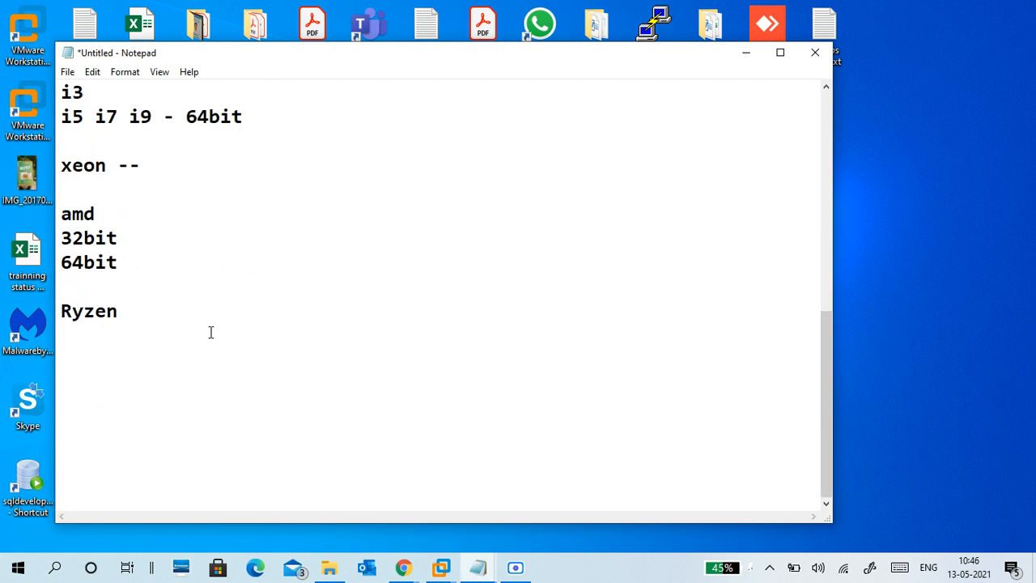
scroll(171, 276, "up", 3)
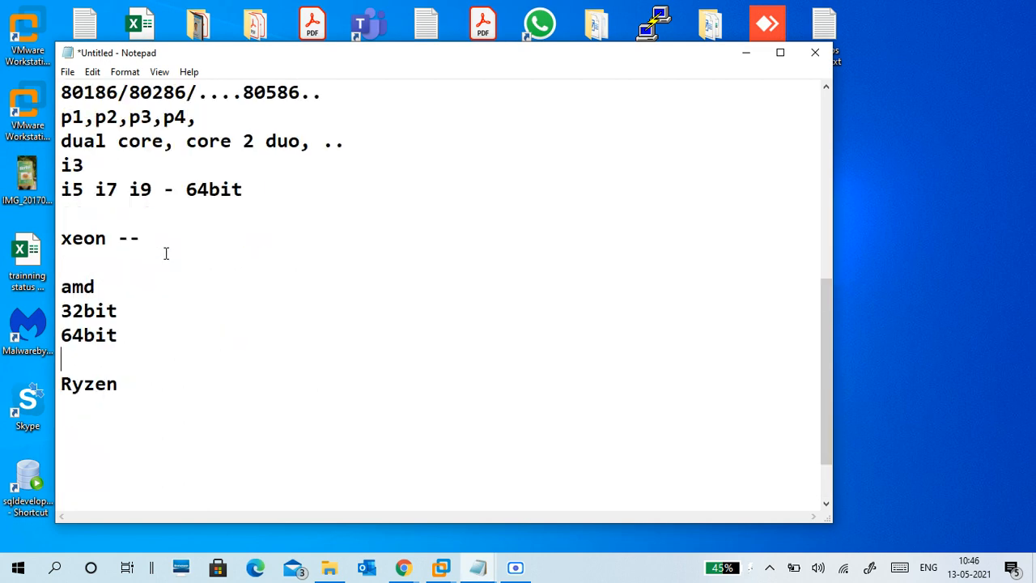
scroll(167, 253, "down", 2)
Step: Highlight 64bit, amd64, x86_64, the 'i5 i7 i9 - 64bit' line and core 2 duo
left_click_drag(145, 368, 60, 333)
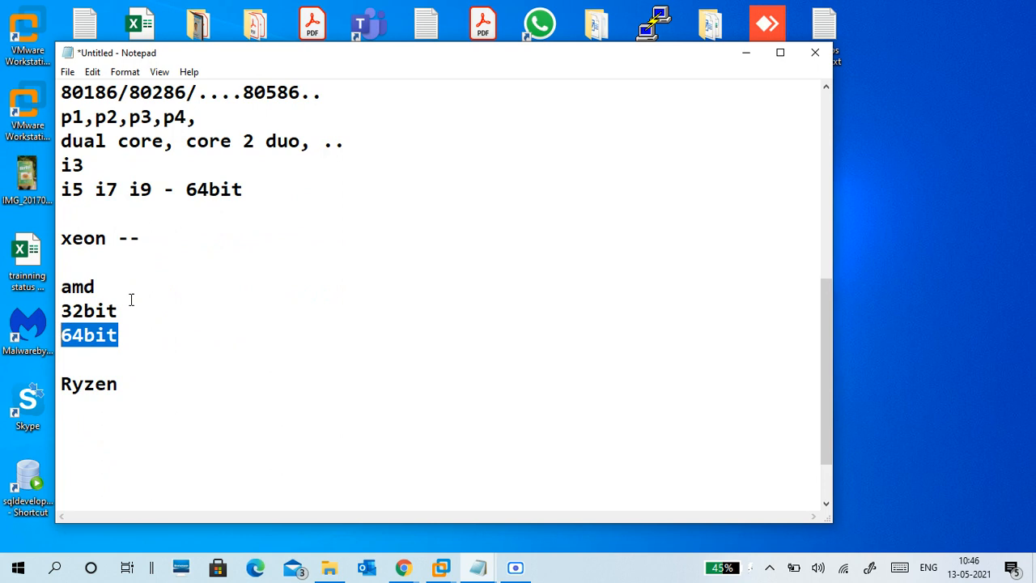
scroll(255, 277, "up", 3)
scroll(220, 307, "down", 2)
scroll(213, 293, "up", 2)
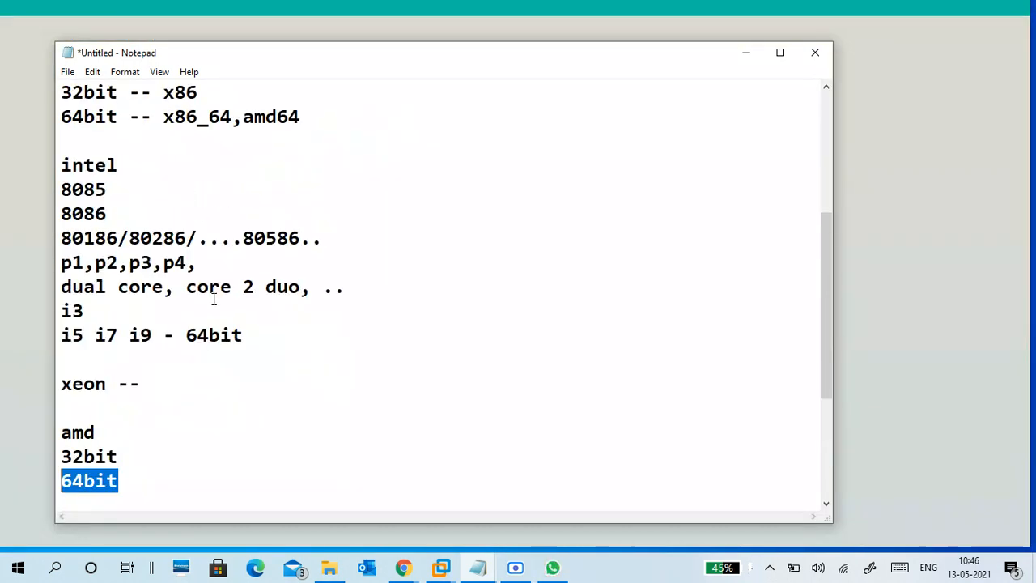
left_click_drag(243, 189, 301, 190)
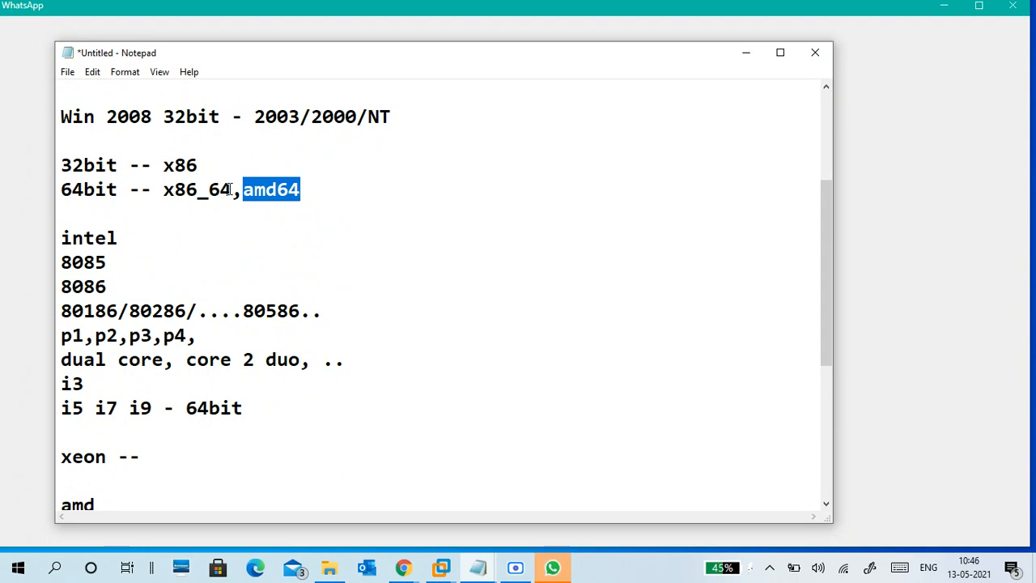
left_click_drag(232, 189, 164, 189)
left_click_drag(243, 408, 35, 392)
left_click(254, 388)
left_click_drag(246, 408, 58, 405)
left_click_drag(312, 359, 186, 360)
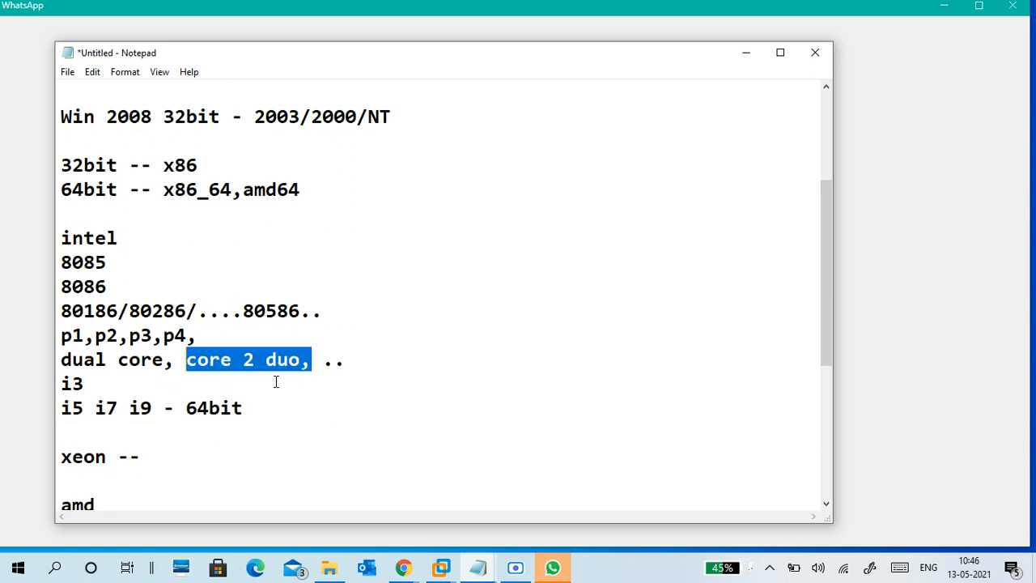
left_click_drag(243, 408, 59, 408)
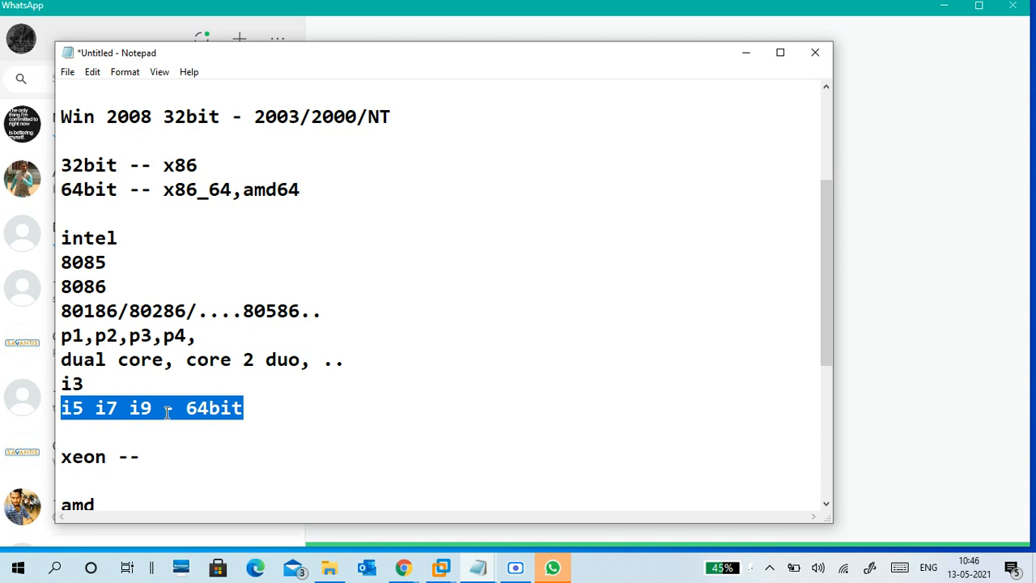
left_click(260, 410)
Step: Highlight dual core, x86_64, 64bit and amd64 in the notes, leaving the text unchanged
left_click(147, 452)
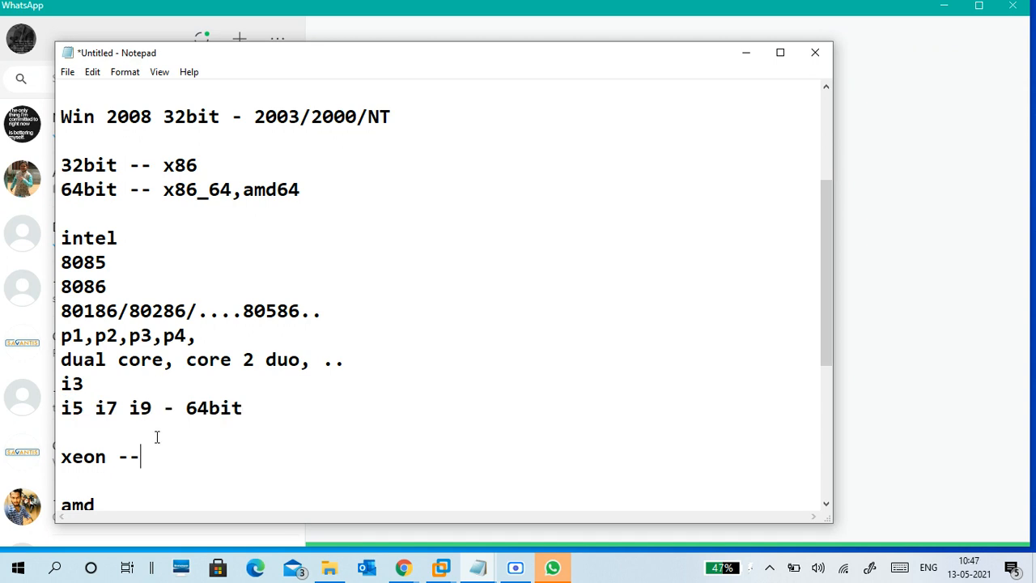
left_click(150, 335)
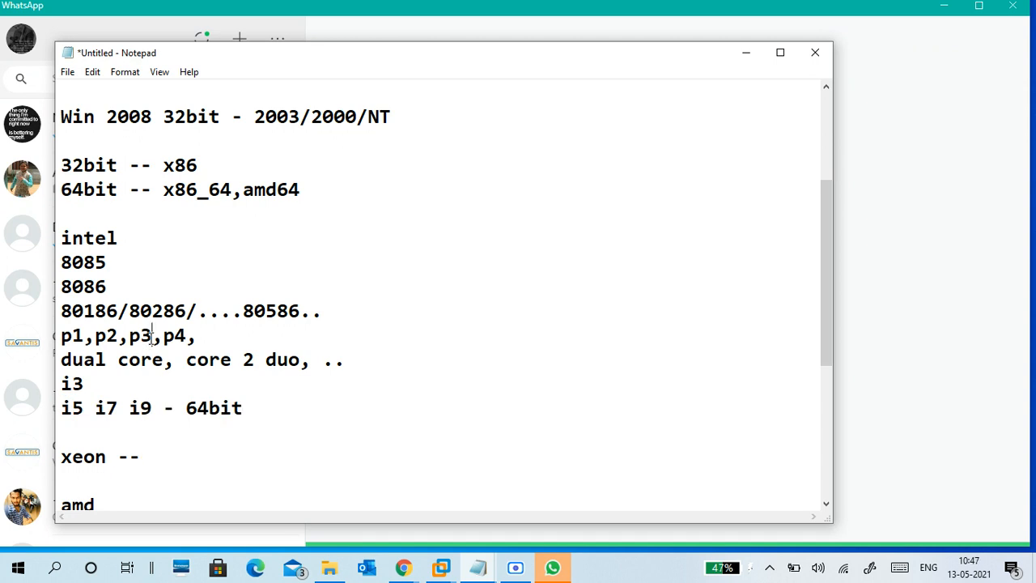
left_click(191, 426)
left_click_drag(165, 359, 61, 363)
left_click(100, 430)
left_click_drag(233, 191, 168, 192)
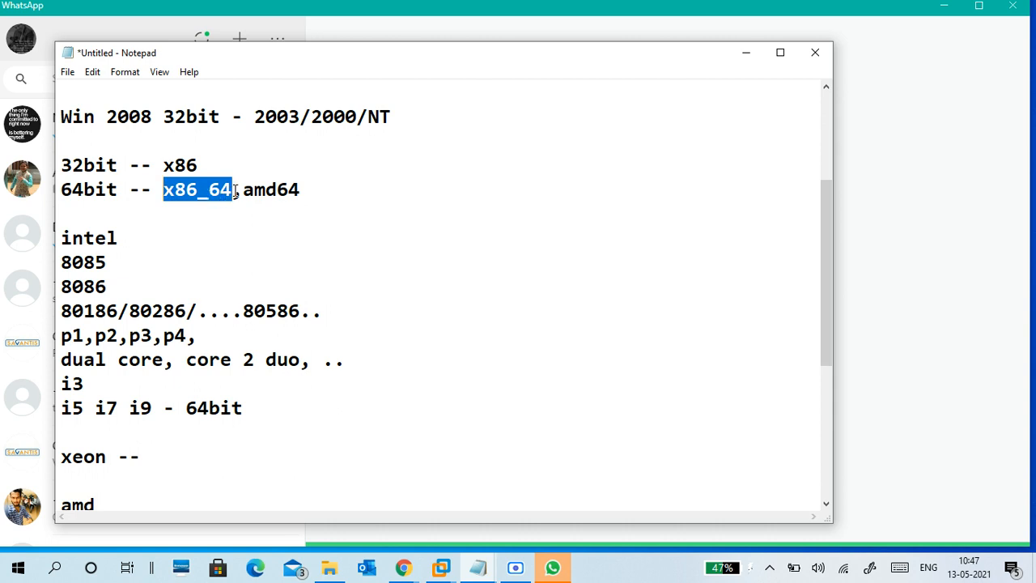
double_click(120, 191)
left_click(174, 191)
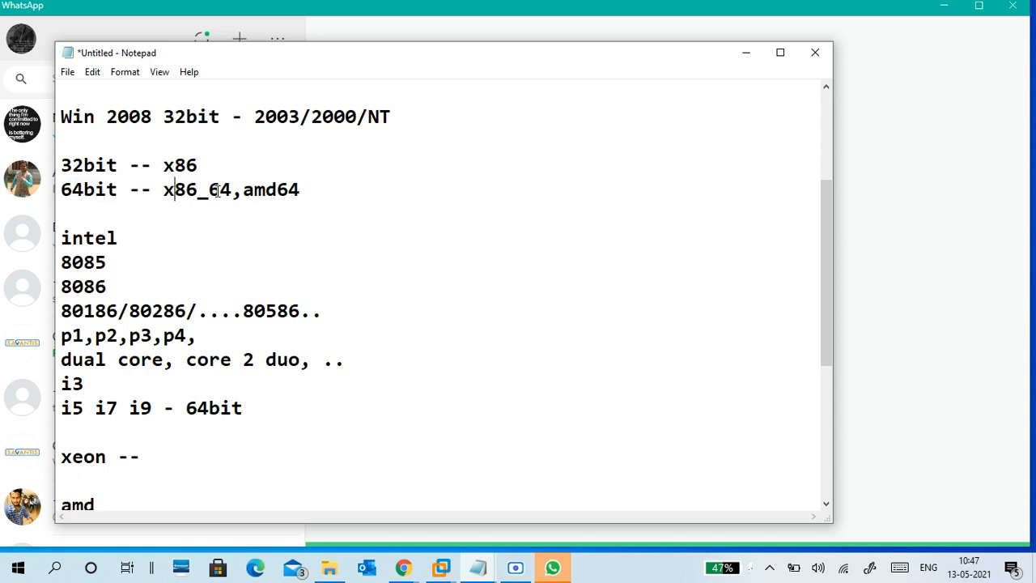
left_click(296, 190)
left_click_drag(298, 189, 238, 201)
left_click(241, 212)
Step: Highlight the 8085 and 8086 lines, then place the caret after 32bit
scroll(226, 254, "down", 3)
scroll(226, 254, "up", 3)
mouse_move(62, 261)
left_mouse_down()
mouse_move(104, 289)
mouse_move(84, 287)
mouse_move(62, 260)
left_mouse_up()
left_click(130, 285)
left_click(127, 283)
left_click_drag(128, 285, 58, 258)
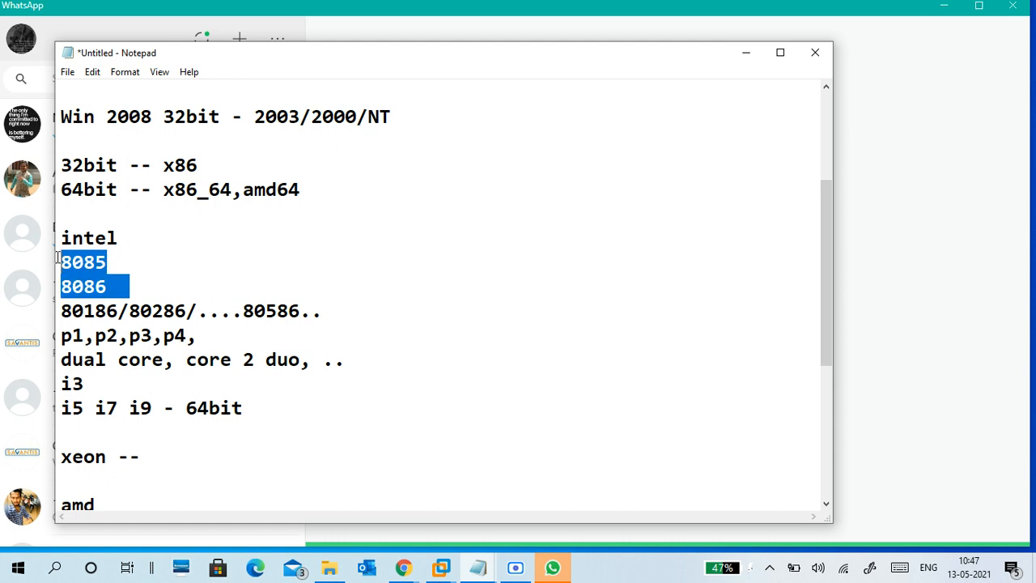
left_click(127, 285)
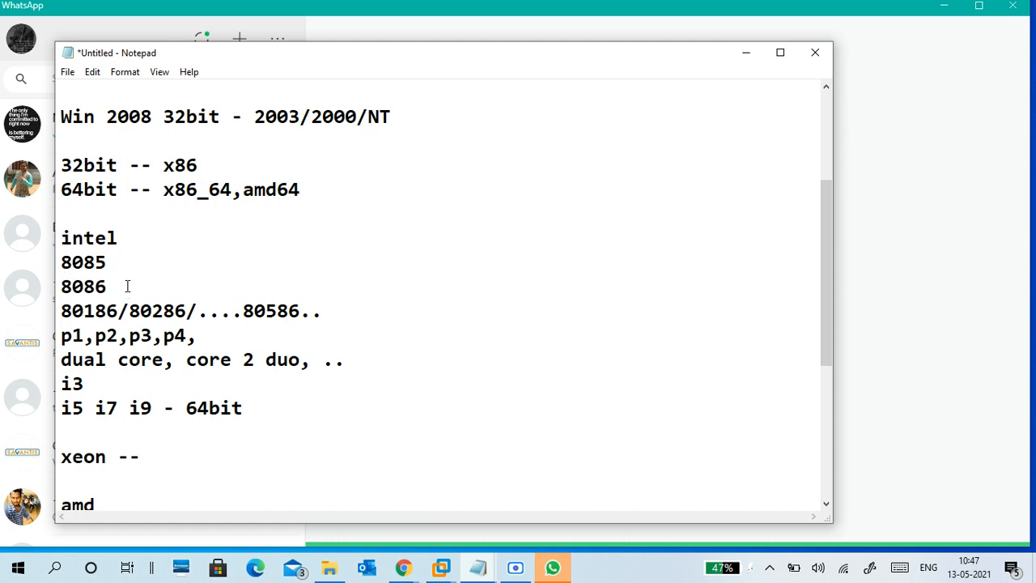
left_click_drag(127, 286, 60, 260)
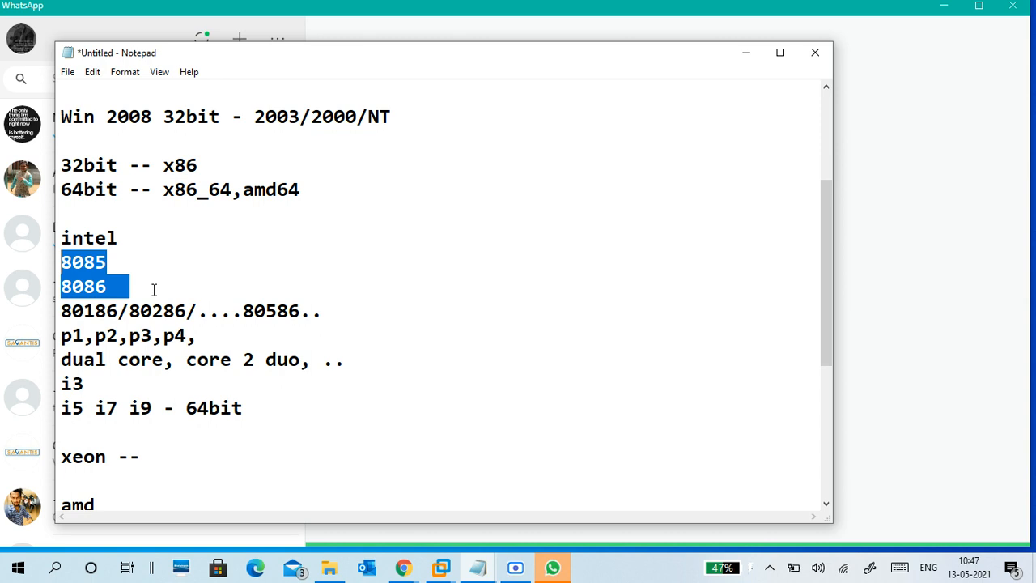
left_click(159, 288)
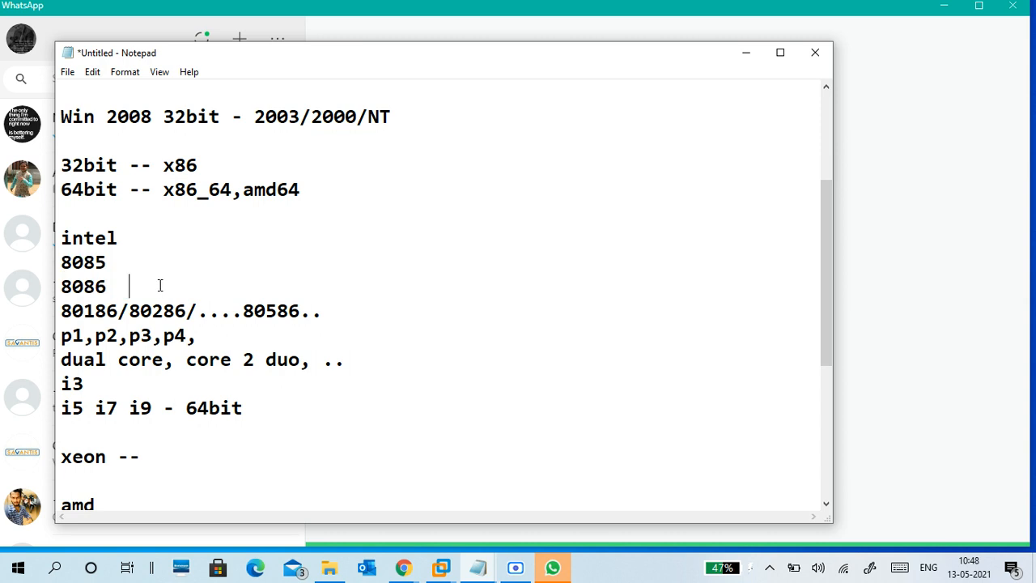
scroll(159, 288, "down", 4)
left_click(138, 236)
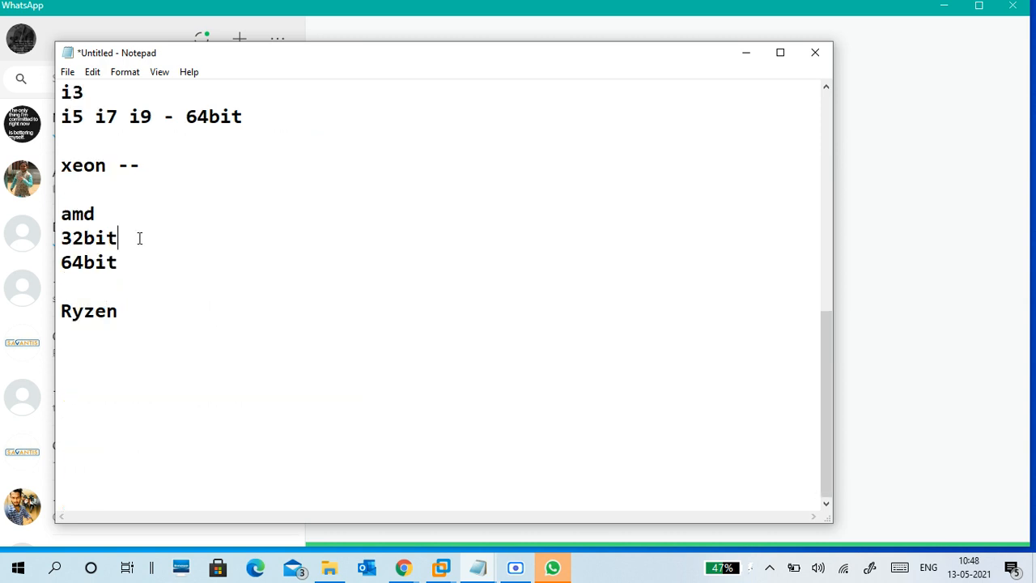
Step: Add an 'instruction set' heading below Ryzen, followed by 'cisc' and 'risc' lines
left_click(151, 290)
left_click(165, 314)
key("Return")
key("Return")
type("ins")
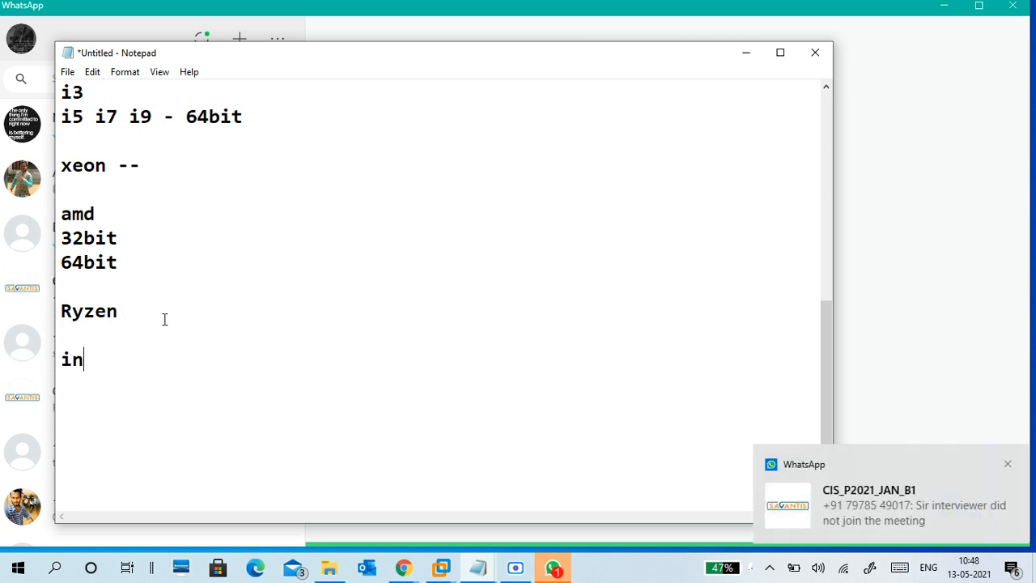
type("r")
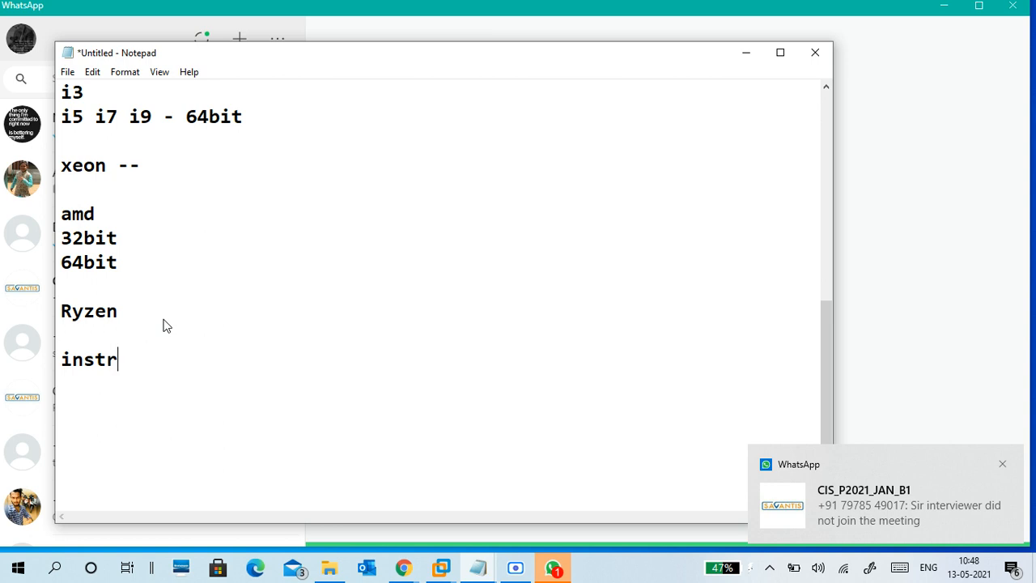
type("uction -")
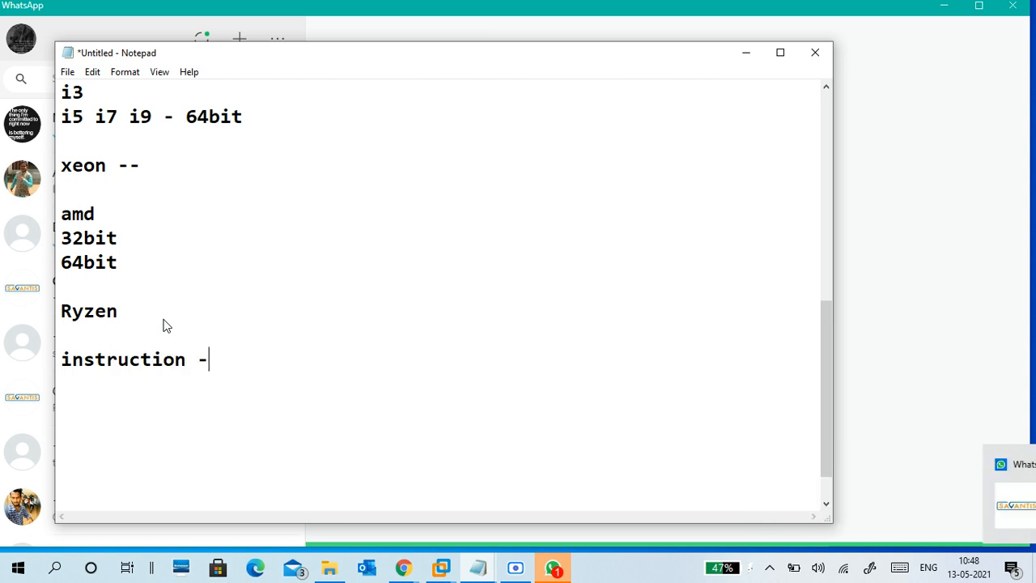
key("BackSpace")
type("set")
key("Return")
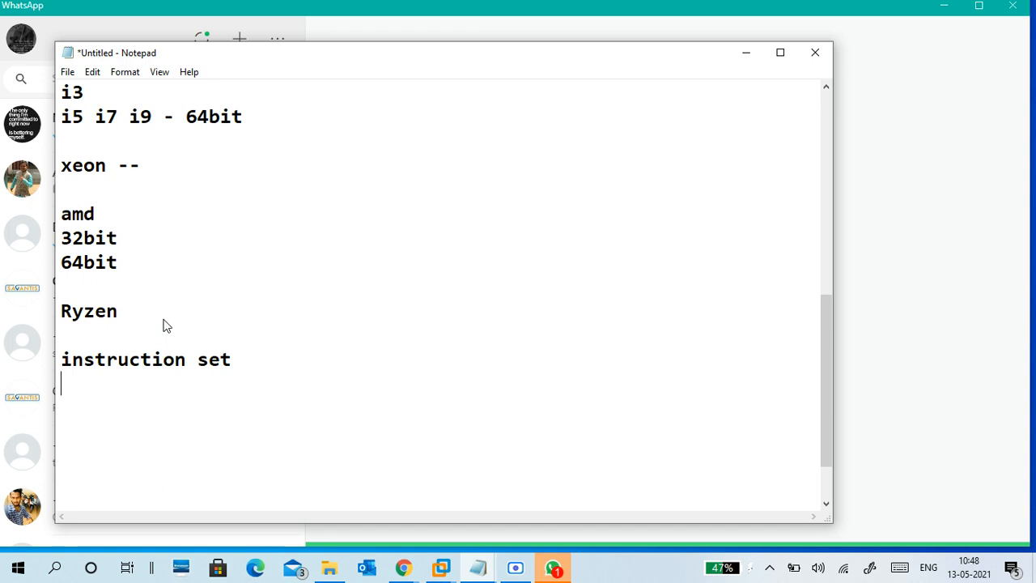
type("cis")
key("BackSpace")
key("BackSpace")
key("BackSpace")
type("cisc")
key("Return")
type("risc")
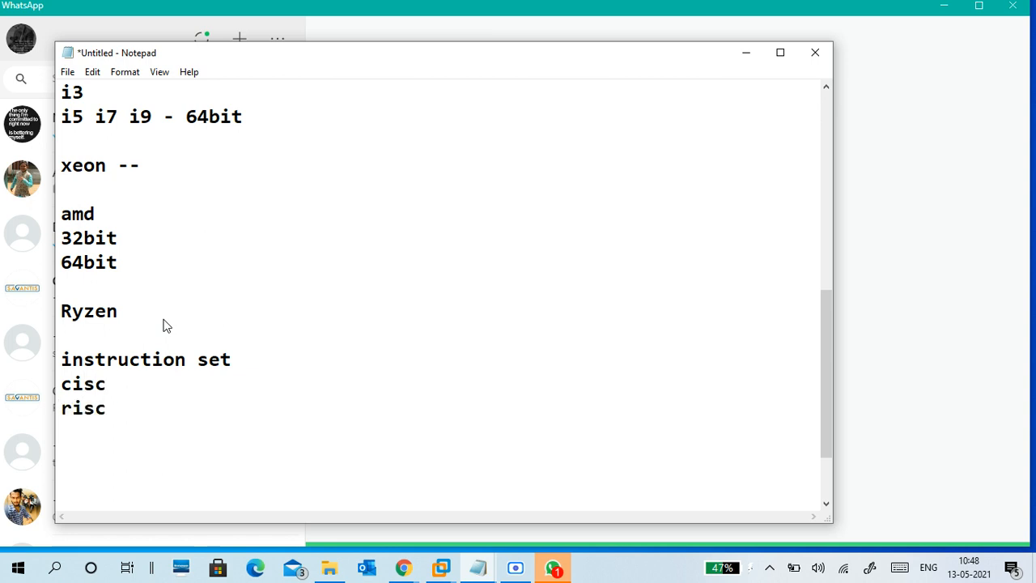
Step: Insert a blank line between the instruction set heading and cisc
key("Up")
key("Down")
key("Home")
key("Up")
key("Return")
key("Up")
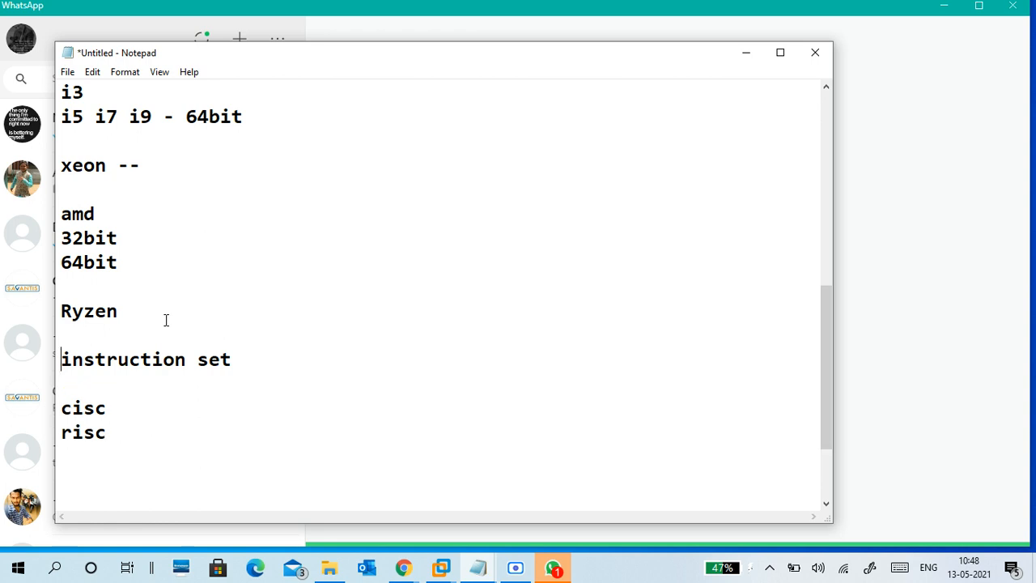
Step: Append '- 32bit 32bit cpu' to instruction set, with an aligned '64bit 64bit cpu' line beneath
left_click(248, 354)
type("-32bit 32bit")
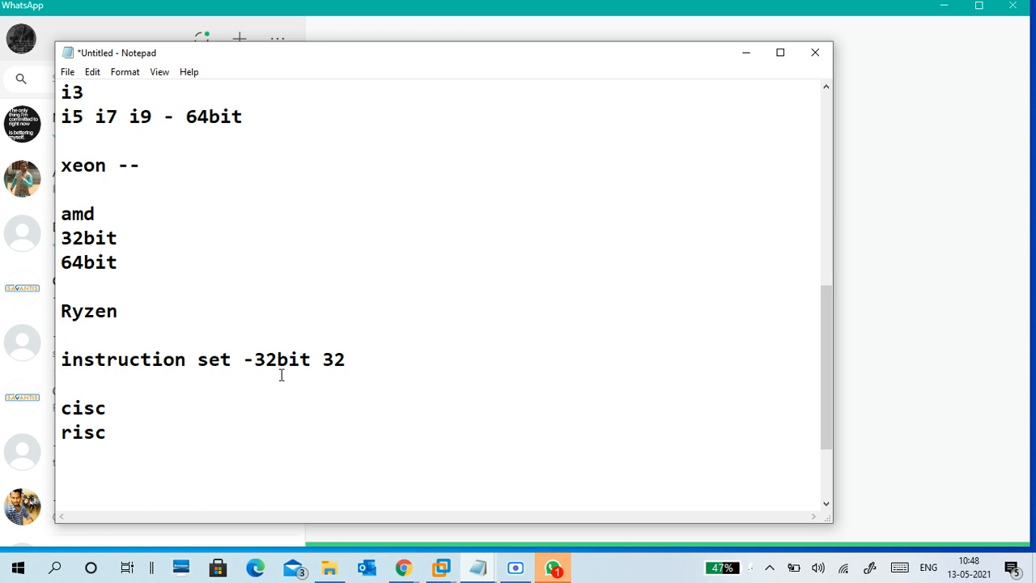
type(" cpu")
key("Return")
key("Tab")
key("Tab")
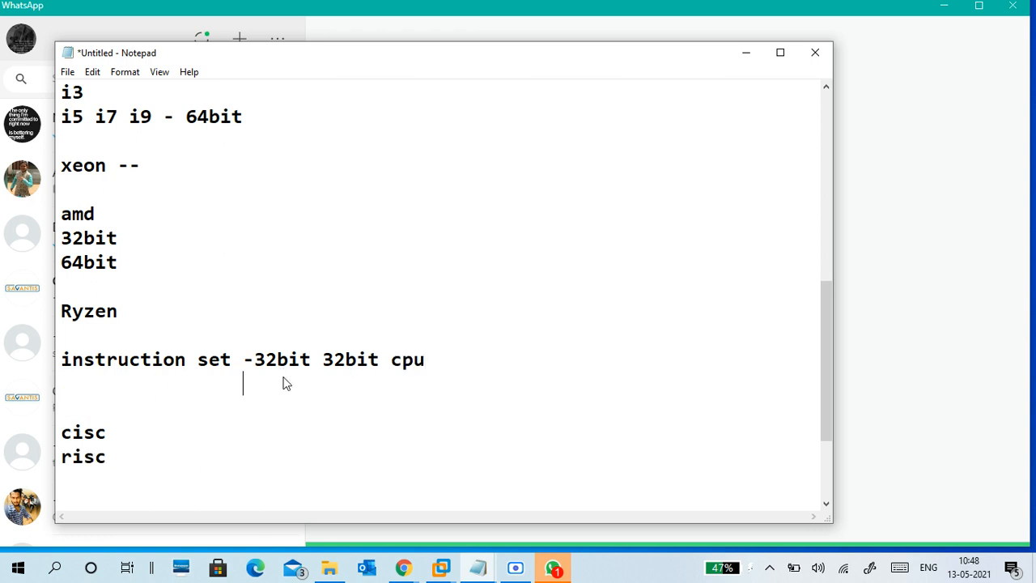
type("64bit ")
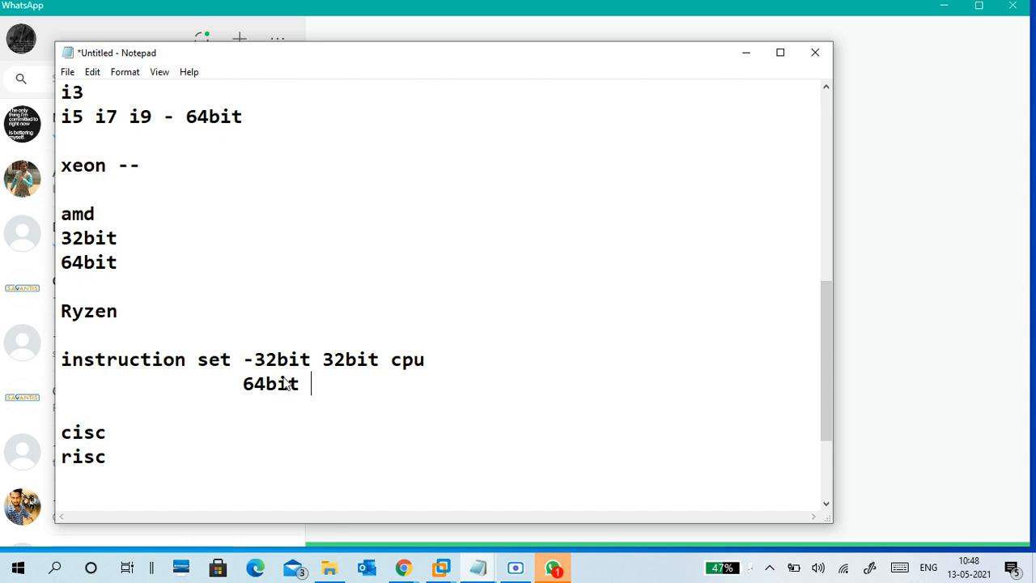
type("64")
type("bit c")
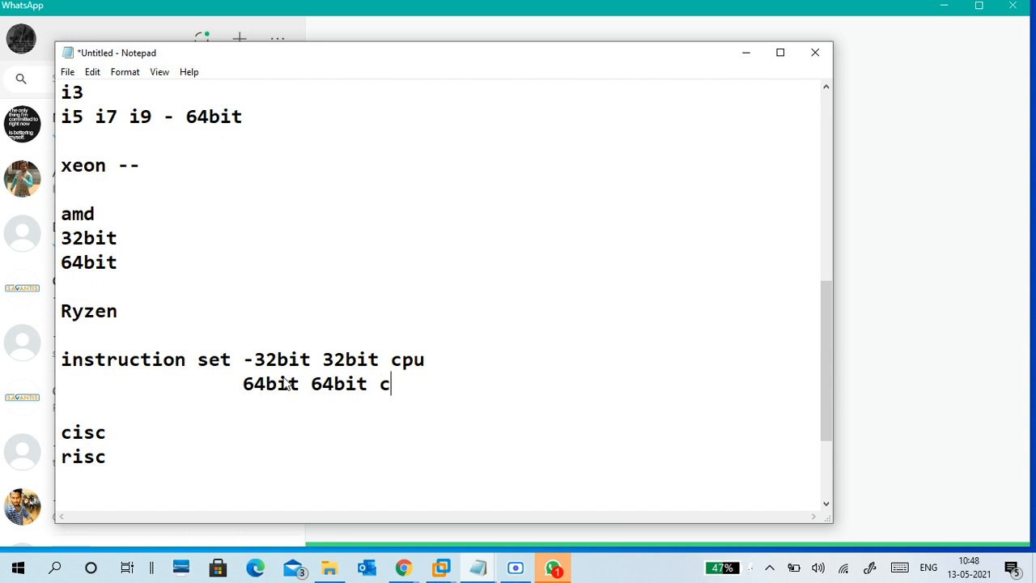
type("pu")
key("Down")
left_click(243, 383)
key("Tab")
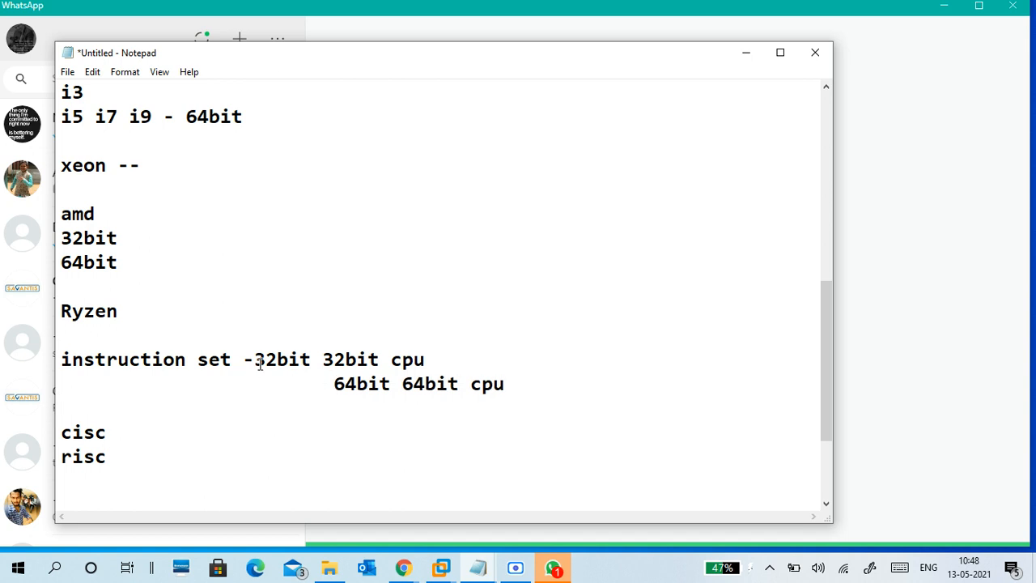
key("BackSpace")
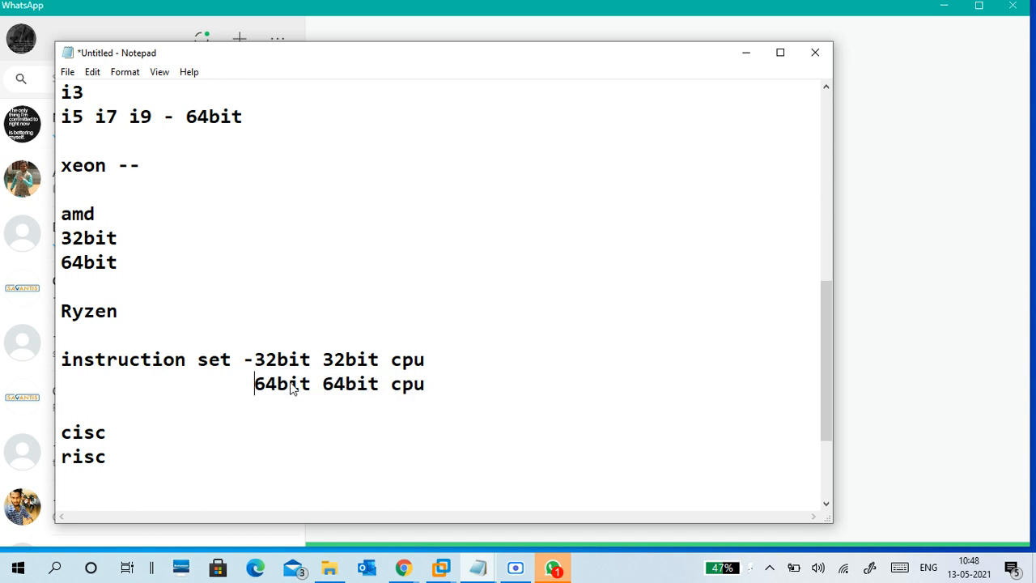
left_click(255, 359)
left_click(256, 386)
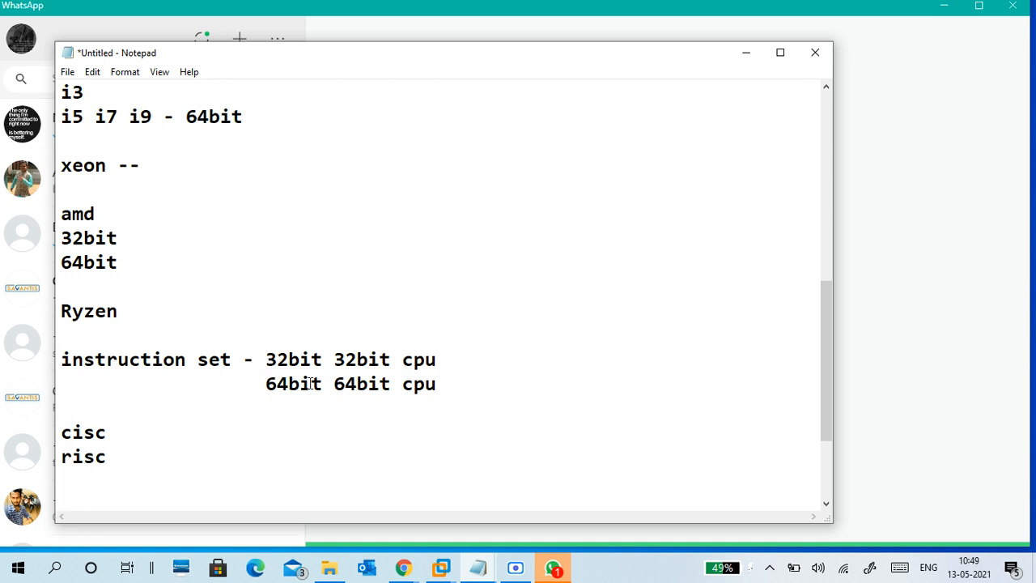
left_click_drag(323, 386, 268, 387)
left_click(275, 405)
Step: Add a 'vt-x,amd-v,sse...' line below risc
key("Down")
key("Down")
scroll(280, 406, "down", 3)
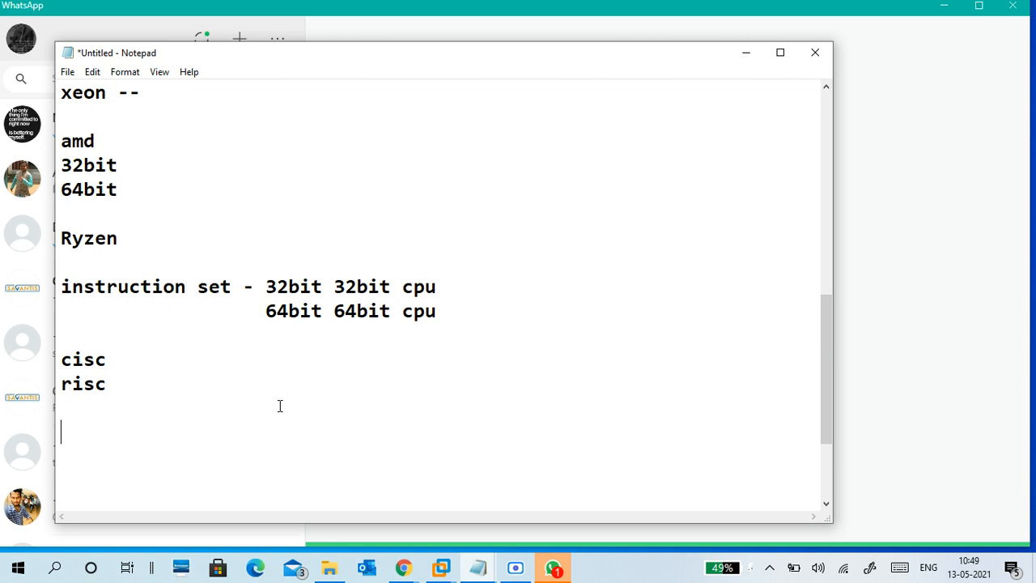
key("Return")
type("vt-x,amd-v")
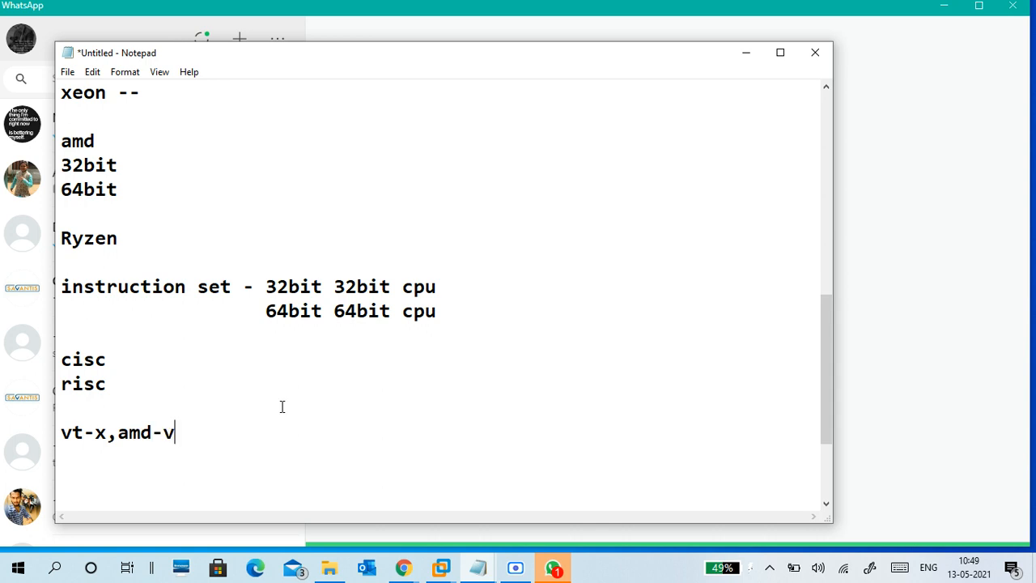
type(",sse...")
key("Return")
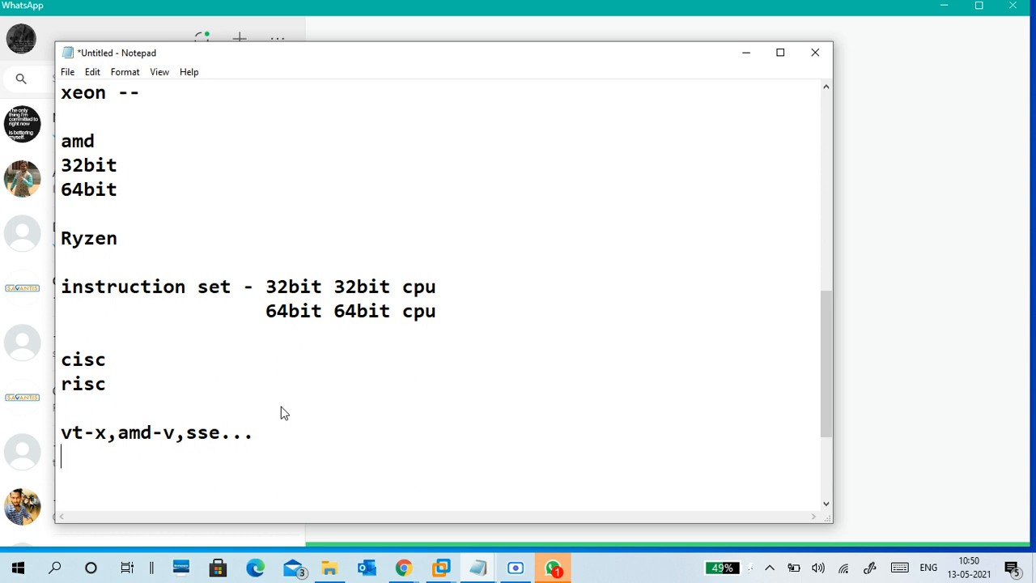
Step: Add an 'address bus/data bus/system bus ..' line beneath the extensions line
key("Return")
type("address")
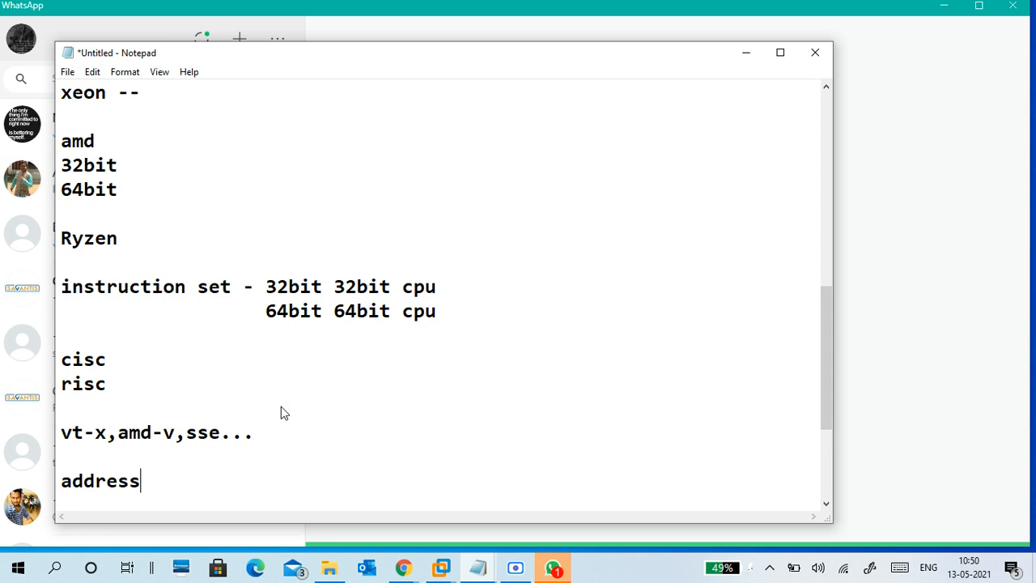
key("BackSpace")
key("BackSpace")
key("BackSpace")
key("BackSpace")
key("BackSpace")
key("BackSpace")
key("BackSpace")
key("BackSpace")
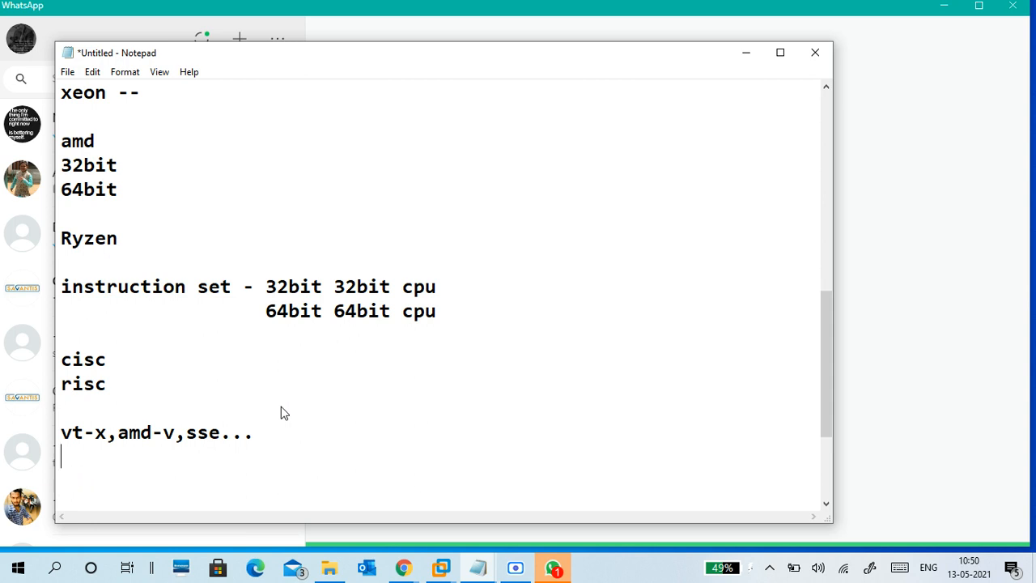
left_click(69, 341)
left_click(120, 464)
key("Return")
type("address bus")
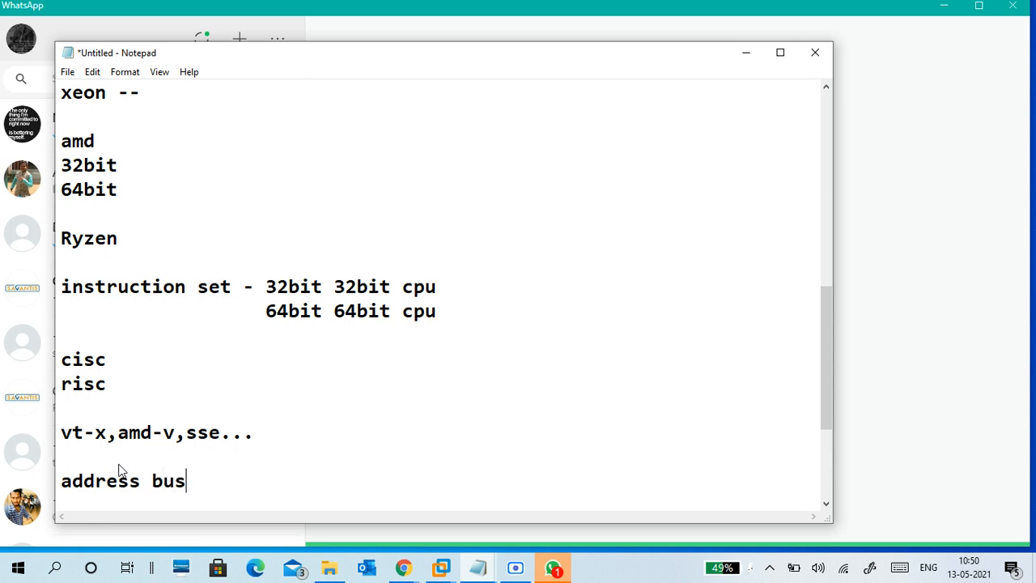
type("/data bus")
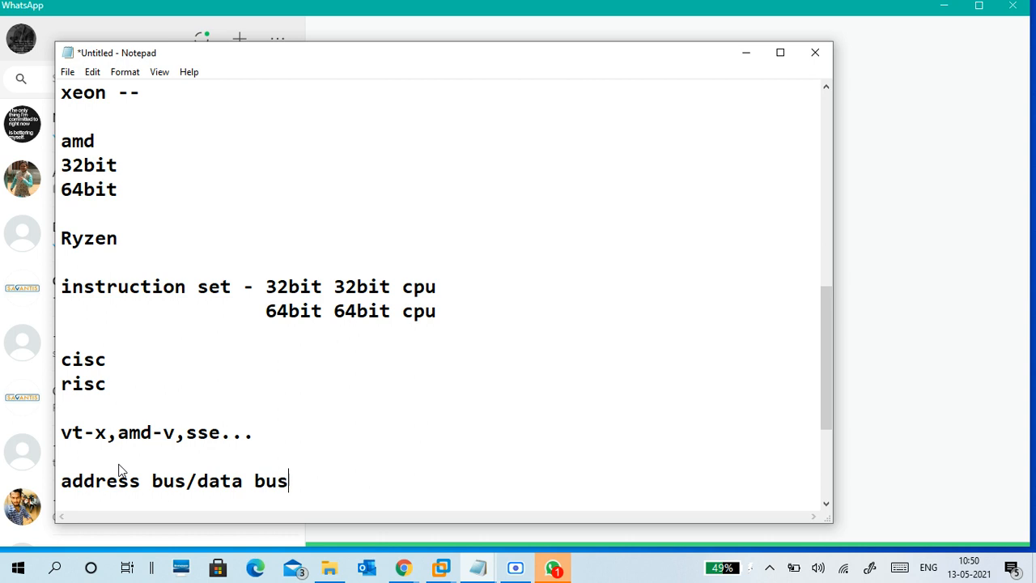
type("/system but l")
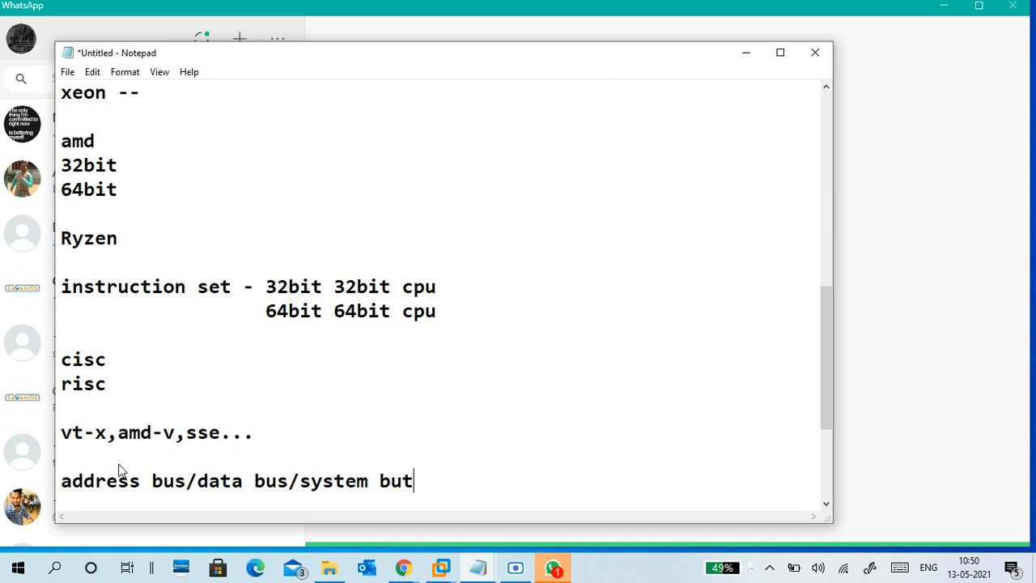
key("BackSpace")
key("BackSpace")
key("BackSpace")
type("s leng")
key("BackSpace")
key("BackSpace")
key("BackSpace")
type("eng")
key("Return")
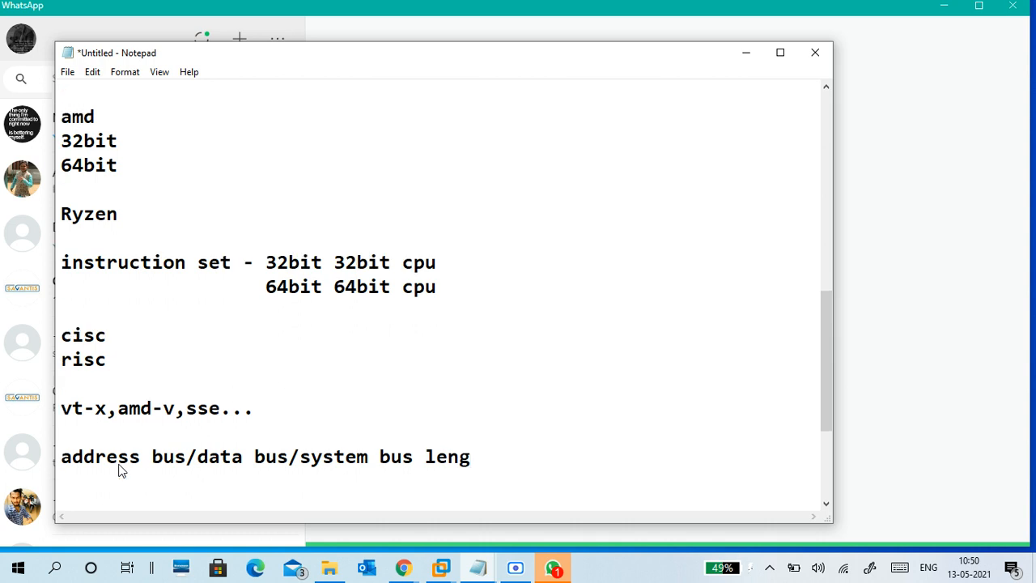
key("BackSpace")
key("BackSpace")
key("BackSpace")
key("BackSpace")
type("..")
Step: Add a dashed separator line below the bus line
key("Return")
key("Return")
key("Return")
key("Return")
key("BackSpace")
key("BackSpace")
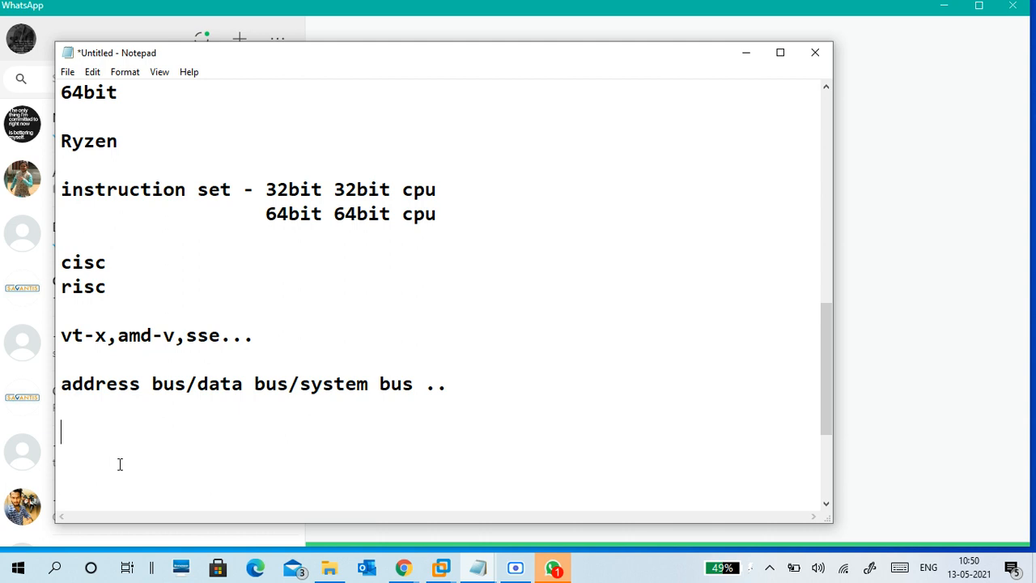
type("-----------------------")
key("Return")
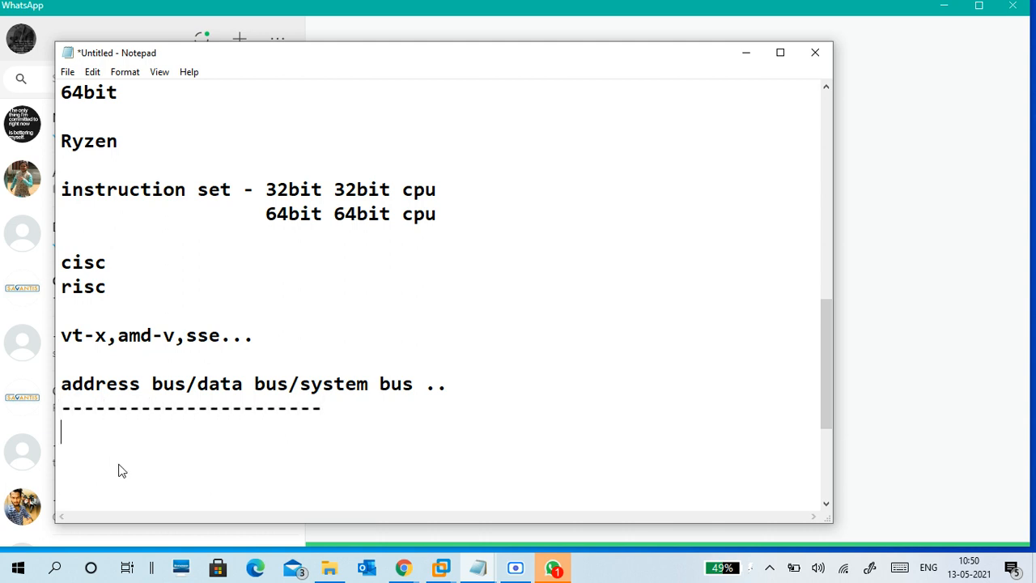
Step: Highlight the Desktop Experience requirements line at the top of the notes
scroll(192, 338, "up", 4)
scroll(191, 339, "up", 5)
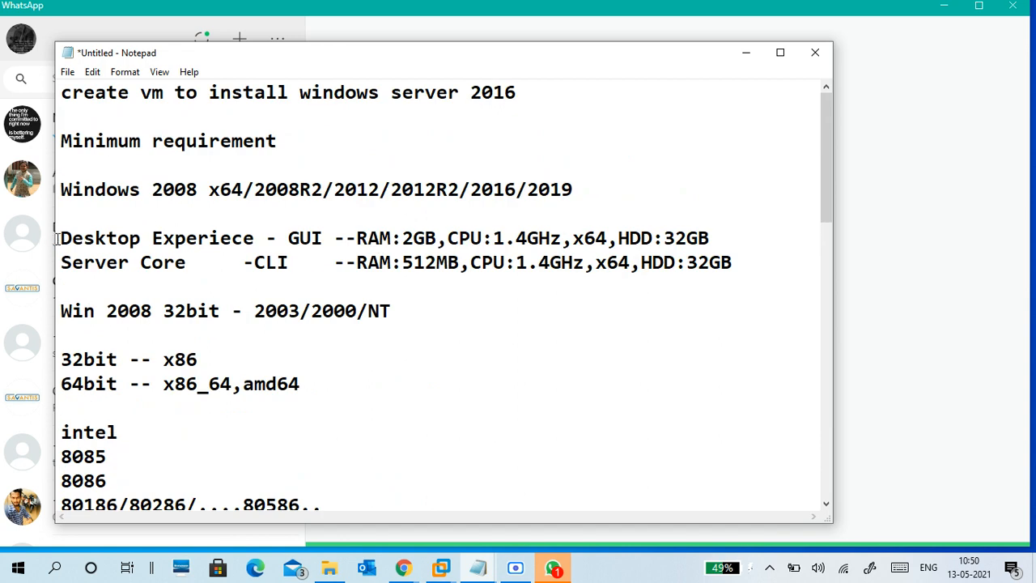
left_click_drag(60, 238, 711, 238)
left_click(461, 285)
Step: Open the CIS_P2021_FEB_B2 chat and highlight the OS, device manager and slow-system questions
left_click(731, 57)
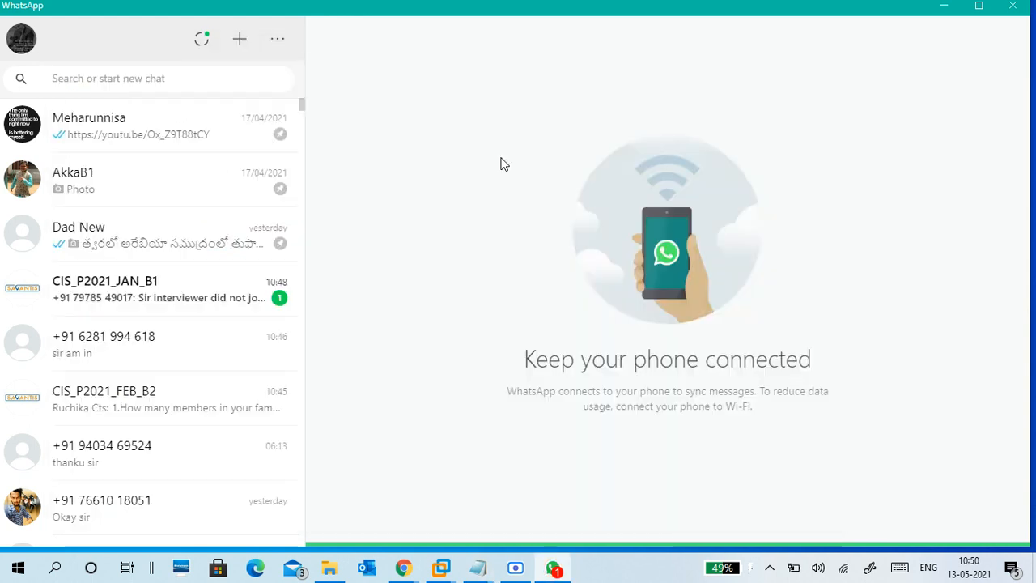
left_click(221, 296)
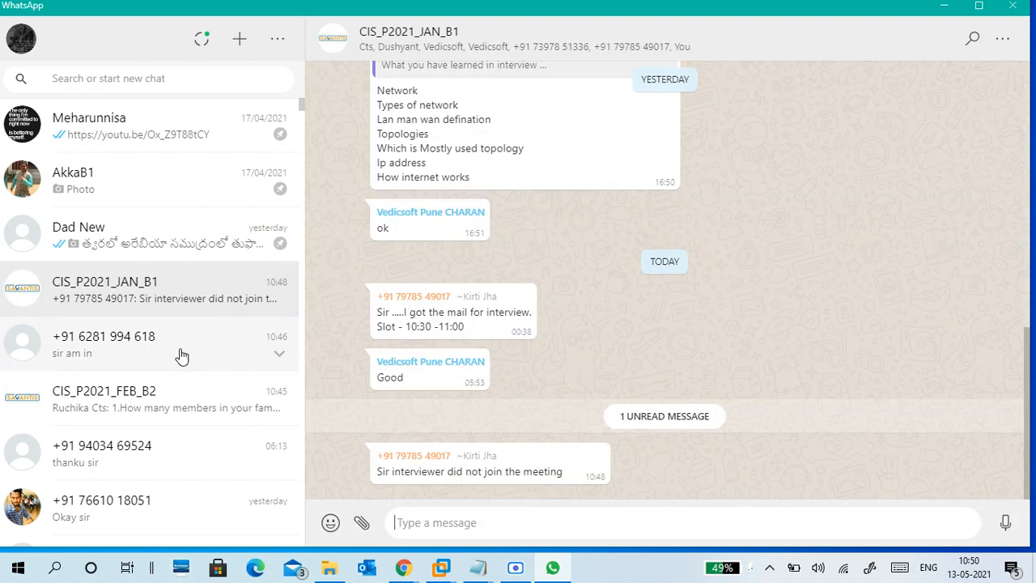
left_click(184, 404)
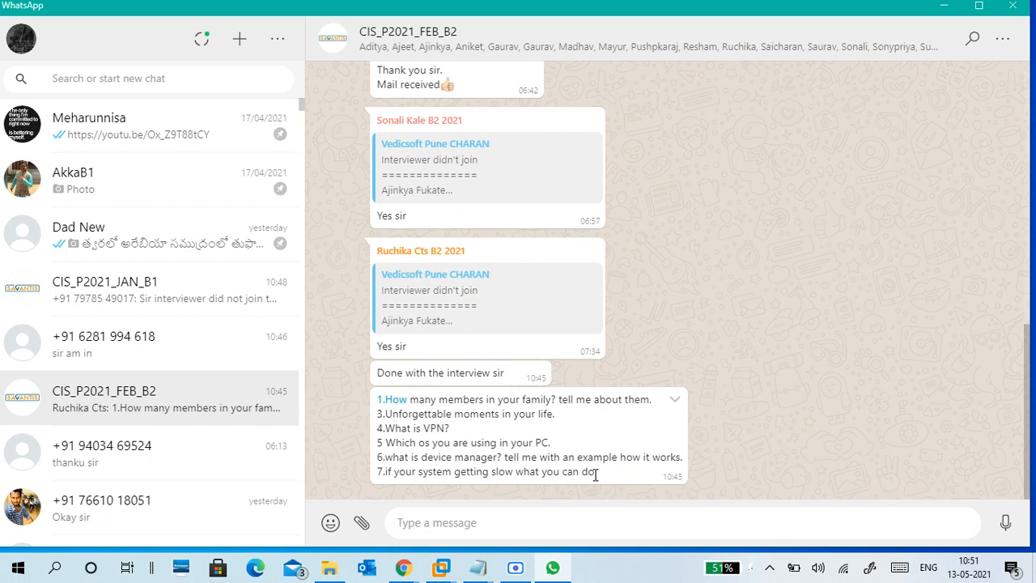
left_click_drag(421, 458, 502, 458)
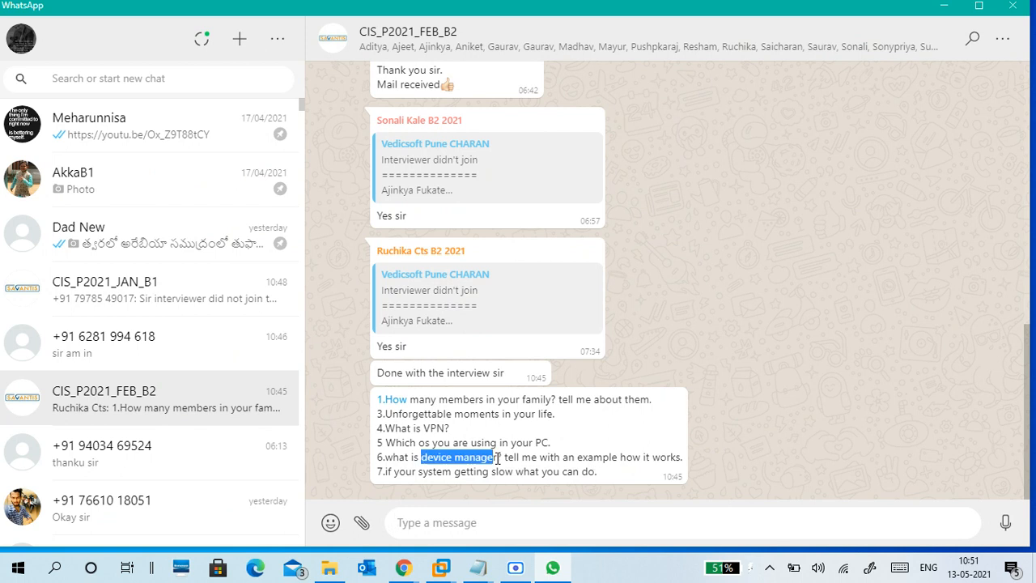
left_click(425, 445)
left_click_drag(417, 443, 556, 444)
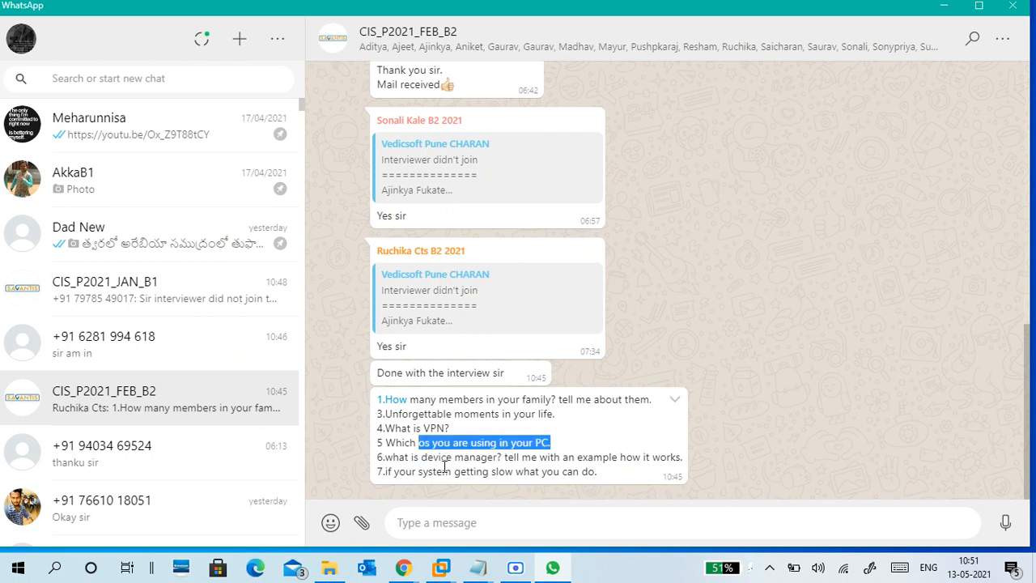
left_click_drag(426, 458, 612, 462)
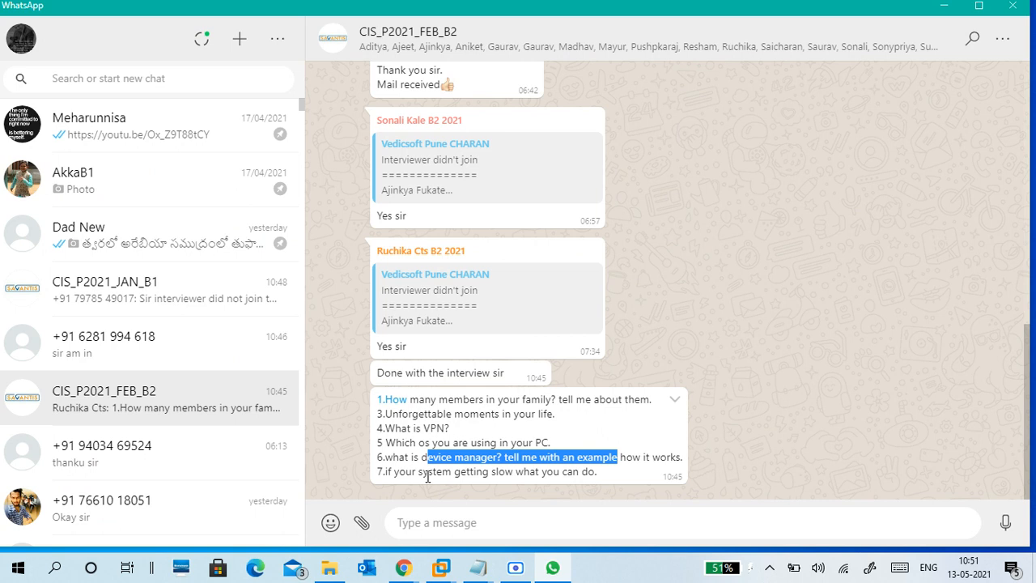
left_click_drag(423, 472, 588, 476)
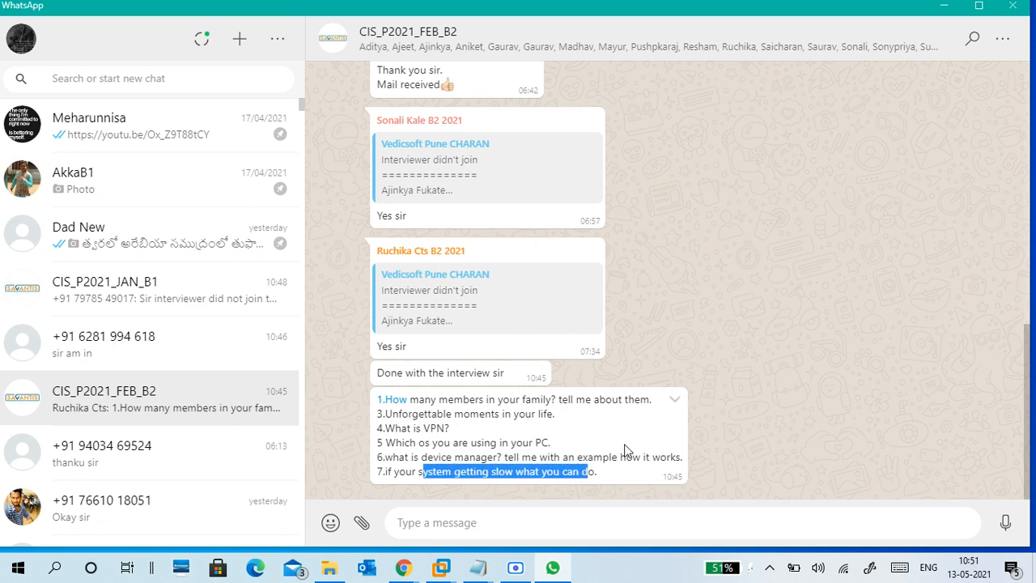
Step: Minimize WhatsApp and bring up VMware Workstation's Home page
left_click(940, 7)
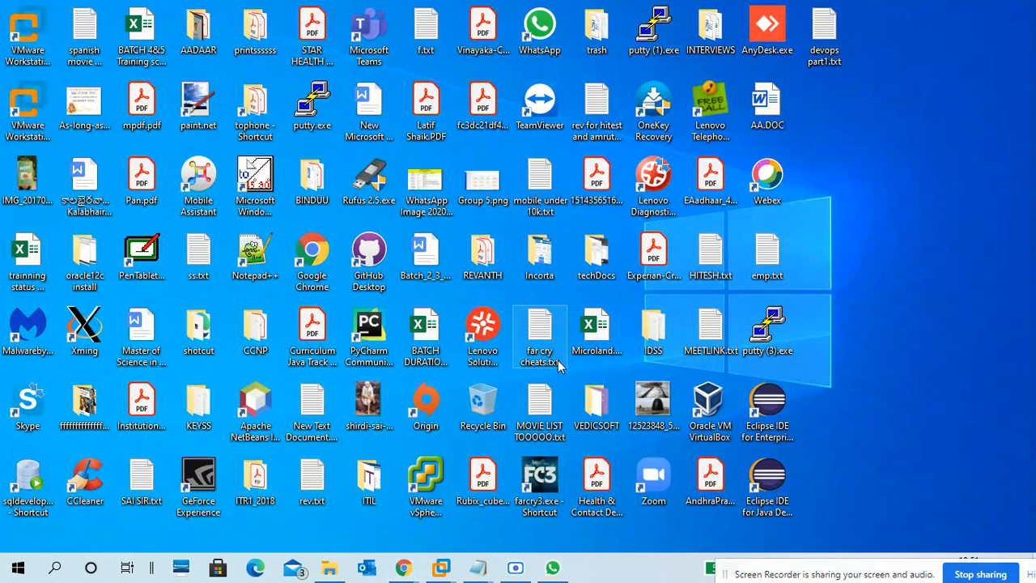
mouse_move(443, 570)
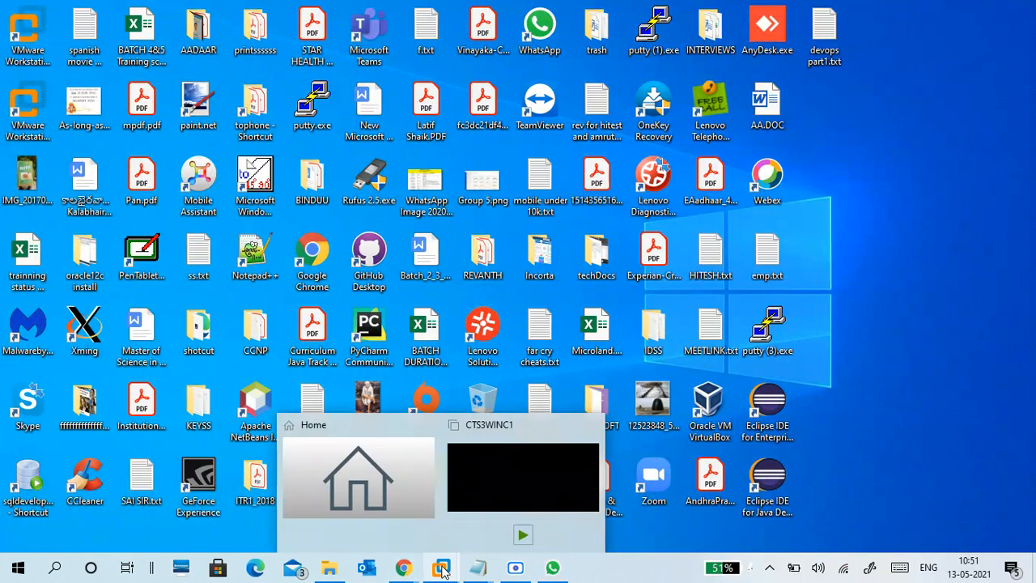
left_click(466, 454)
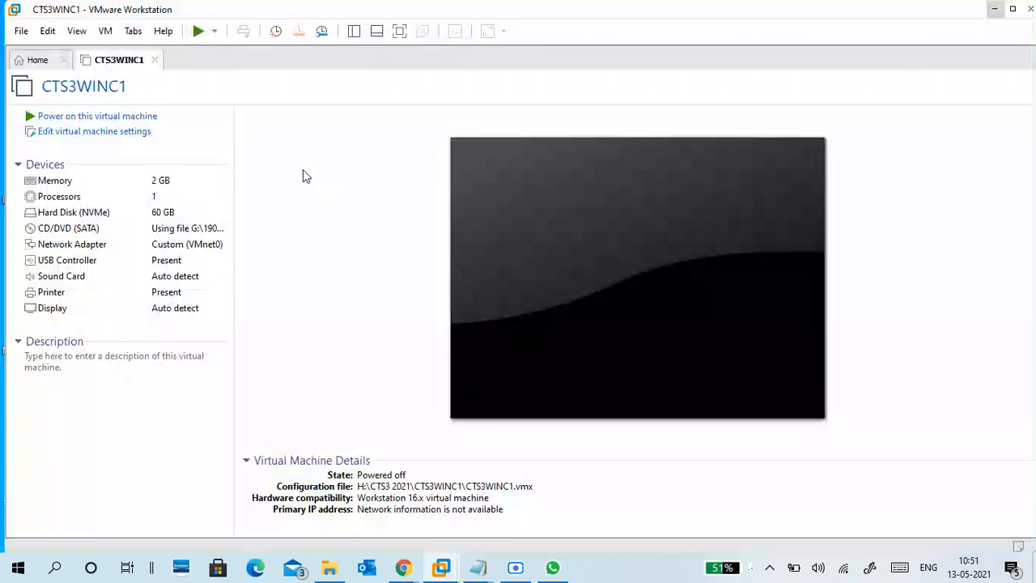
left_click(24, 61)
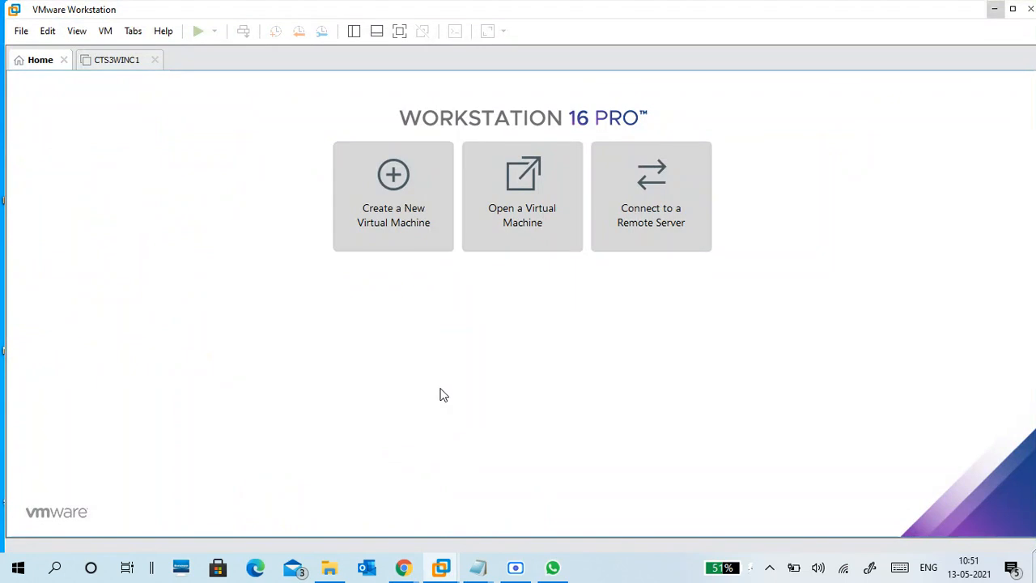
Step: Zoom the screen to 150% with Magnifier and start creating a new virtual machine
key("super")
type("mag")
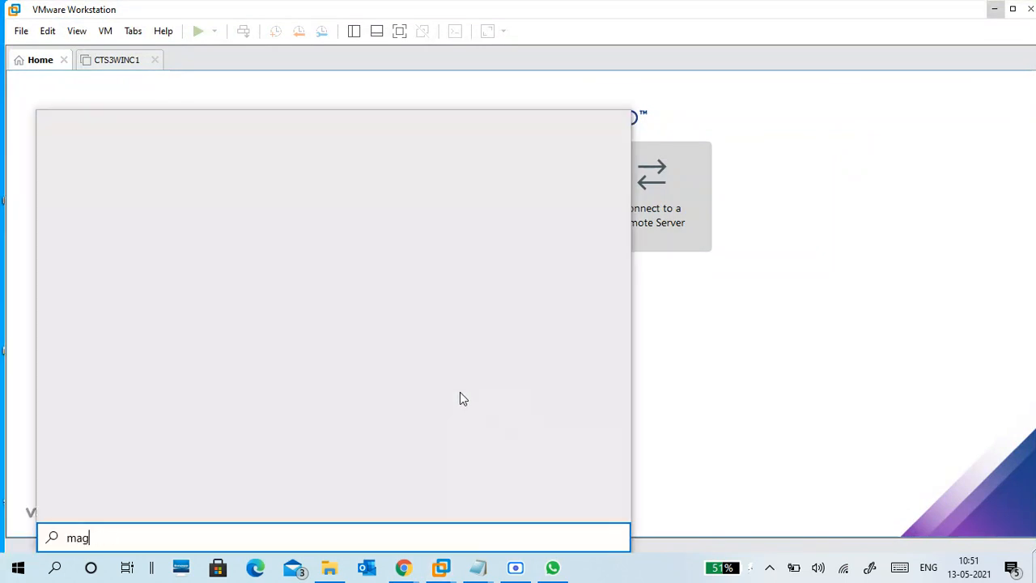
key("Return")
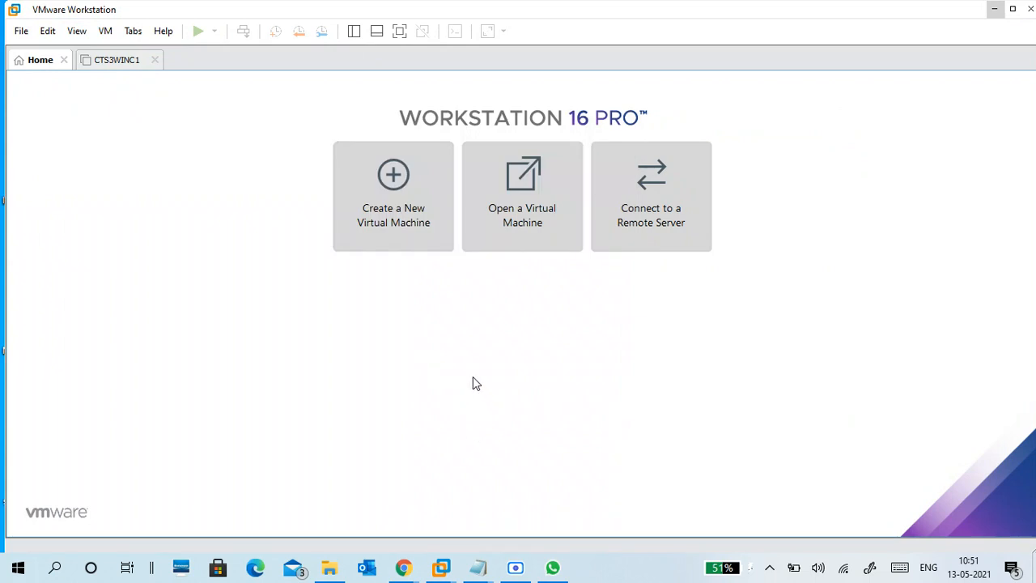
key("super+plus")
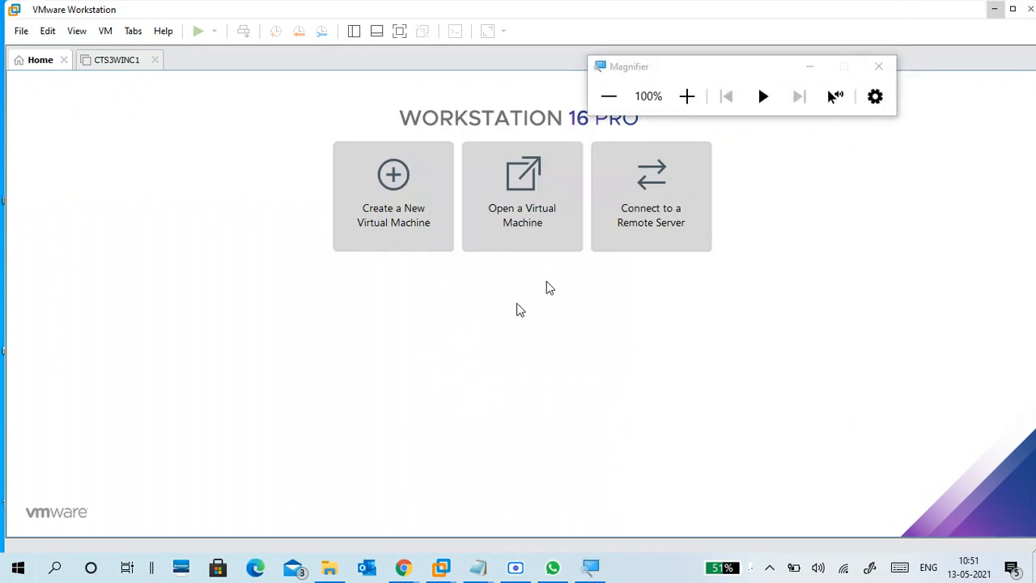
left_click(687, 96)
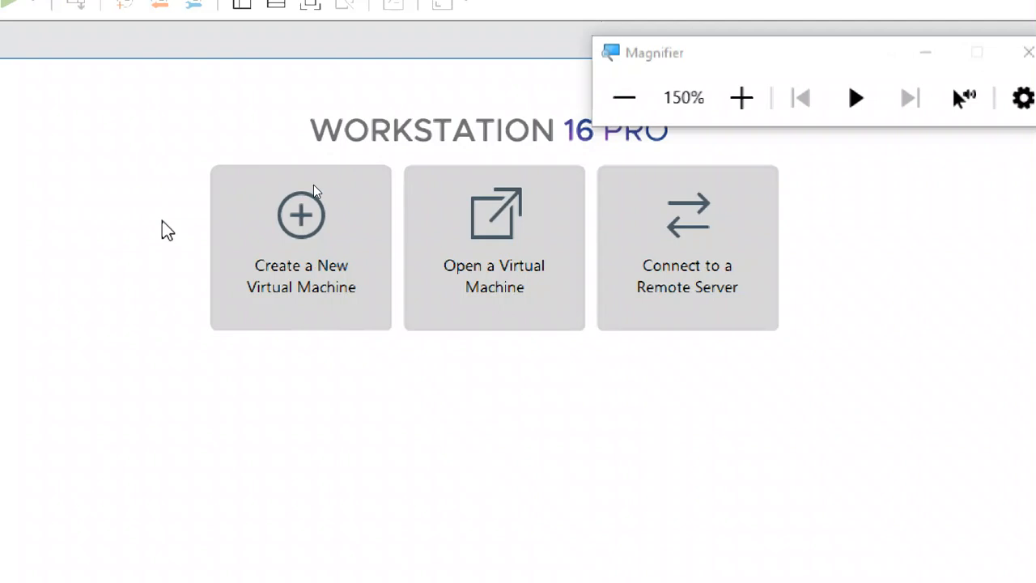
left_click(267, 260)
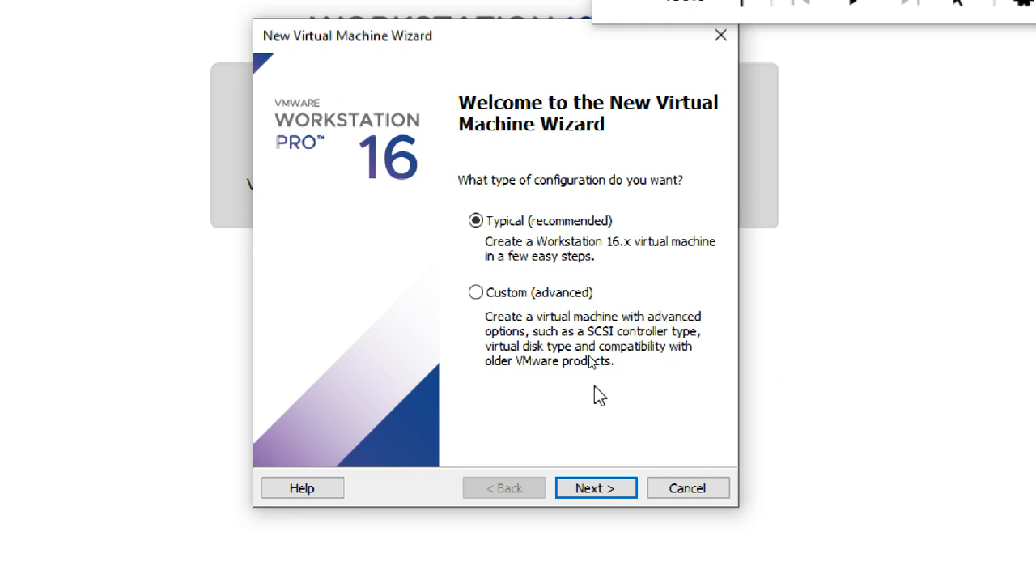
Step: Choose Typical, install the OS later, and set the guest version to Windows Server 2016
left_click(616, 489)
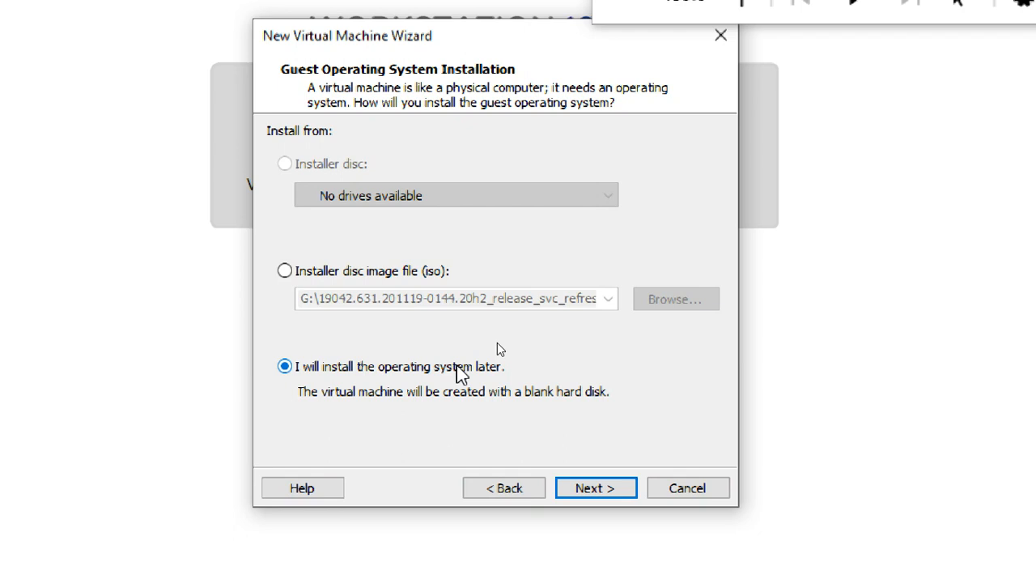
left_click(619, 489)
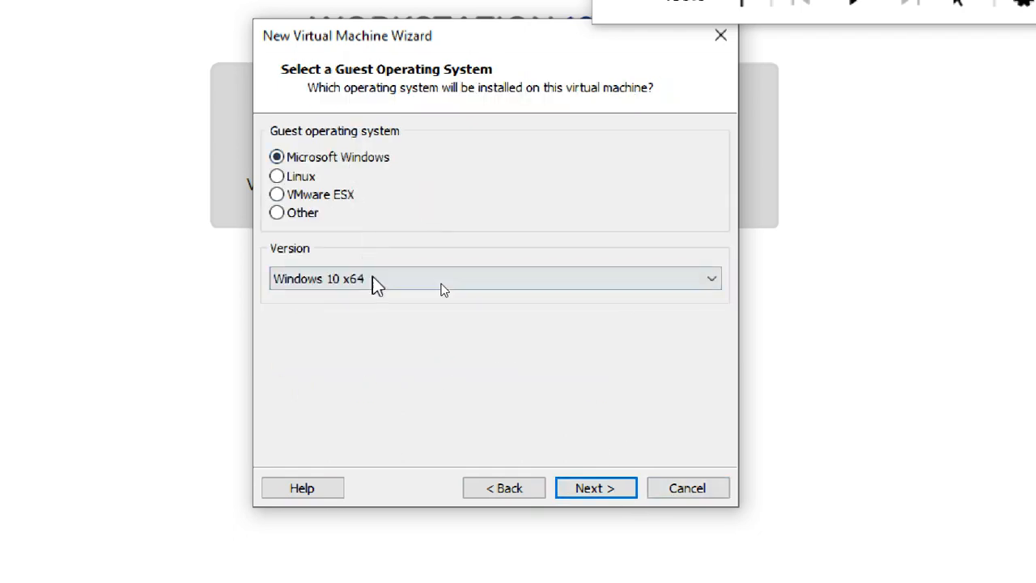
left_click(374, 284)
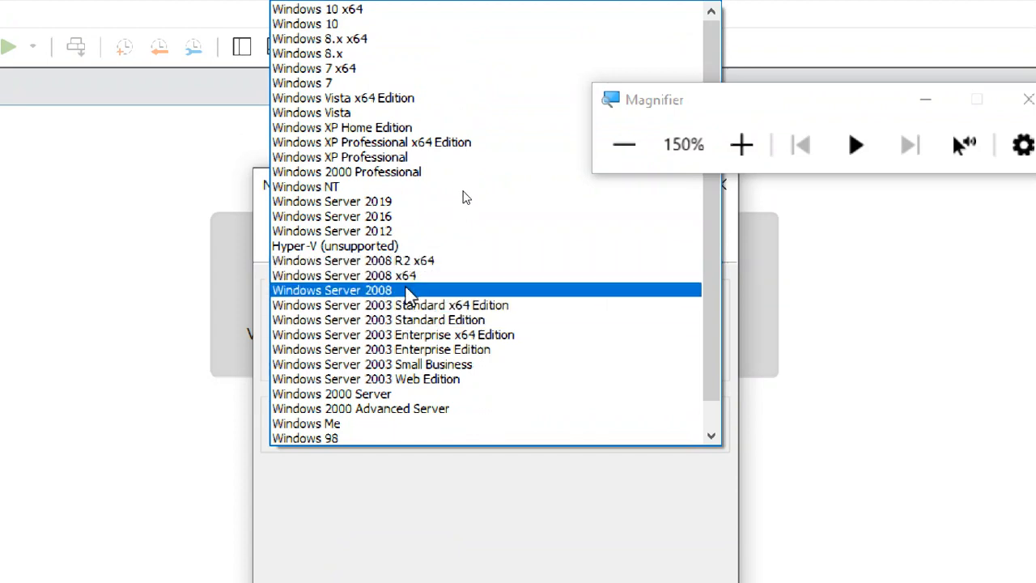
left_click(386, 218)
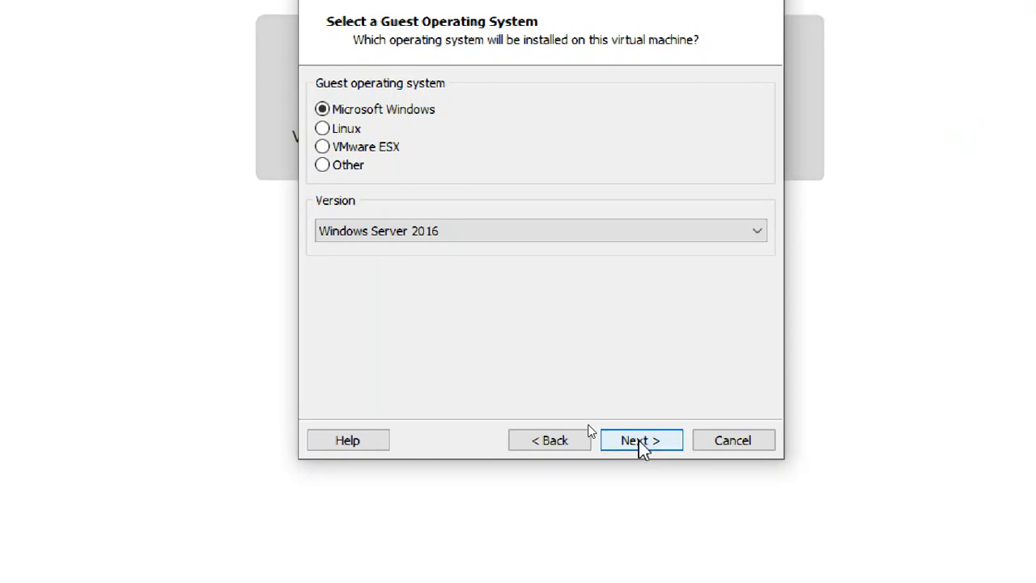
left_click(636, 442)
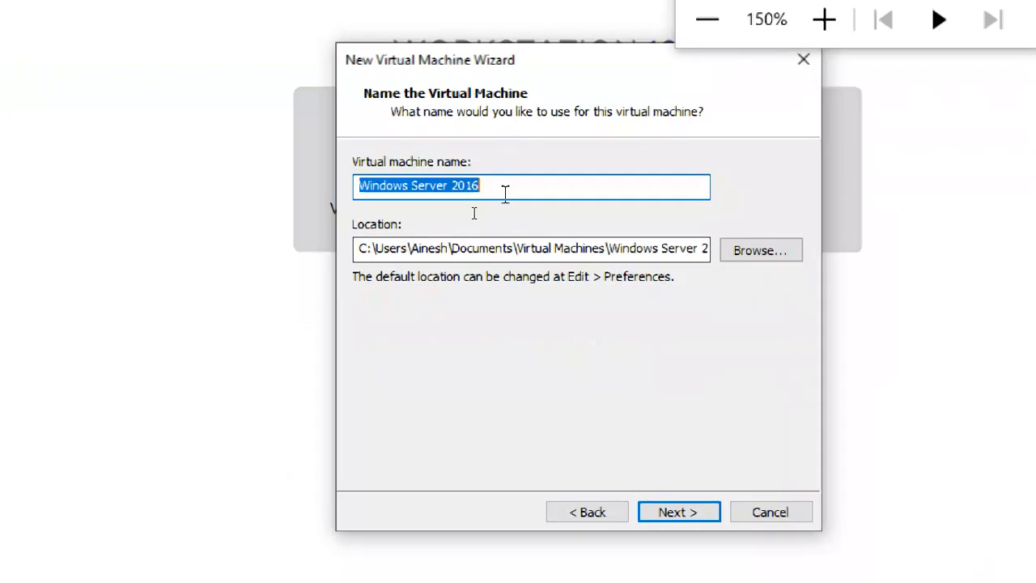
Step: Replace the default virtual machine name with CTS3WINS1
left_click(540, 313)
left_click_drag(502, 187, 326, 194)
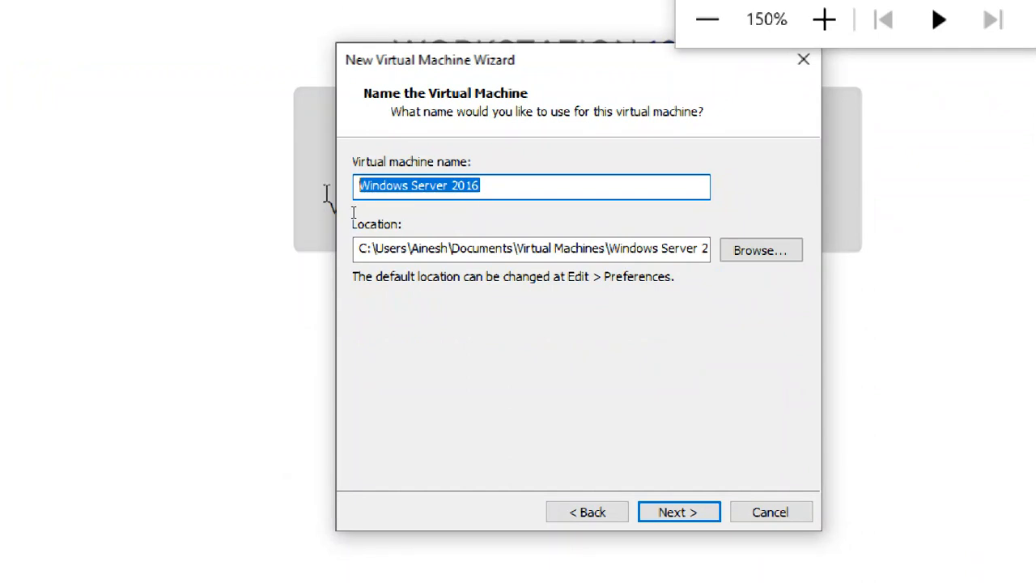
type("ct")
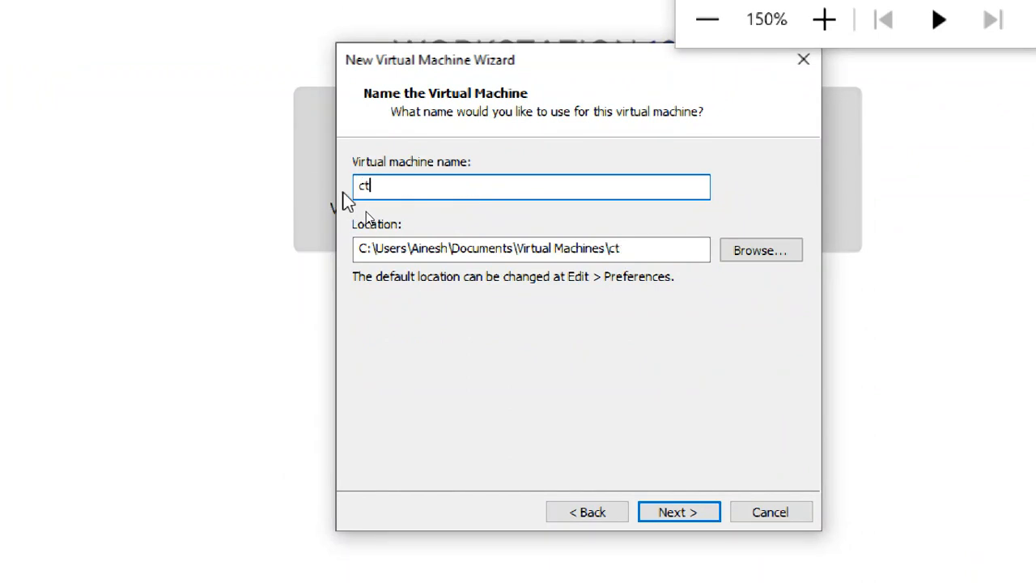
type("s2")
key("BackSpace")
type("3")
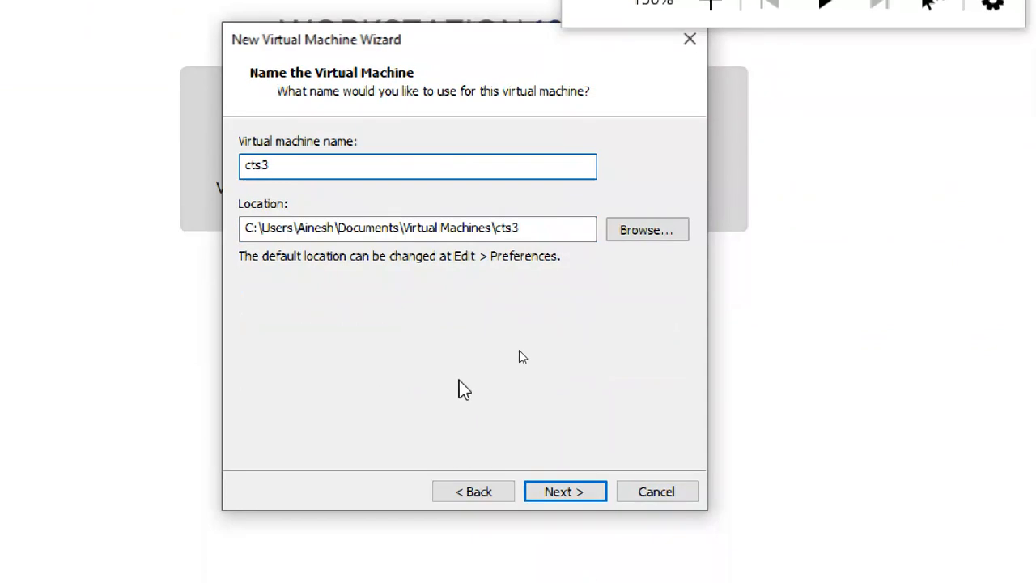
key("BackSpace")
key("BackSpace")
key("BackSpace")
key("BackSpace")
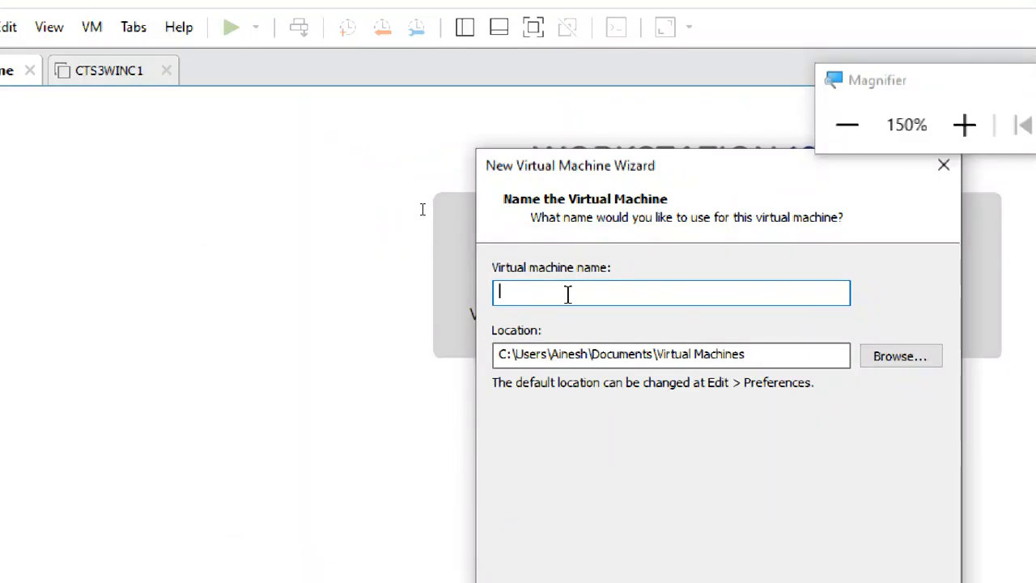
type("CTS")
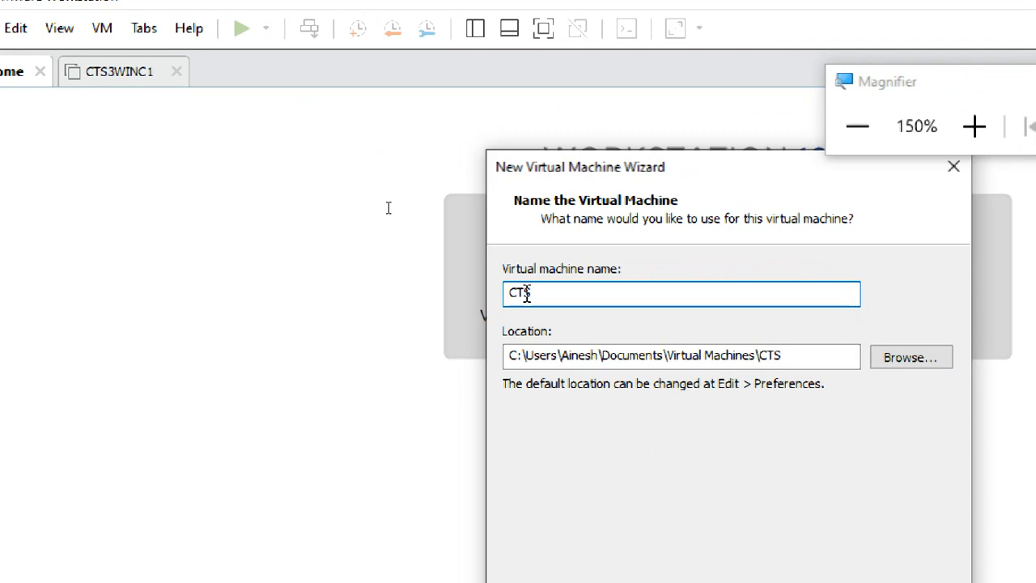
type("3W")
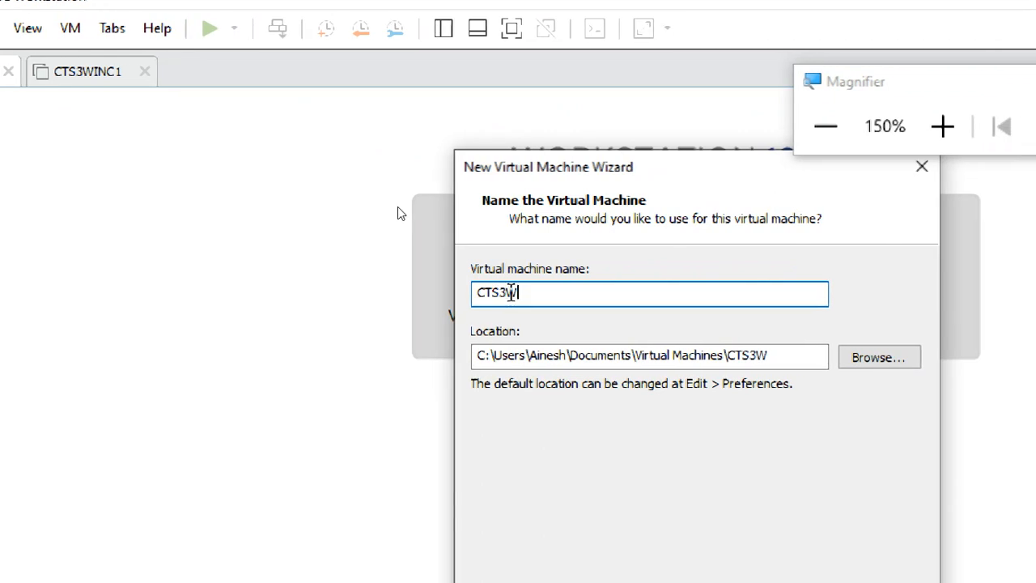
type("INS1")
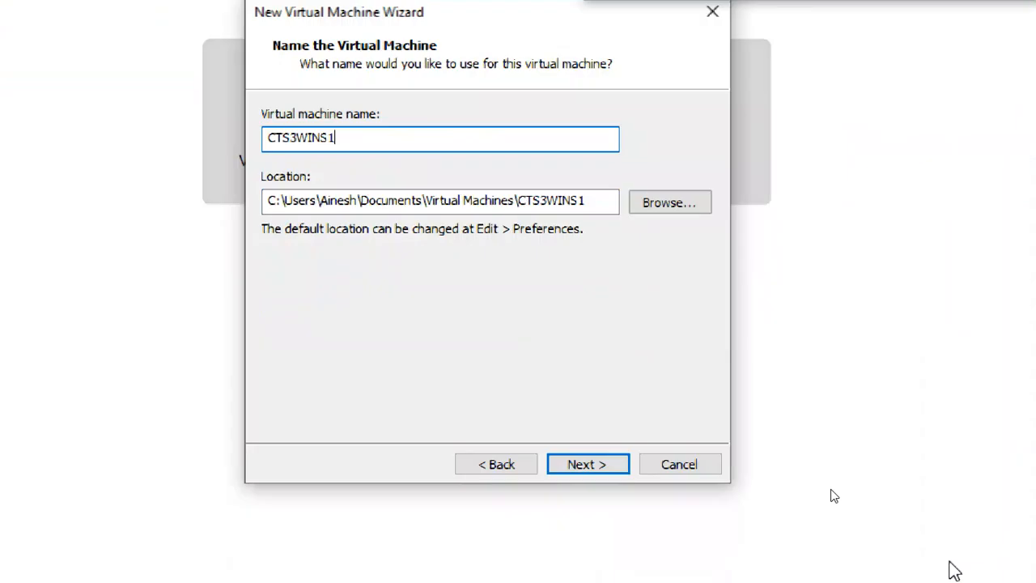
Step: Check the typed name CTS3WINS1 and leave it unchanged
double_click(357, 134)
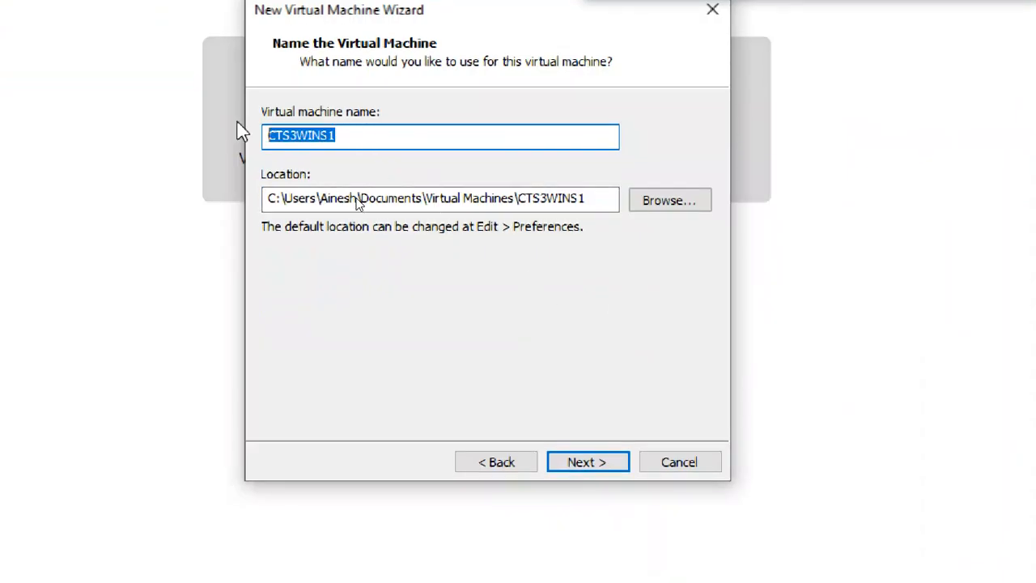
left_click(365, 134)
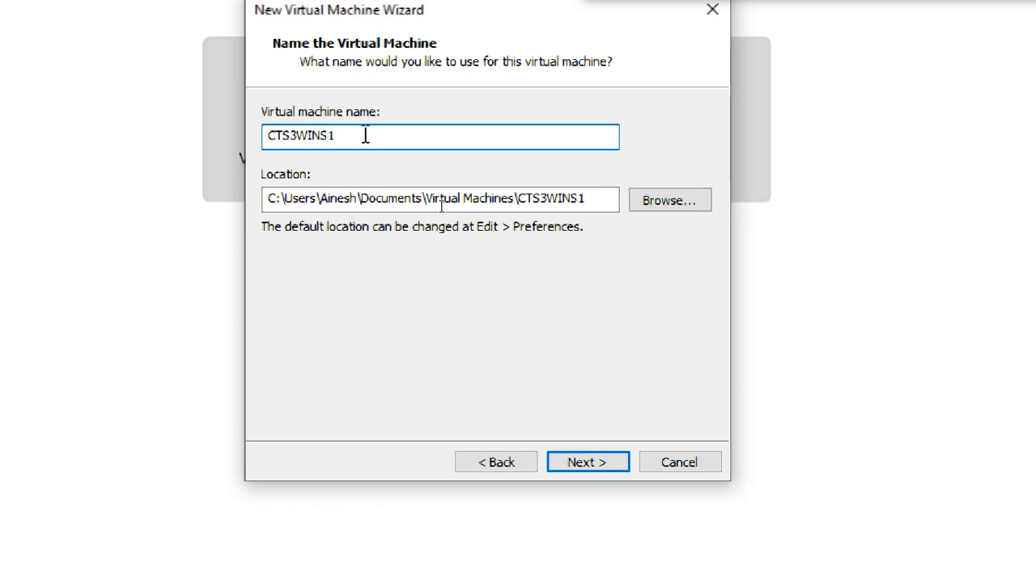
left_click_drag(361, 135, 272, 143)
left_click(316, 136)
left_click(347, 136)
left_click_drag(342, 138, 301, 138)
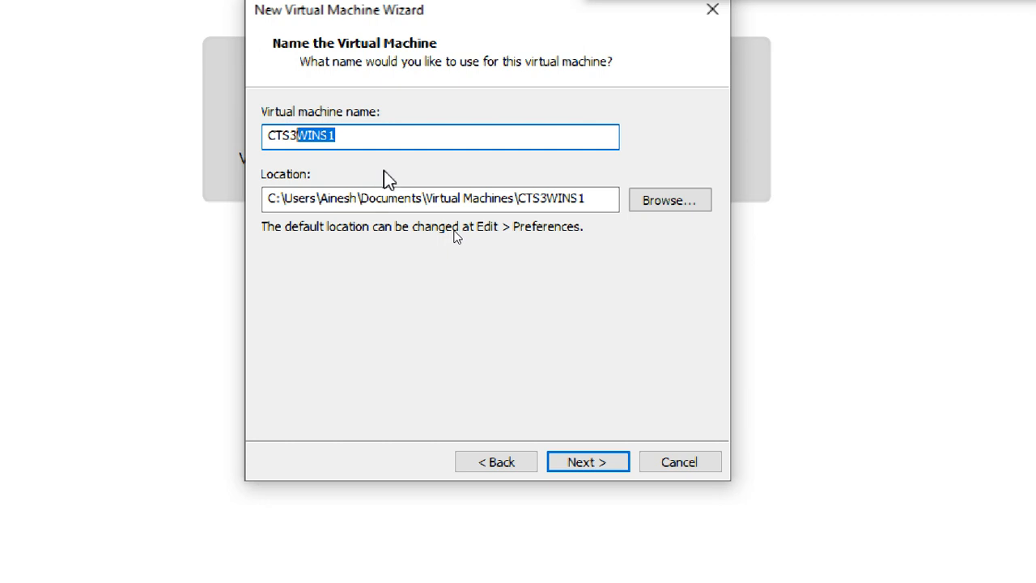
left_click(368, 138)
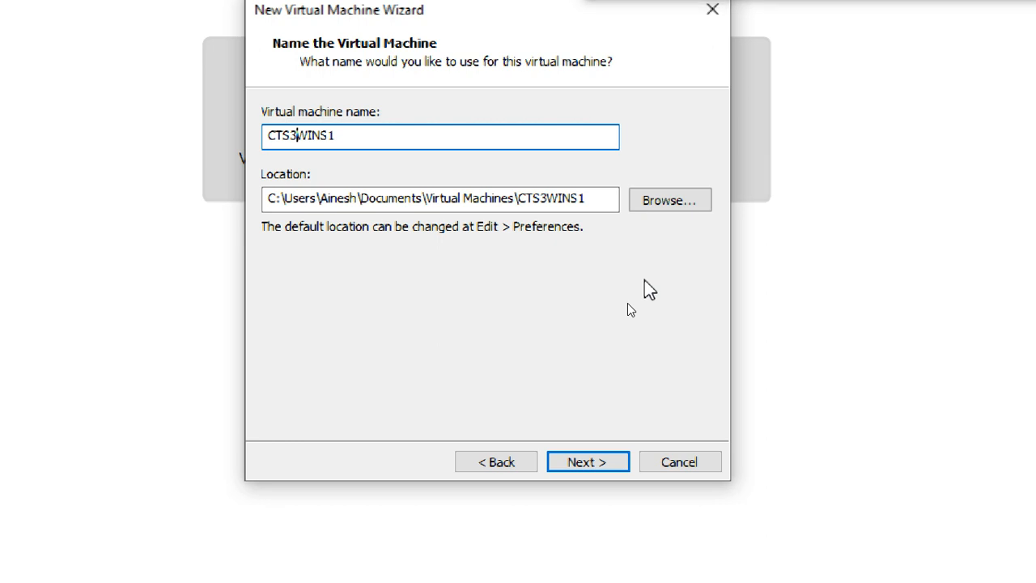
Step: Set the location to the H:\CTS3 2021\ folder
left_click_drag(599, 198, 167, 231)
type("H")
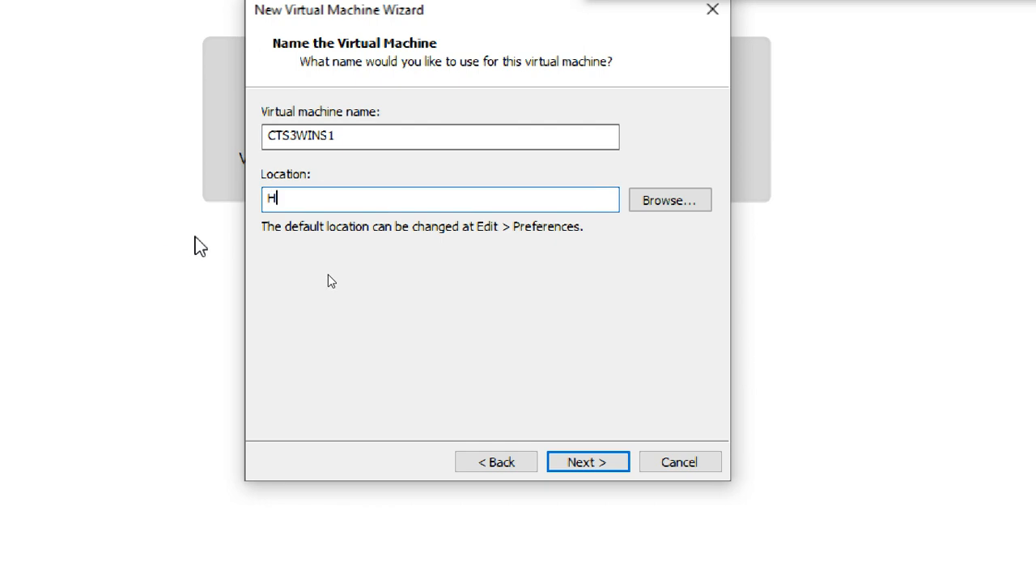
type(":")
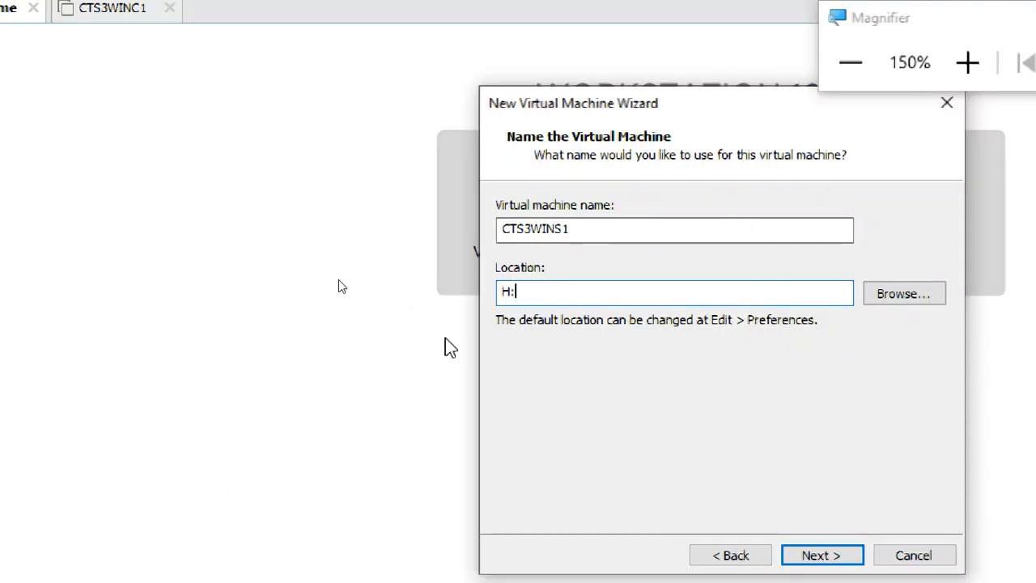
type("\\")
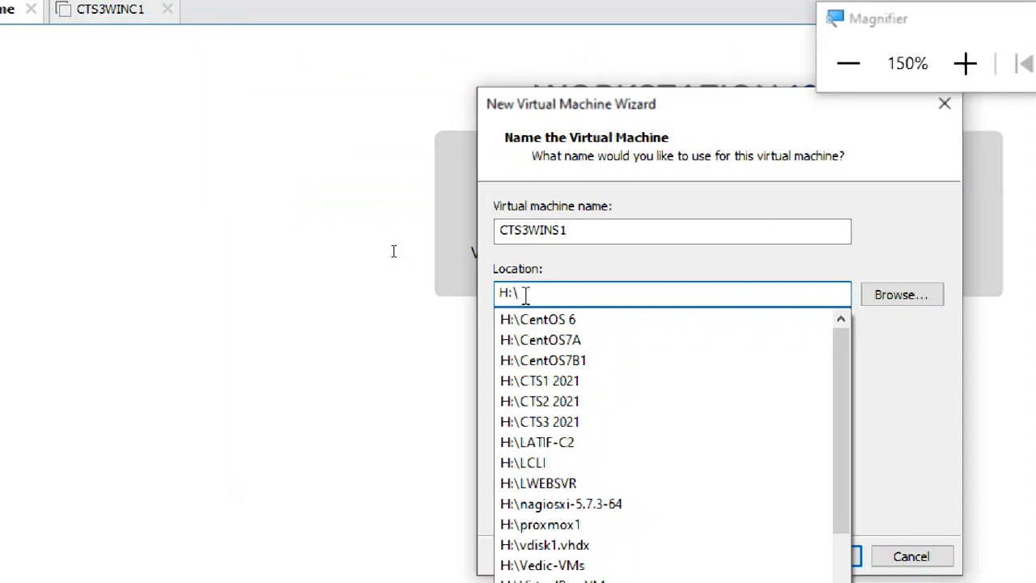
left_click(555, 422)
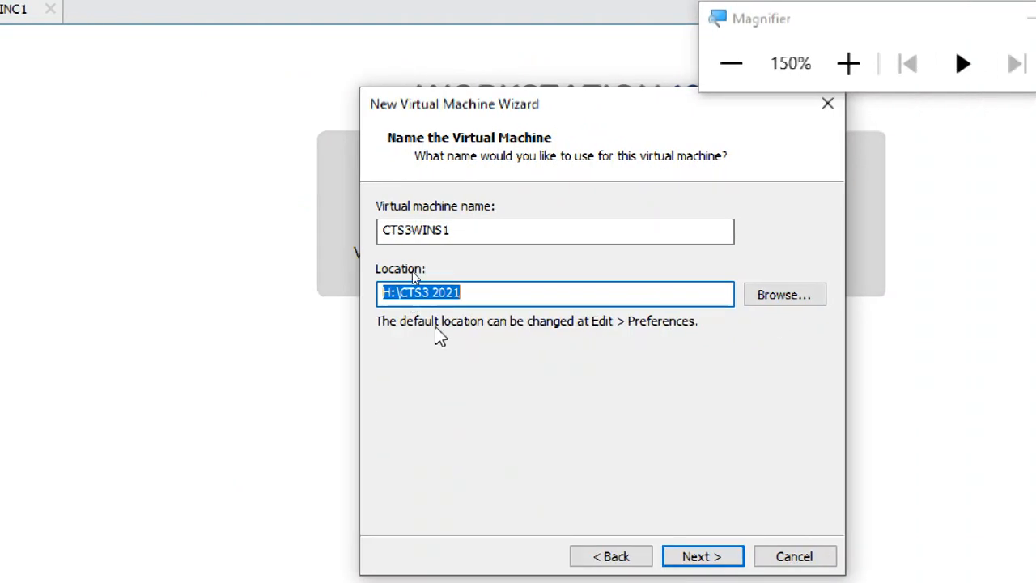
left_click(472, 294)
type("\\")
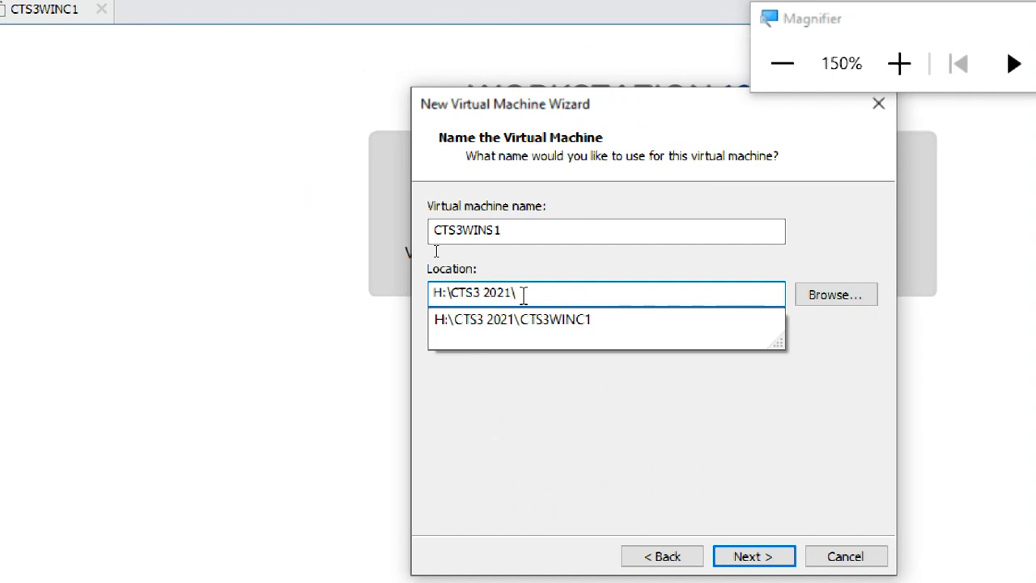
Step: Append CTS3WINS1 to the location, making it H:\CTS3 2021\CTS3WINS1, and continue
left_click_drag(454, 229, 330, 230)
key("ctrl+c")
left_click(481, 293)
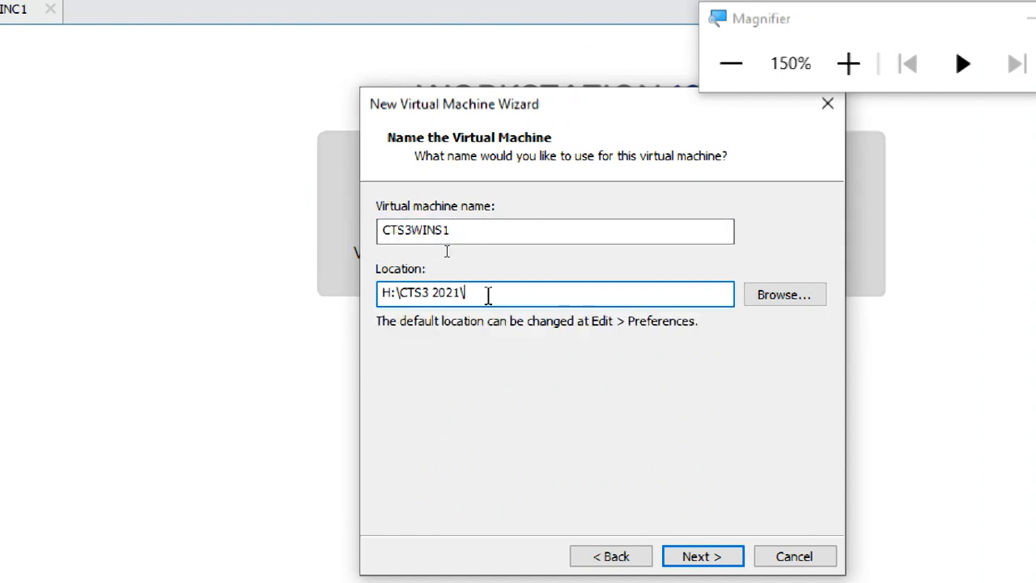
key("ctrl+v")
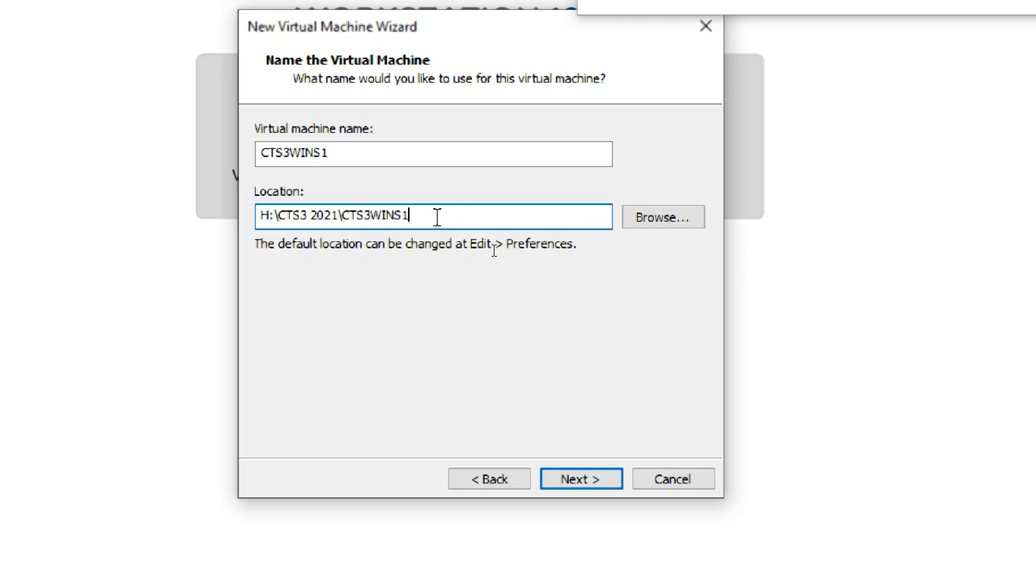
left_click(593, 479)
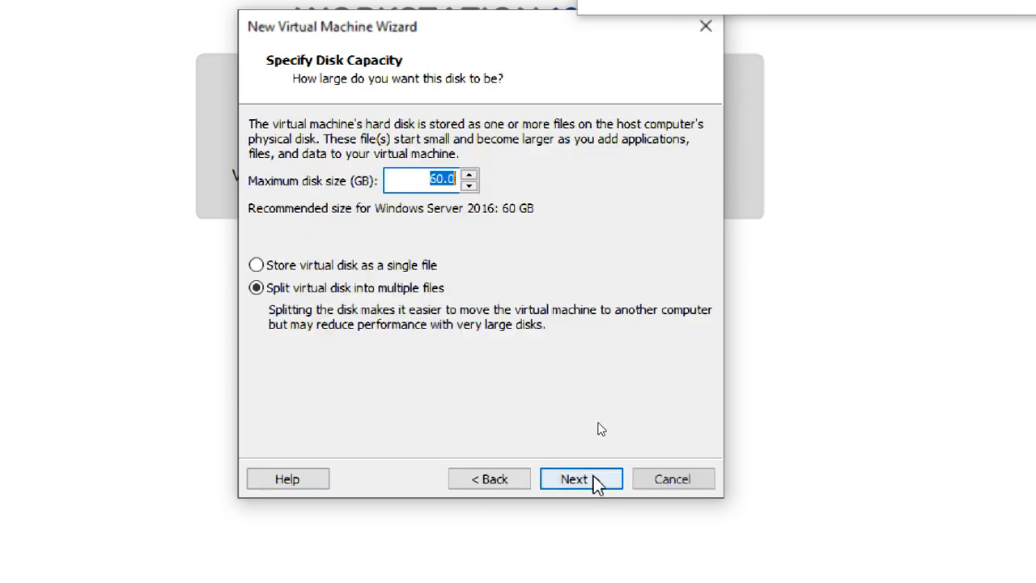
Step: Store the 60.0 GB virtual disk as a single file and continue to the summary
left_click(380, 267)
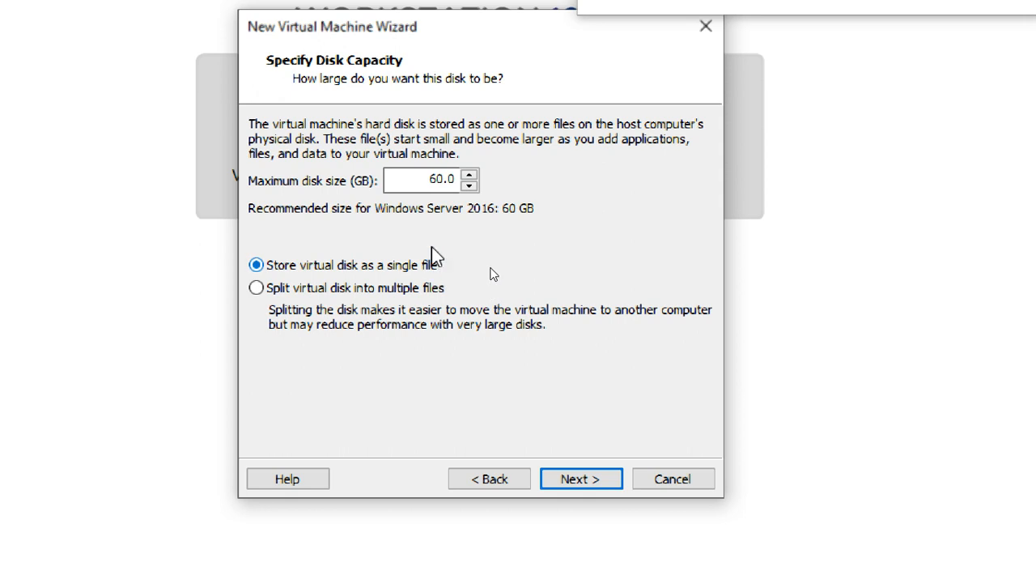
left_click(426, 179)
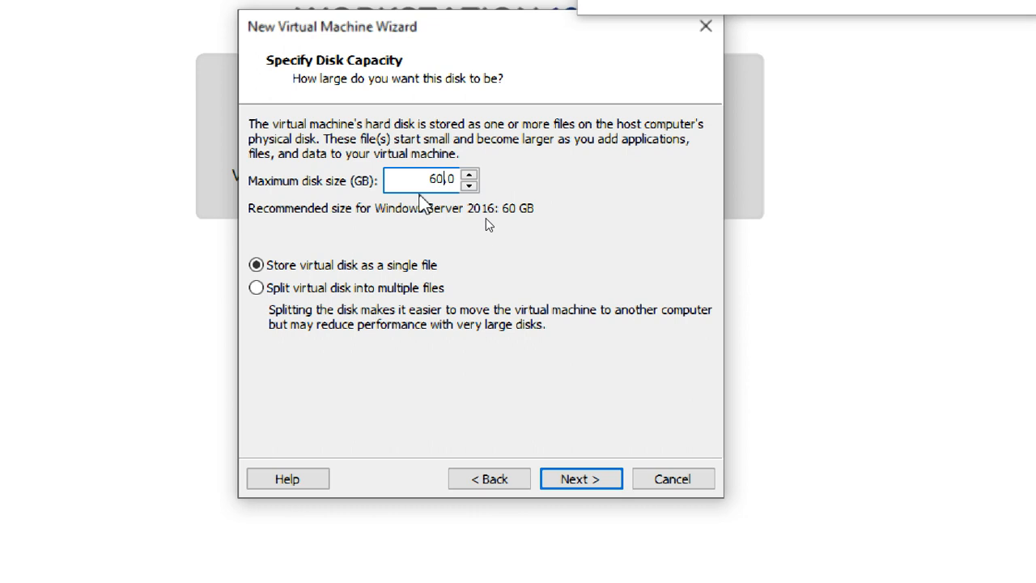
left_click(423, 182)
type("1")
key("BackSpace")
left_click(588, 480)
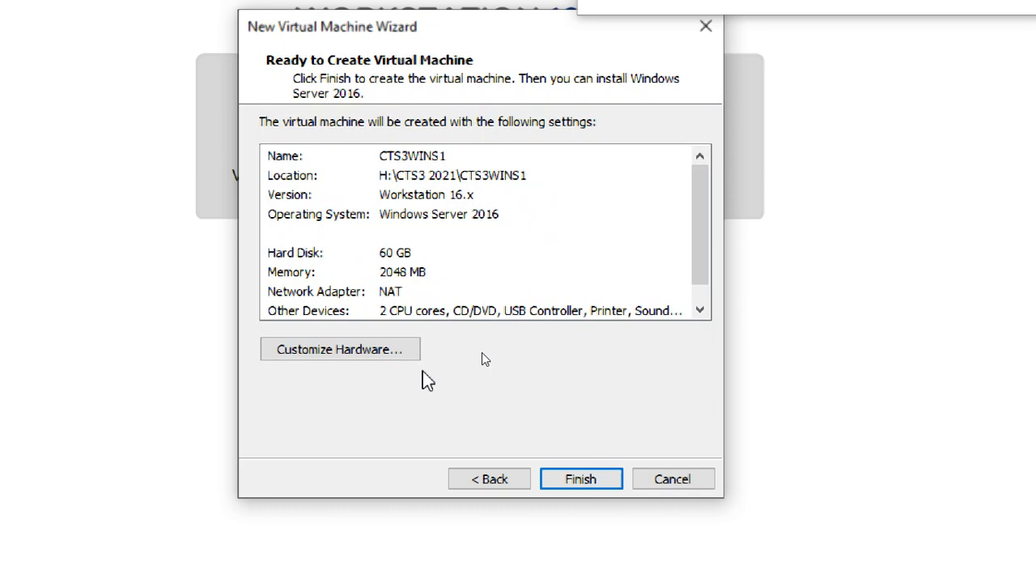
Step: Set the new machine's memory to 2 GB in the hardware settings
left_click(396, 350)
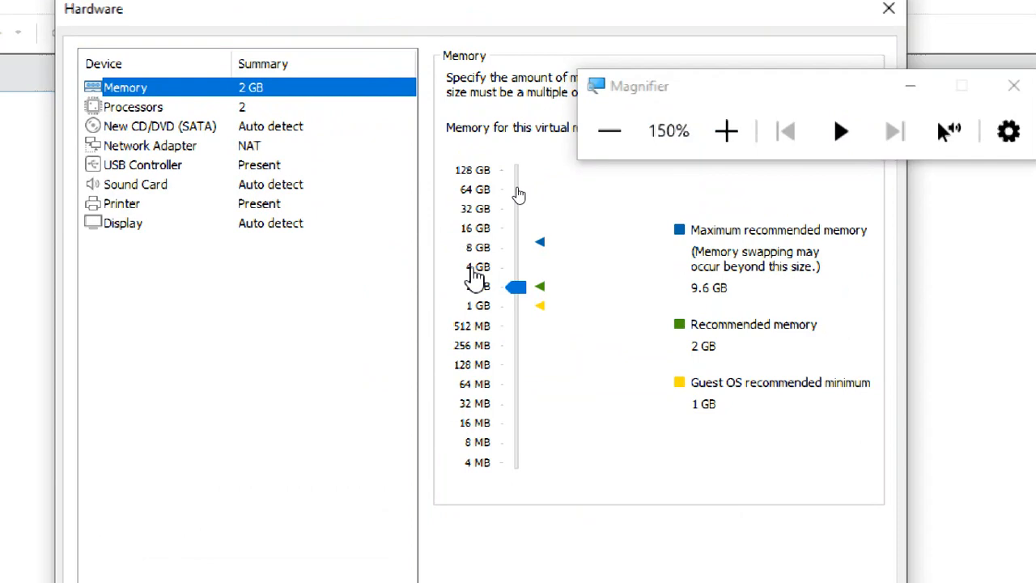
left_click(473, 270)
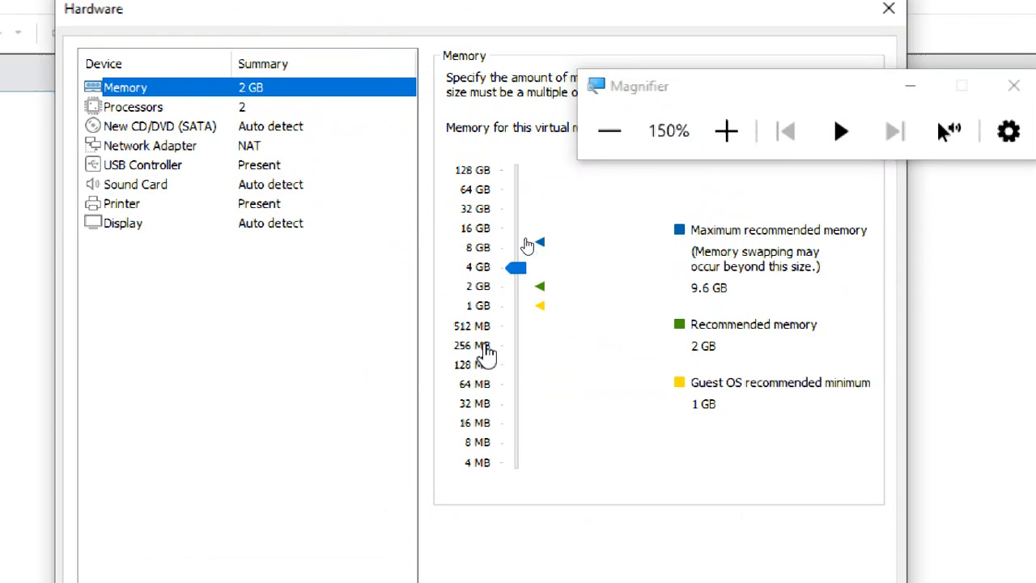
left_click(477, 286)
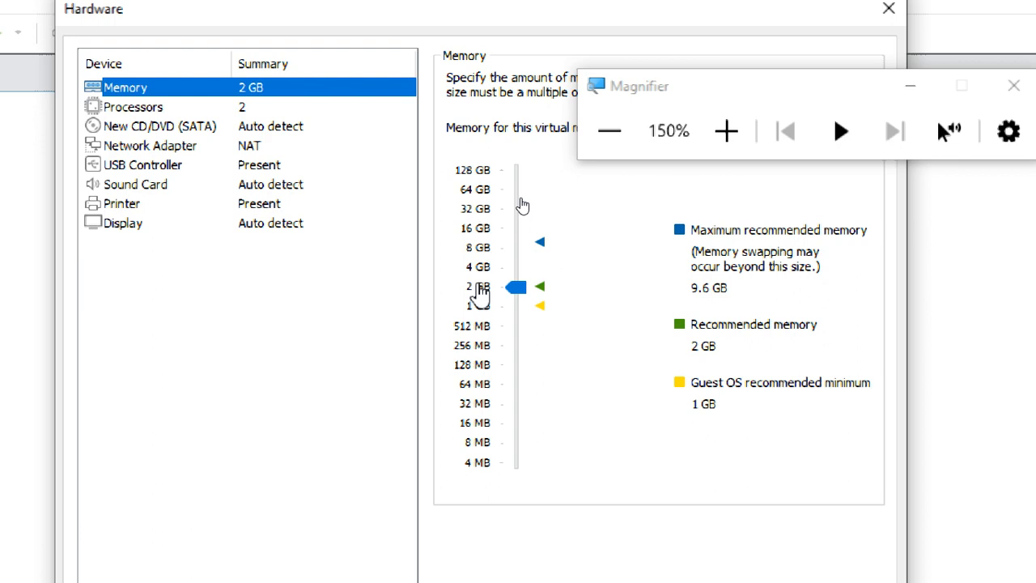
left_click_drag(629, 90, 639, 1)
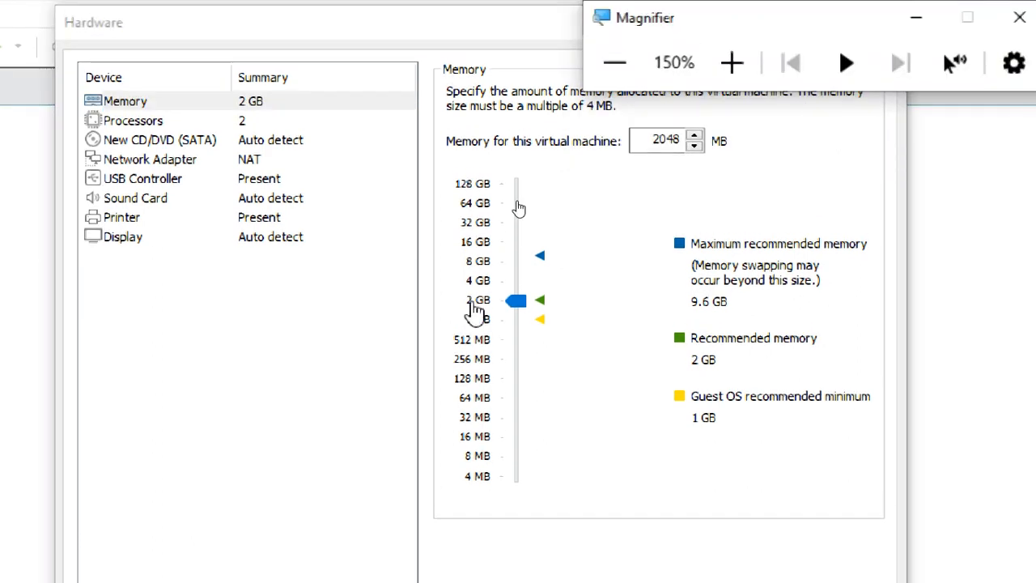
left_click(480, 307)
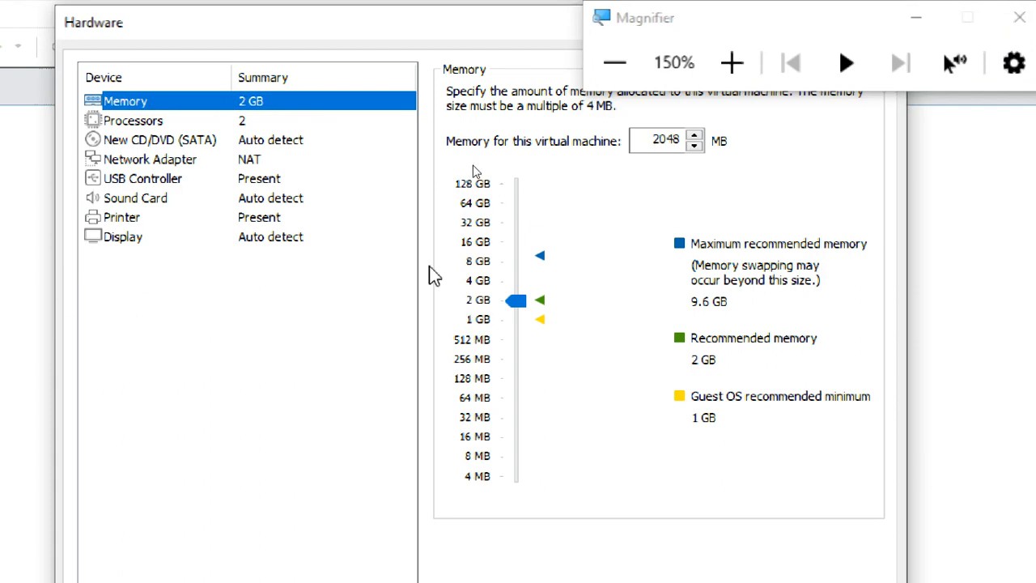
left_click(228, 121)
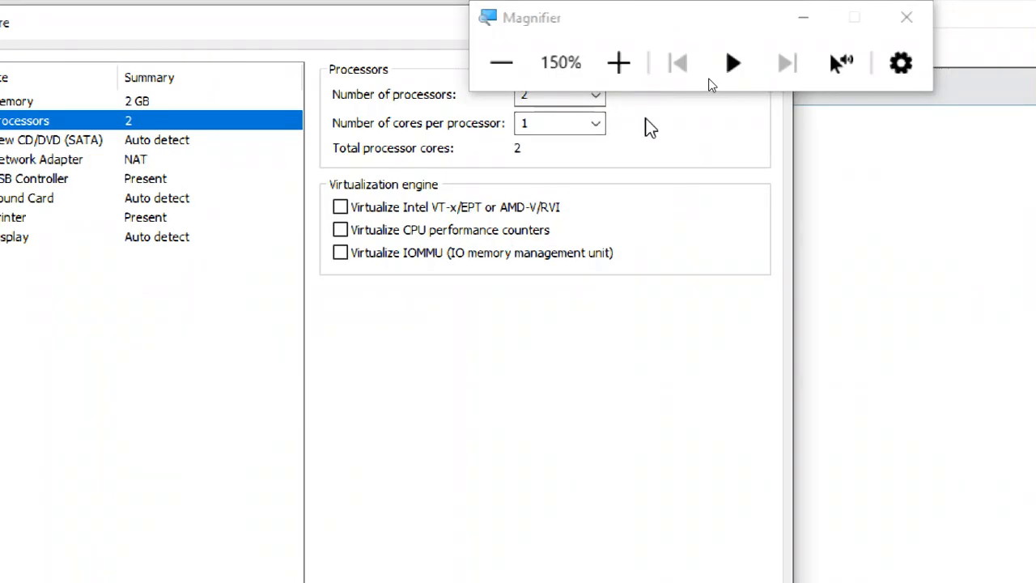
Step: Give the machine 1 processor and enable Intel VT-x/EPT or AMD-V/RVI virtualization
left_click_drag(614, 26, 847, 49)
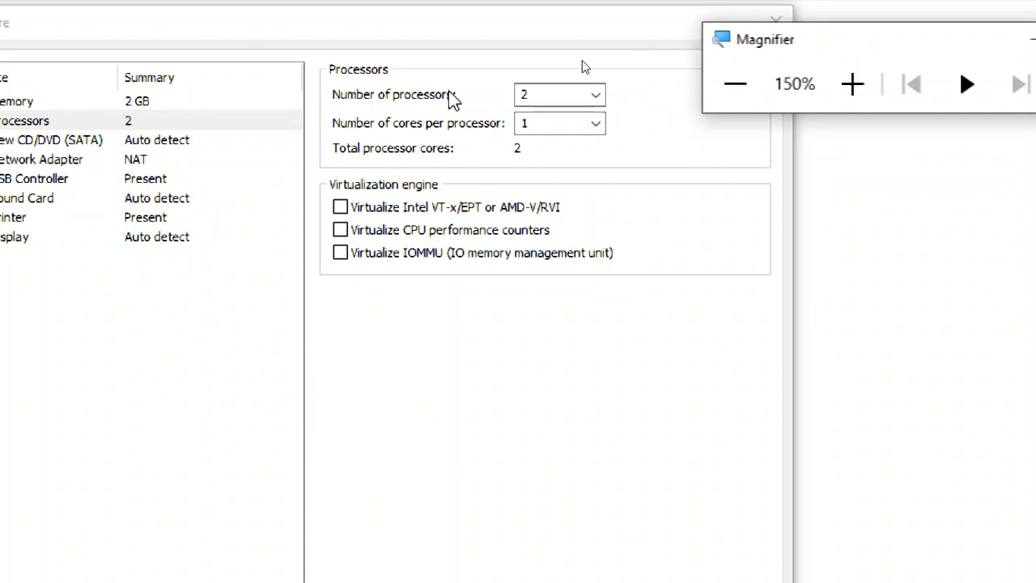
left_click(595, 95)
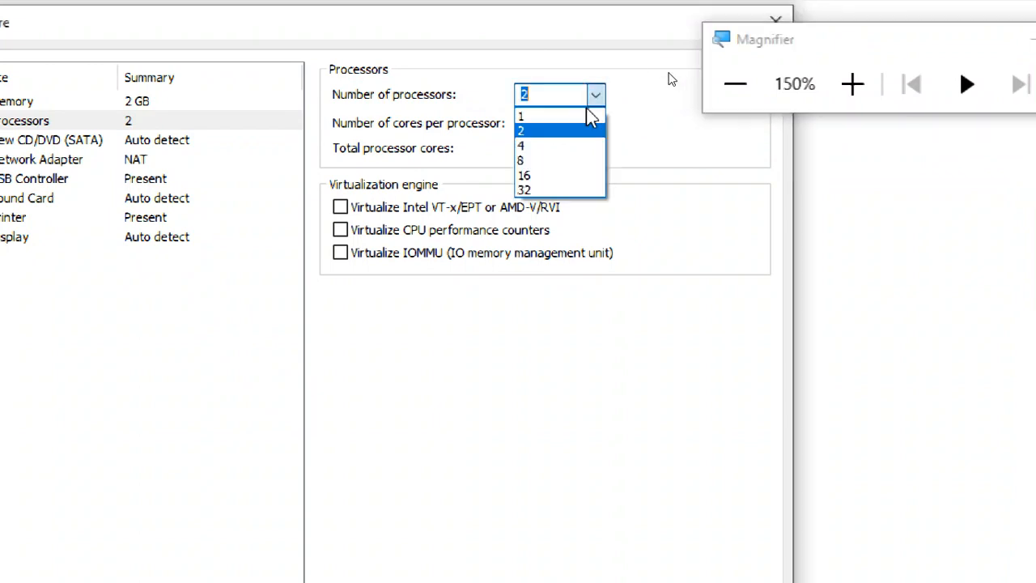
left_click(576, 113)
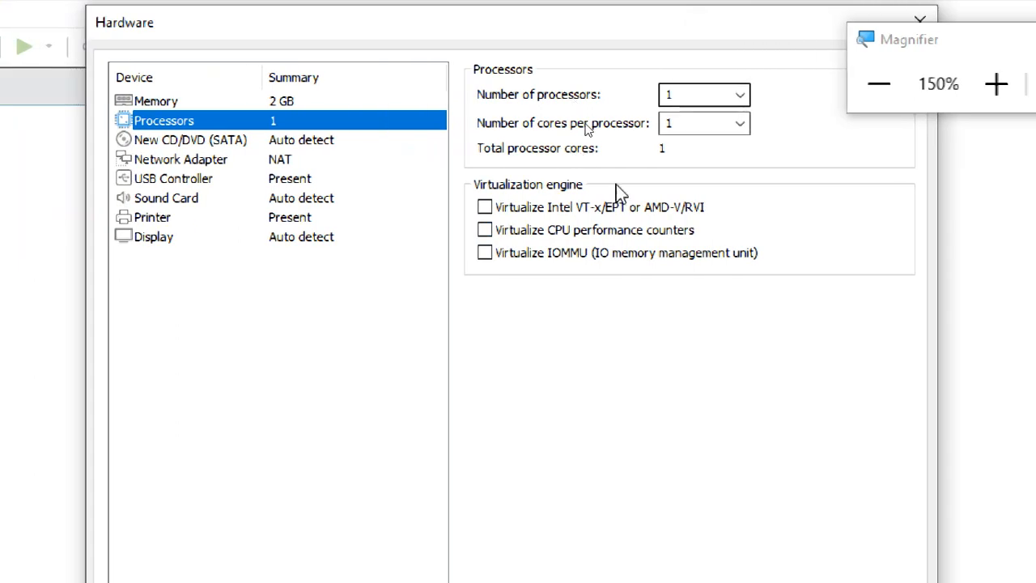
left_click(485, 208)
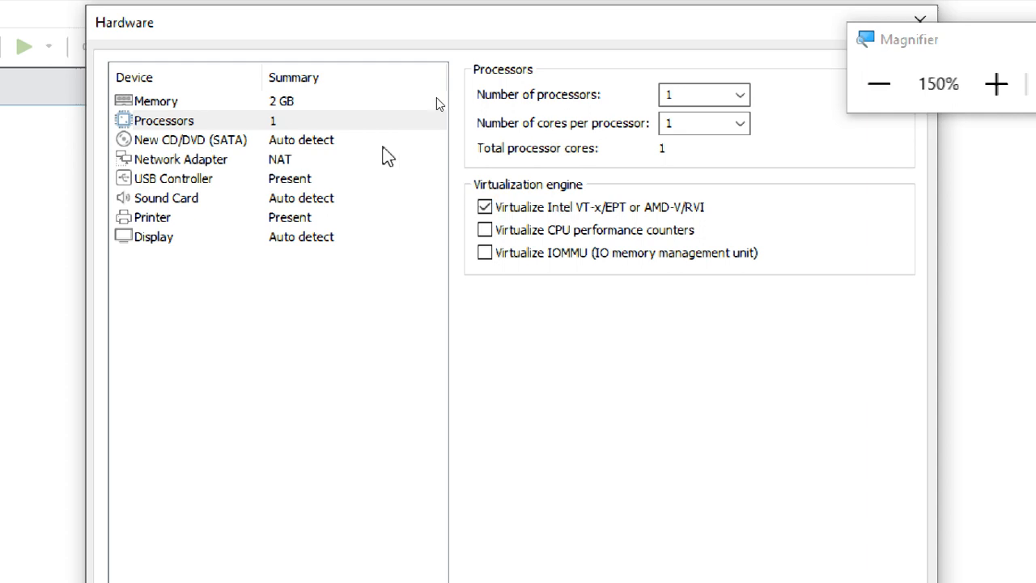
Step: Point the CD/DVD drive at the 14393 Windows Server evaluation ISO on drive G:
left_click(325, 148)
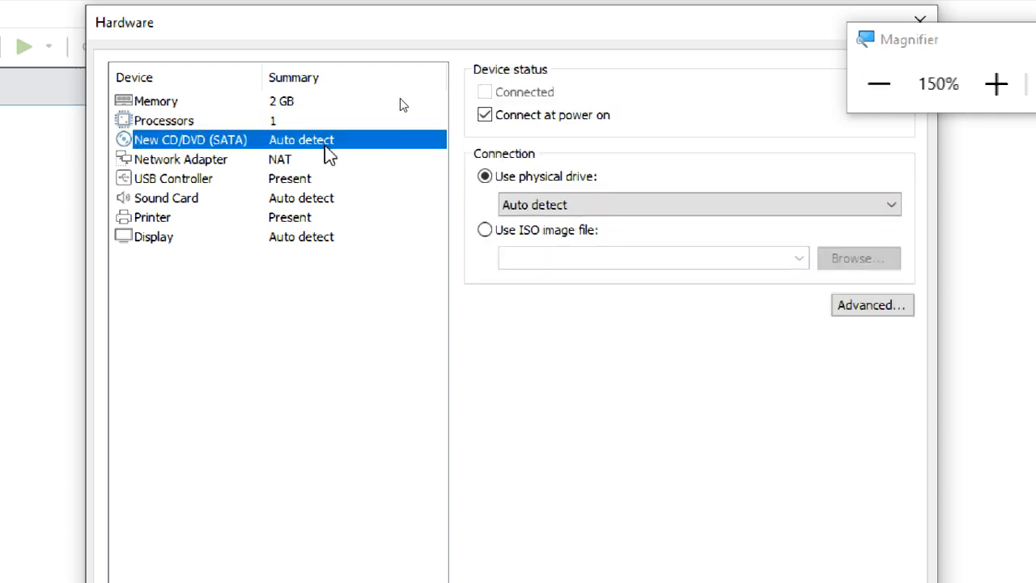
left_click(486, 230)
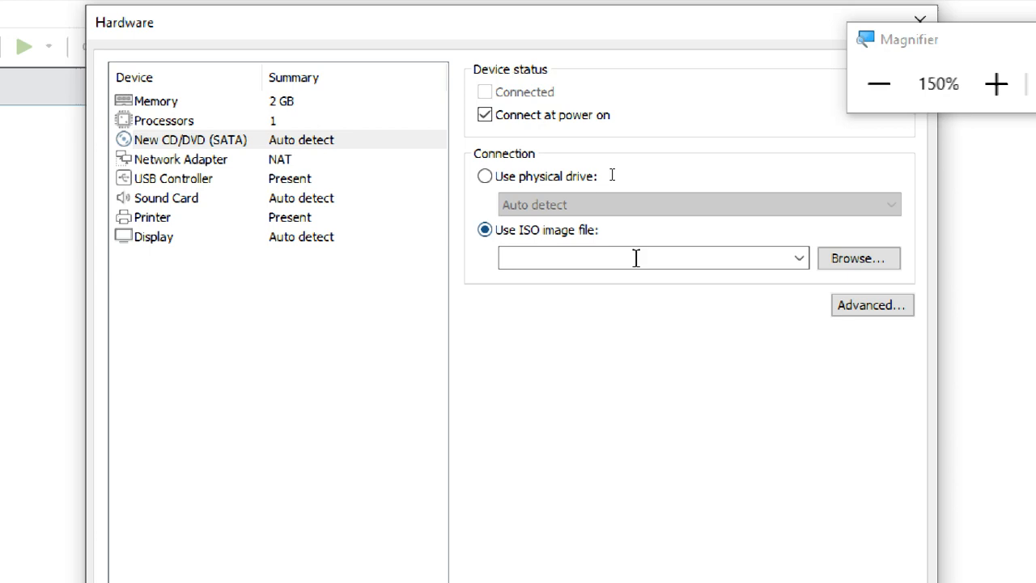
left_click(850, 259)
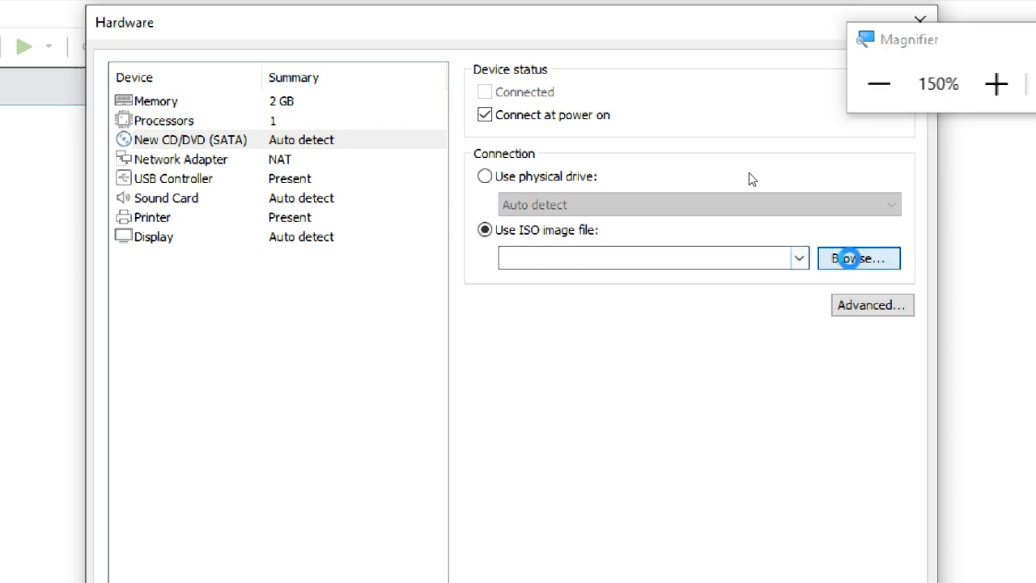
left_click(850, 259)
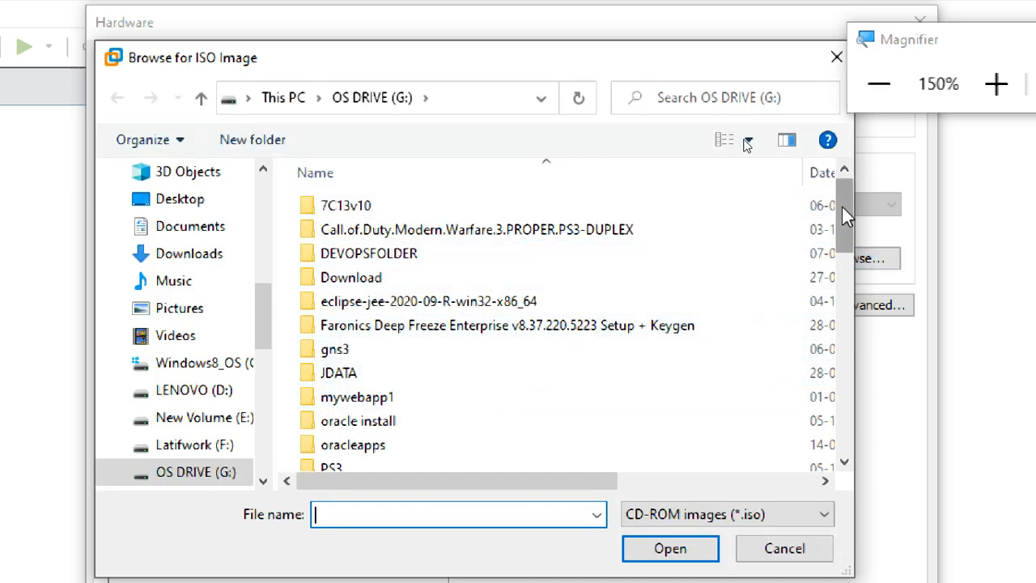
left_click_drag(842, 207, 826, 320)
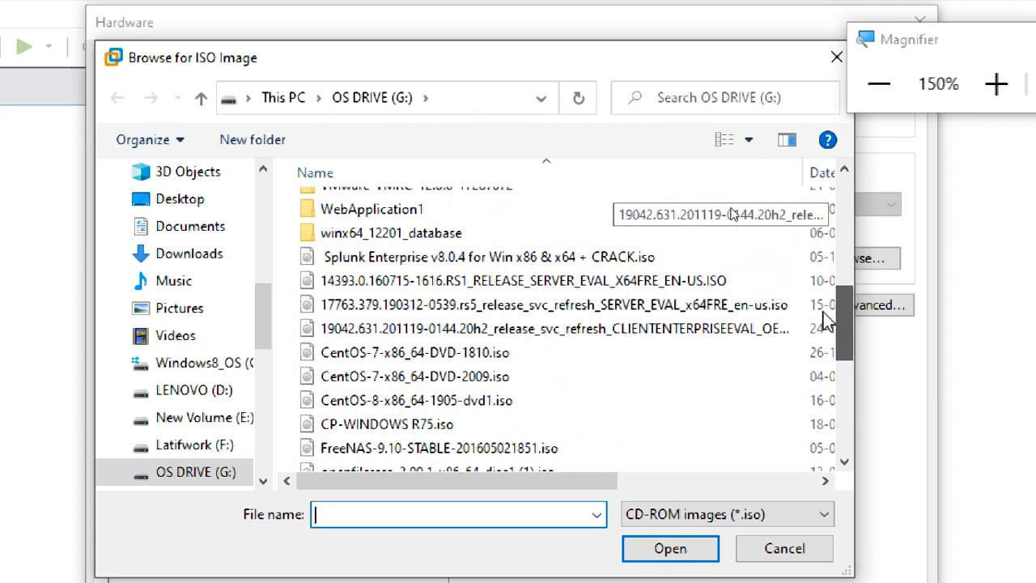
left_click(338, 292)
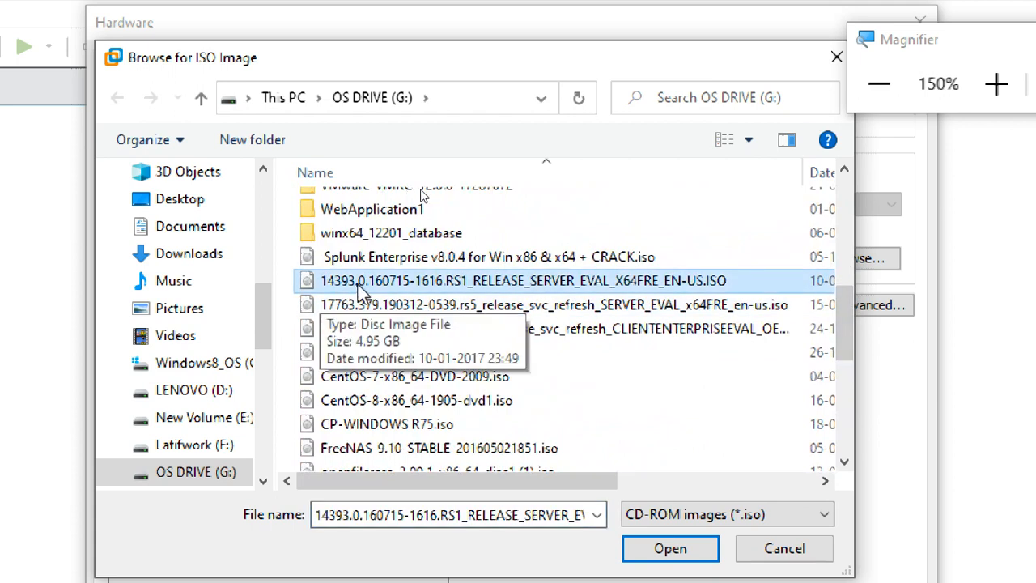
left_click(657, 551)
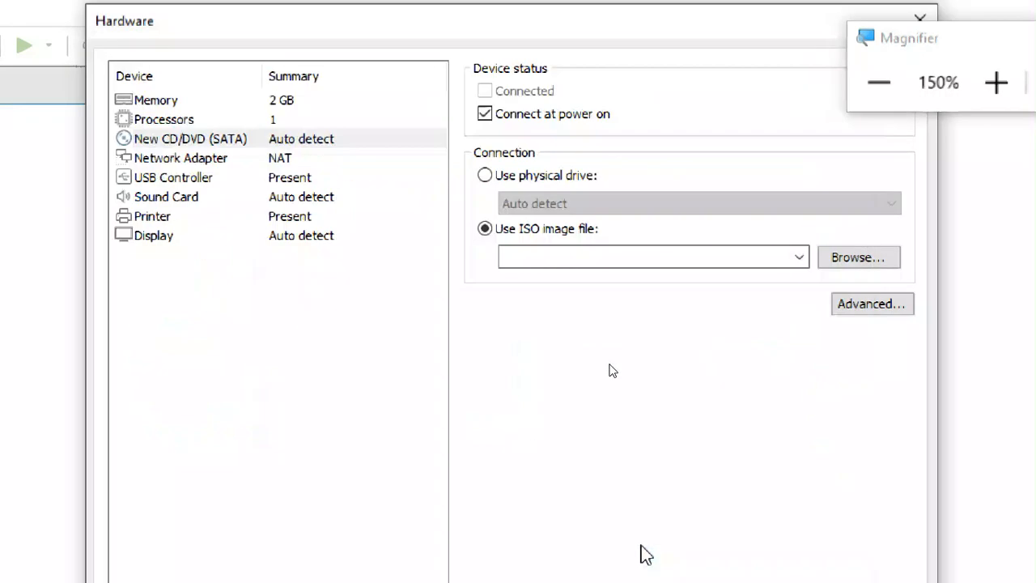
left_click(192, 159)
Step: Switch the network adapter to the custom VMnet1 (Host-only) network
left_click(484, 277)
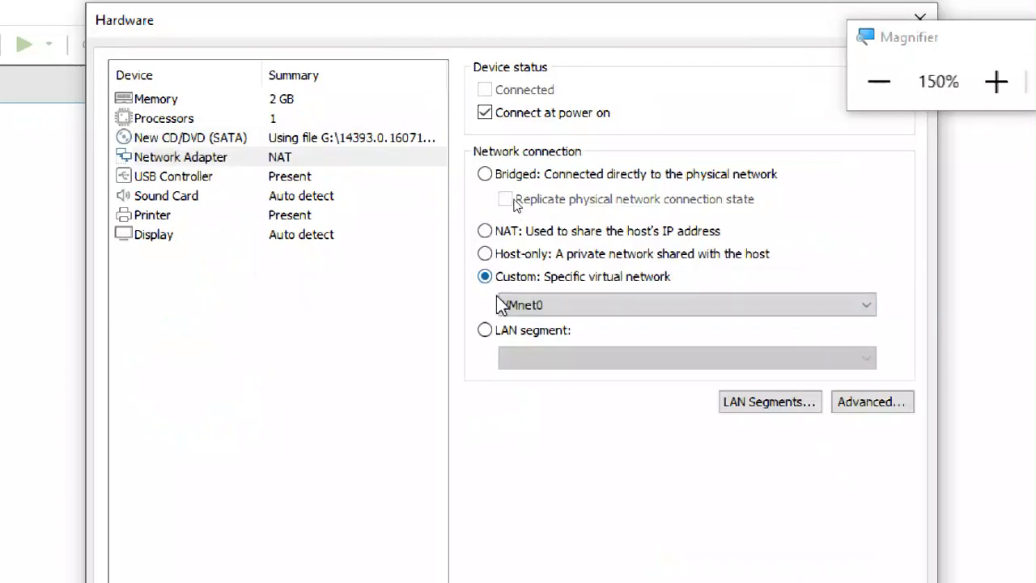
left_click(522, 305)
left_click(524, 341)
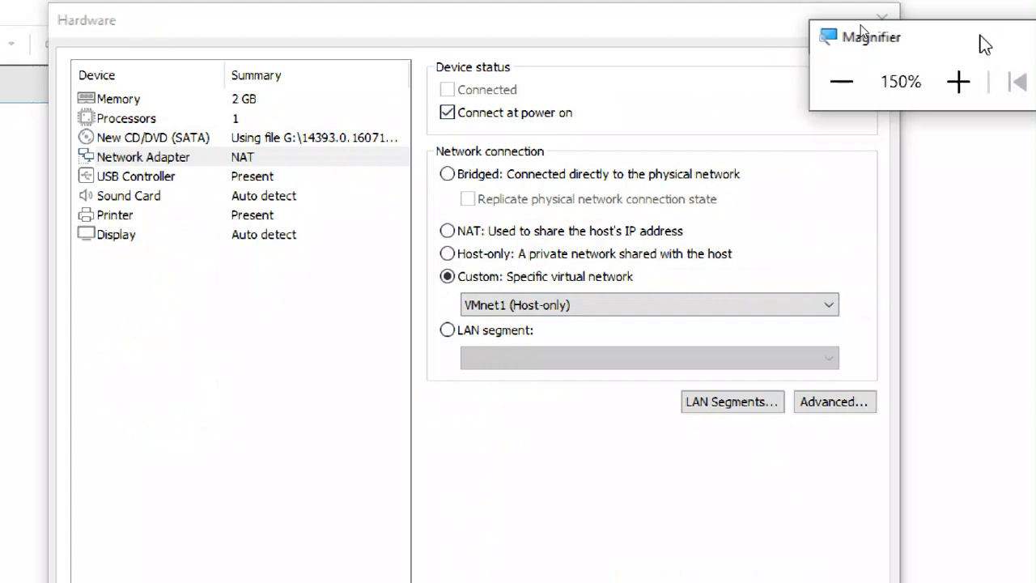
left_click(918, 123)
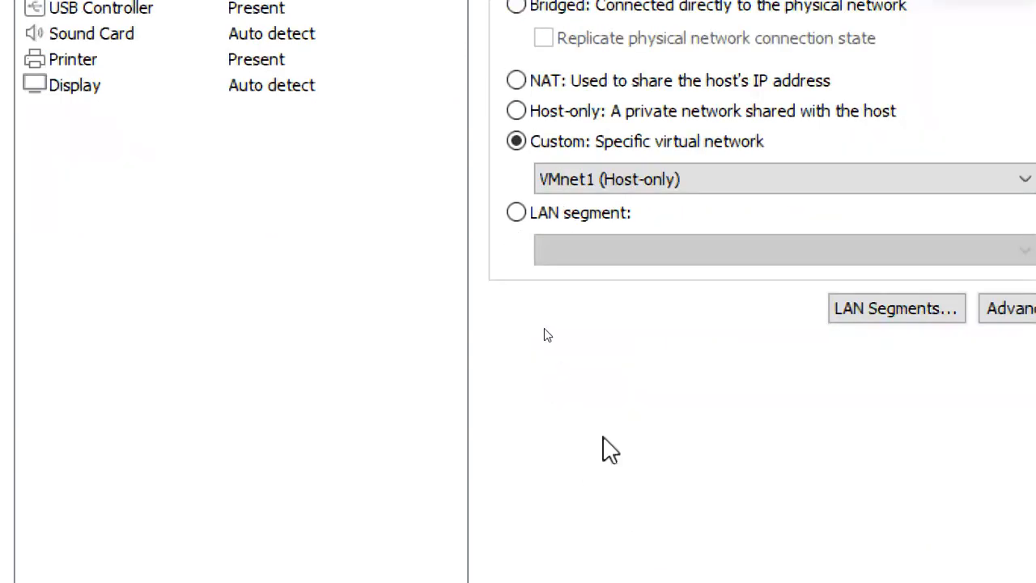
Step: Review the memory, processor, CD/DVD ISO path and network adapter settings
left_click(145, 66)
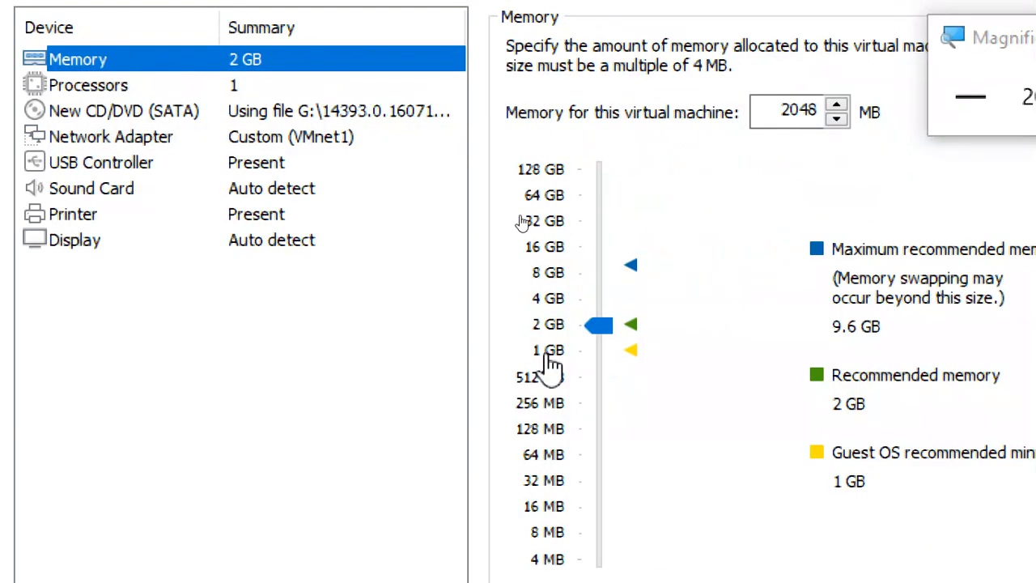
left_click(180, 86)
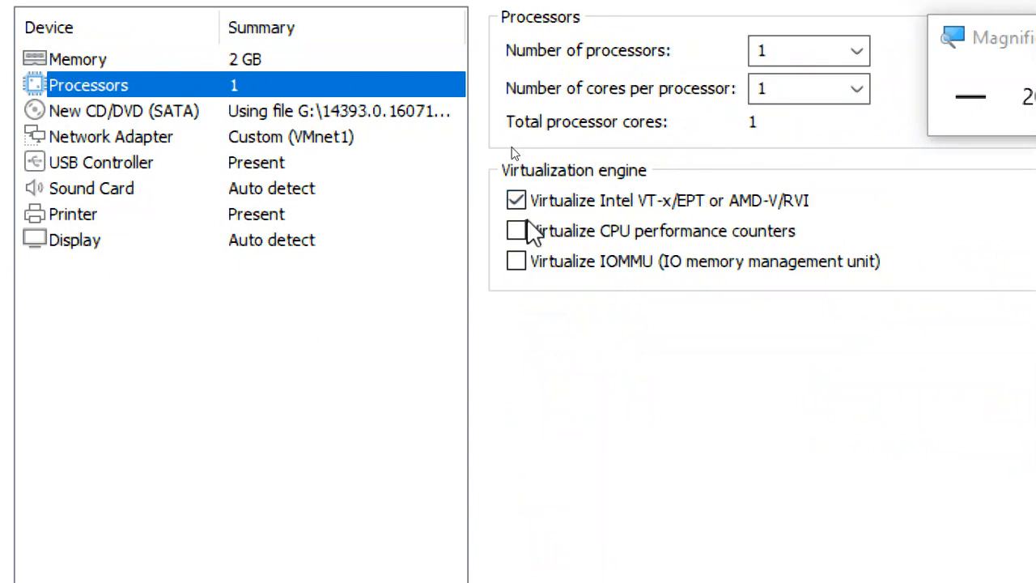
left_click(381, 112)
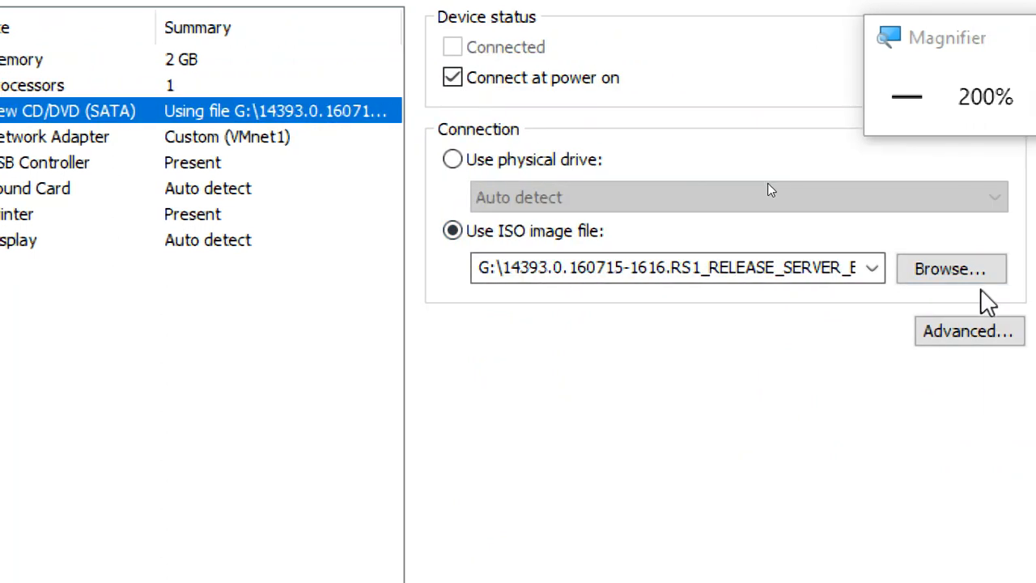
double_click(571, 268)
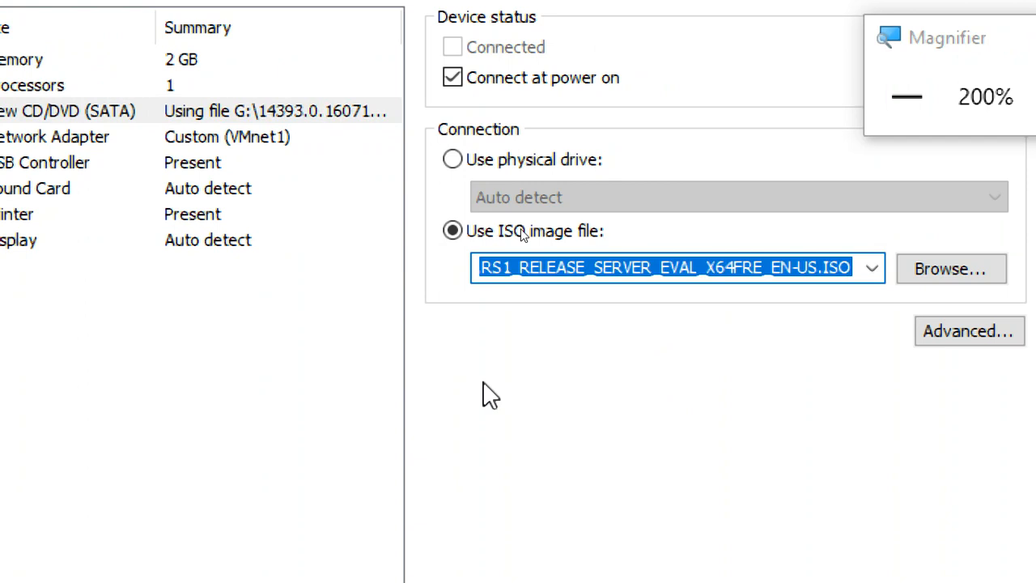
left_click(89, 144)
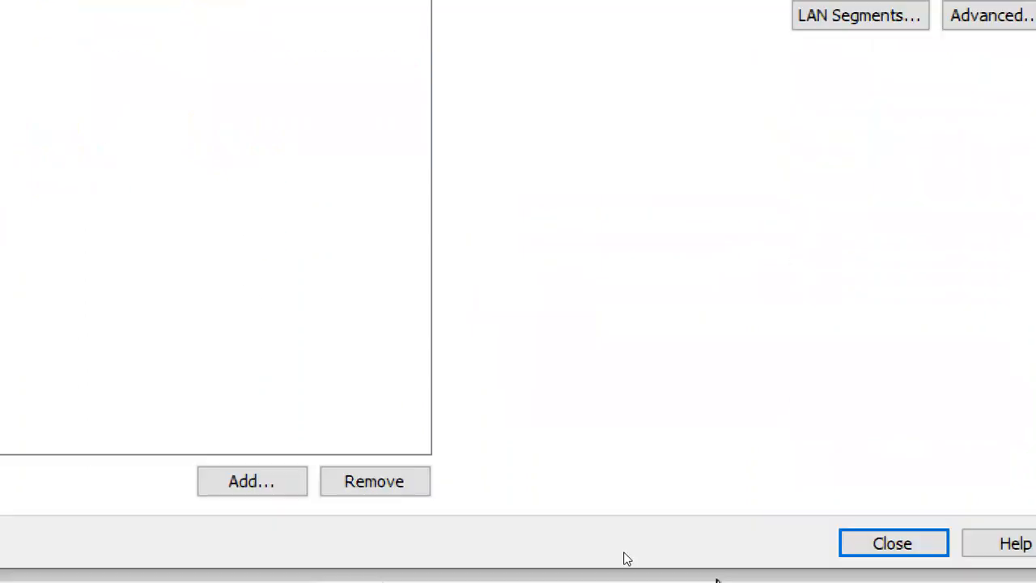
Step: Finish creating the CTS3WINS1 machine and open its virtual machine settings
left_click(859, 526)
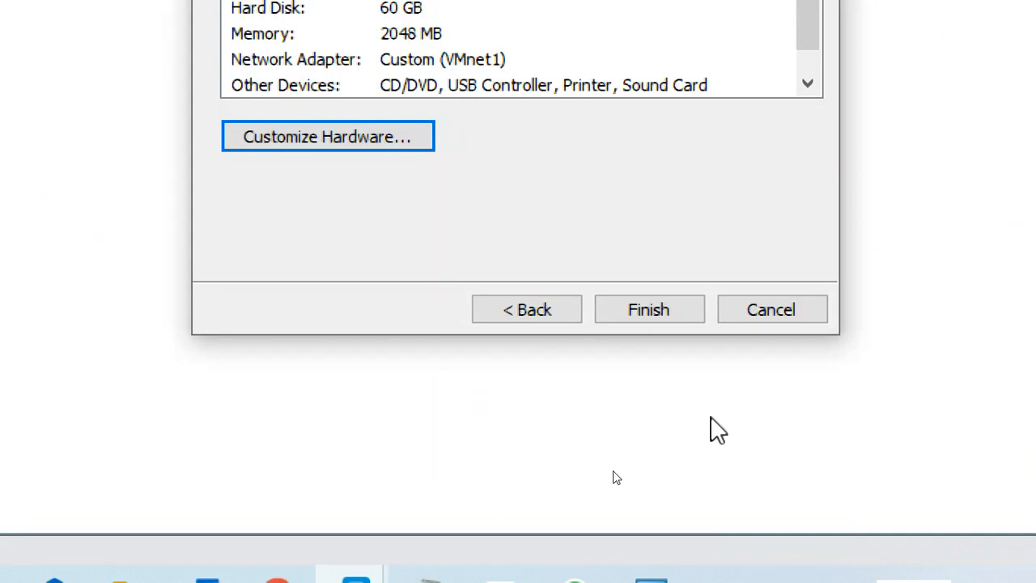
left_click(649, 310)
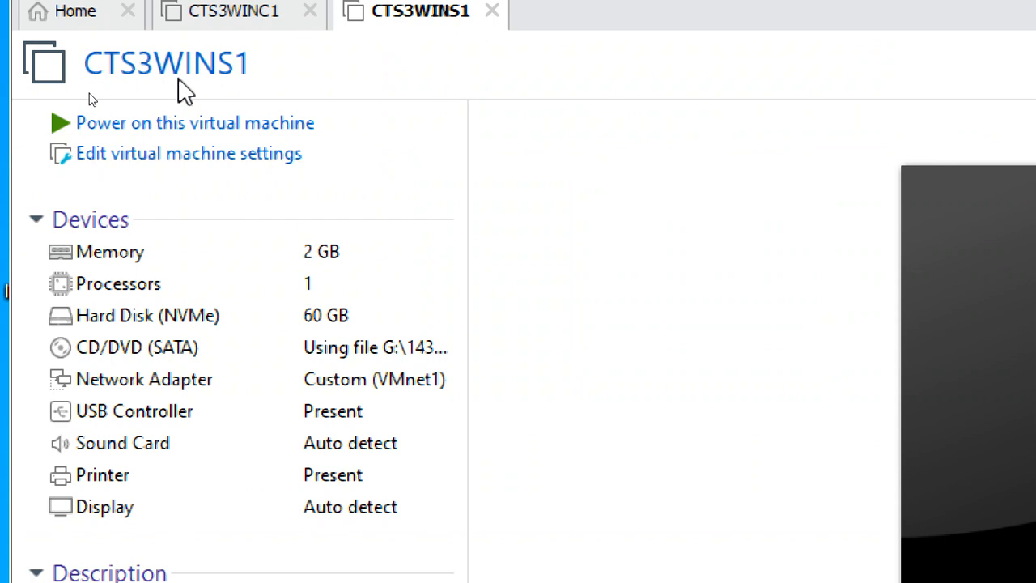
left_click(233, 161)
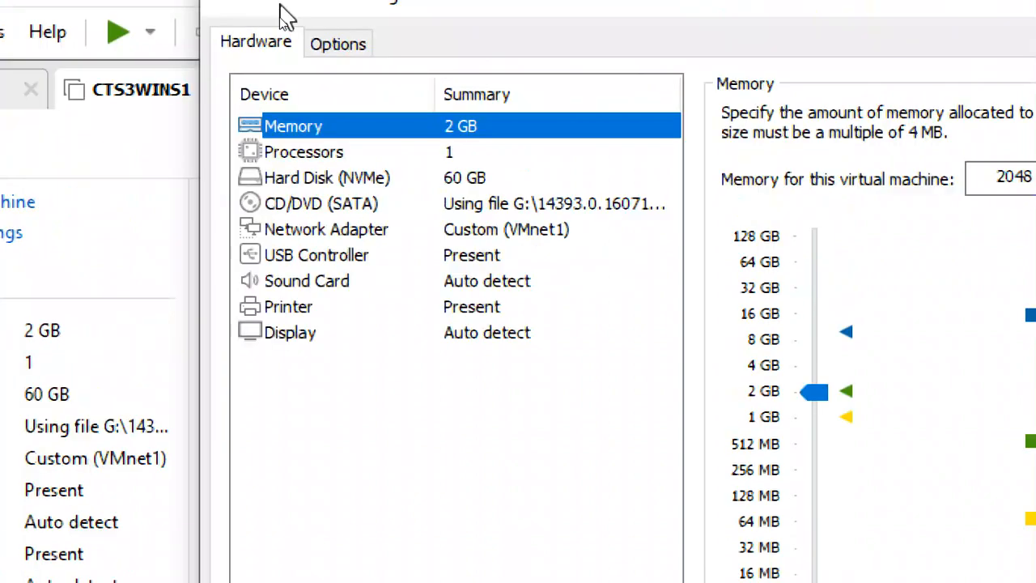
Step: Review memory, processor, hard disk, CD/DVD and network settings, then show the Options page
left_click(347, 158)
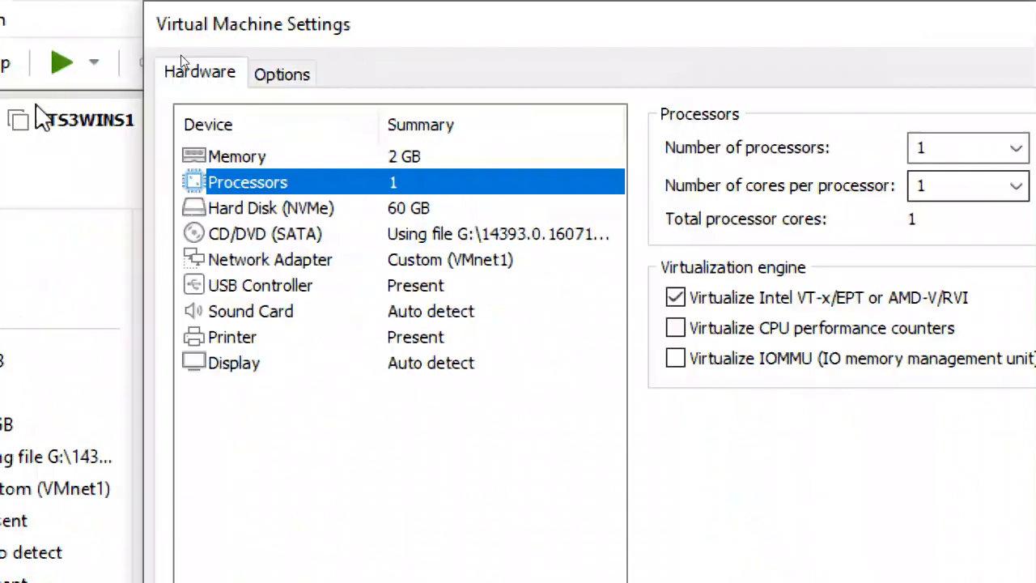
left_click(302, 128)
left_click(283, 182)
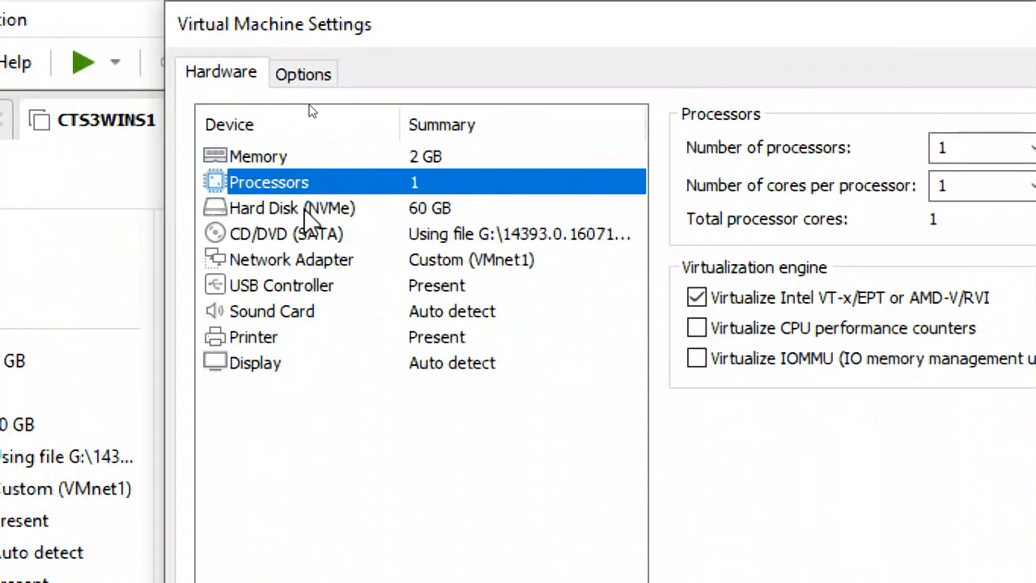
left_click(301, 208)
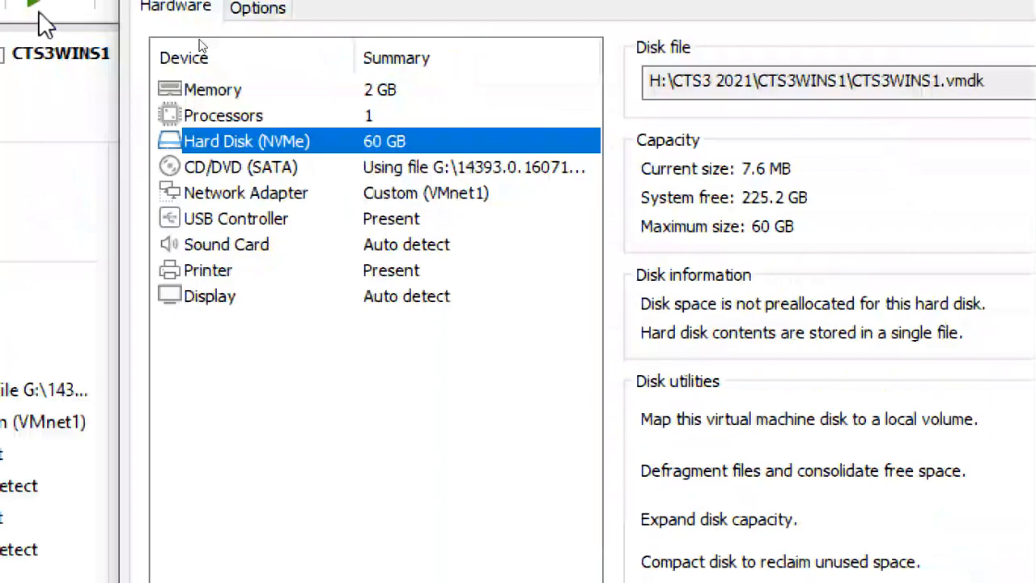
left_click(97, 81)
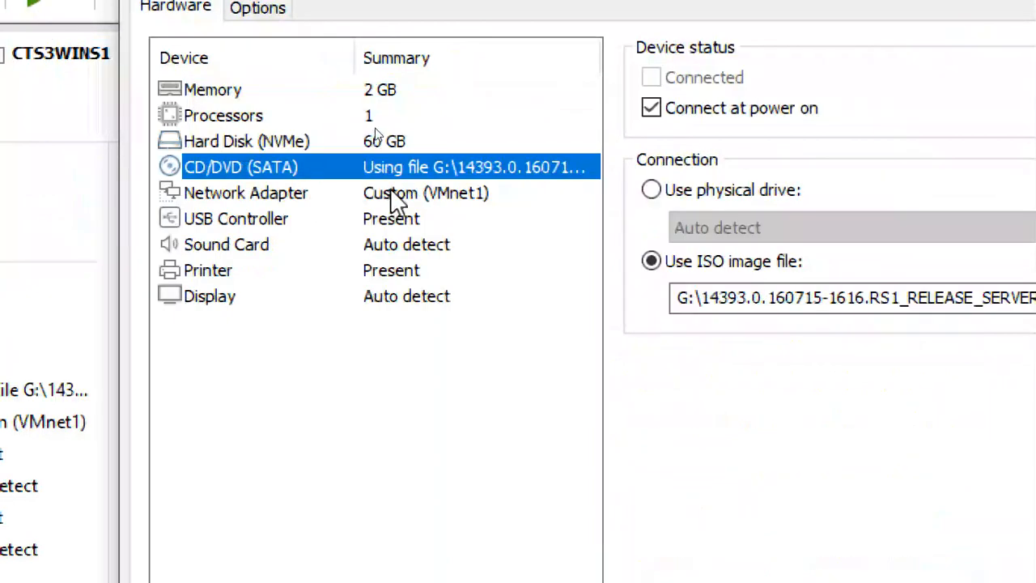
left_click(481, 192)
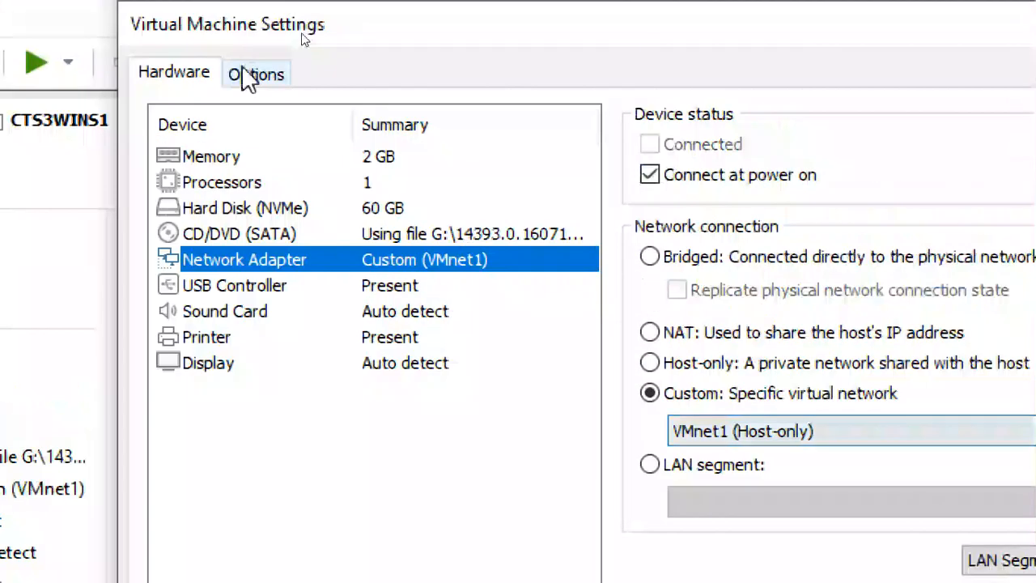
left_click(251, 77)
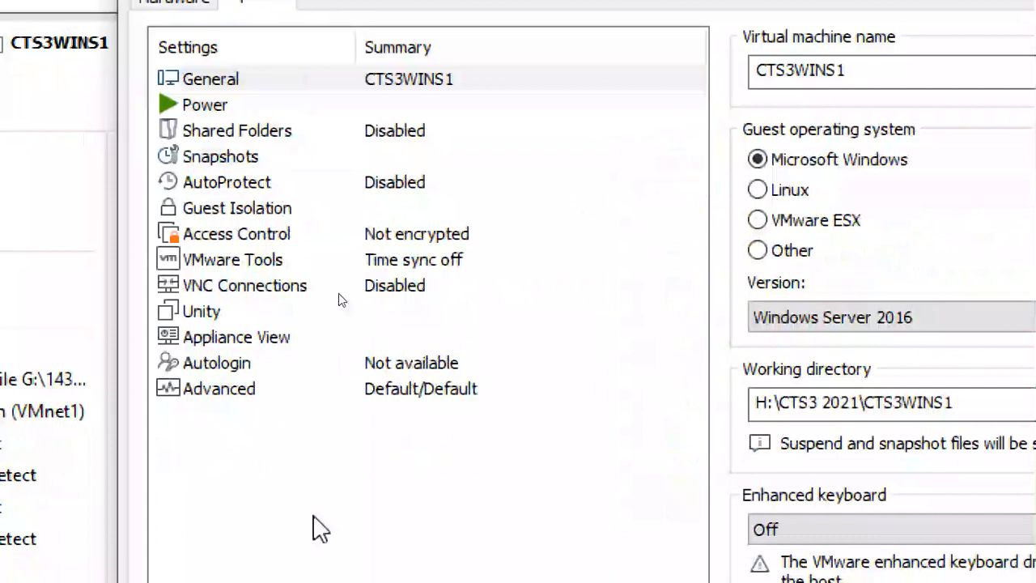
Step: Try BIOS firmware under Advanced options, then set it back to UEFI
left_click(243, 468)
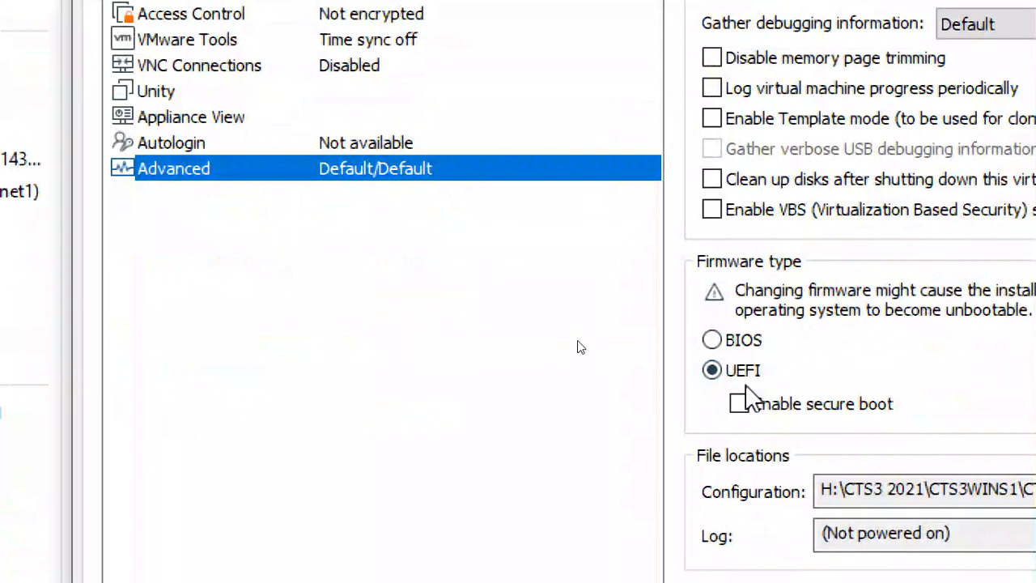
left_click(712, 341)
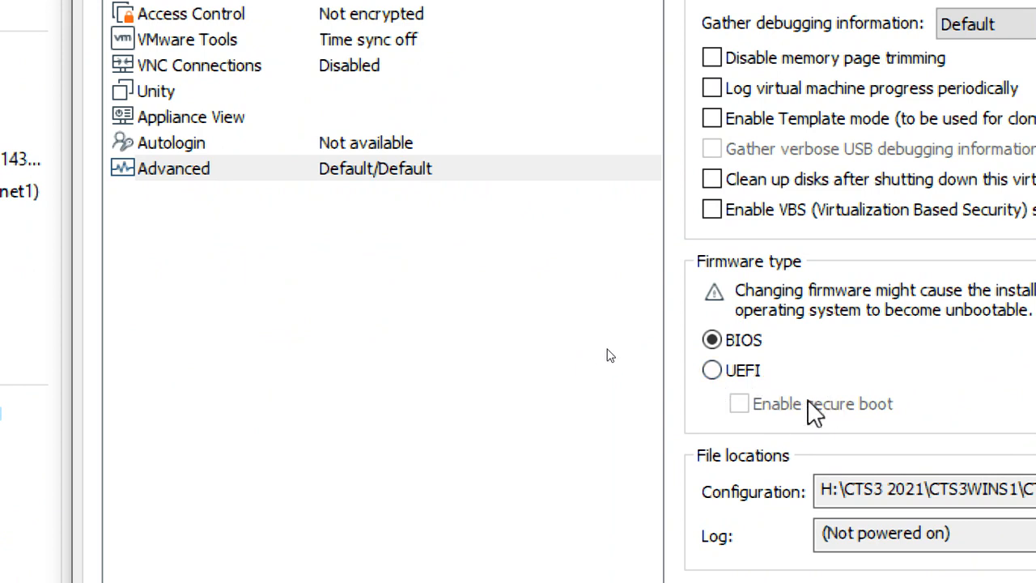
left_click(711, 374)
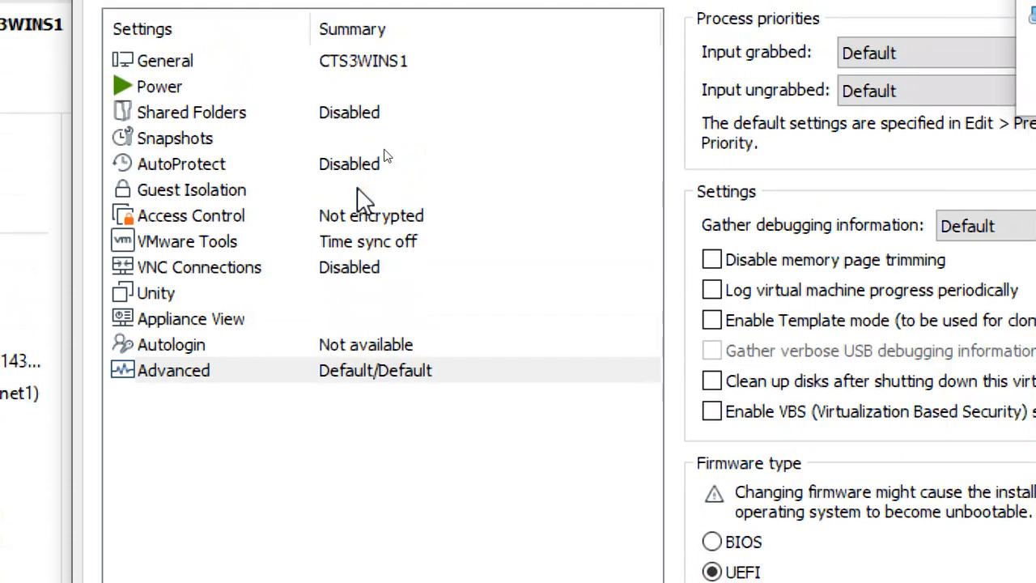
Step: Turn on synchronizing guest time with the host in the VMware Tools options
left_click(353, 238)
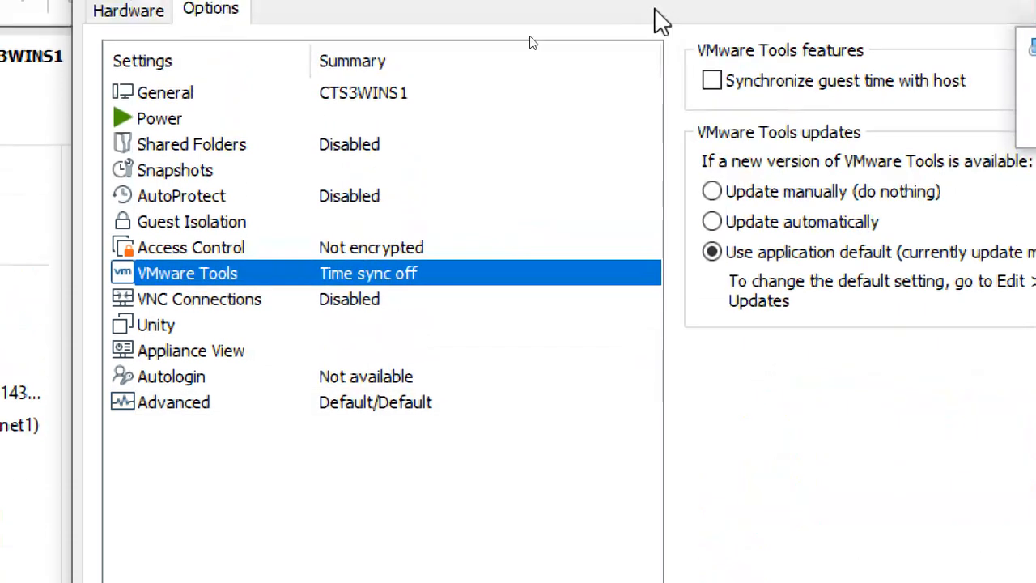
left_click(339, 406)
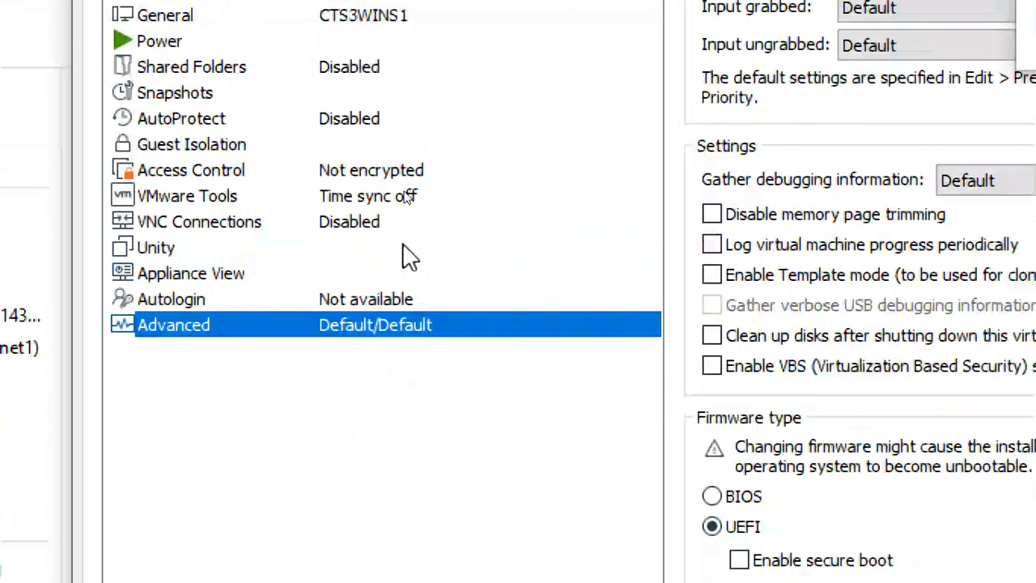
left_click(389, 201)
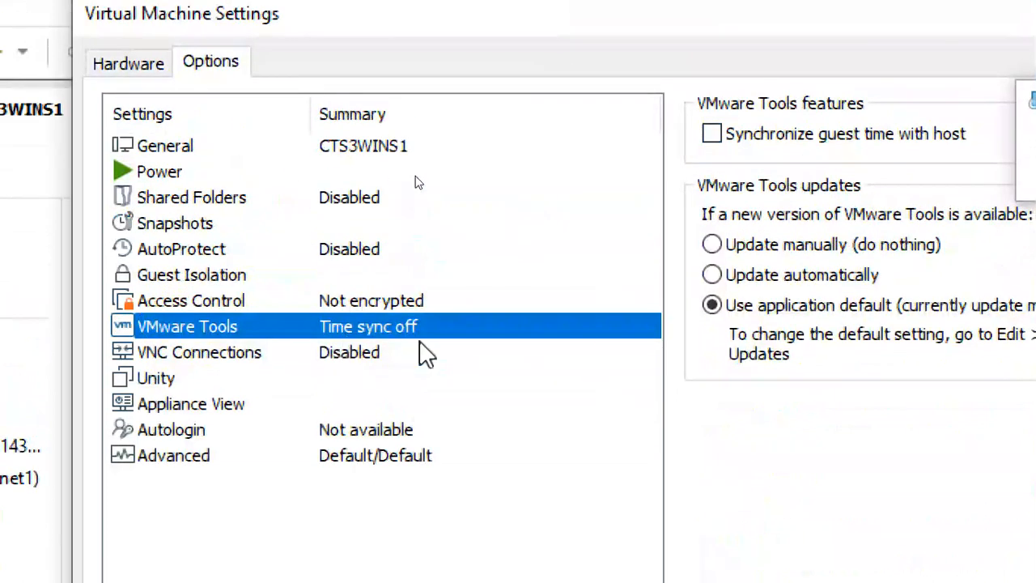
left_click(712, 134)
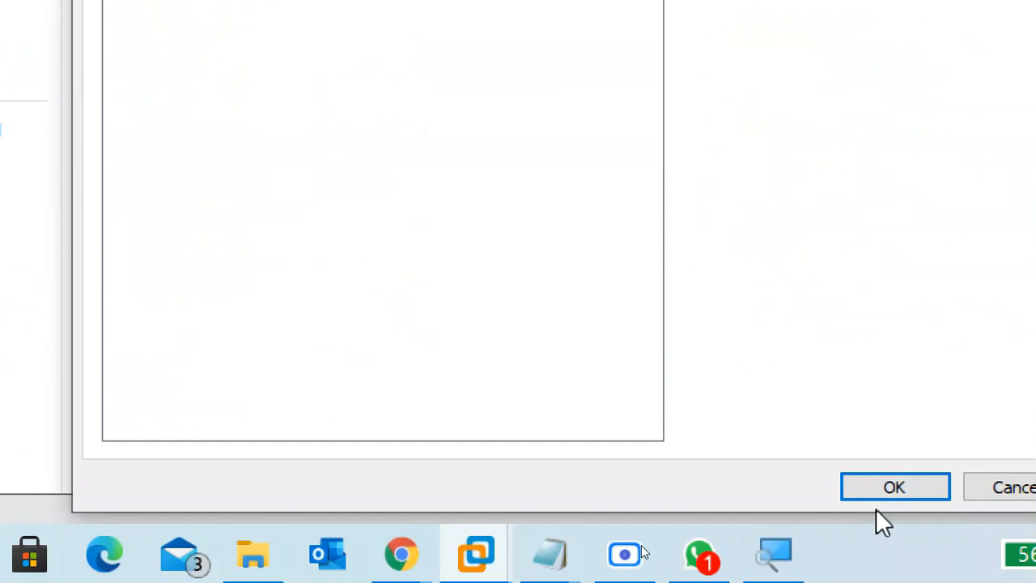
Step: Save the VM settings and bring up File Explorer at This PC
left_click(867, 490)
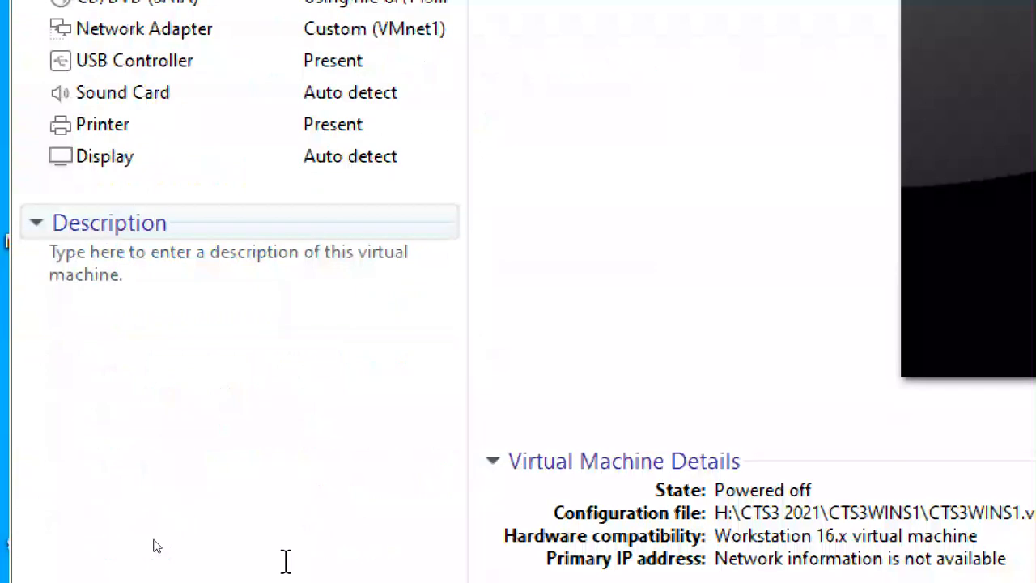
left_click(675, 555)
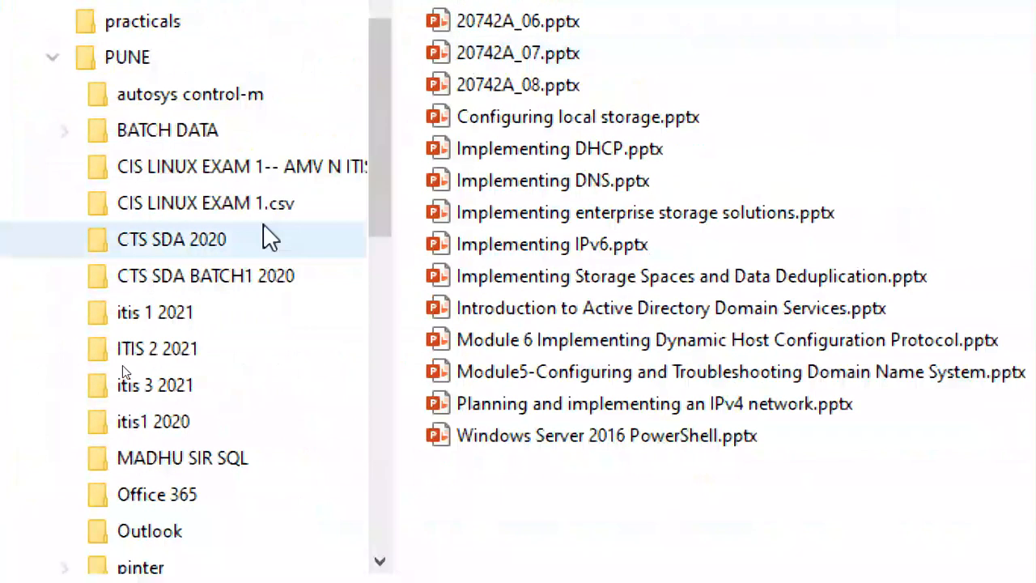
left_click(54, 58)
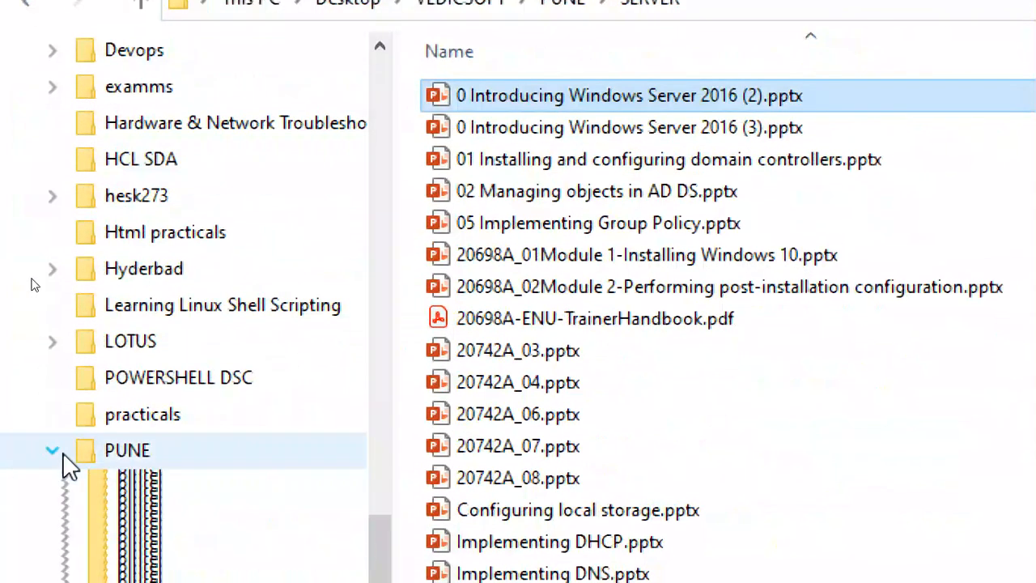
left_click(247, 4)
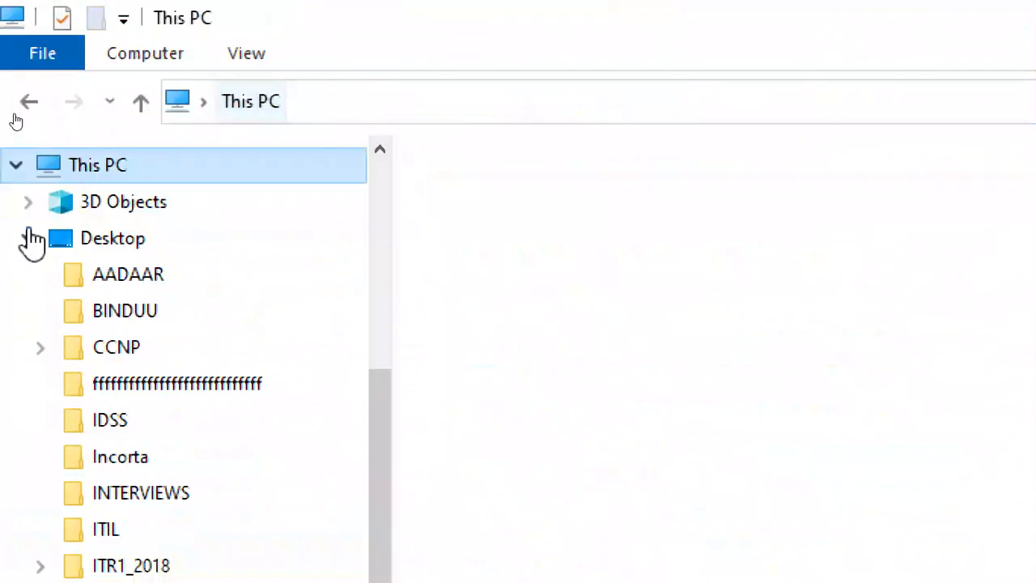
left_click(29, 238)
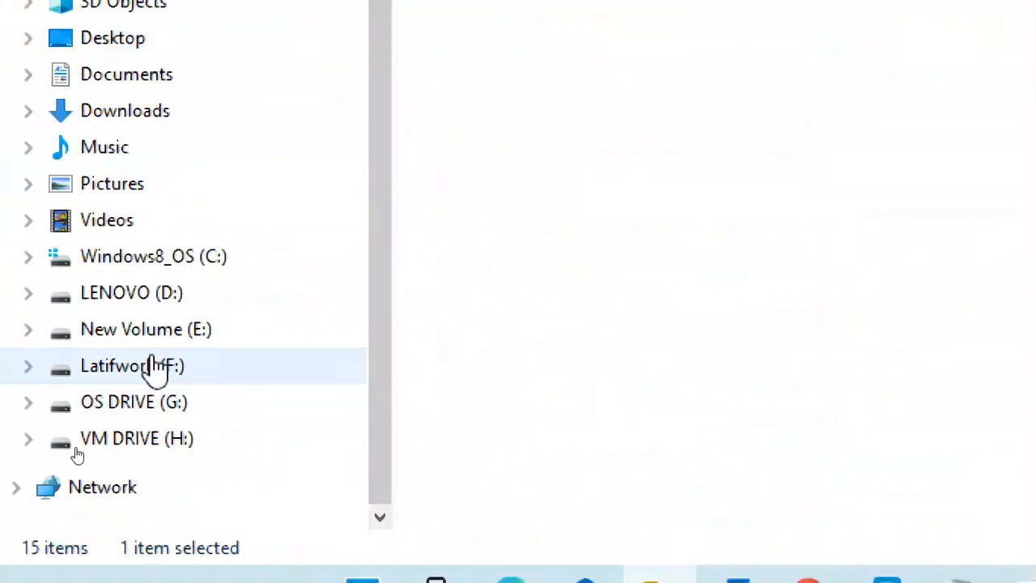
Step: Copy all three config lines from VMEDIT.txt on OS DRIVE (G:) and close it
left_click(154, 368)
left_click(162, 402)
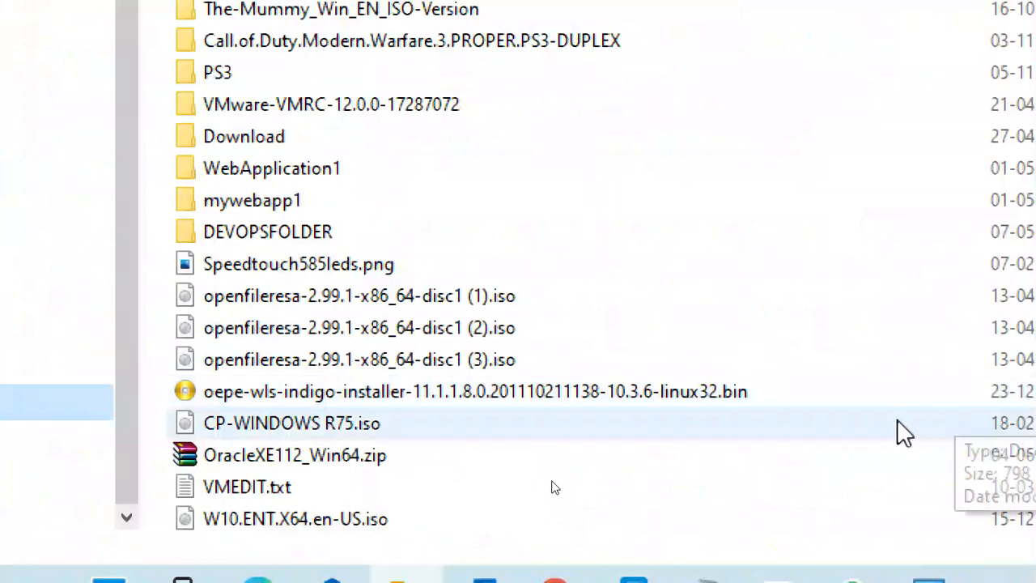
scroll(904, 433, "down", 2)
double_click(272, 322)
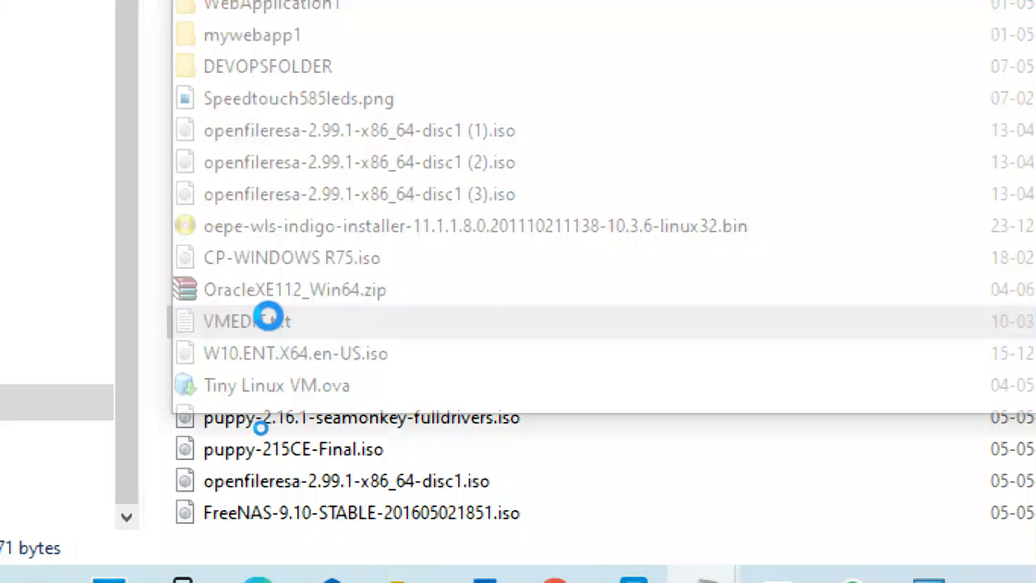
key("ctrl+a")
key("ctrl+c")
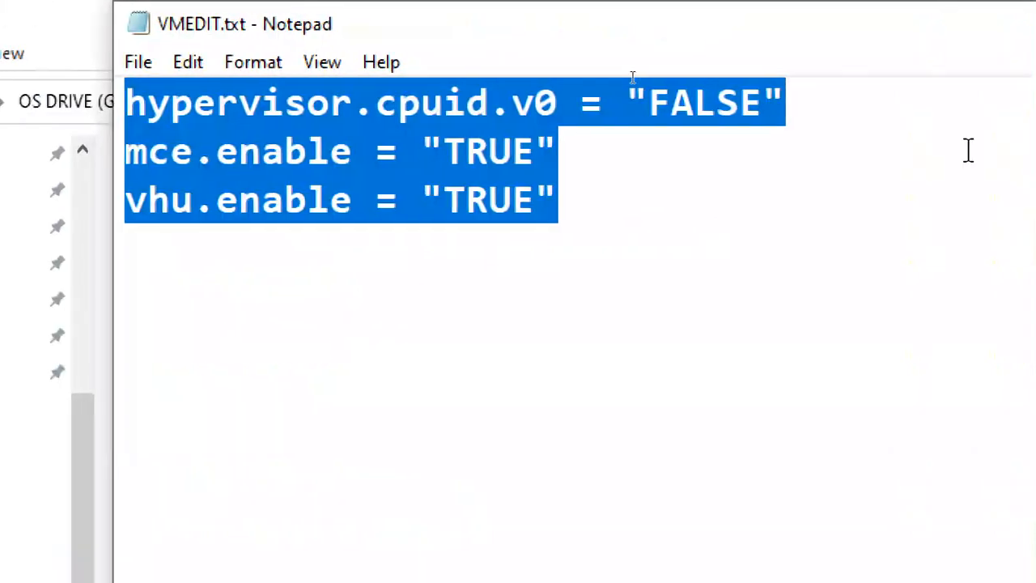
left_click(934, 32)
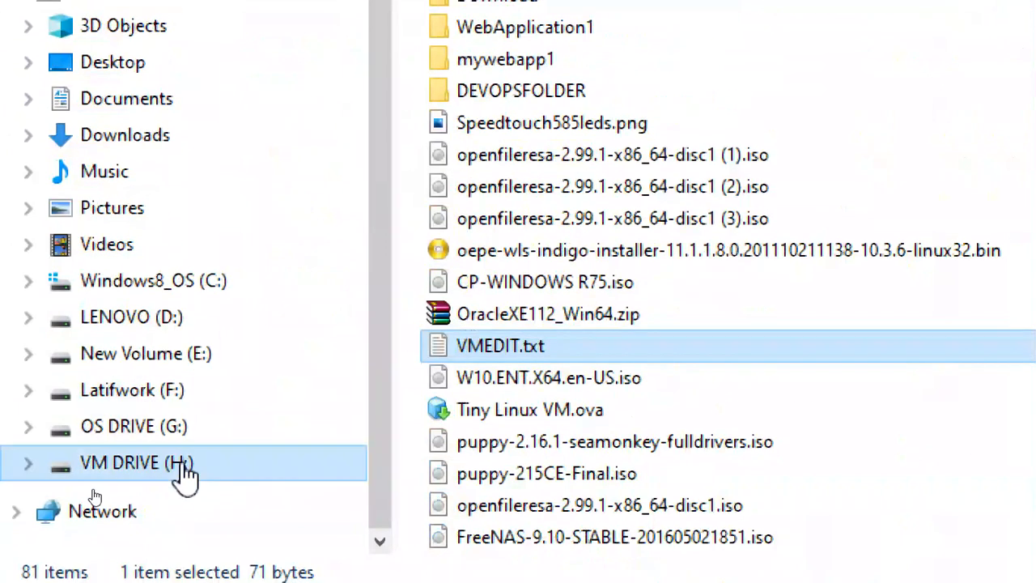
Step: Open CTS3WINS1.vmx from H:\CTS3 2021\CTS3WINS1 in Notepad via Open with
left_click(182, 463)
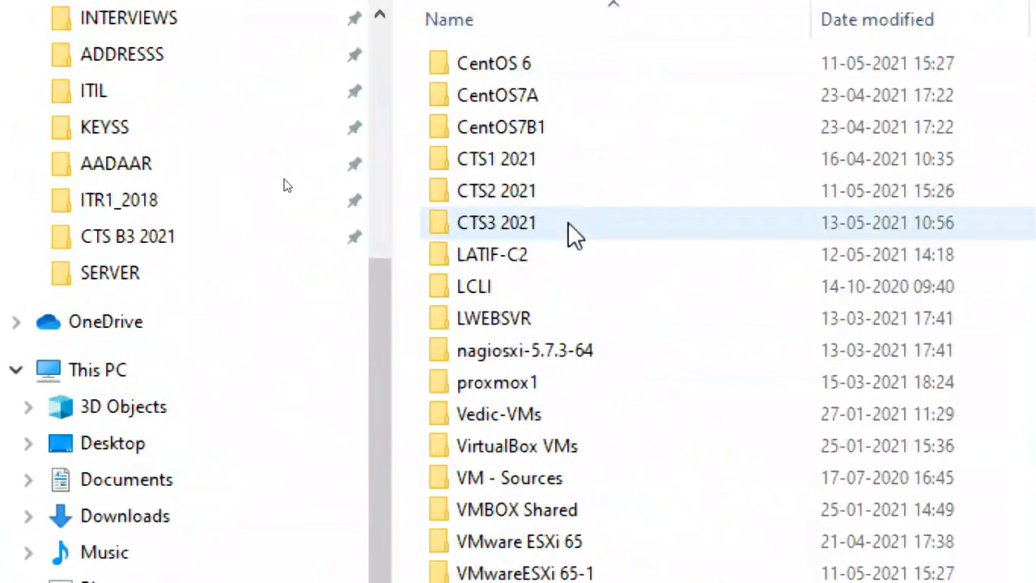
double_click(567, 229)
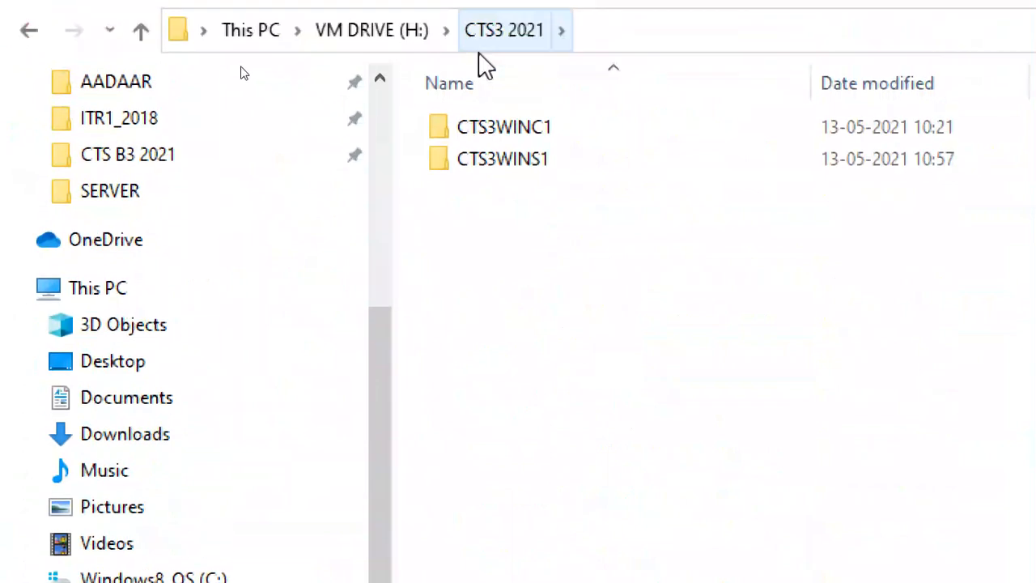
double_click(526, 242)
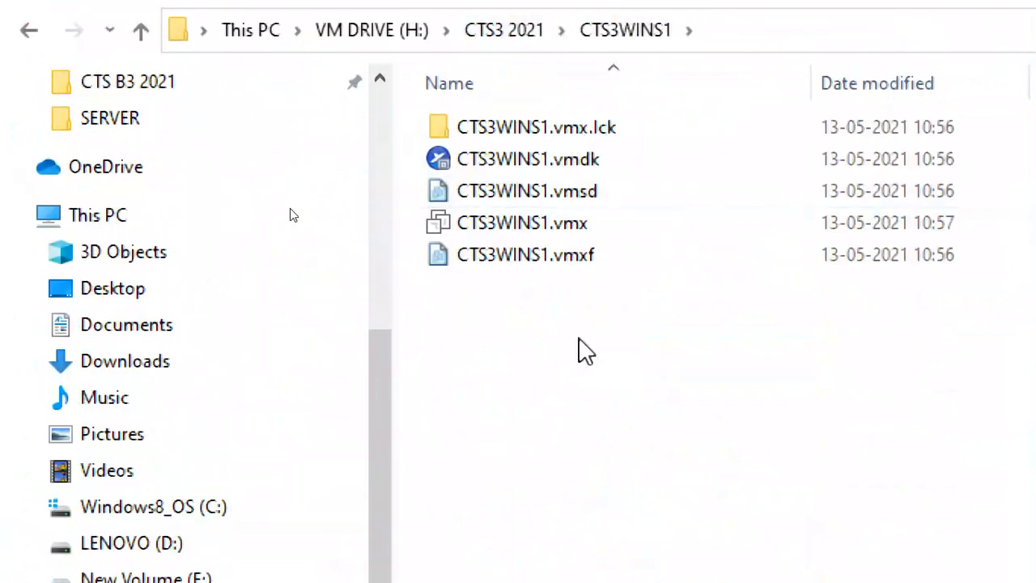
left_click(546, 228)
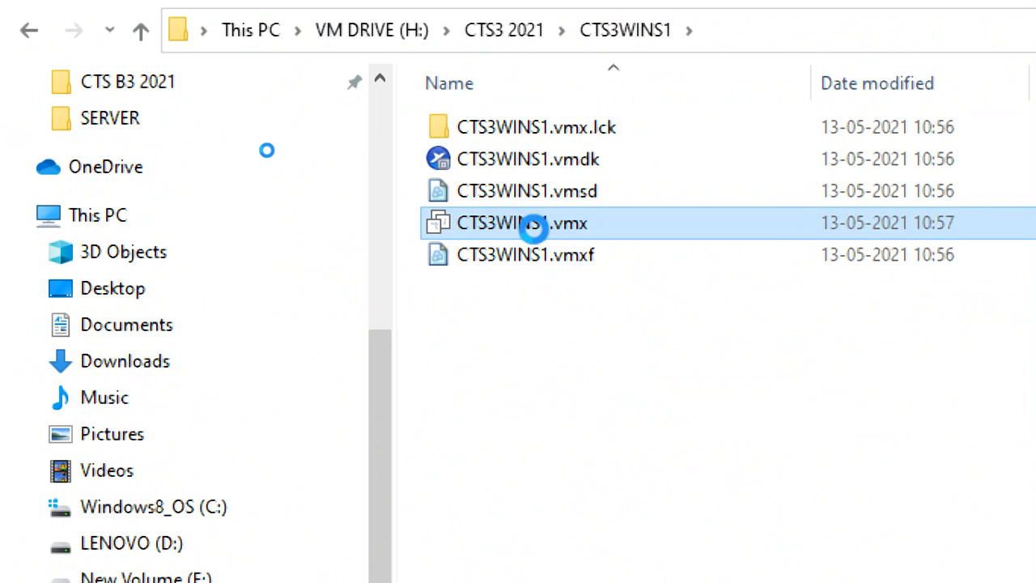
right_click(533, 229)
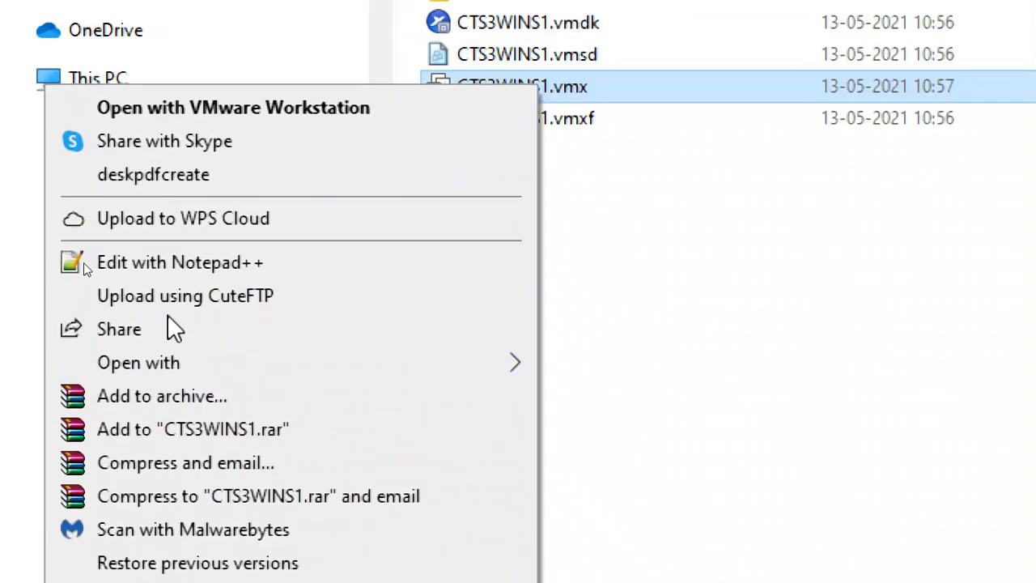
mouse_move(182, 362)
left_click(637, 370)
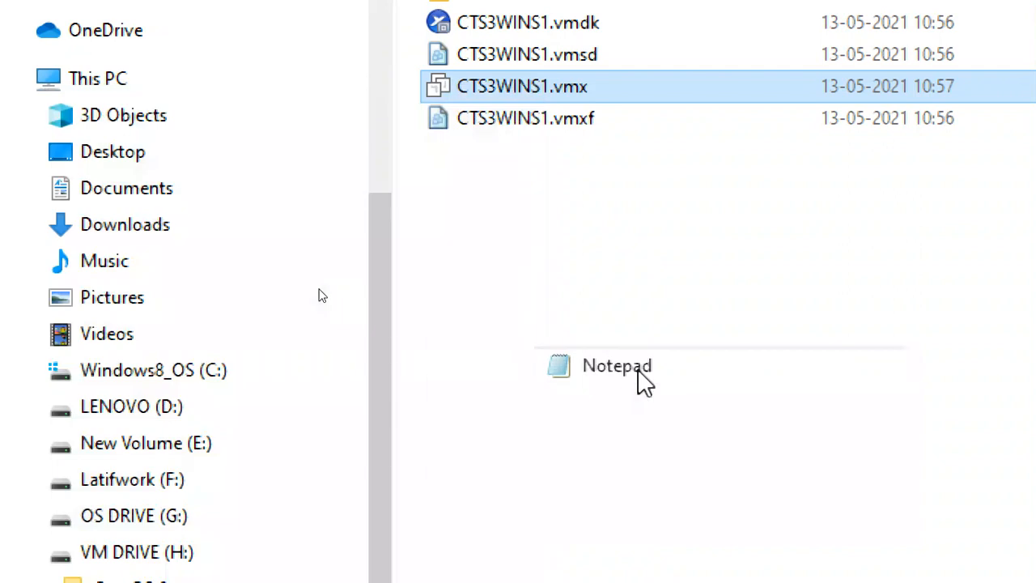
Step: Paste the three copied config lines onto the empty last line of CTS3WINS1.vmx
scroll(142, 558, "down", 20)
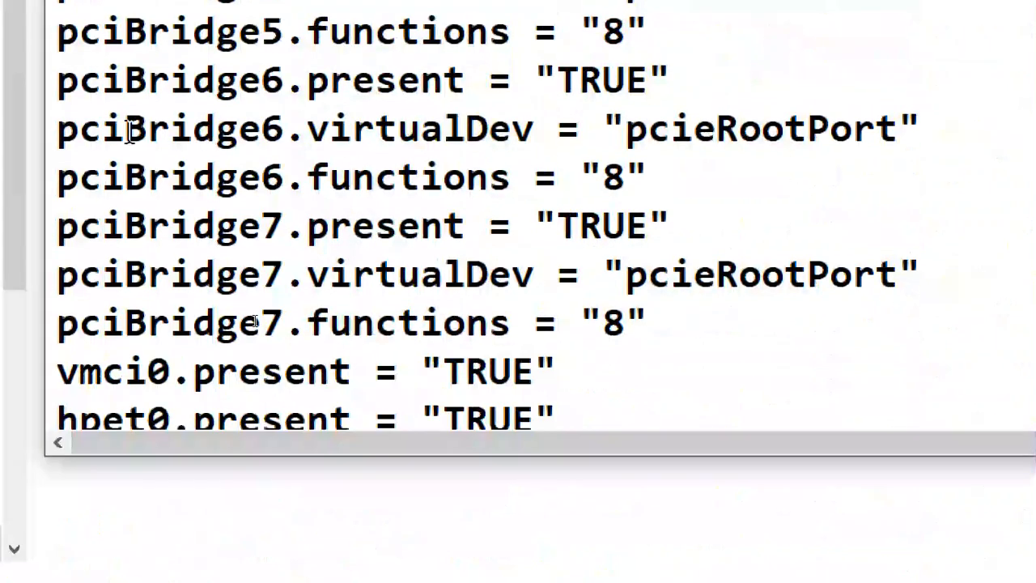
left_click(168, 381)
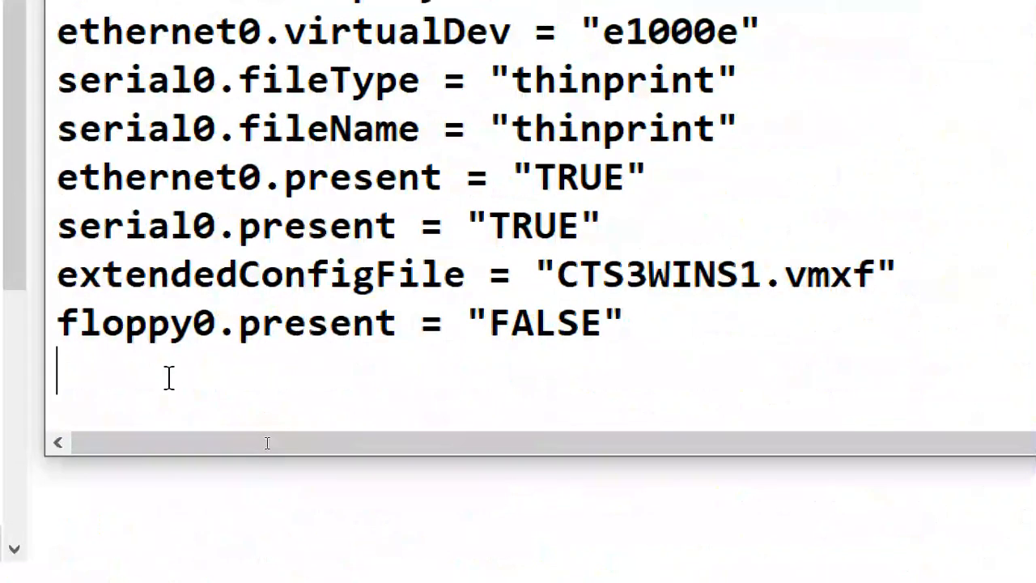
key("ctrl+v")
left_click_drag(497, 381, 230, 344)
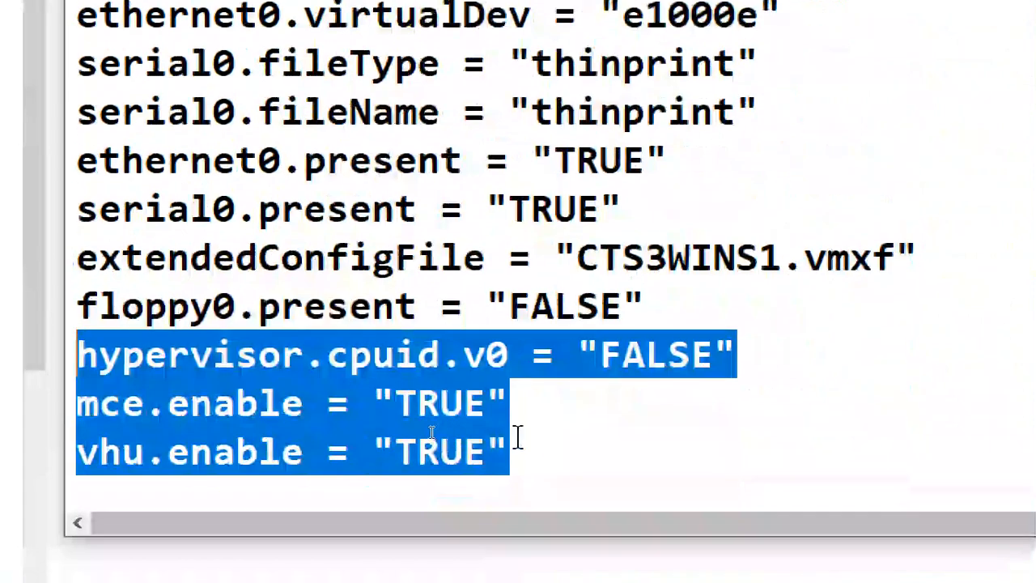
left_click_drag(518, 438, 0, 340)
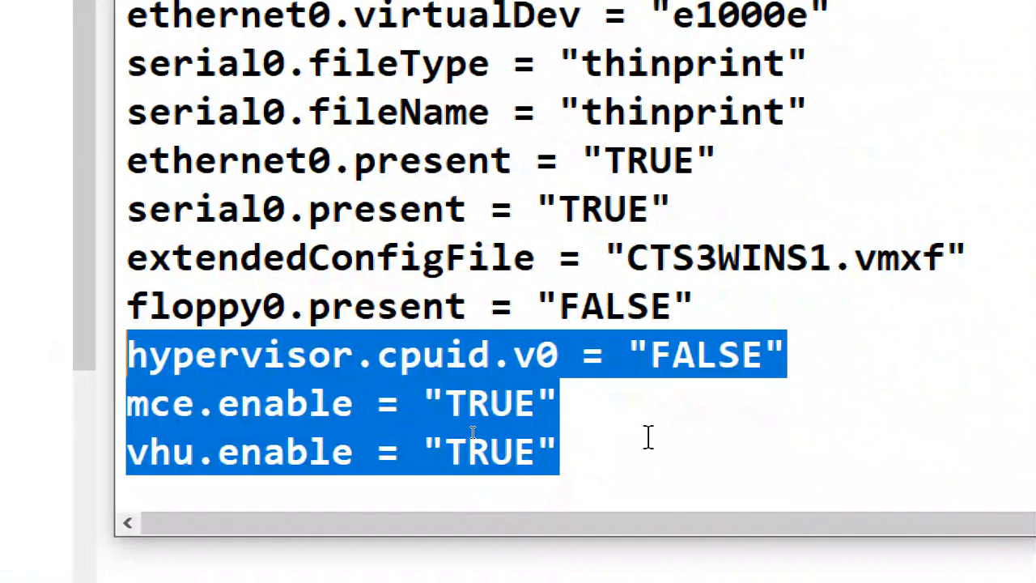
left_click(648, 429)
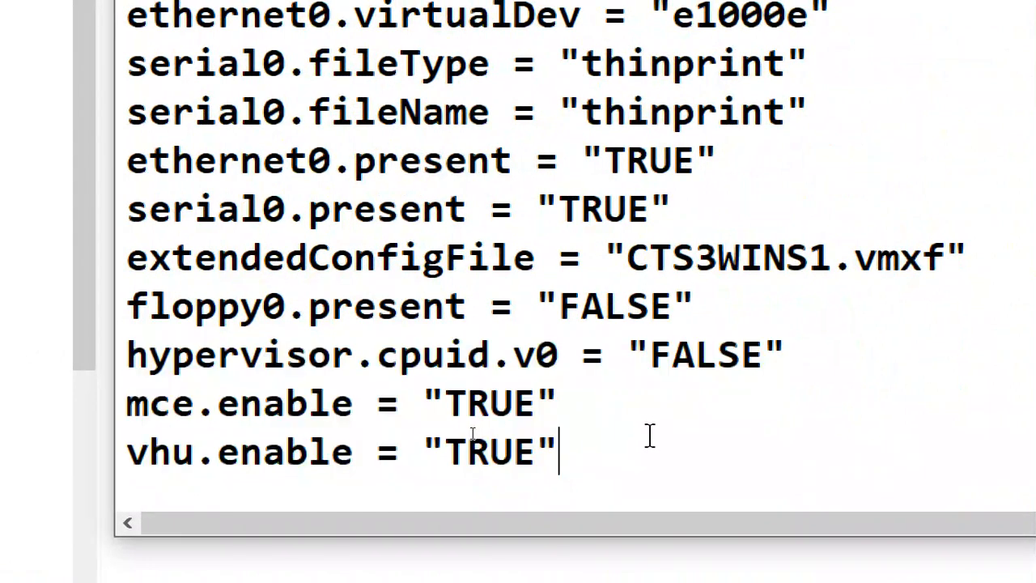
left_click_drag(649, 435, 89, 350)
left_click(664, 441)
Step: Check the hypervisor.cpuid.v0 = "FALSE", mce.enable and vhu.enable = "TRUE" lines, then close Notepad
left_click_drag(127, 356, 806, 364)
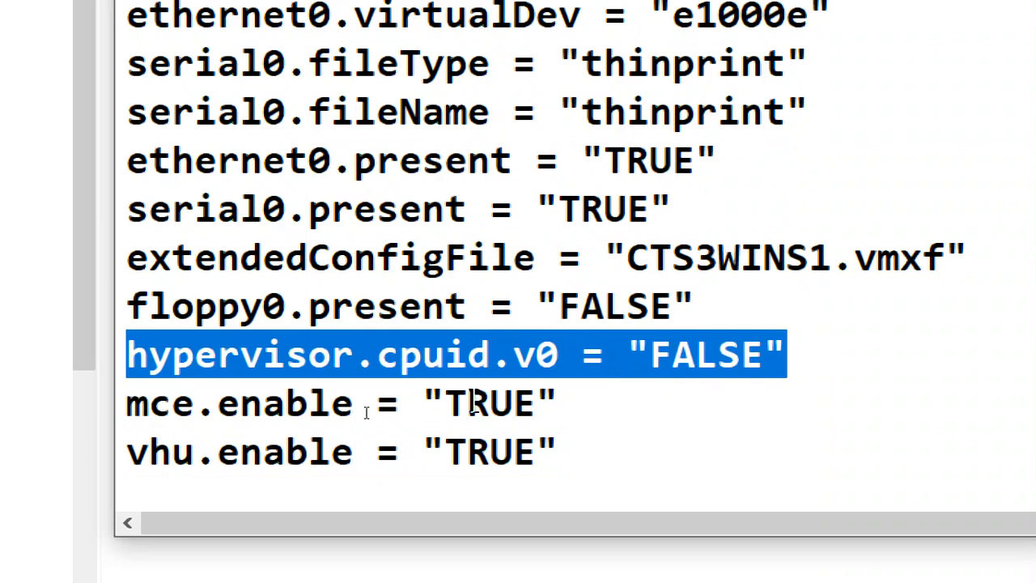
left_click(217, 355)
left_click(477, 356)
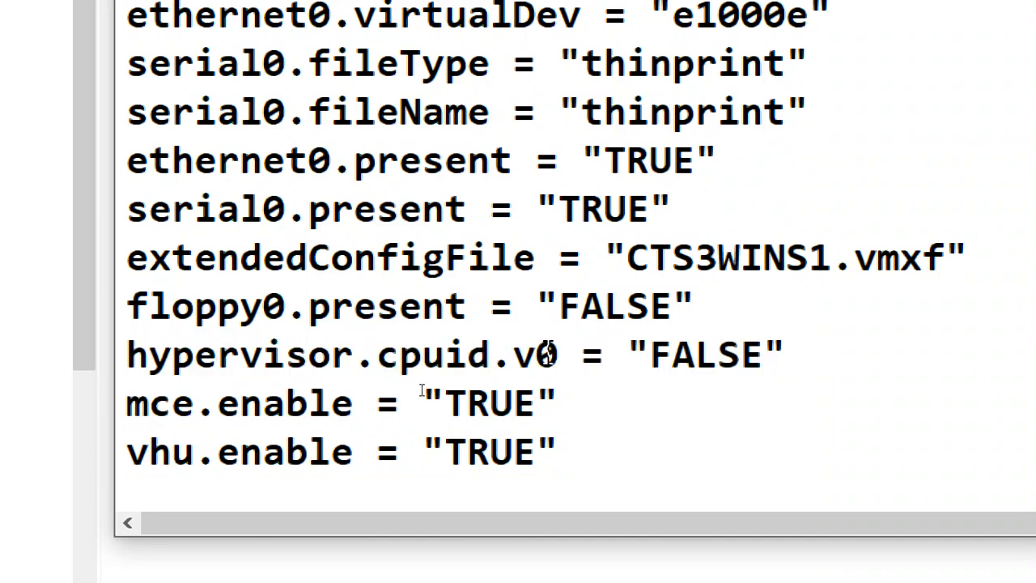
left_click_drag(802, 353, 113, 350)
left_click_drag(590, 450, 121, 395)
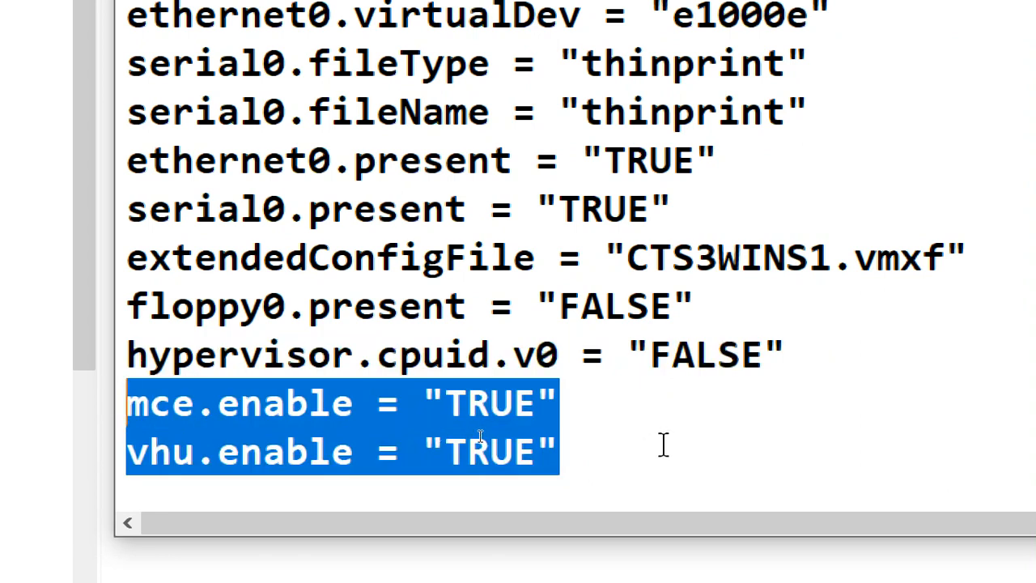
left_click_drag(851, 357, 117, 354)
left_click(688, 486)
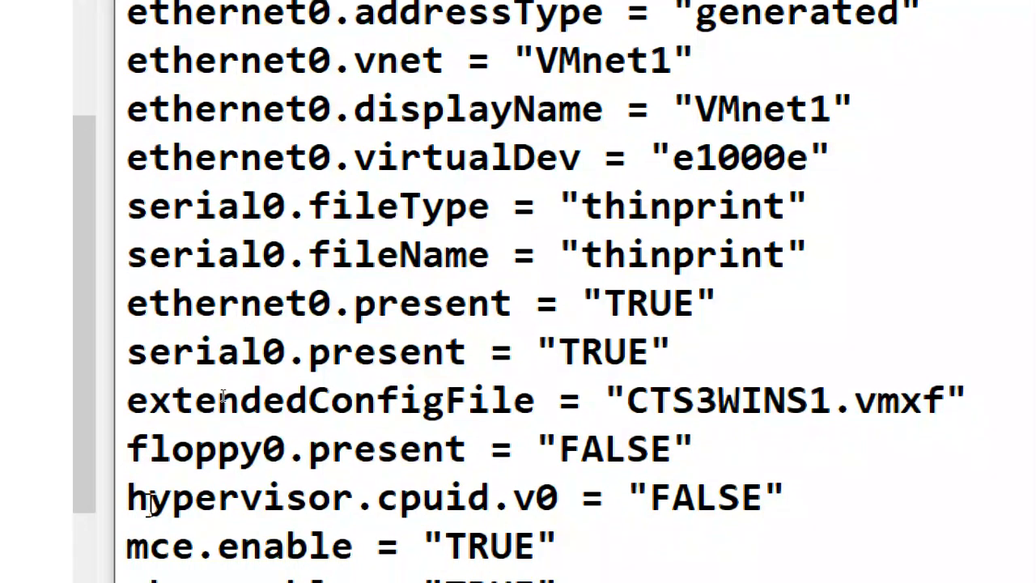
left_click_drag(151, 502, 675, 497)
left_click(758, 497)
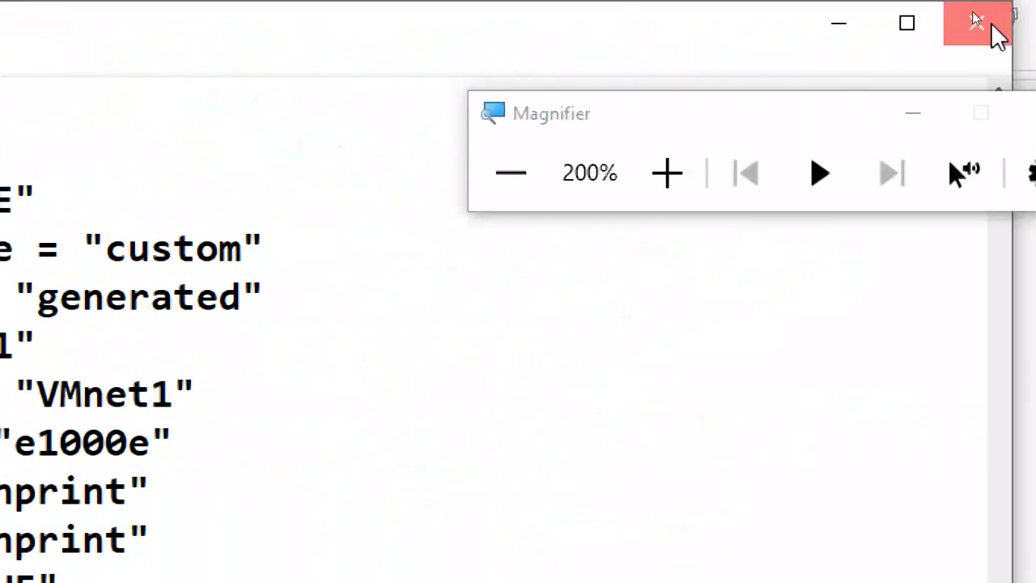
left_click(999, 33)
Step: Save the edited .vmx file and return to the VMware Workstation window
left_click(374, 373)
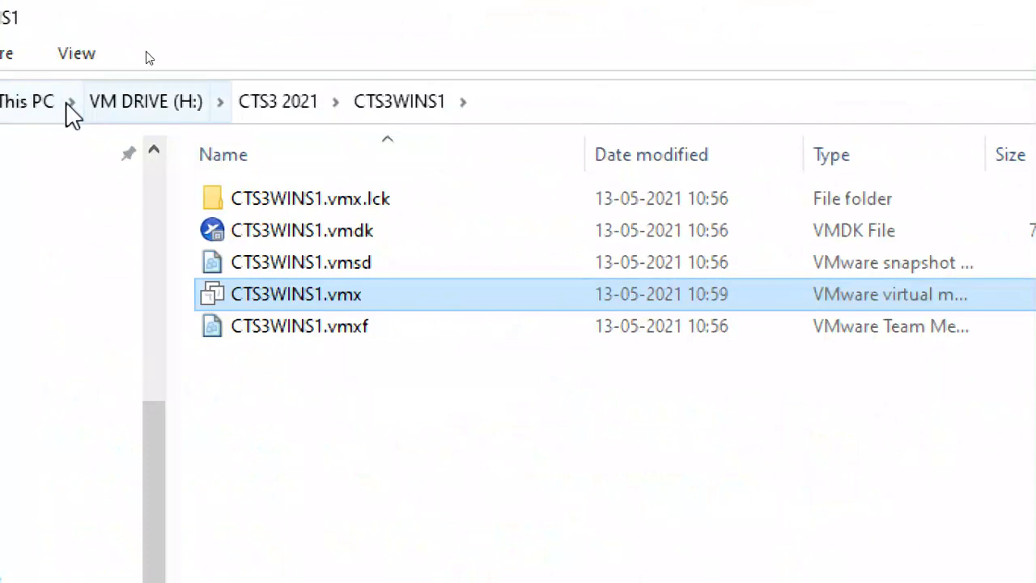
left_click(32, 106)
left_click(957, 14)
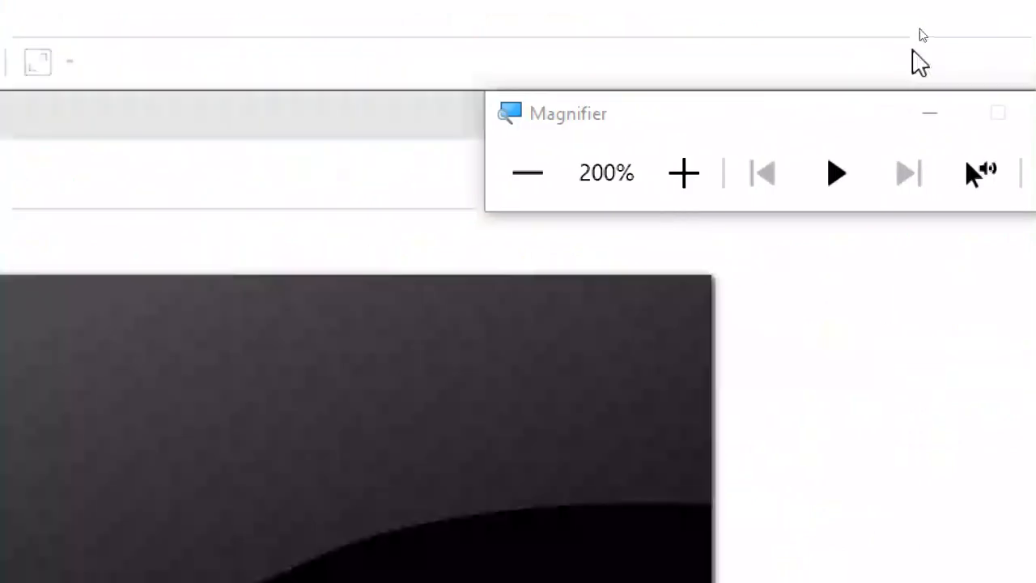
left_click(528, 181)
left_click(528, 181)
left_click(578, 141)
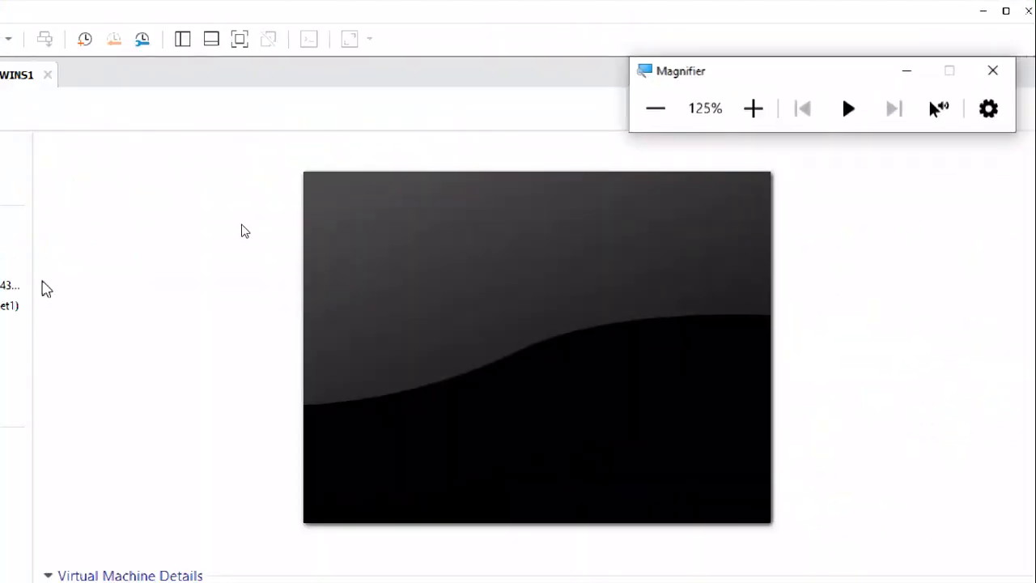
left_click(341, 168)
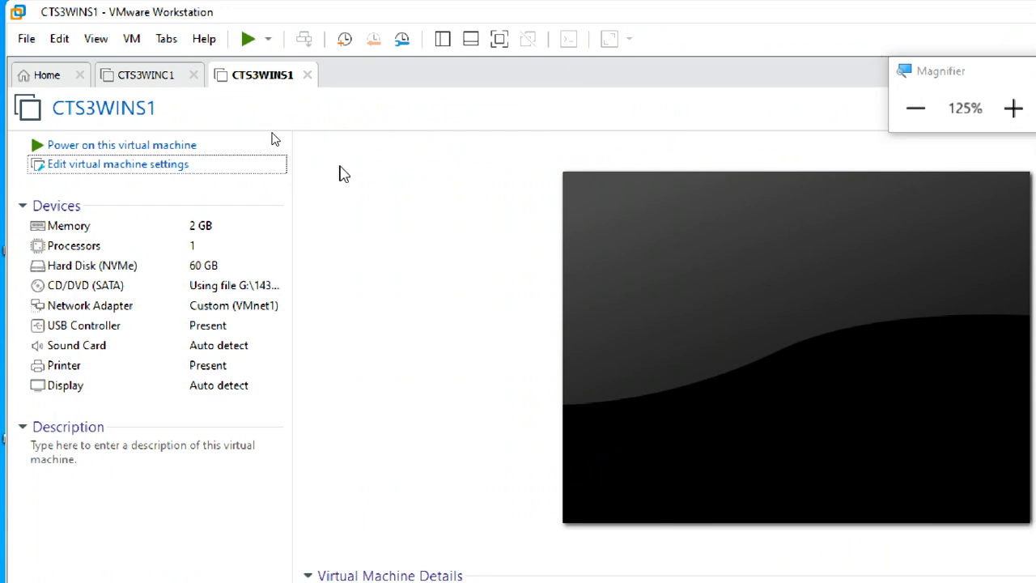
Step: Raise CTS3WINS1's memory from 2 GB to 4 GB in VM settings and confirm
left_click(168, 167)
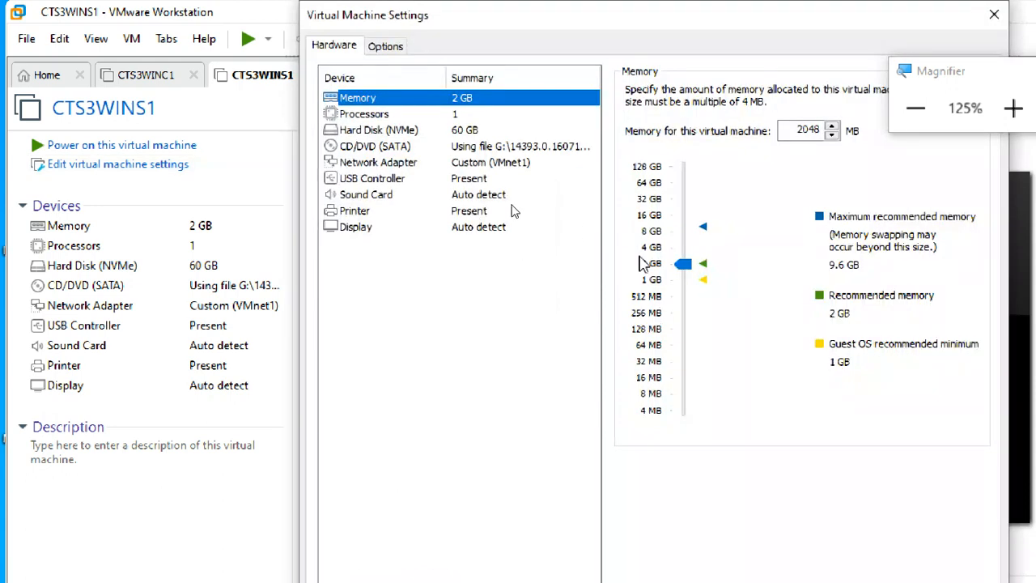
left_click(647, 251)
left_click(1014, 108)
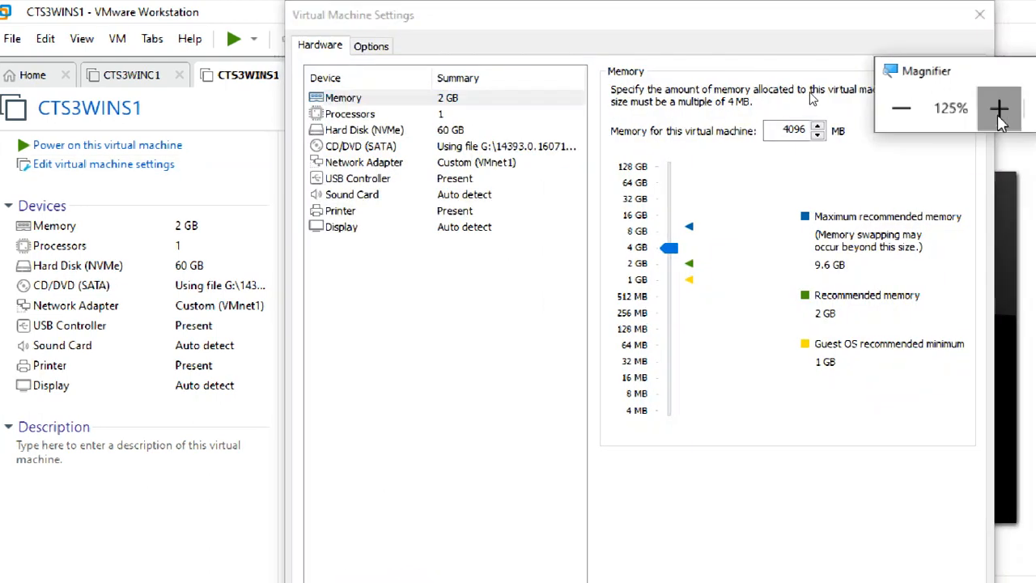
left_click(1013, 108)
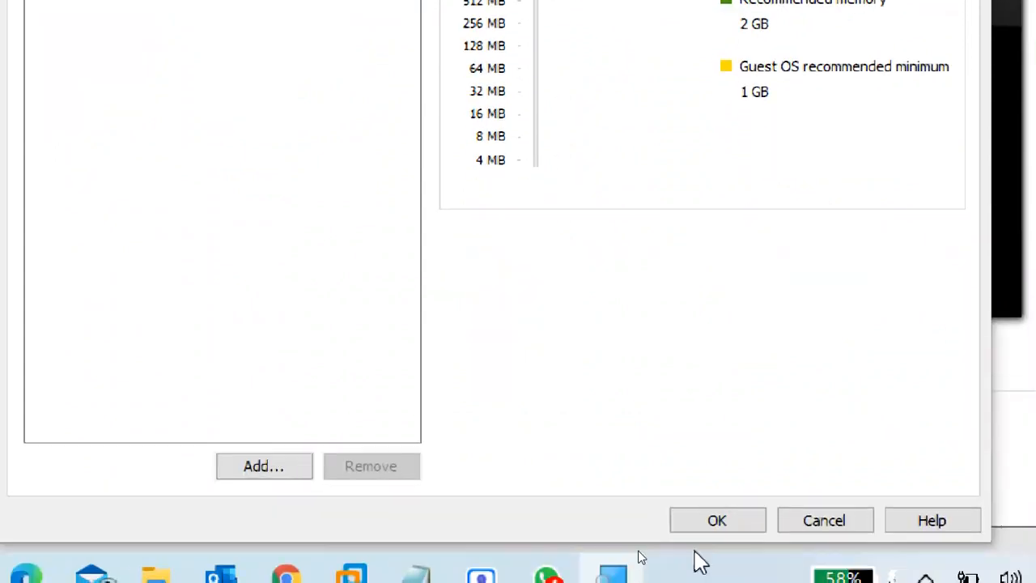
left_click(701, 522)
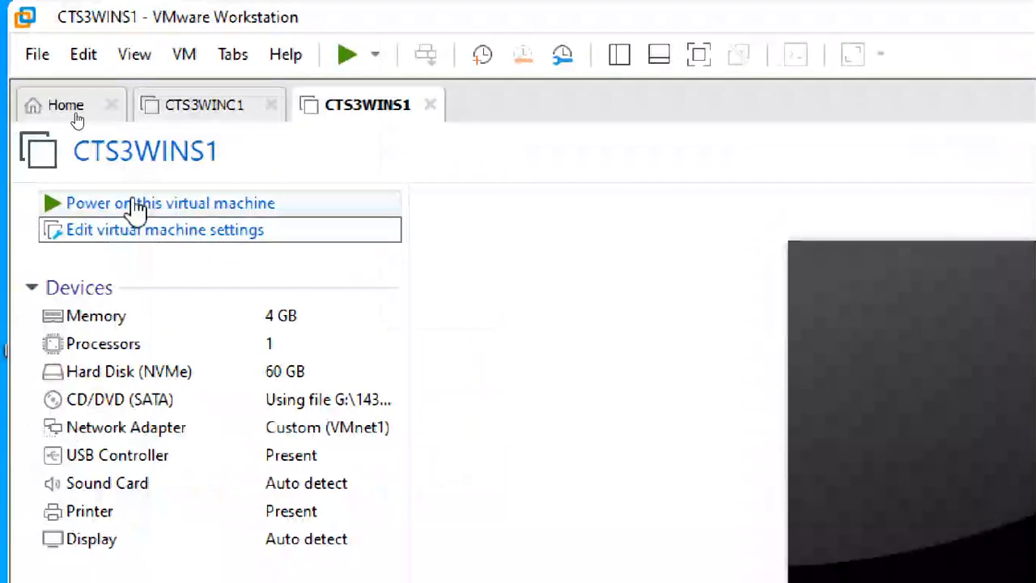
Step: Power on CTS3WINS1, maximize the VMware window and dismiss the install hint bar
left_click(187, 204)
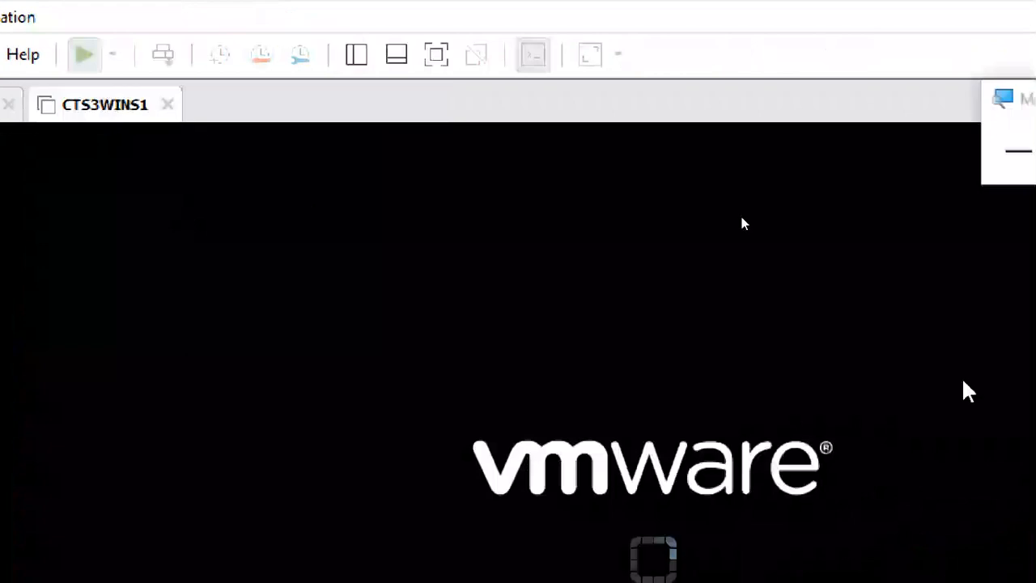
left_click(613, 170)
left_click(613, 170)
left_click(612, 170)
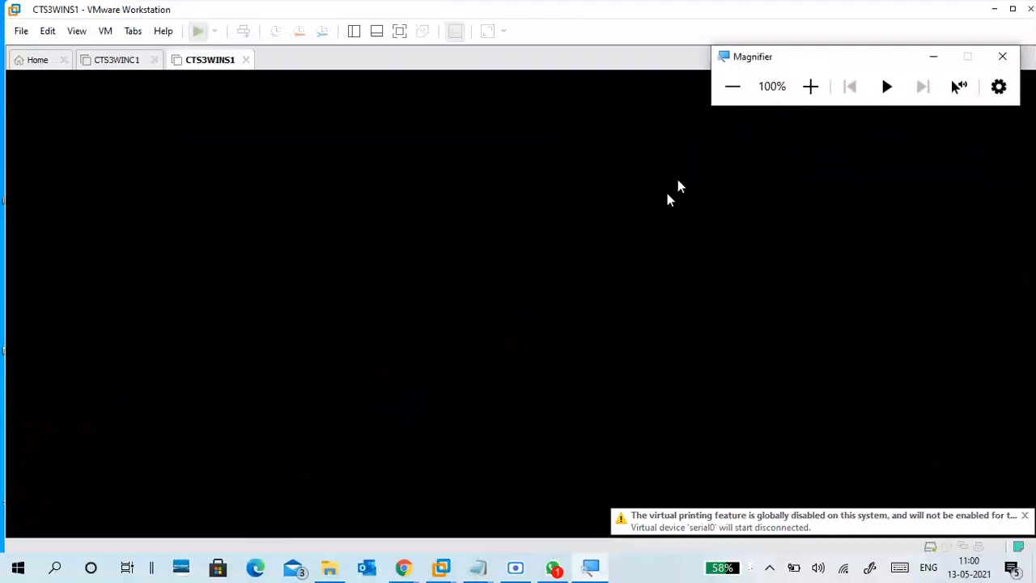
key("super+Down")
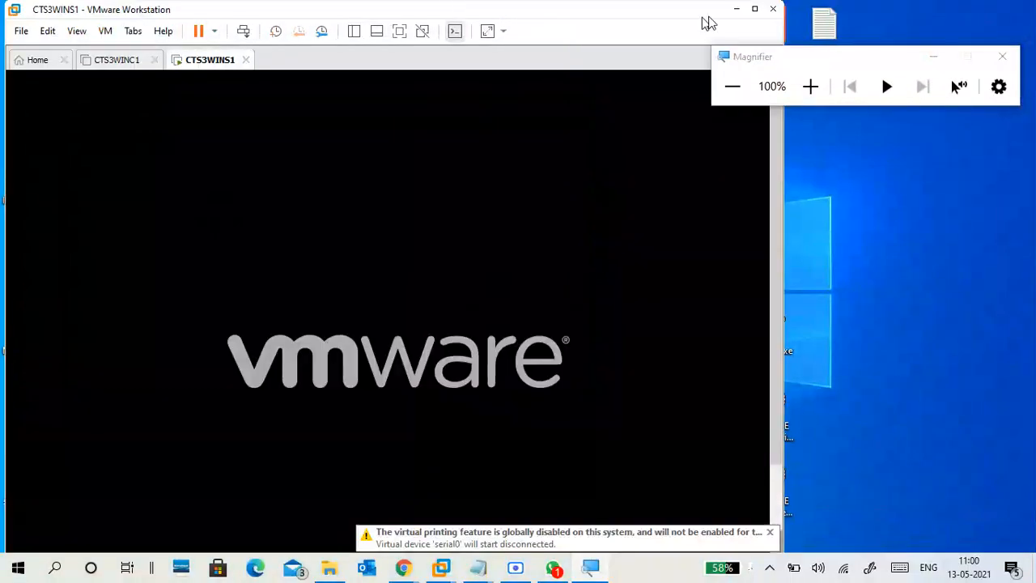
left_click(755, 9)
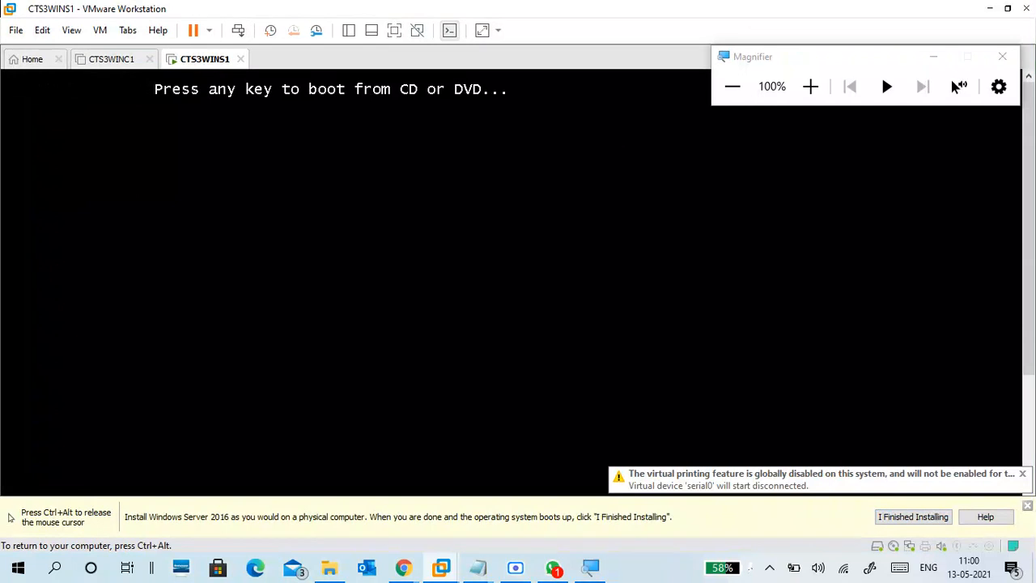
key("ctrl+alt")
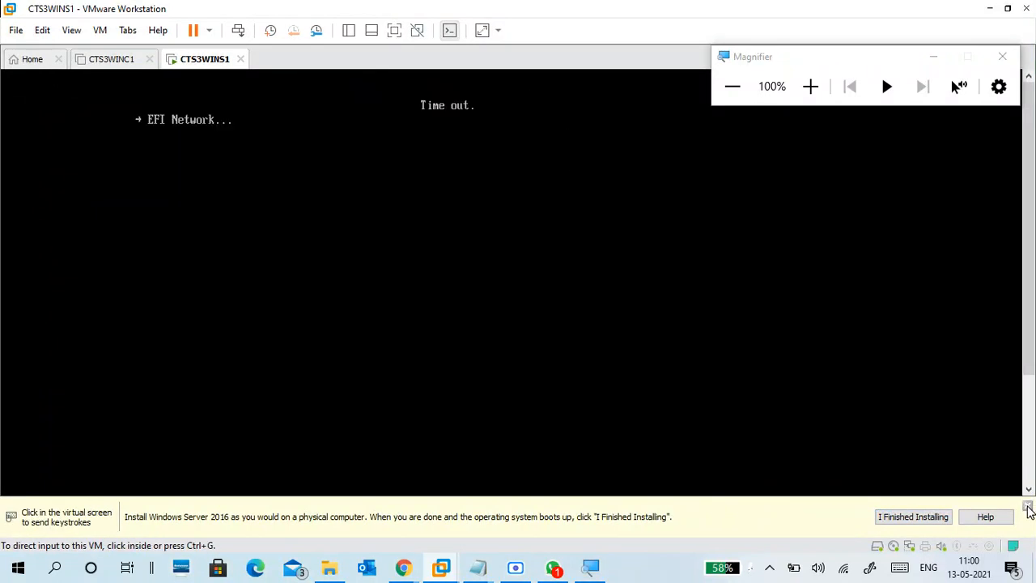
left_click(1028, 507)
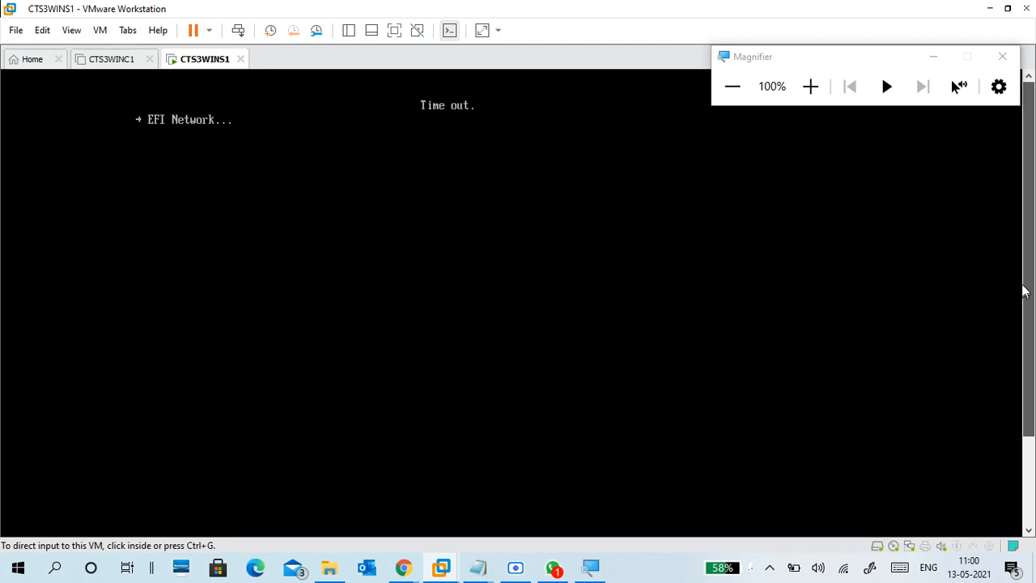
Step: Boot the VM from the installation DVD and switch it to full screen
left_click(583, 210)
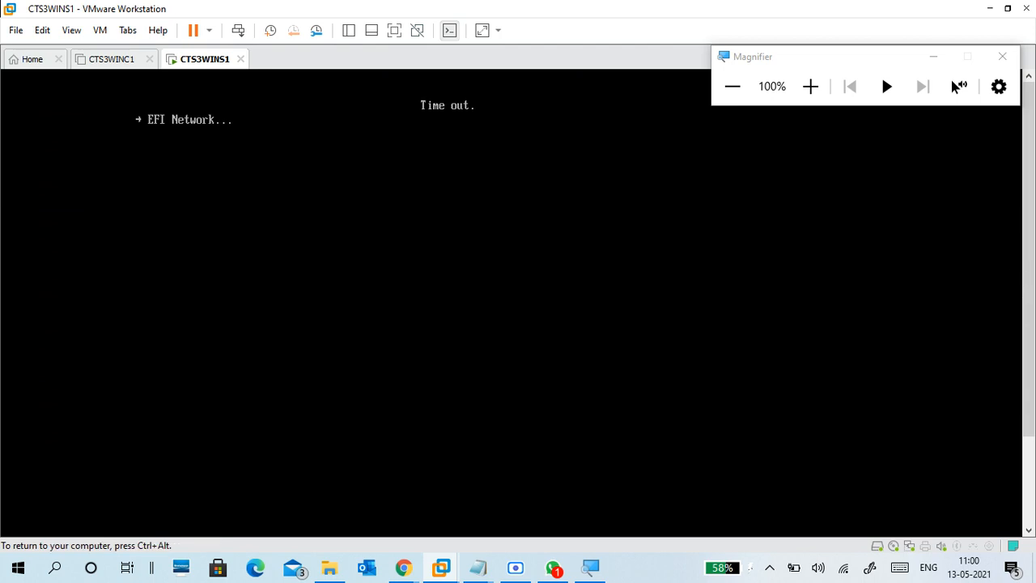
key("ctrl+alt")
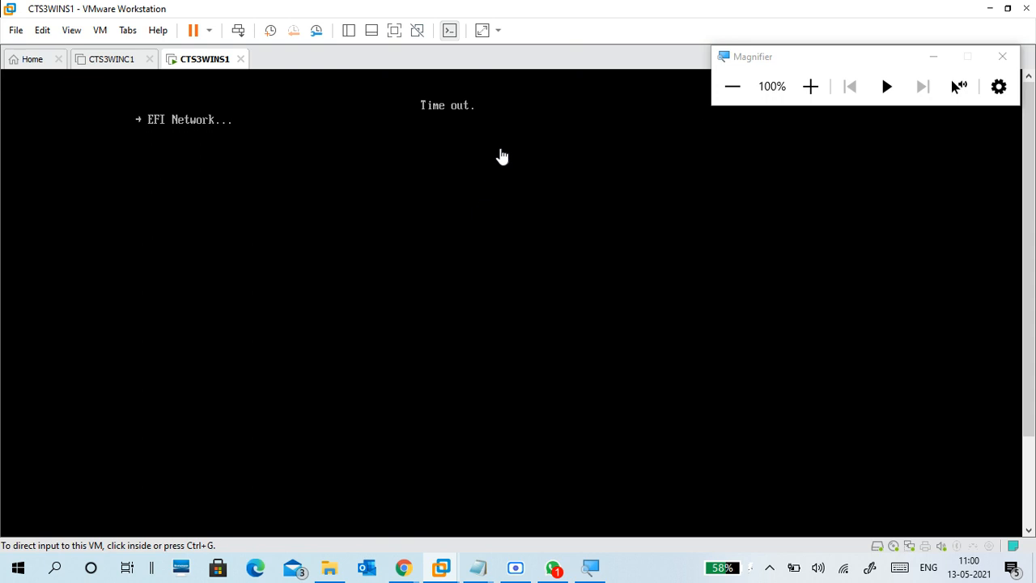
left_click(447, 246)
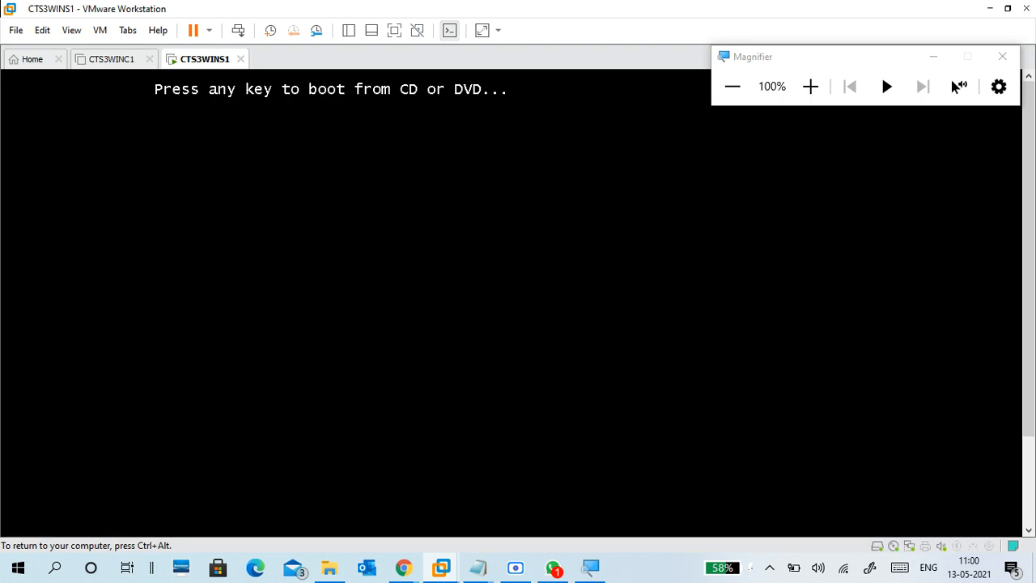
key("Return")
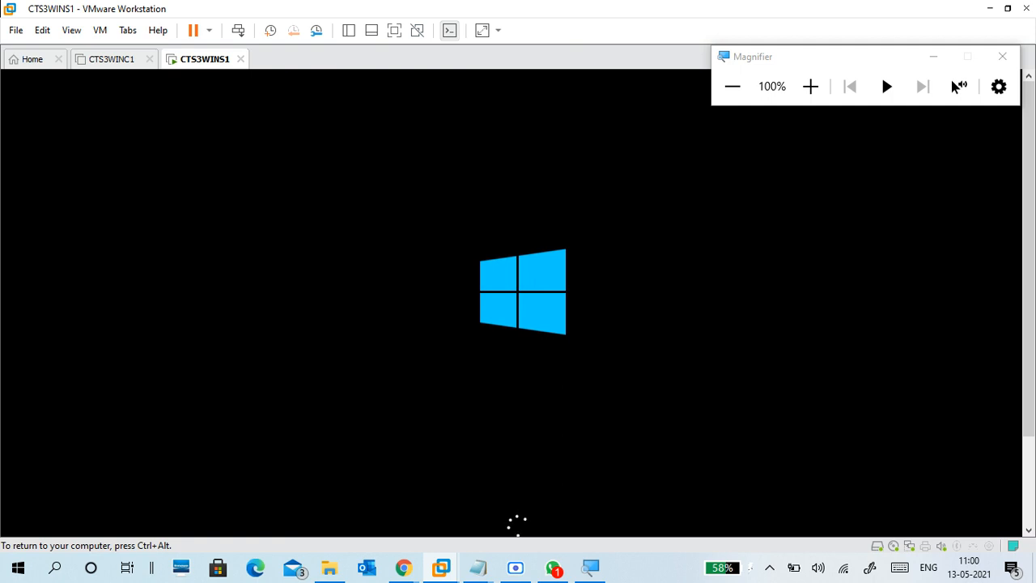
key("ctrl+alt")
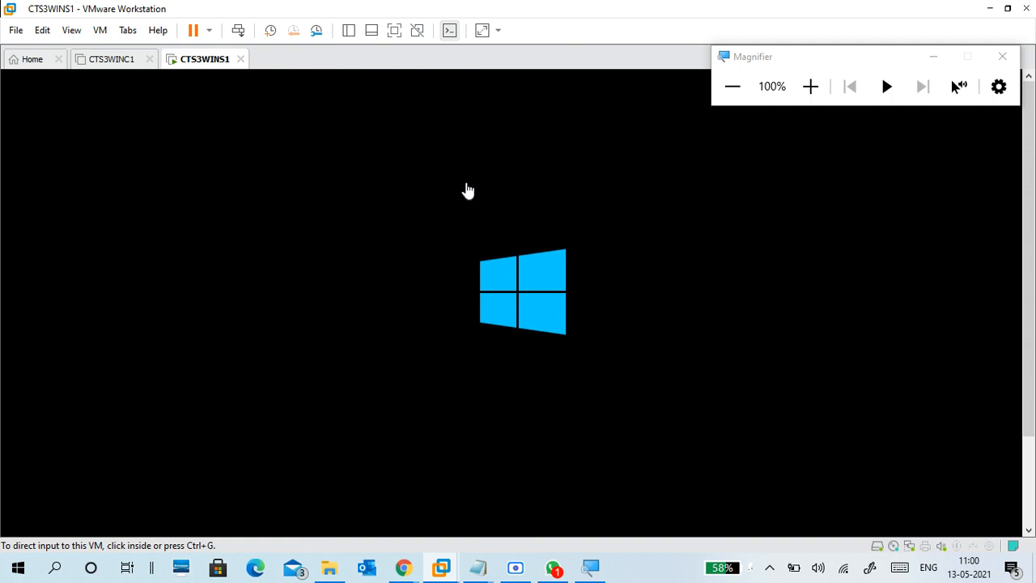
left_click(396, 34)
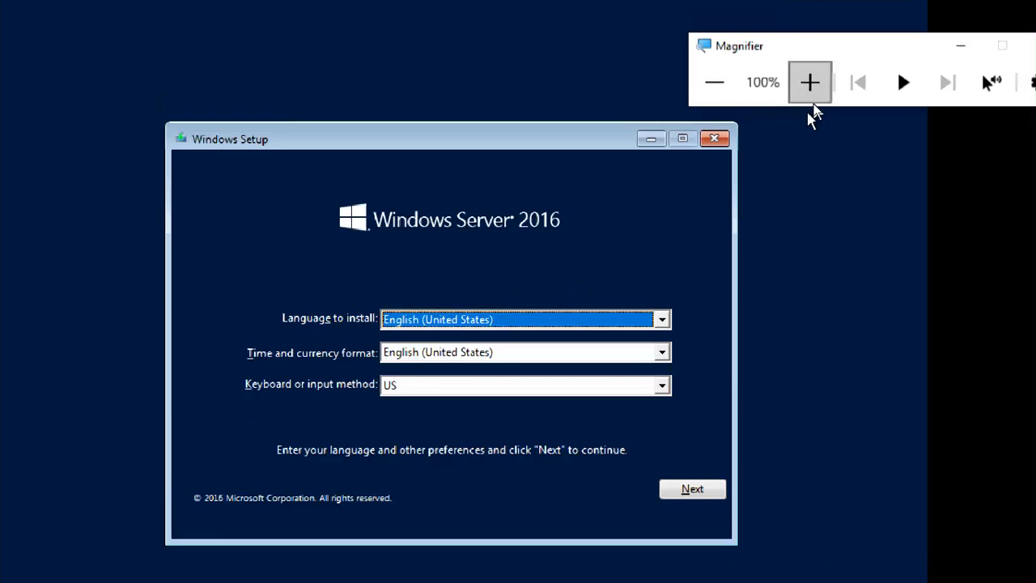
Step: Pick English (India) as the time and currency format and continue past the language page
left_click(809, 91)
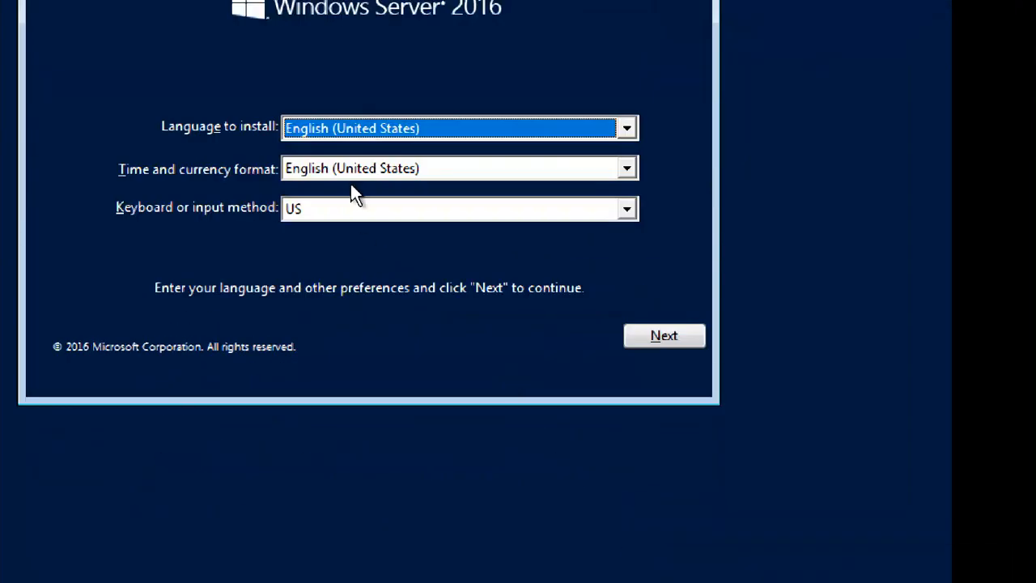
left_click(351, 172)
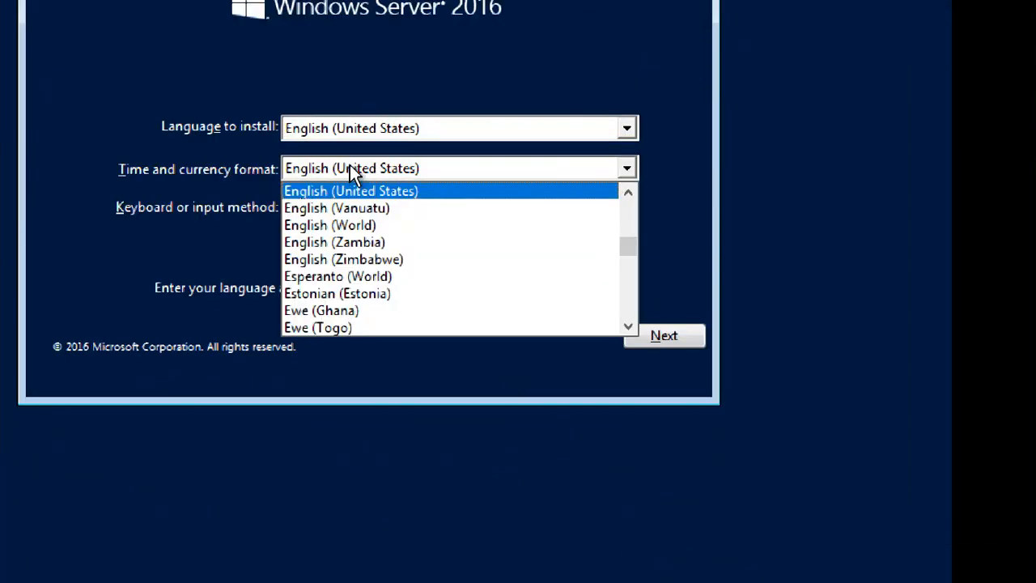
key("Up")
key("Up")
key("Up")
key("Up")
key("Up")
key("Up")
key("Up")
key("Up")
key("Up")
key("Up")
key("Up")
key("Up")
key("Up")
key("Up")
key("Up")
key("Up")
key("Up")
key("Up")
key("Up")
key("Up")
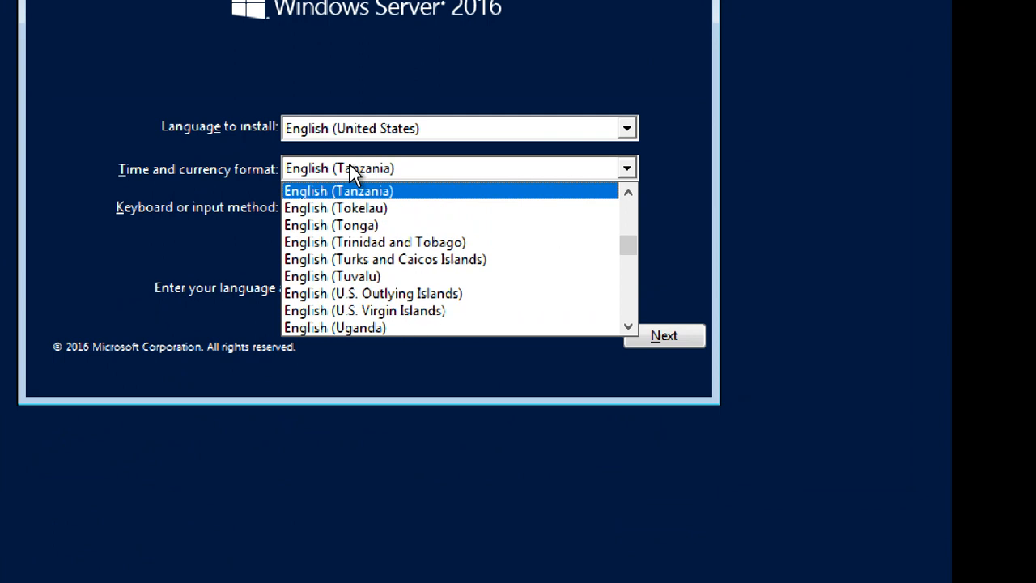
key("Up")
key("Up")
key("Up")
key("Up")
key("Up")
key("Up")
key("Up")
key("Up")
key("Up")
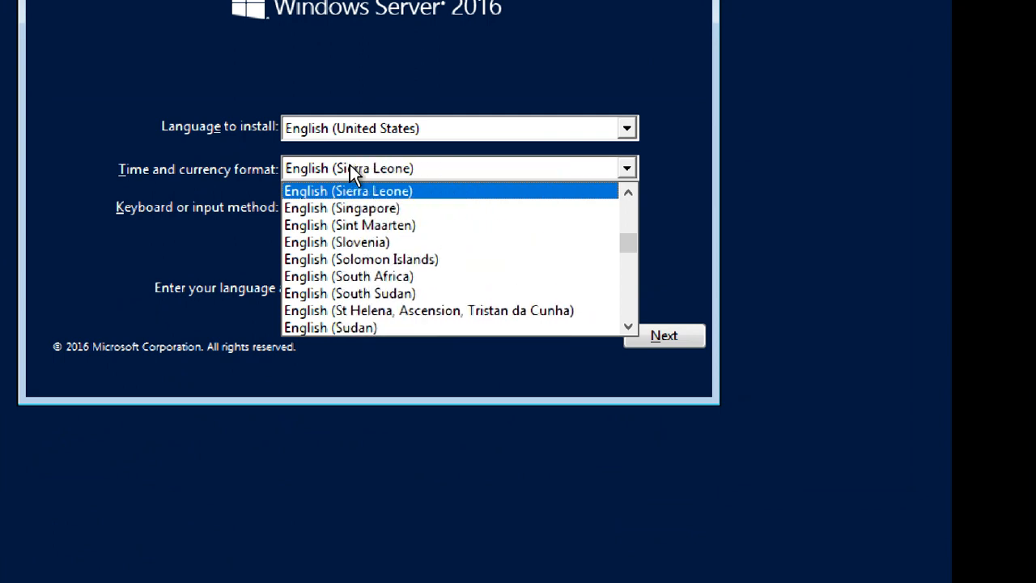
key("Up")
key("Up")
key("Up")
key("Up")
key("Up")
key("Up")
key("Up")
key("Up")
key("Up")
key("Up")
key("Up")
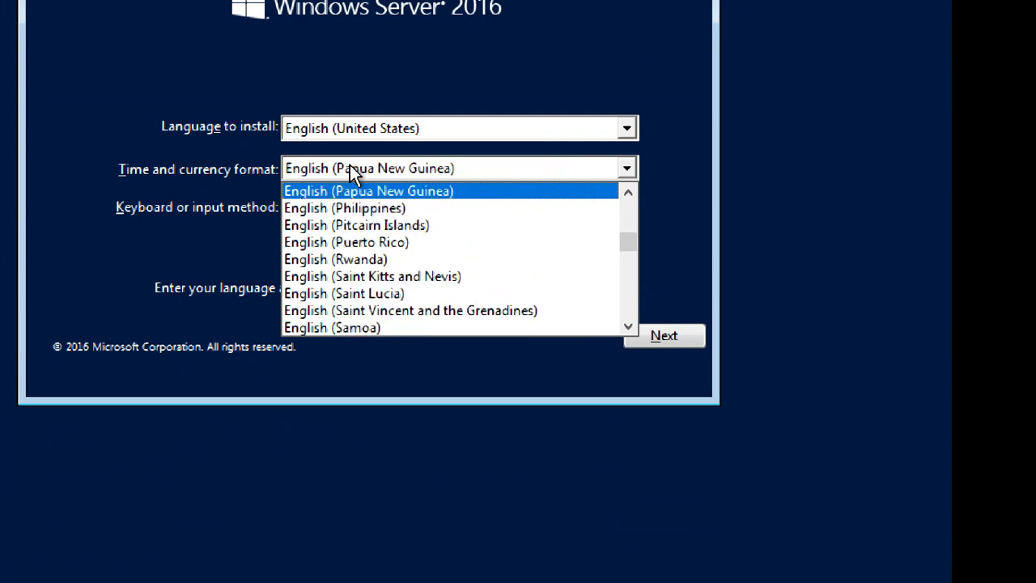
key("Up")
key("Up")
key("Up")
key("Up")
key("Up")
key("Up")
key("Up")
key("Up")
key("Up")
key("Up")
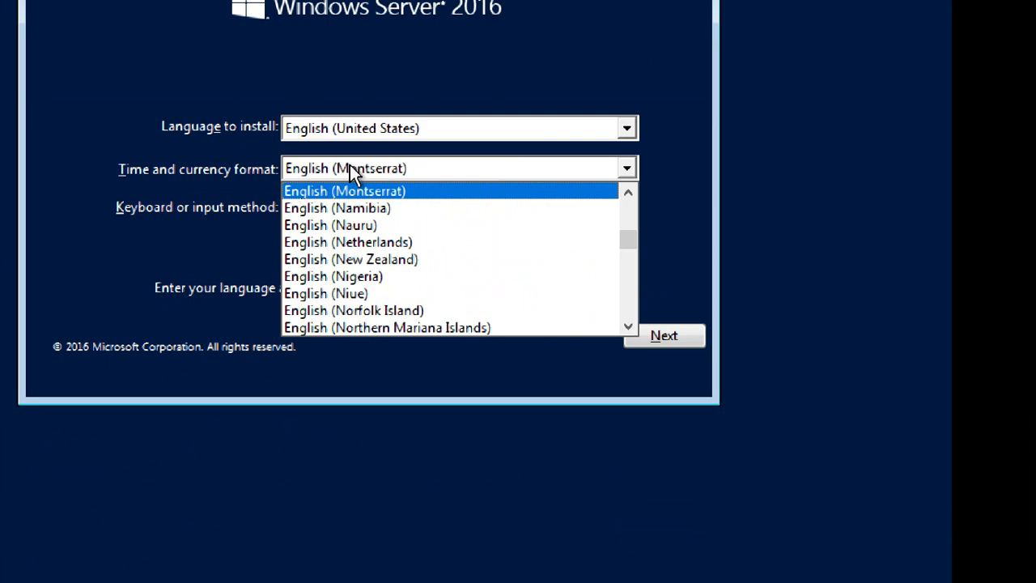
key("Up")
key("Up")
key("Up")
key("Up")
key("Up")
key("Up")
key("Up")
key("Up")
key("Up")
key("Up")
key("Up")
key("Up")
key("Up")
key("Up")
key("Up")
key("Up")
key("Up")
key("Up")
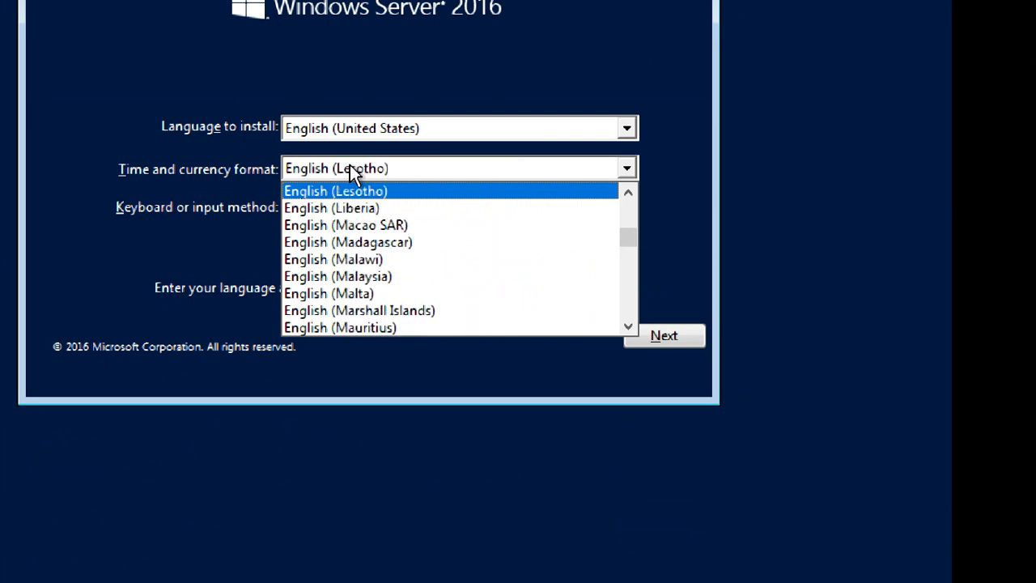
key("Down")
key("Down")
key("Down")
key("Down")
key("Down")
key("Down")
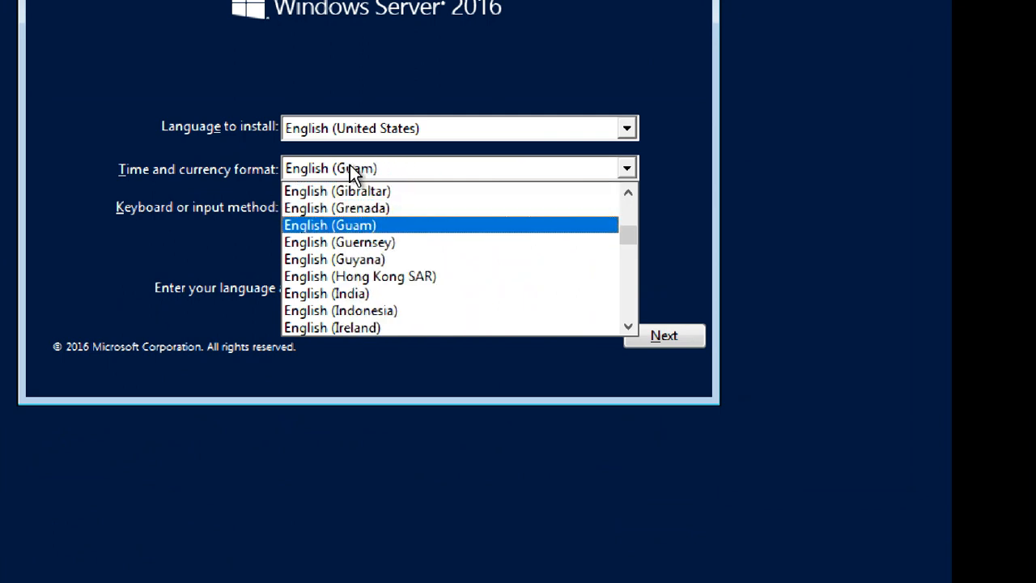
key("Return")
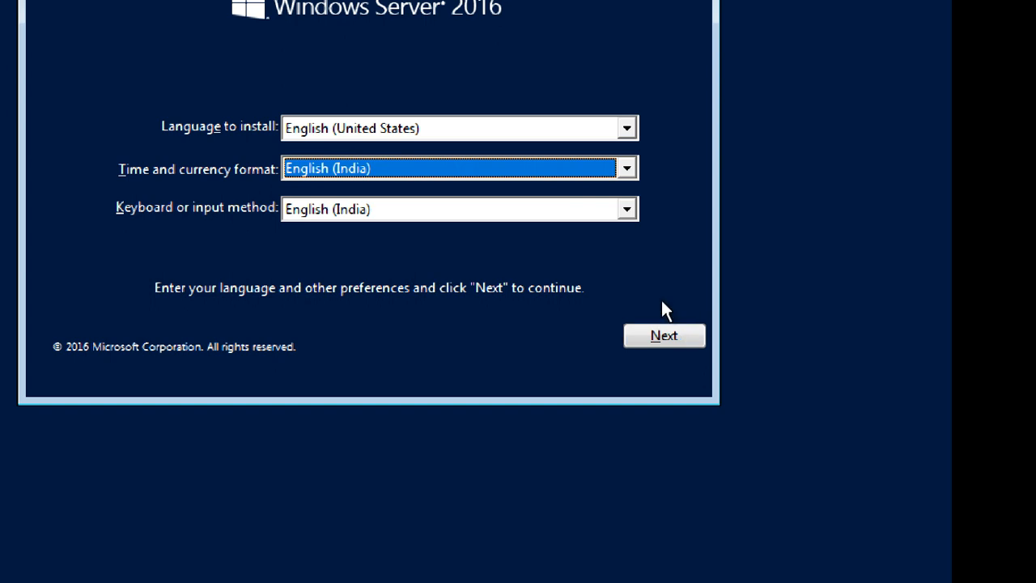
left_click(666, 336)
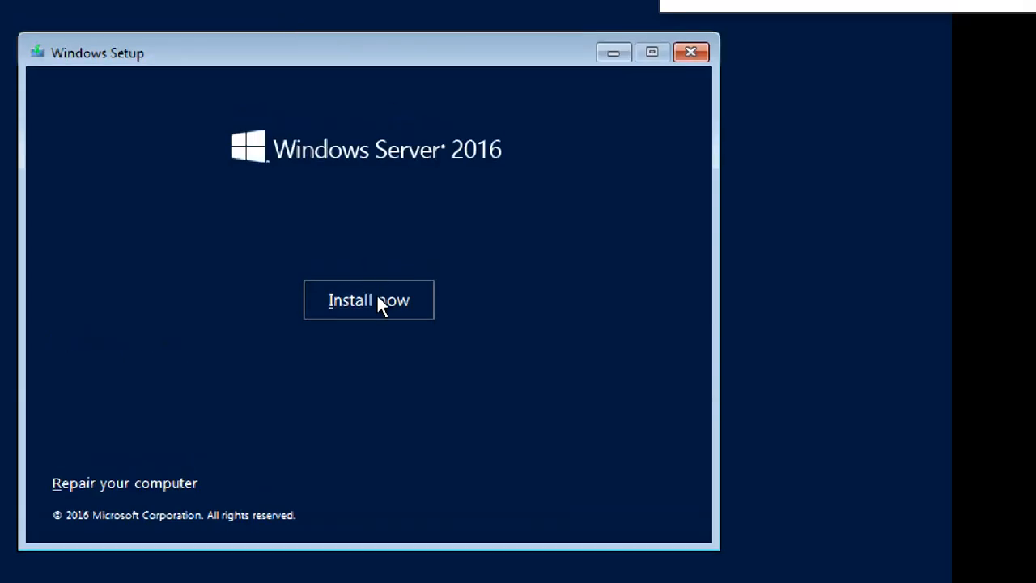
Step: Start the Windows Server installation with Install now
left_click(377, 300)
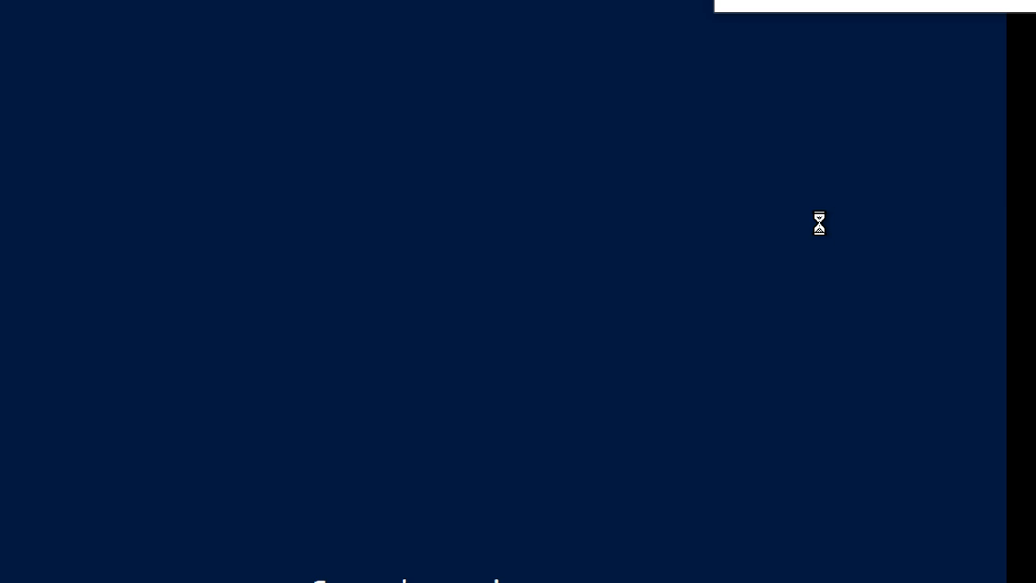
left_click(764, 52)
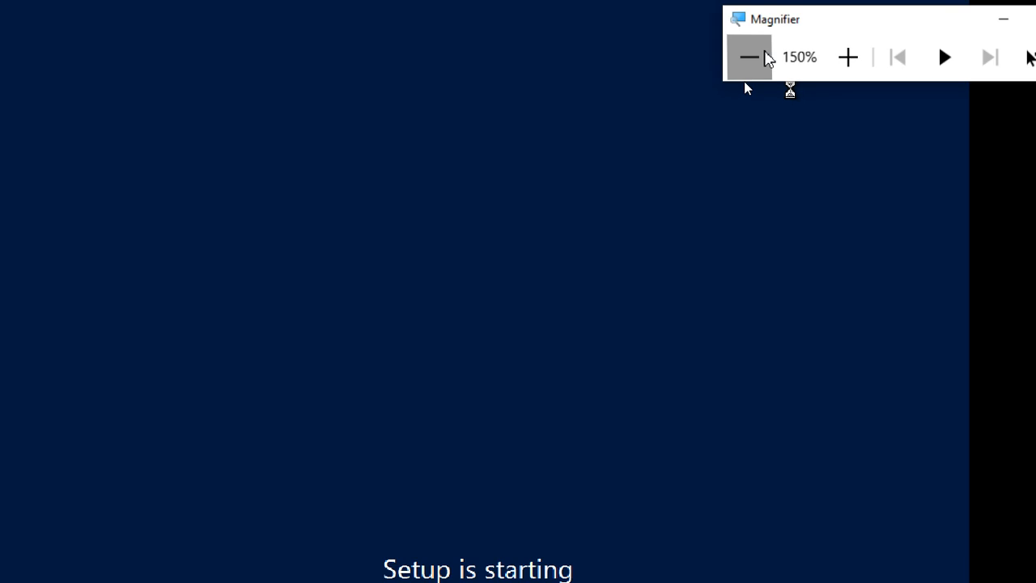
left_click(703, 275)
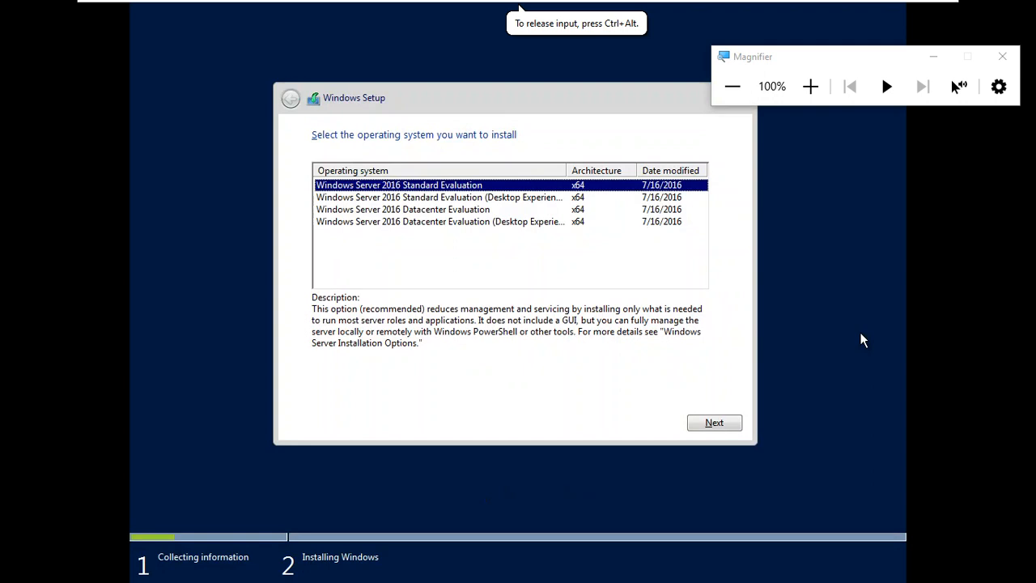
left_click(826, 102)
left_click(826, 102)
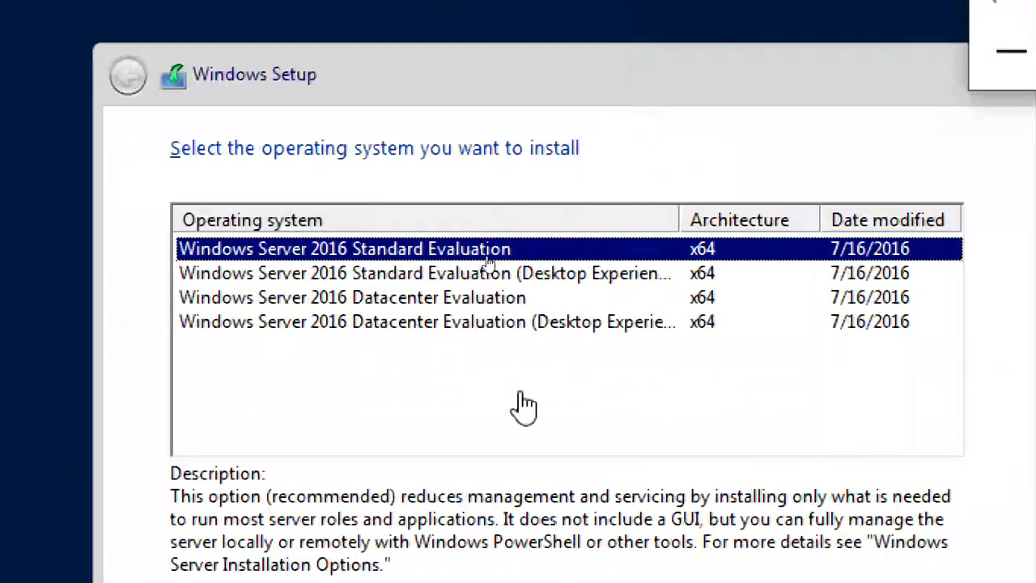
Step: Compare edition descriptions and choose Windows Server 2016 Datacenter Evaluation (Desktop Experience)
left_click(510, 322)
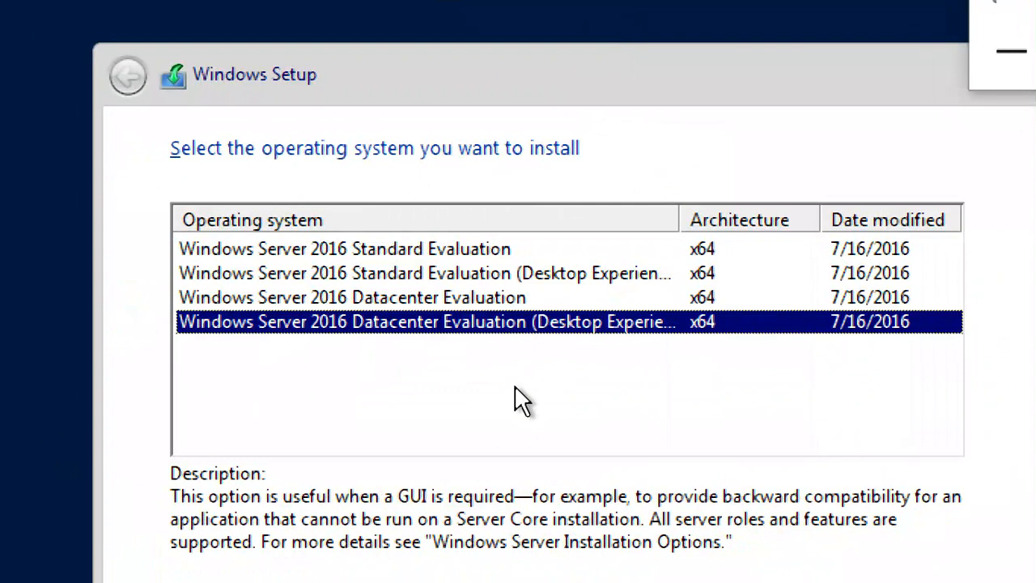
left_click(451, 248)
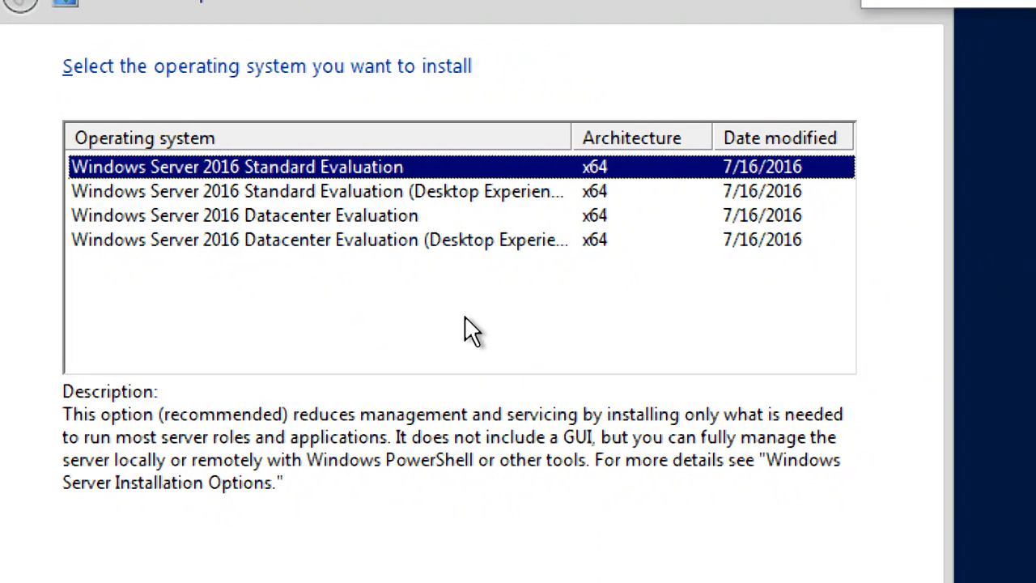
left_click(471, 194)
left_click_drag(571, 136, 615, 136)
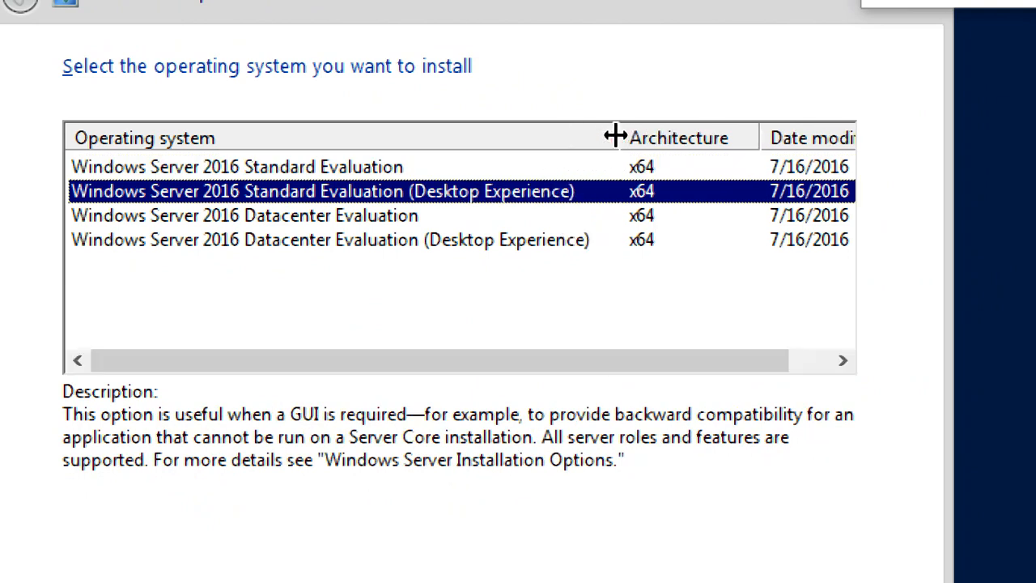
left_click(472, 251)
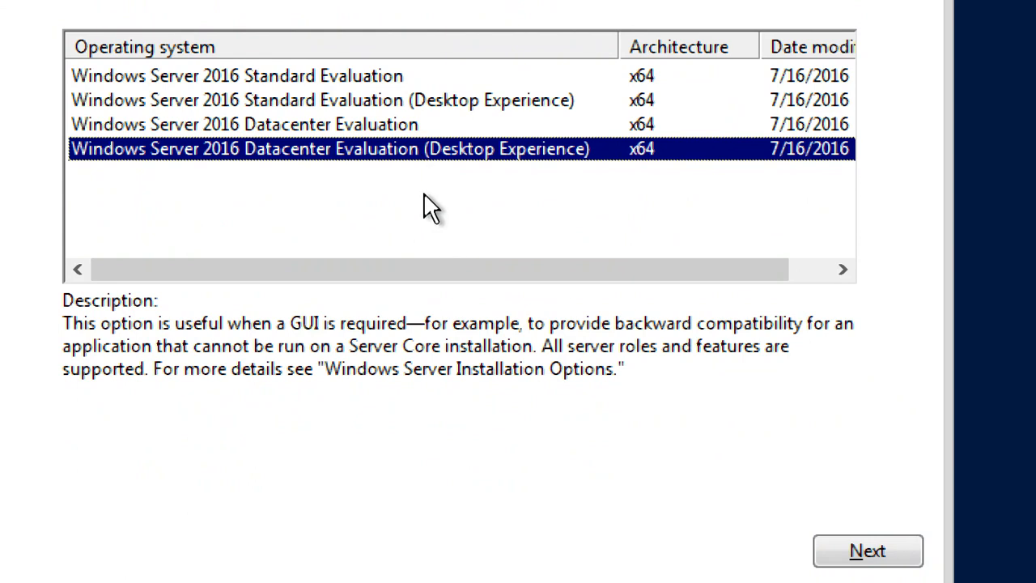
left_click(850, 552)
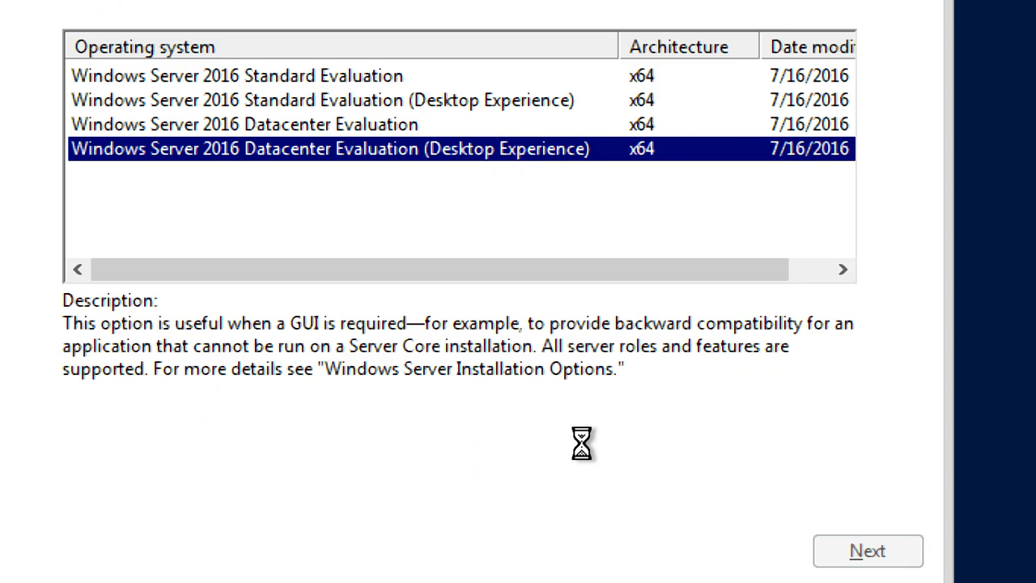
Step: Accept the license, choose Custom install and create a 61440 MB partition on Drive 0
left_click(230, 475)
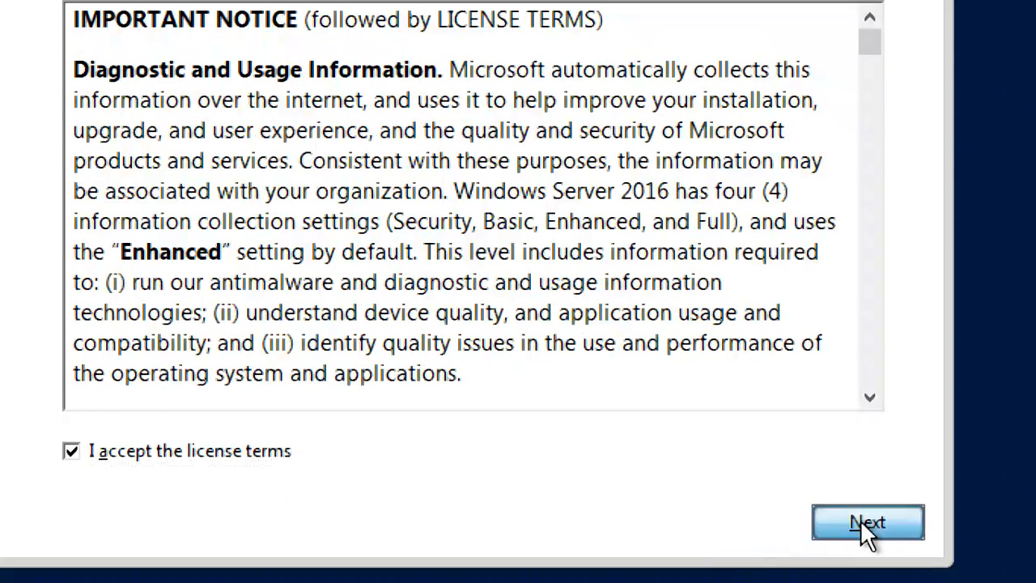
left_click(860, 520)
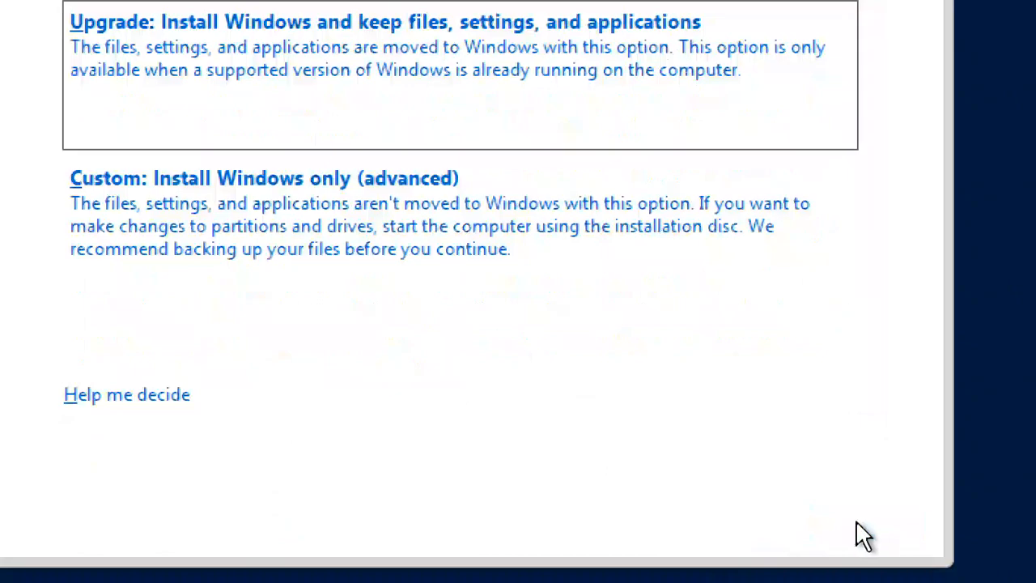
left_click(304, 259)
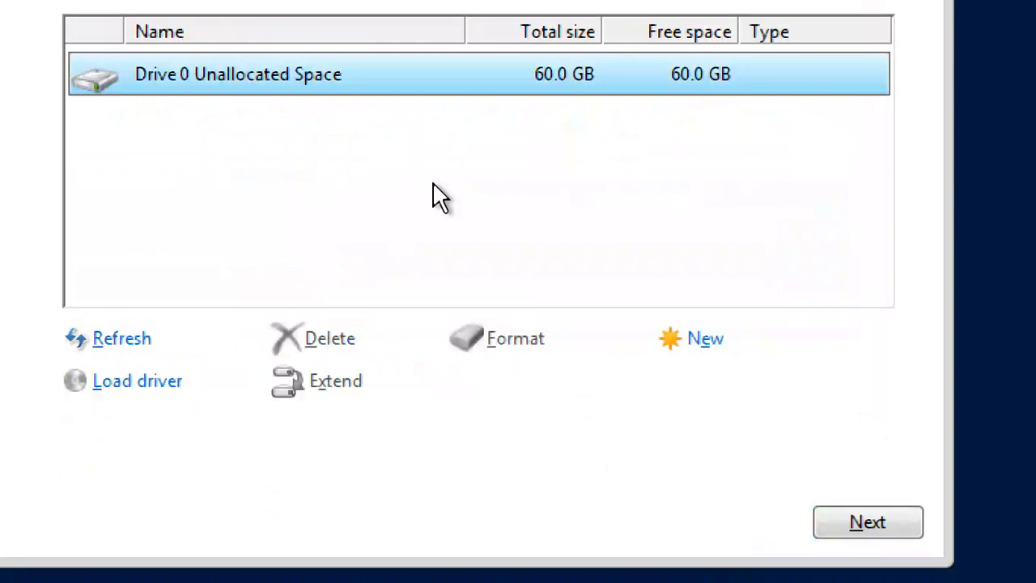
left_click(705, 340)
left_click(725, 380)
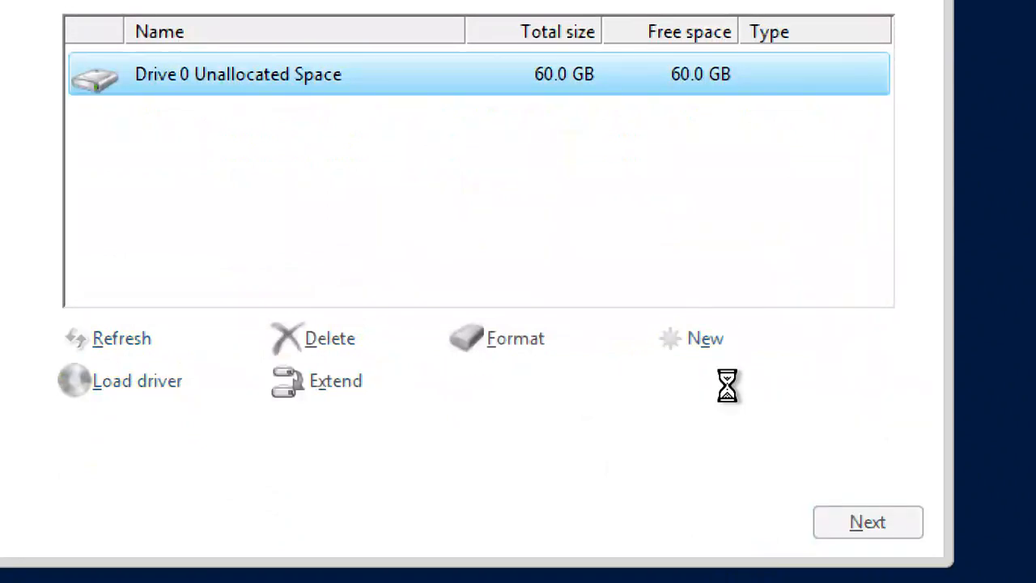
left_click(727, 382)
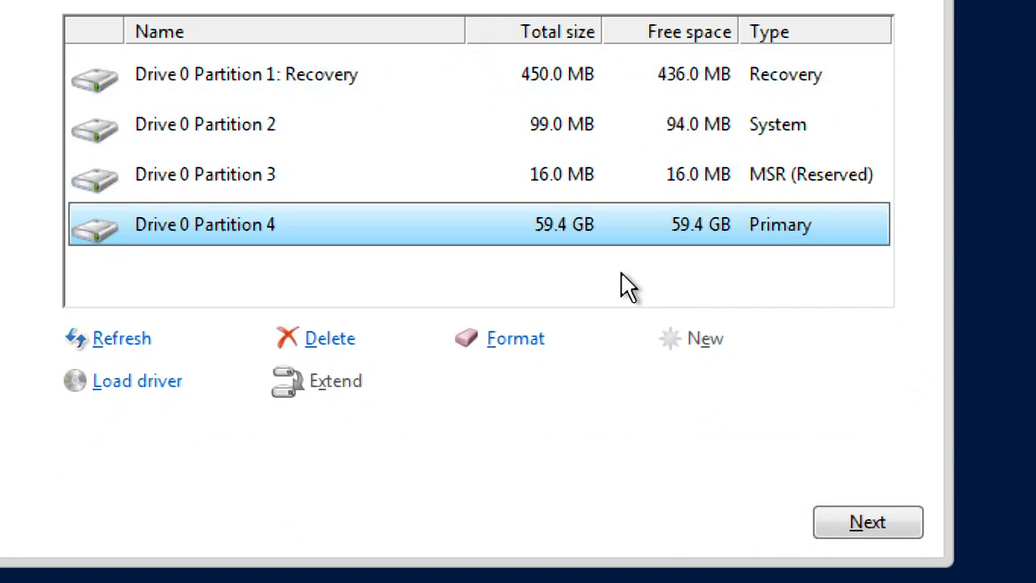
Step: Start installing Windows onto Drive 0 Partition 4 and reset magnification to 100%
left_click(838, 522)
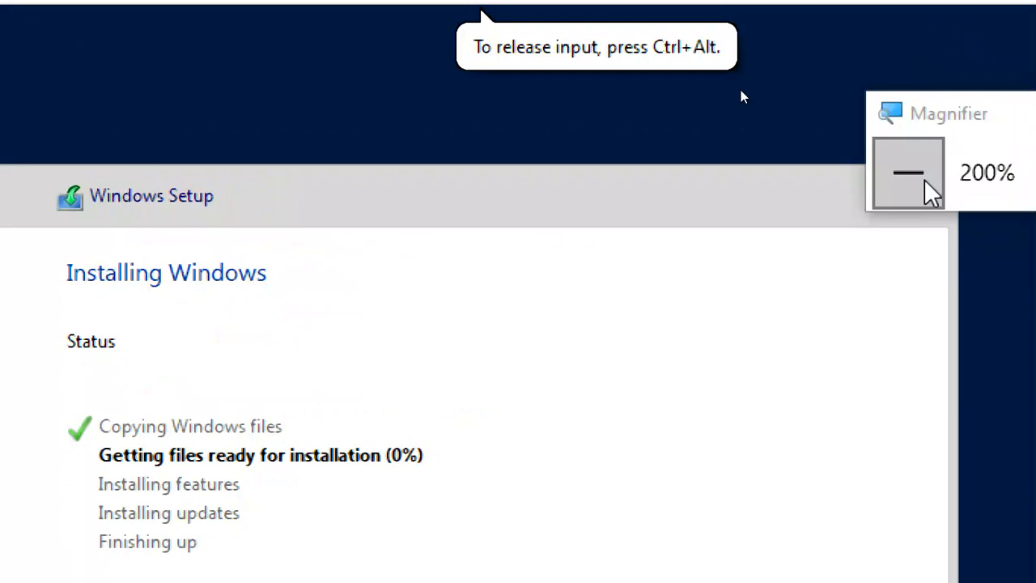
left_click(921, 178)
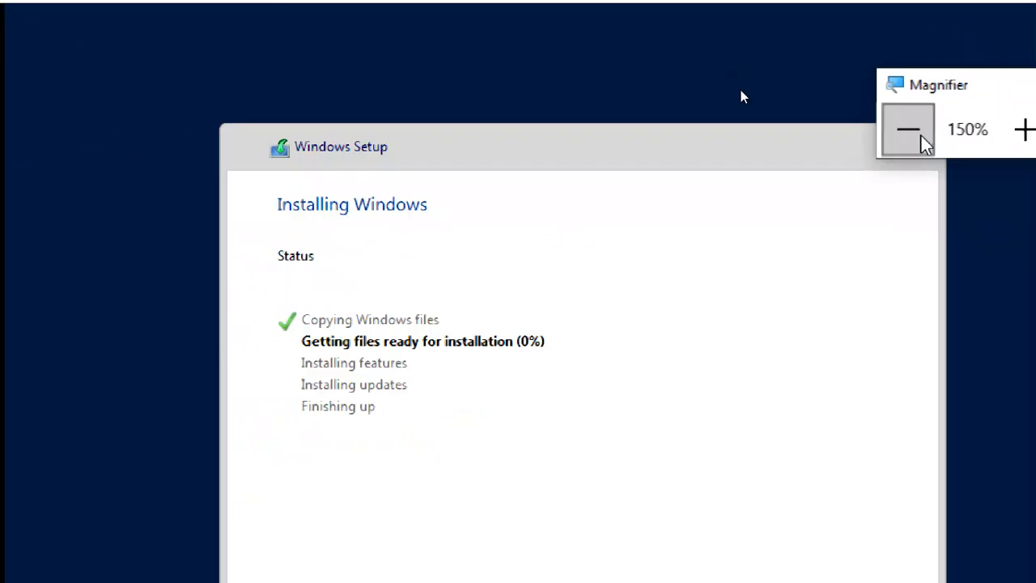
left_click(924, 140)
mouse_move(786, 6)
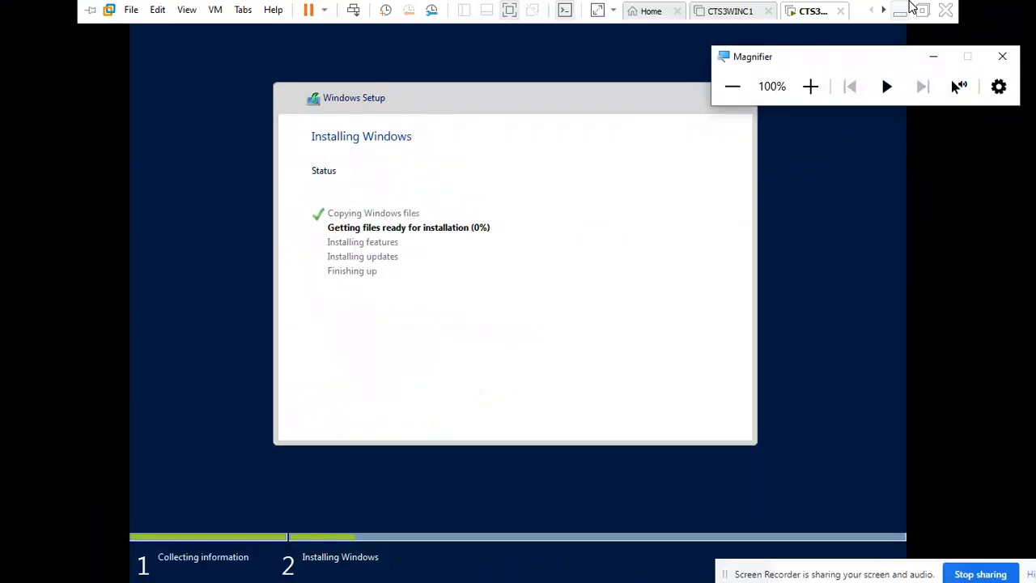
left_click_drag(882, 62, 974, 57)
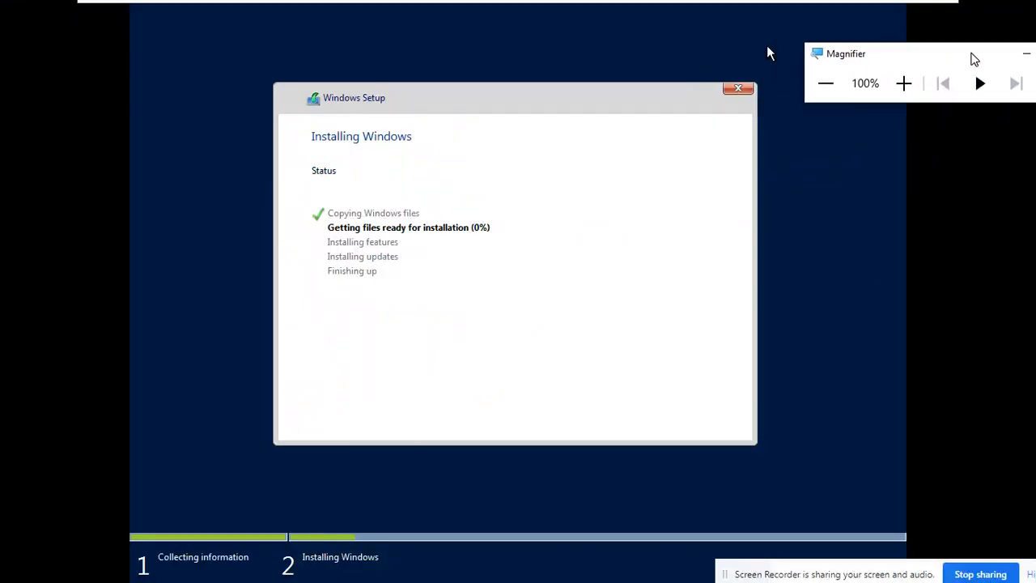
left_click(900, 10)
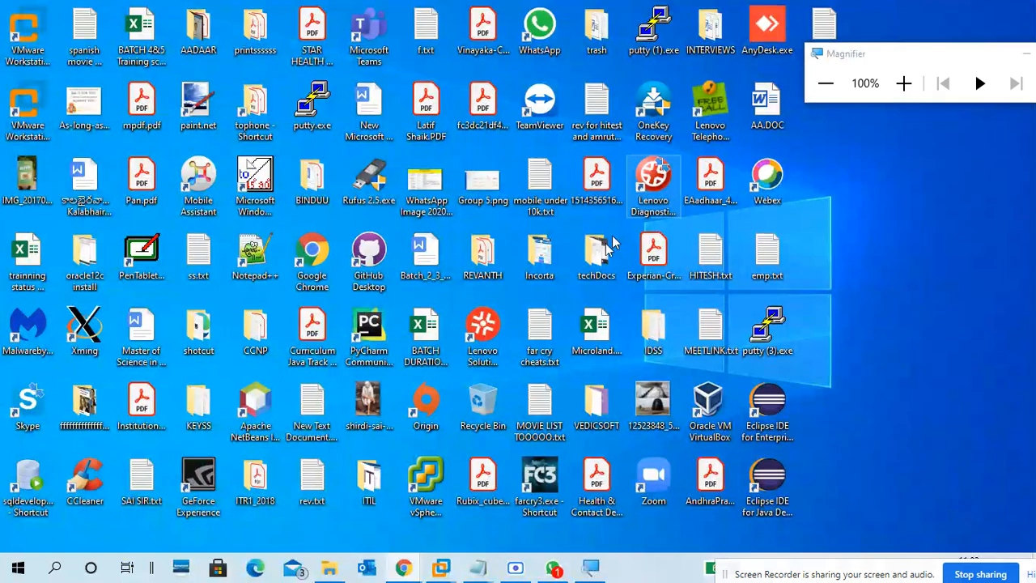
Step: Review the Desktop Experience requirements line in the Notepad notes, then minimize them
mouse_move(483, 574)
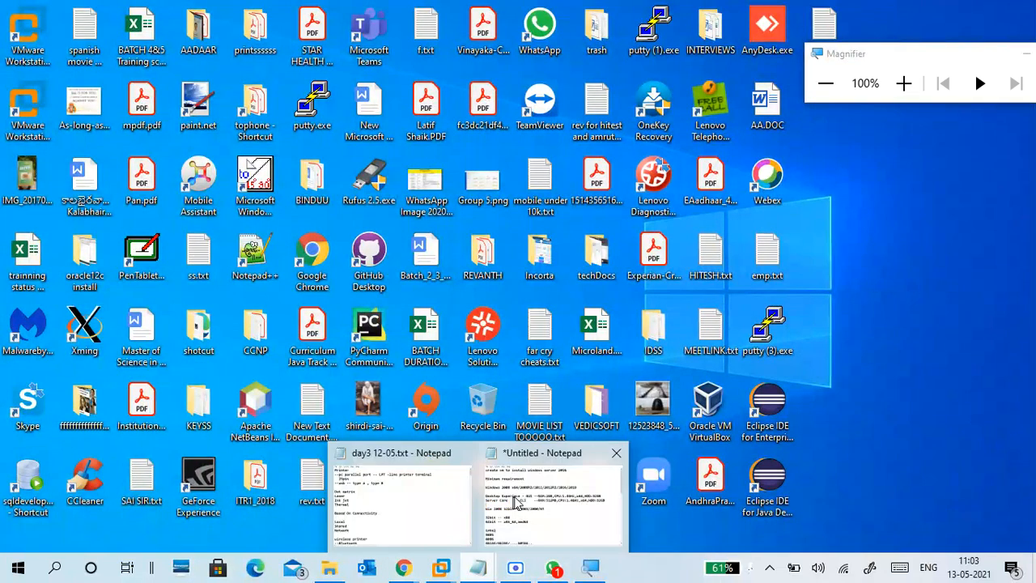
left_click(555, 498)
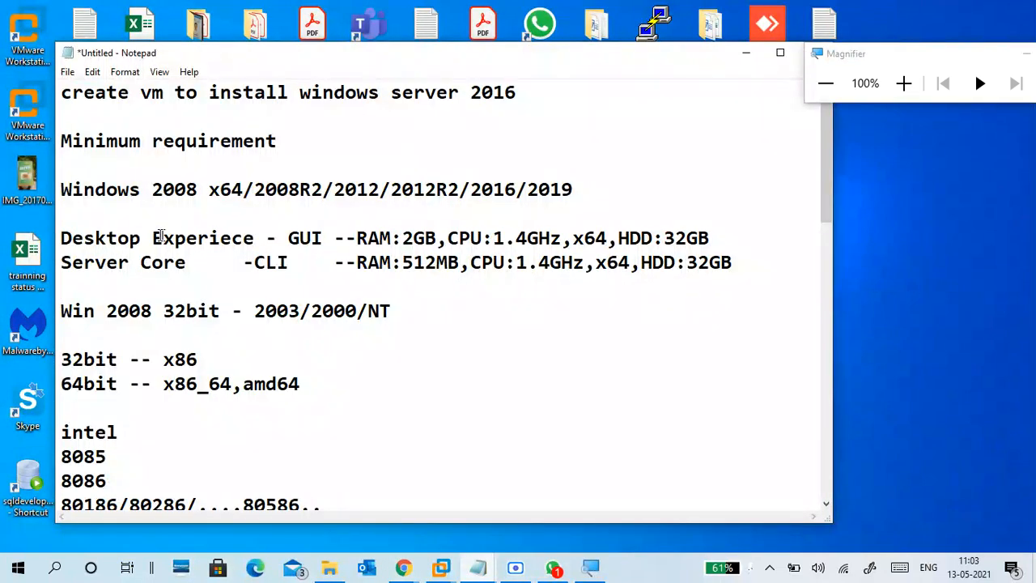
left_click_drag(65, 238, 726, 230)
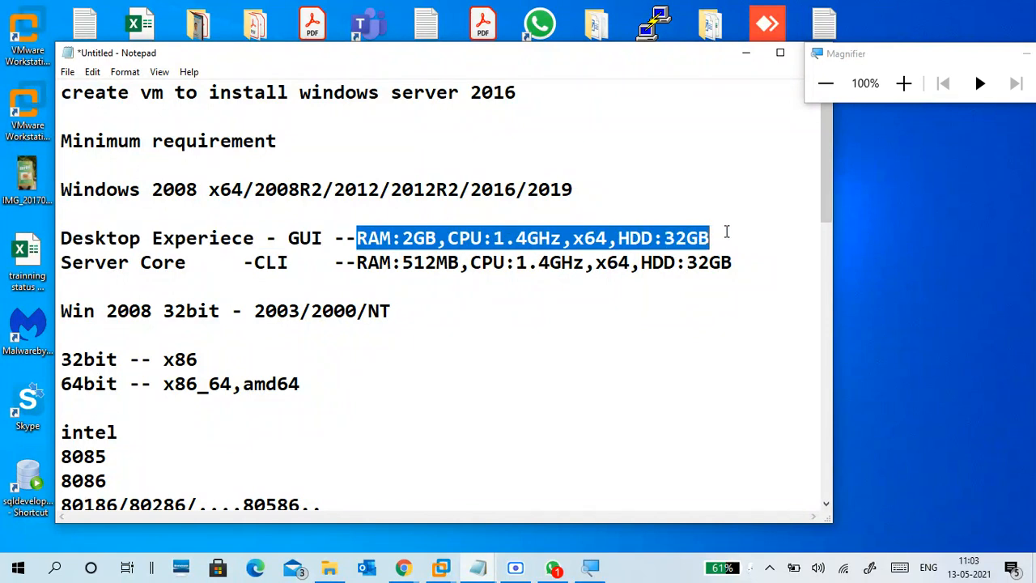
left_click(527, 305)
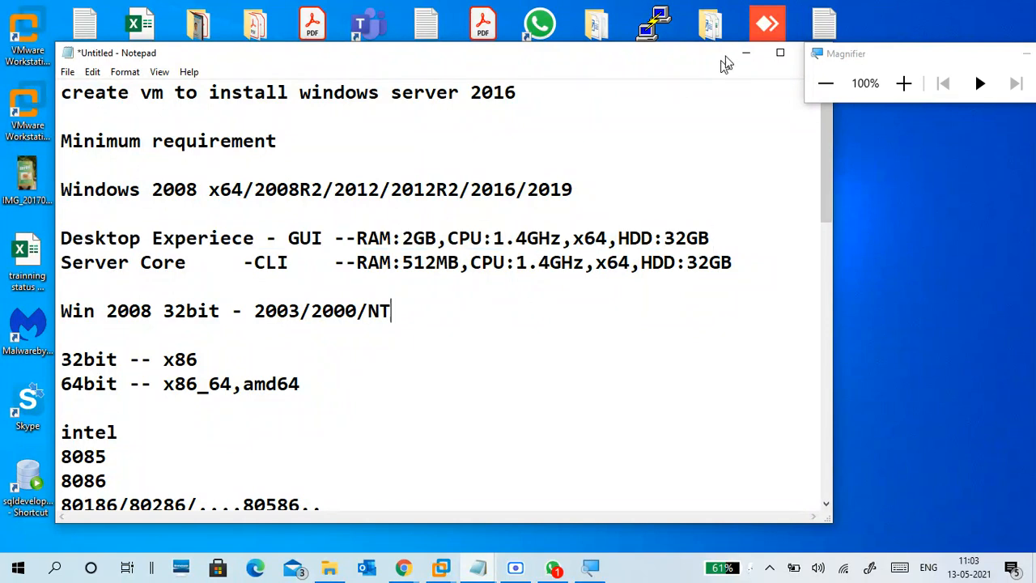
scroll(591, 219, "down", 10)
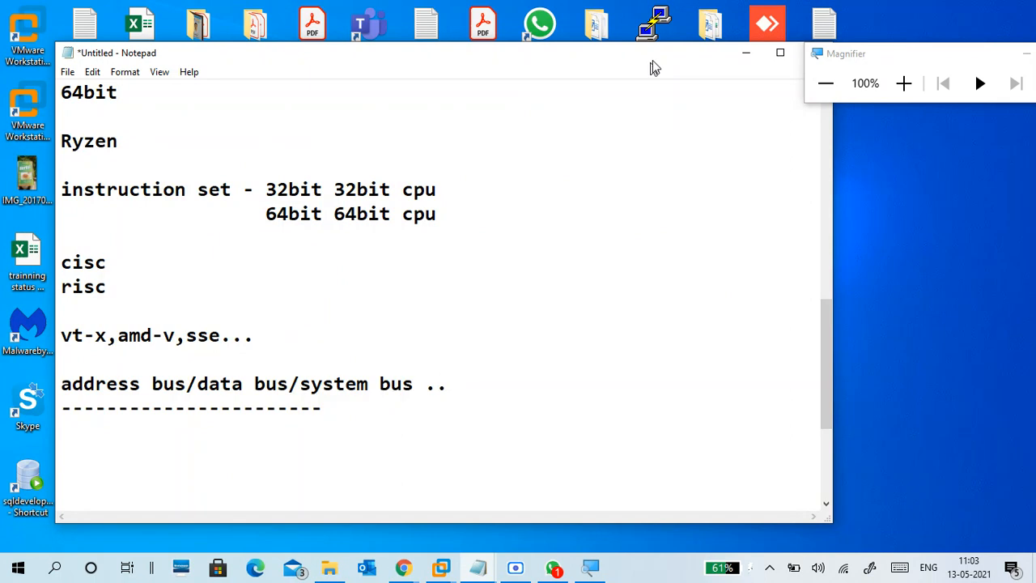
left_click(746, 54)
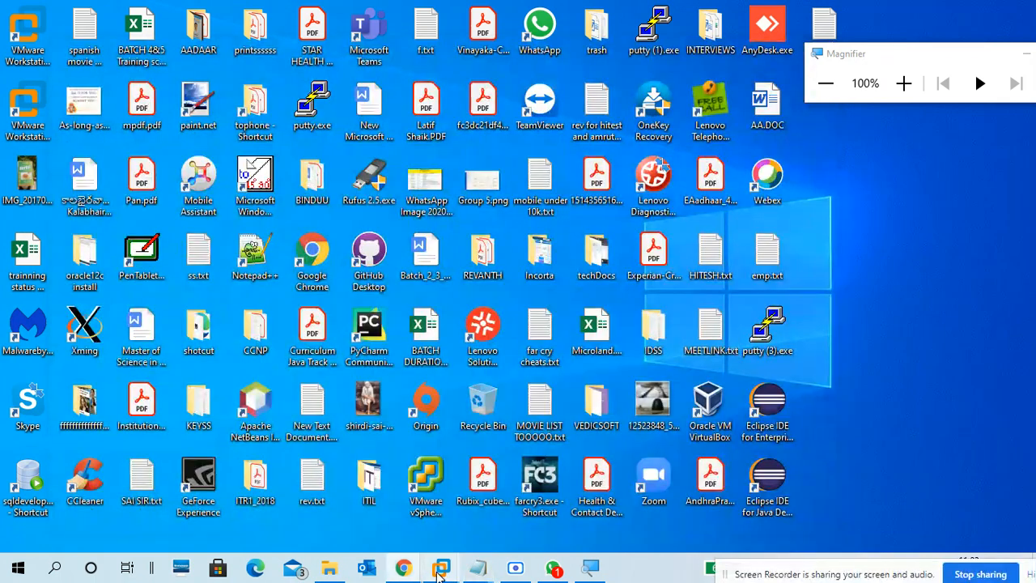
Step: Return to the VM running setup, exit full screen and bring the recorder forward
mouse_move(440, 568)
left_click(555, 493)
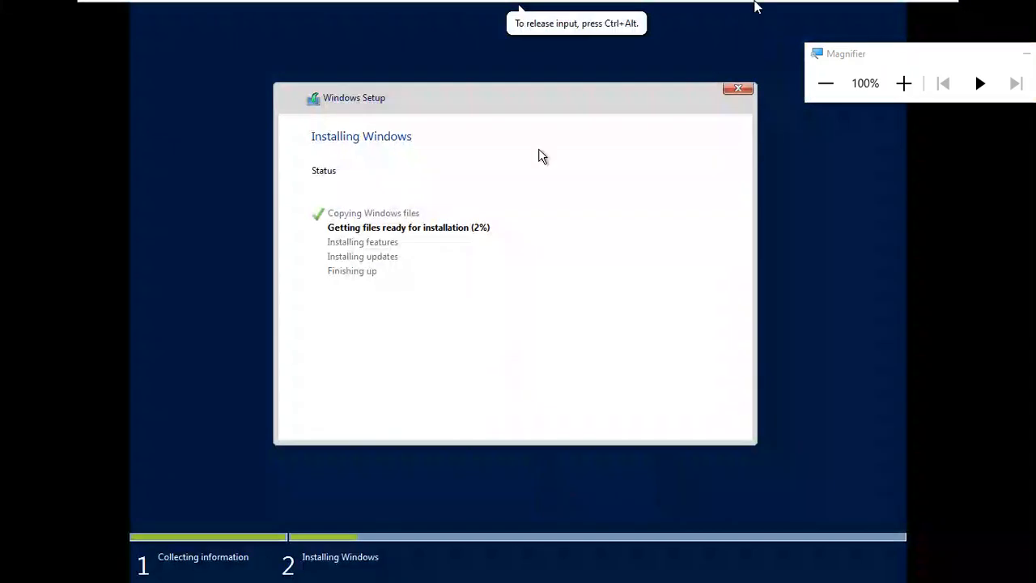
left_click(922, 9)
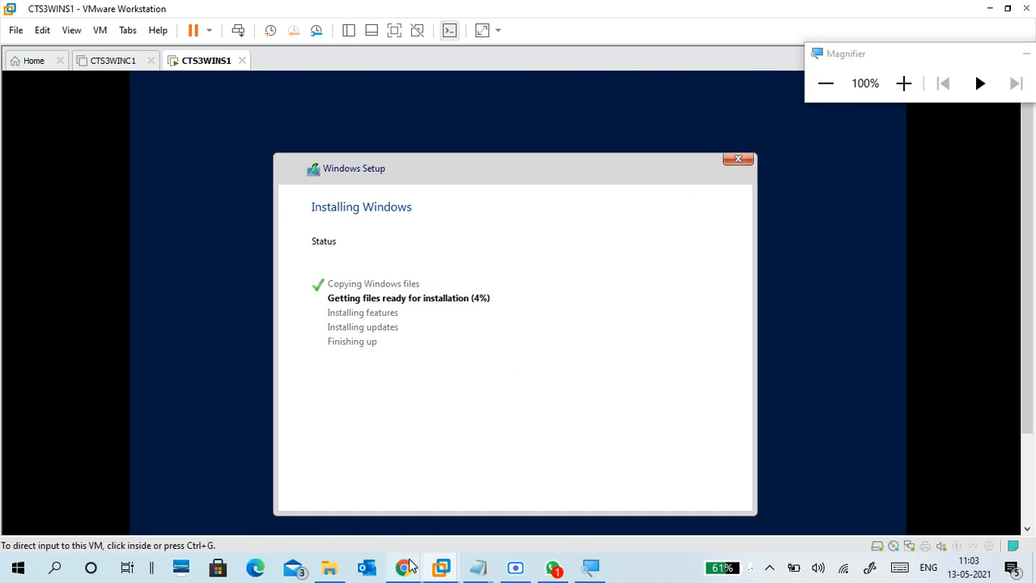
mouse_move(549, 557)
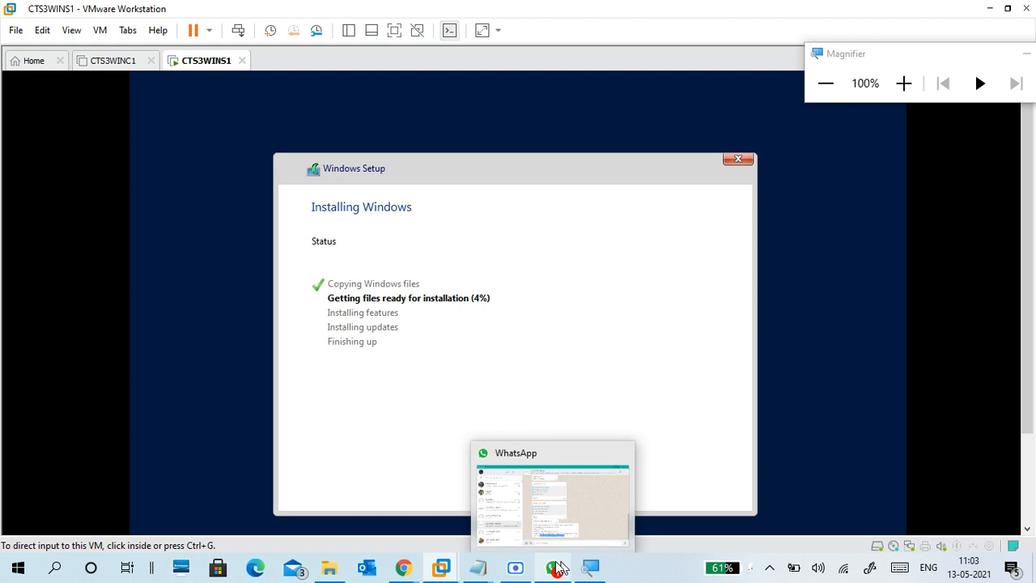
left_click(516, 567)
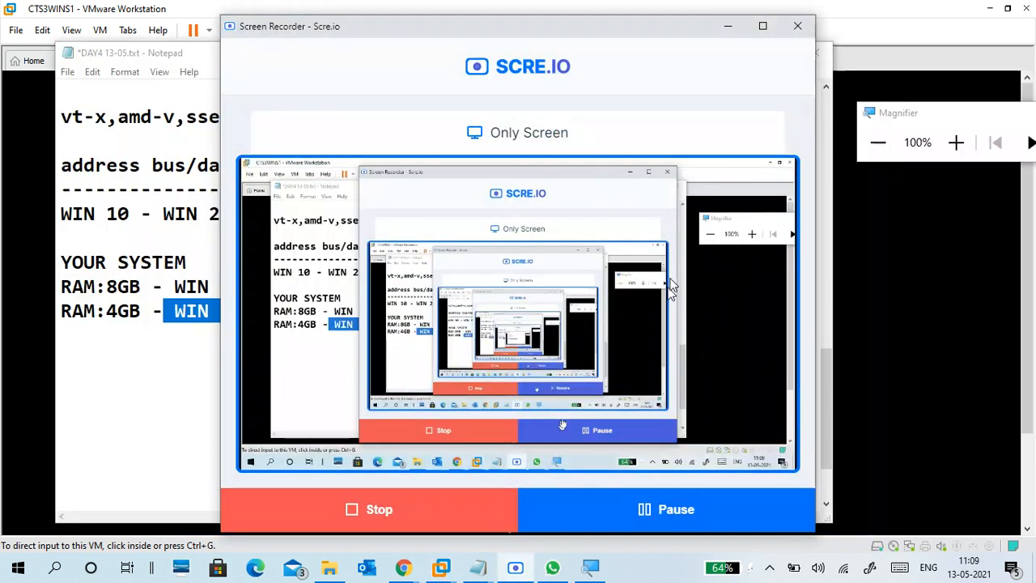
Step: Minimize the screen recorder and bring the DAY4 13-05.txt notes back to the front
left_click(728, 26)
left_click(521, 281)
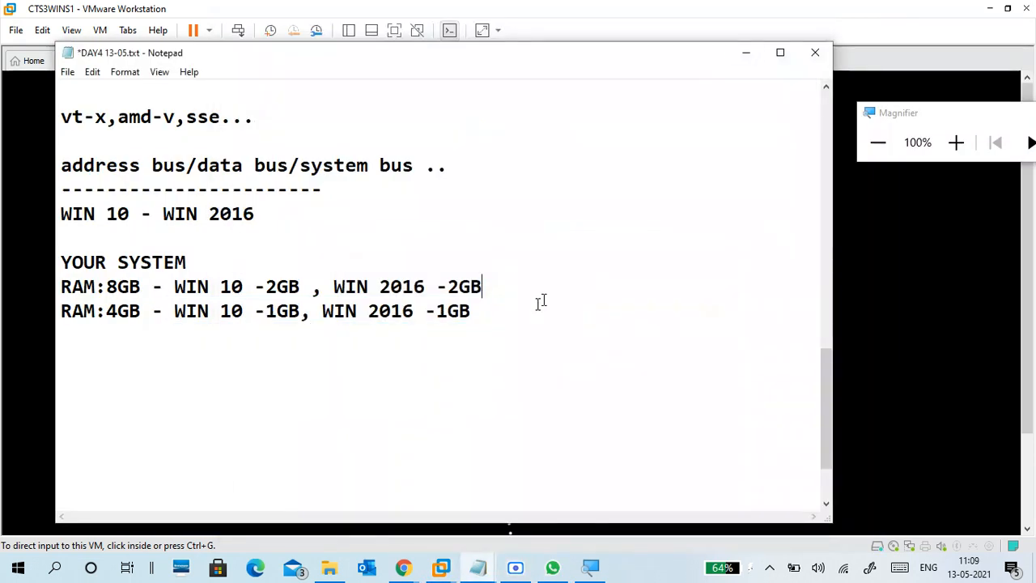
left_click(746, 52)
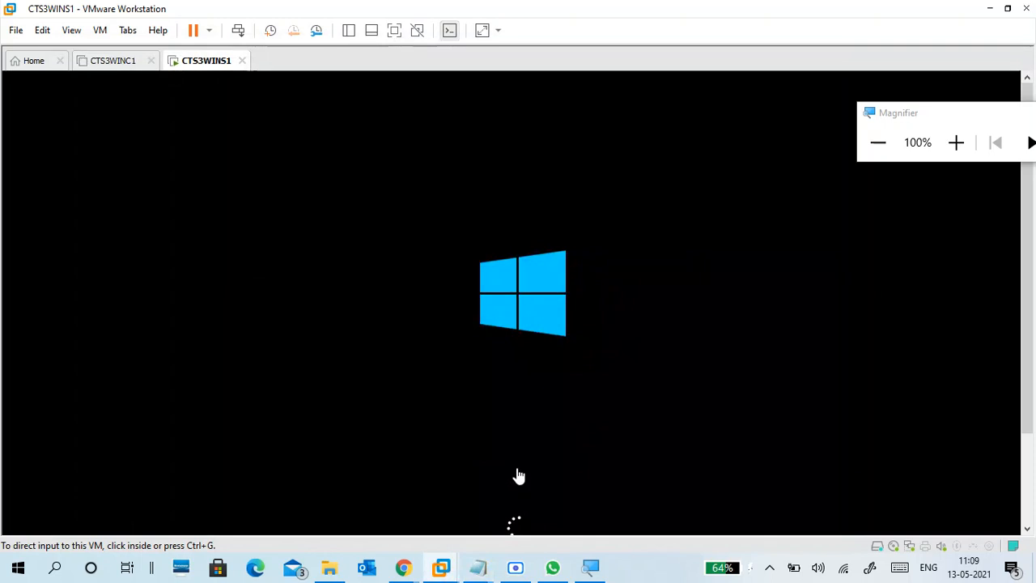
mouse_move(486, 572)
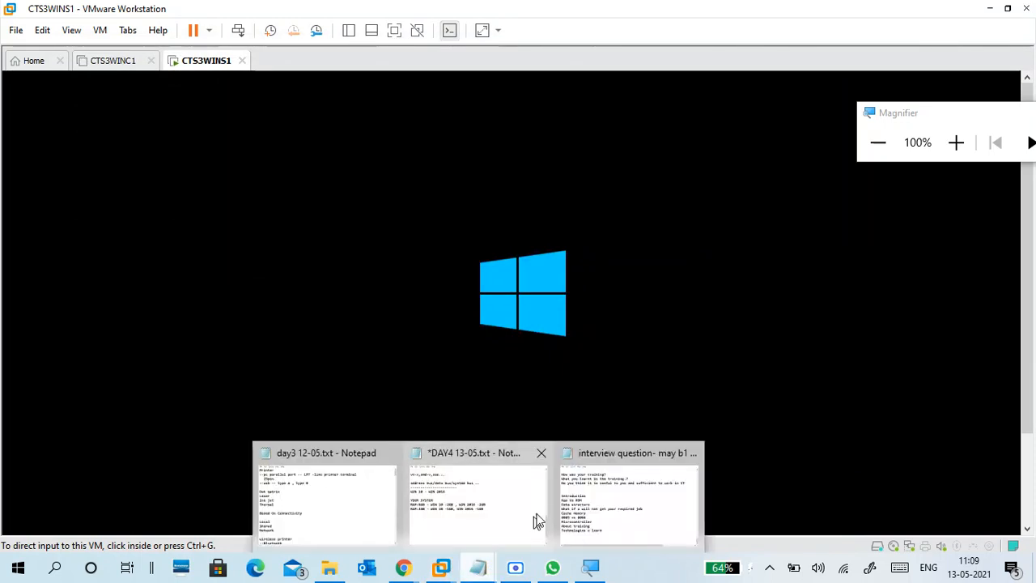
left_click(534, 518)
Step: Type a 'RAM:2GB -' line below the RAM notes, then erase it
left_click(359, 378)
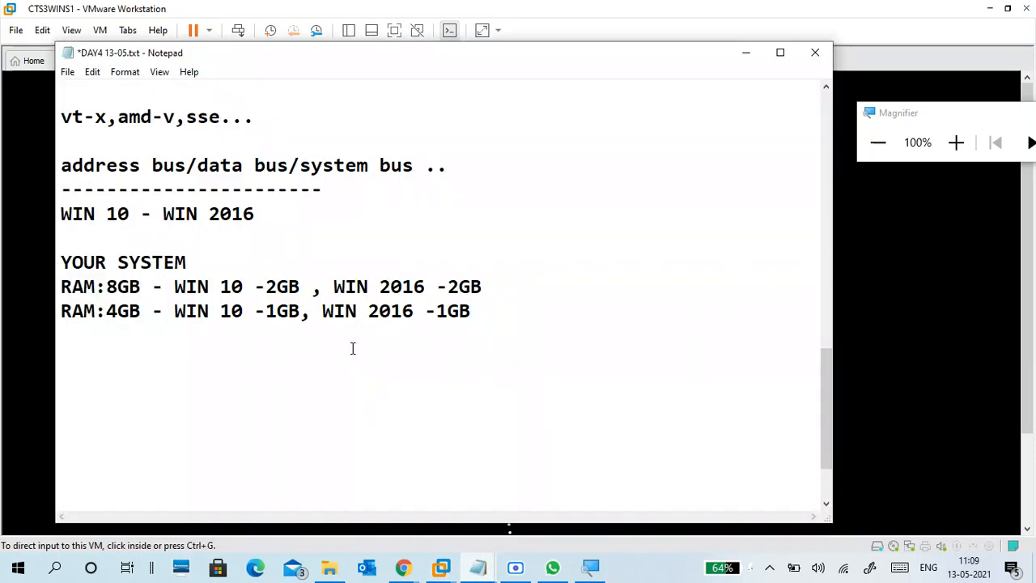
left_click(352, 349)
key("Down")
left_click(349, 331)
left_click(63, 359)
type("RAM")
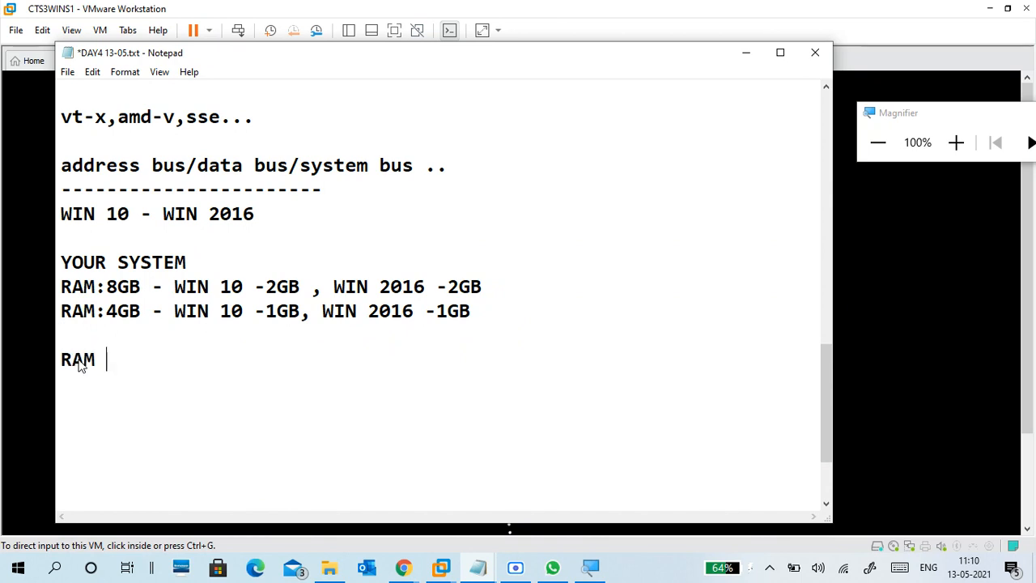
key("BackSpace")
type(":2GB -")
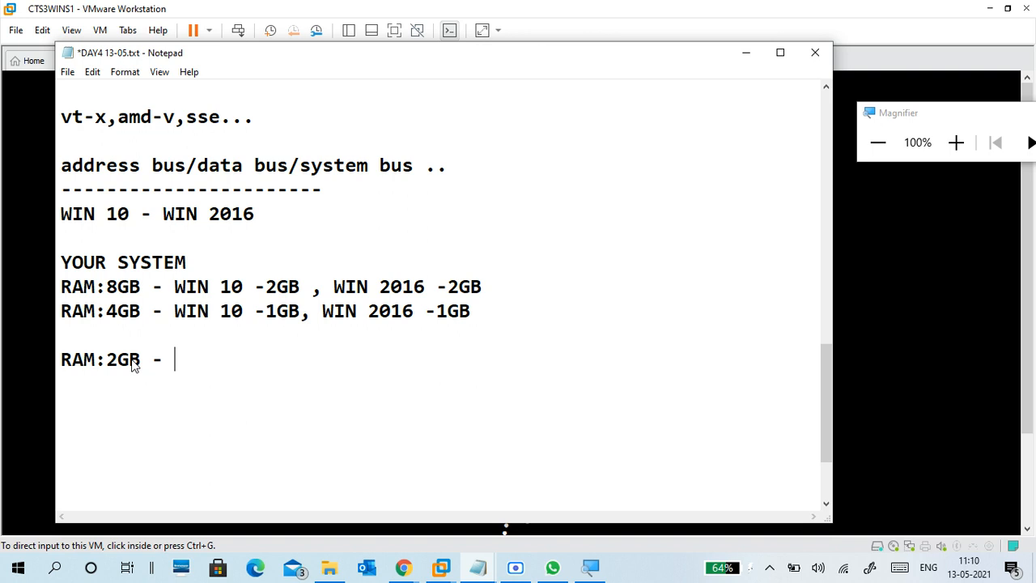
key("BackSpace")
key("BackSpace")
key("BackSpace")
key("BackSpace")
key("BackSpace")
key("BackSpace")
key("BackSpace")
key("BackSpace")
key("BackSpace")
key("BackSpace")
key("BackSpace")
key("Return")
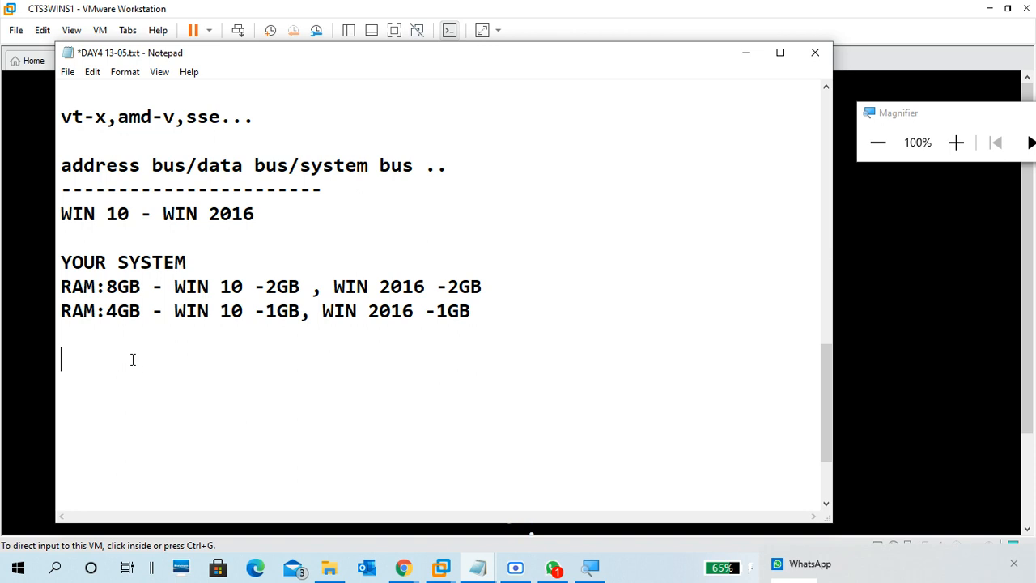
type("4G")
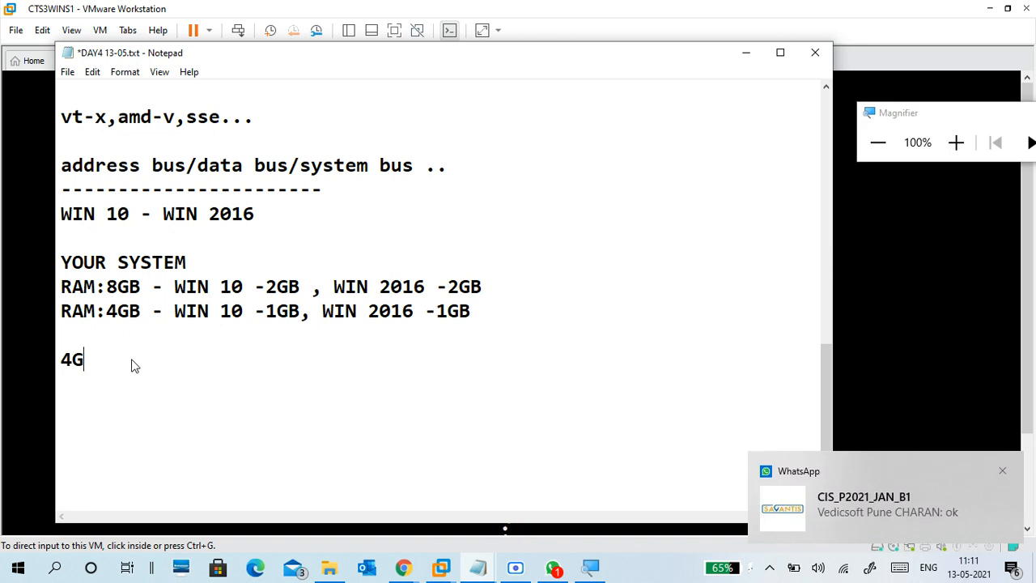
type("B -- +")
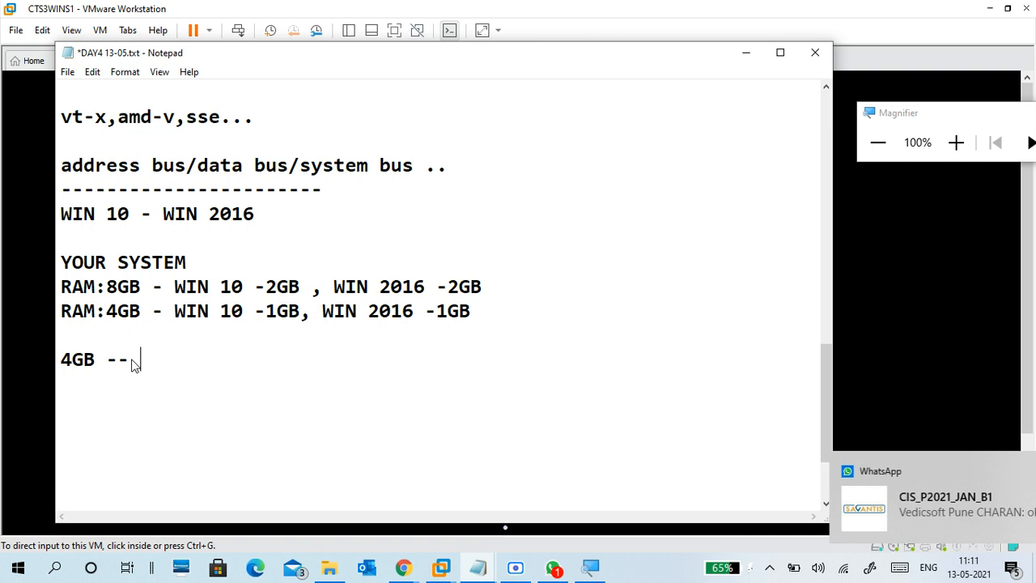
type("8GB")
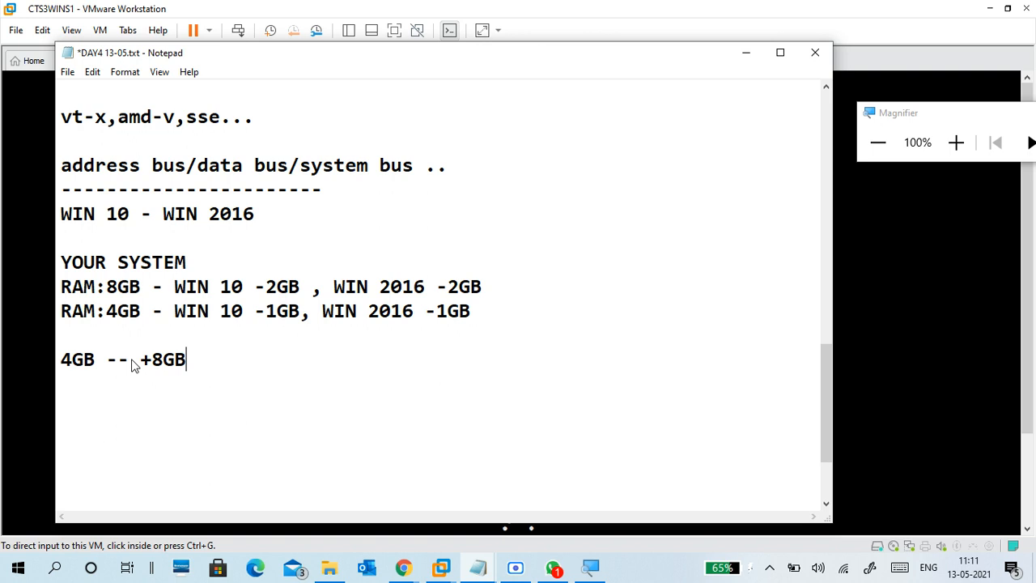
key("Return")
key("Return")
key("BackSpace")
key("Return")
type("8GB ")
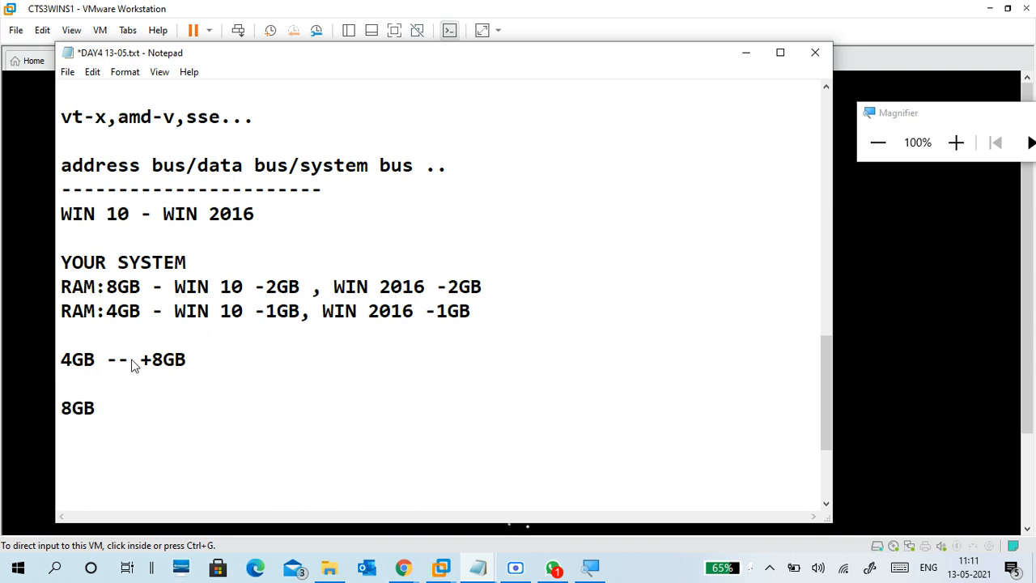
type("-- +8/16GB")
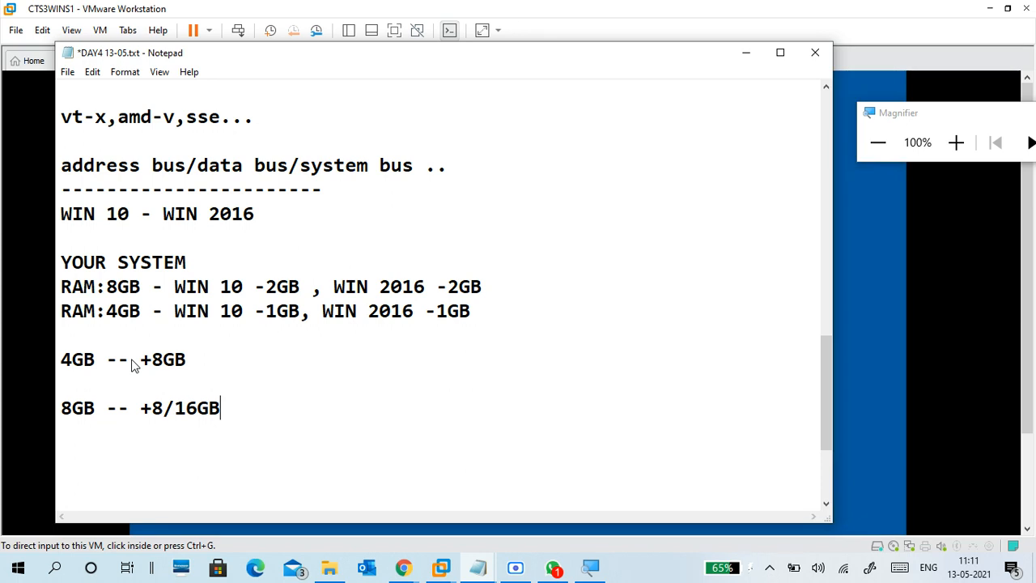
key("BackSpace")
key("BackSpace")
key("BackSpace")
key("BackSpace")
key("BackSpace")
key("BackSpace")
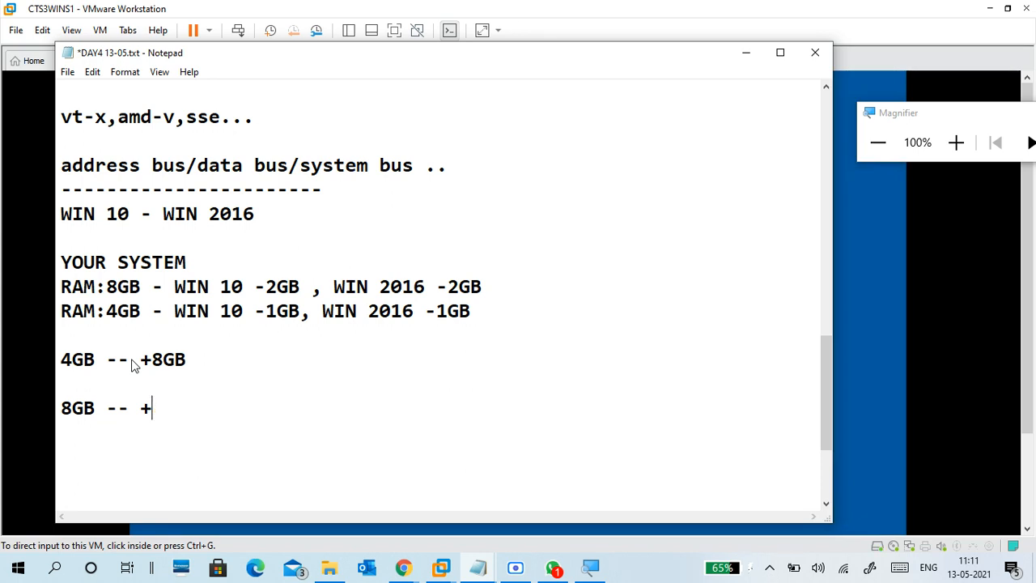
key("BackSpace")
key("BackSpace")
key("BackSpace")
key("BackSpace")
key("BackSpace")
key("BackSpace")
key("BackSpace")
key("BackSpace")
key("BackSpace")
key("BackSpace")
key("BackSpace")
key("BackSpace")
key("BackSpace")
key("BackSpace")
key("BackSpace")
key("BackSpace")
key("BackSpace")
key("BackSpace")
key("BackSpace")
key("BackSpace")
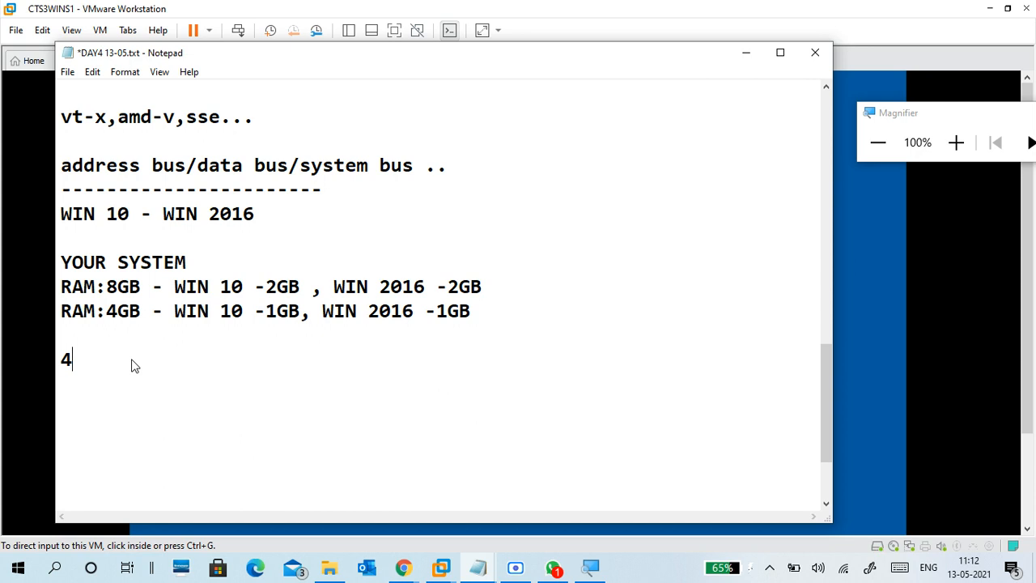
key("BackSpace")
left_click_drag(141, 311, 49, 329)
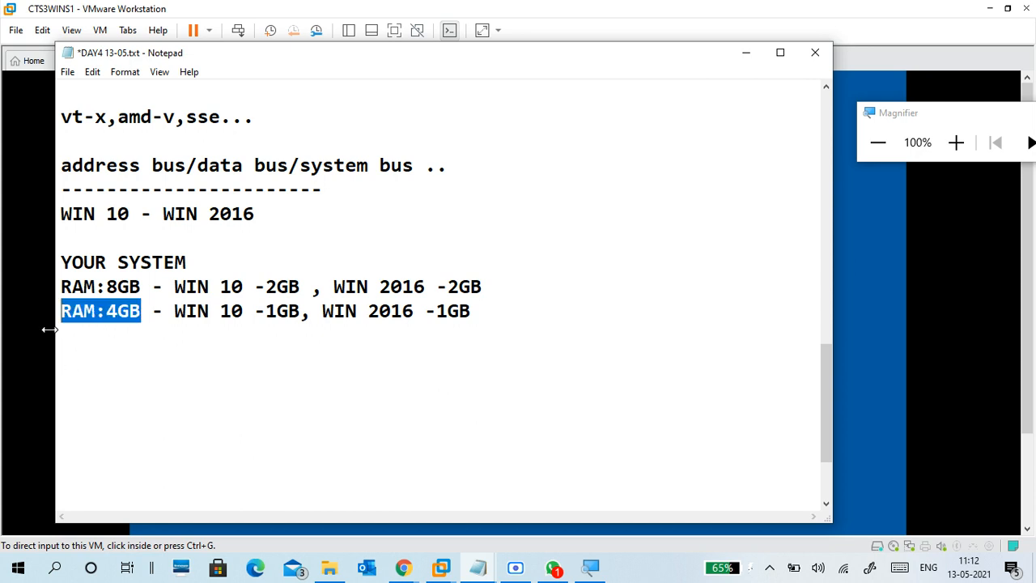
left_click(94, 356)
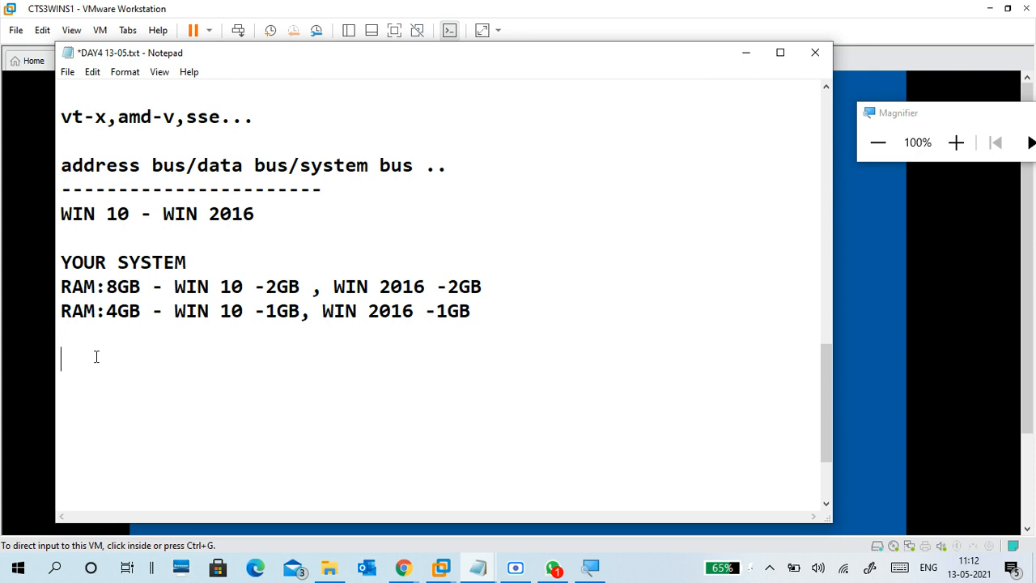
type("CLOUD")
key("BackSpace")
type(":AWS/AZ")
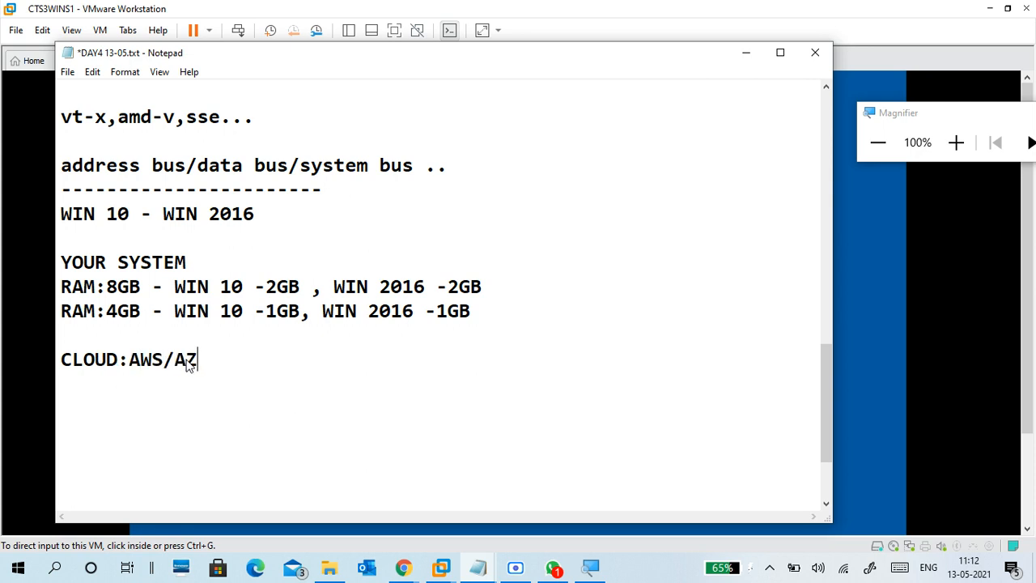
type("UE ..")
key("Return")
key("Return")
key("BackSpace")
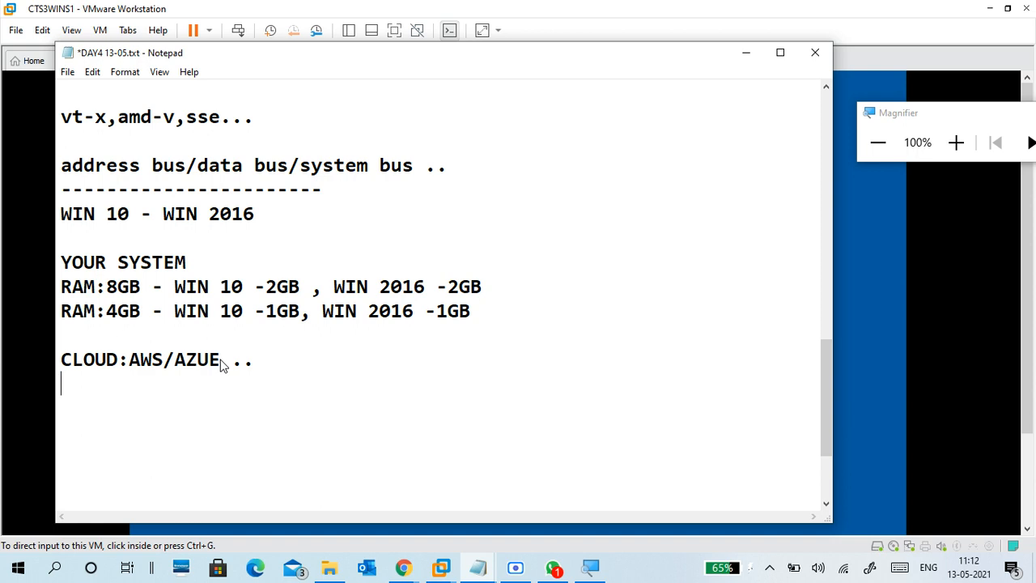
key("BackSpace")
key("BackSpace")
key("BackSpace")
key("BackSpace")
key("BackSpace")
key("BackSpace")
key("BackSpace")
key("BackSpace")
key("BackSpace")
key("BackSpace")
key("BackSpace")
key("BackSpace")
key("BackSpace")
key("BackSpace")
key("BackSpace")
key("BackSpace")
key("BackSpace")
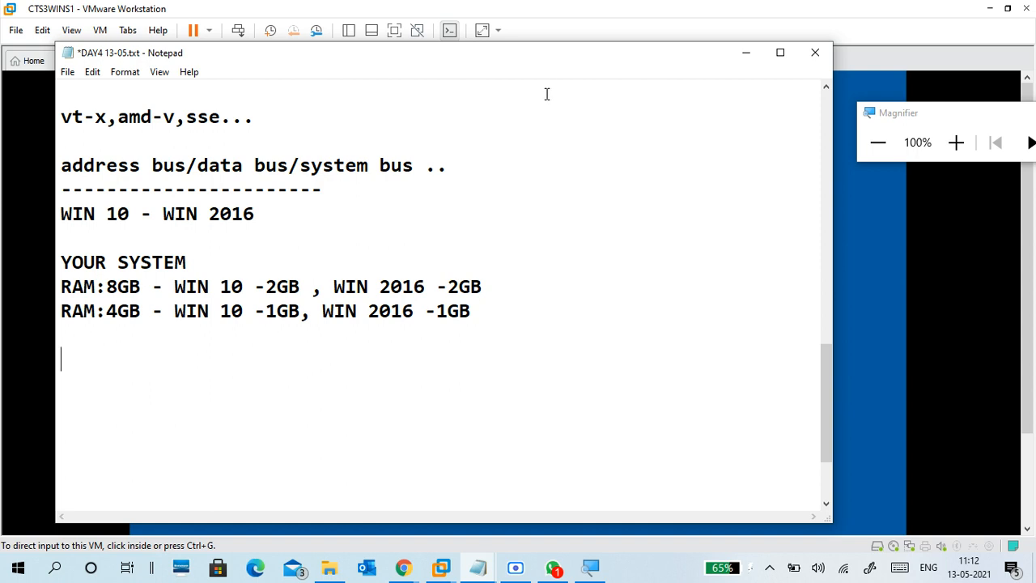
Step: Hide Notepad, give CTS3WINS1 input, and zoom in Magnifier on the Administrator password page
left_click(747, 52)
left_click(428, 205)
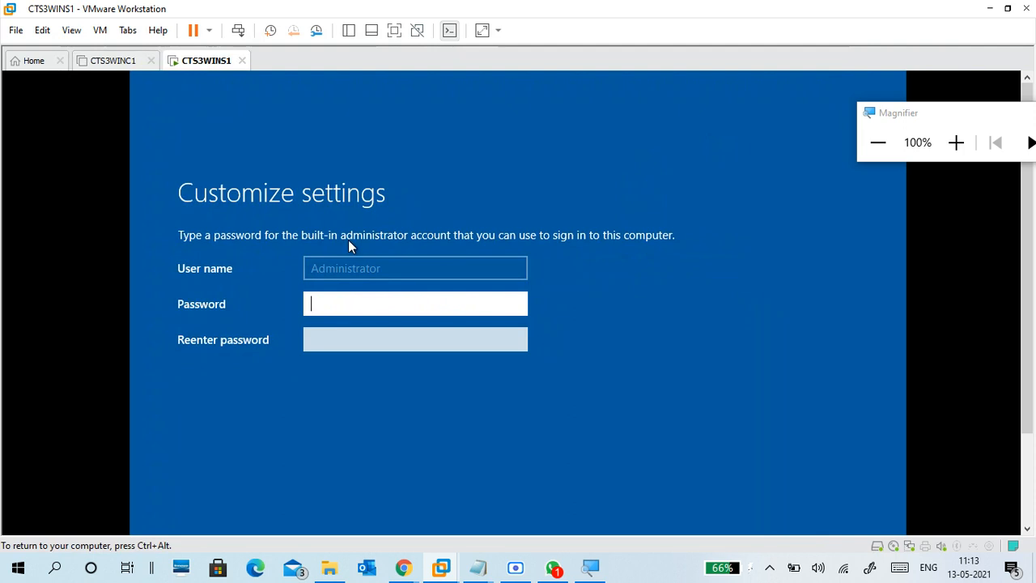
left_click(956, 142)
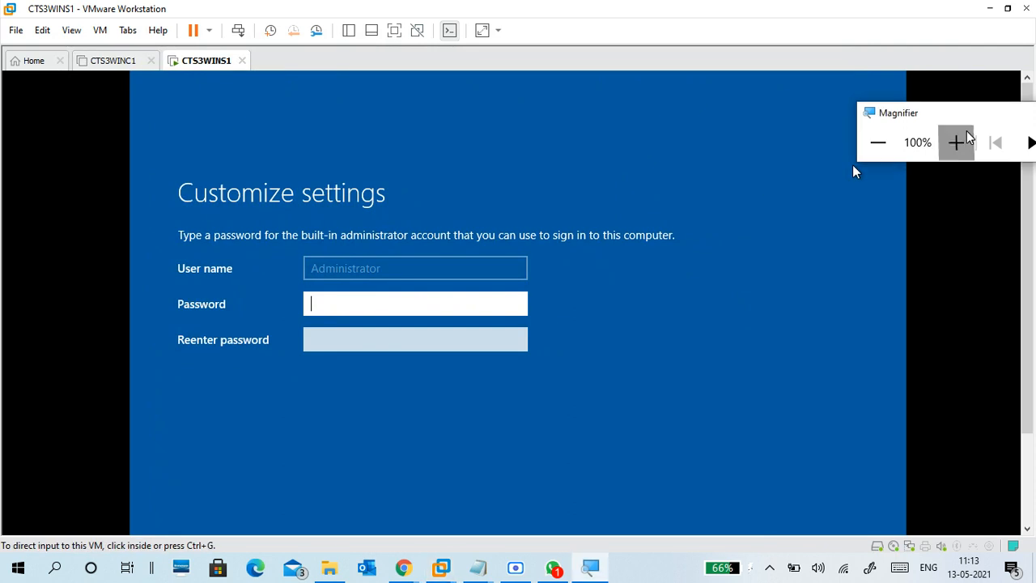
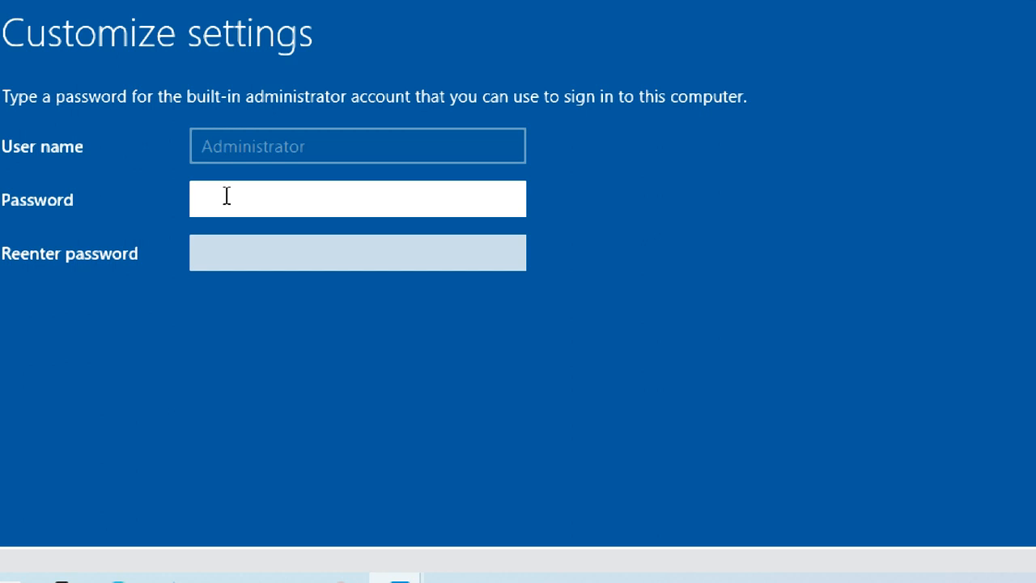
Step: Enter the Administrator password in both password fields and verify it with the reveal icons
type("Password1")
key("Tab")
type("Pass")
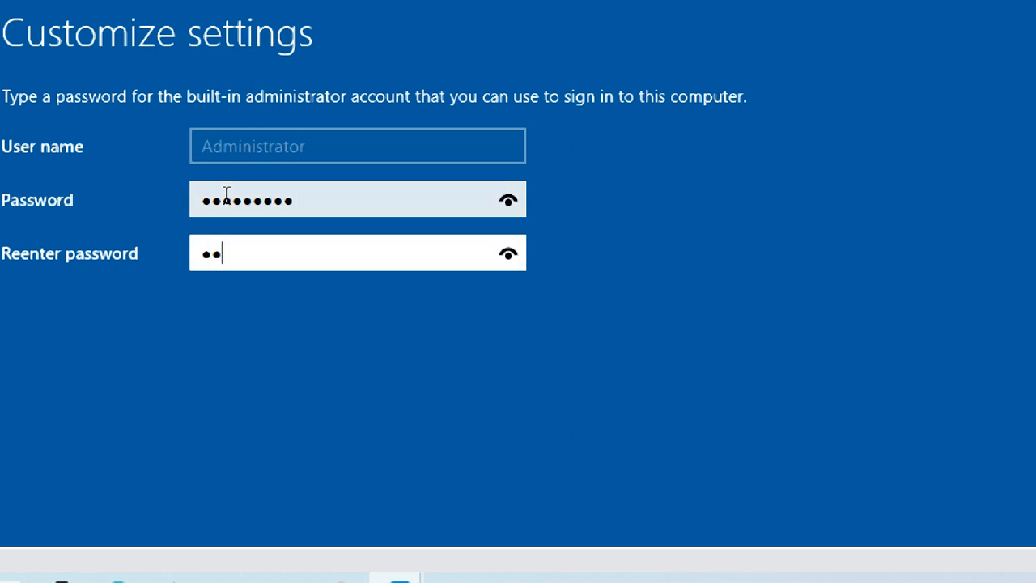
type("word1")
left_click(510, 201)
left_click(516, 194)
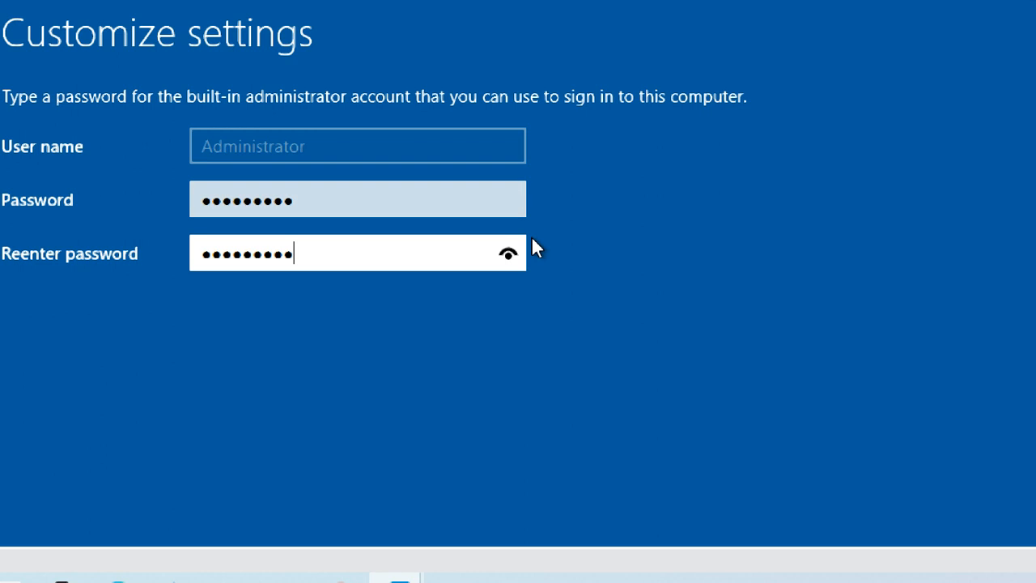
left_click(509, 251)
left_click(512, 199)
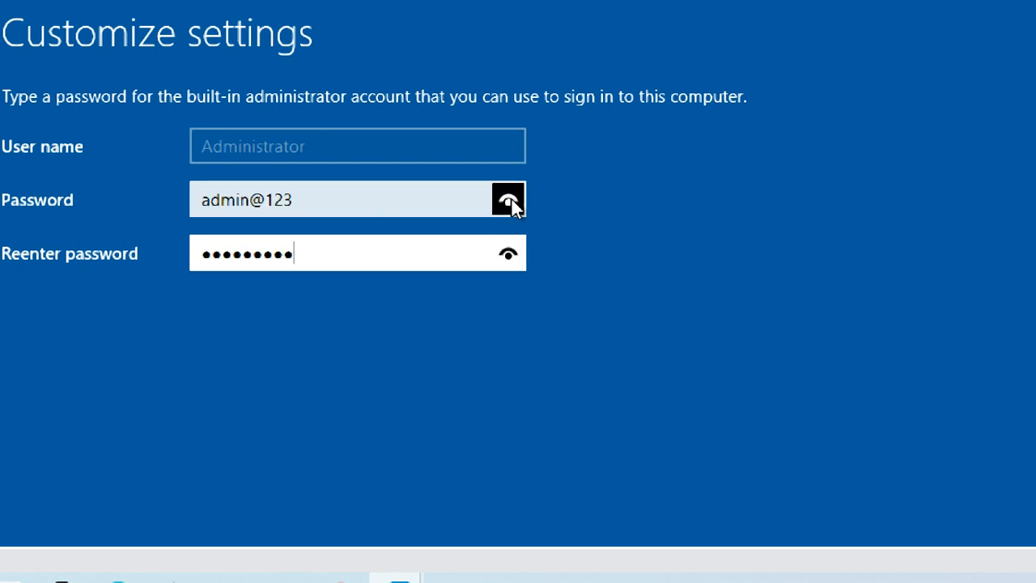
Step: Zoom in with Magnifier, then click Finish to complete initial setup
left_click(380, 197)
left_click(374, 267)
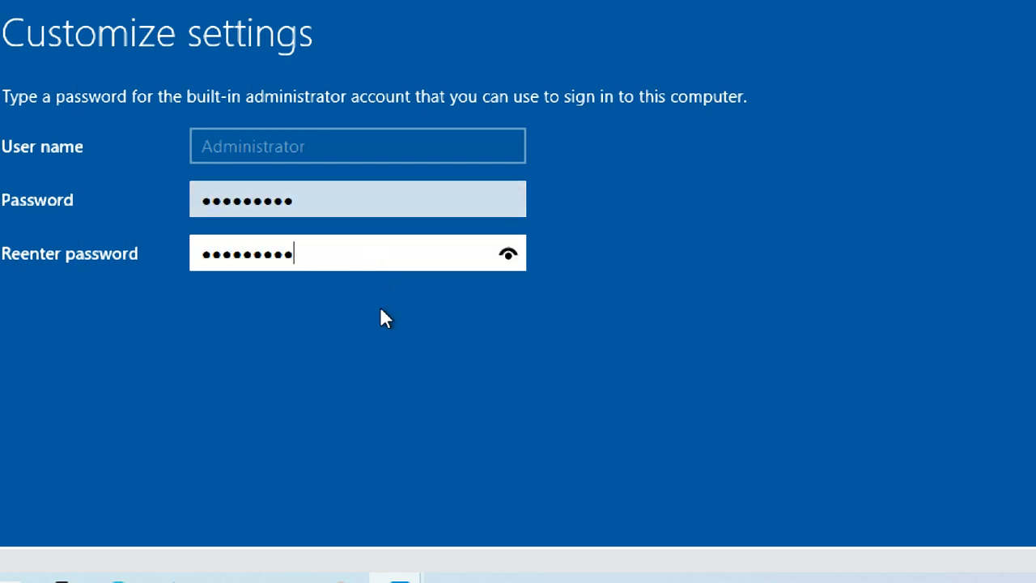
key("super+plus")
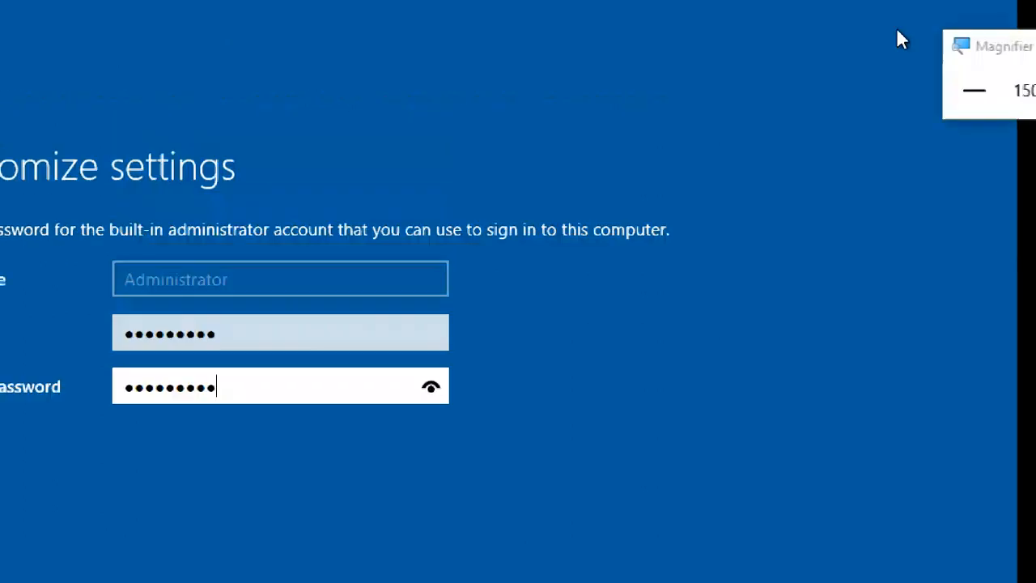
left_click(974, 179)
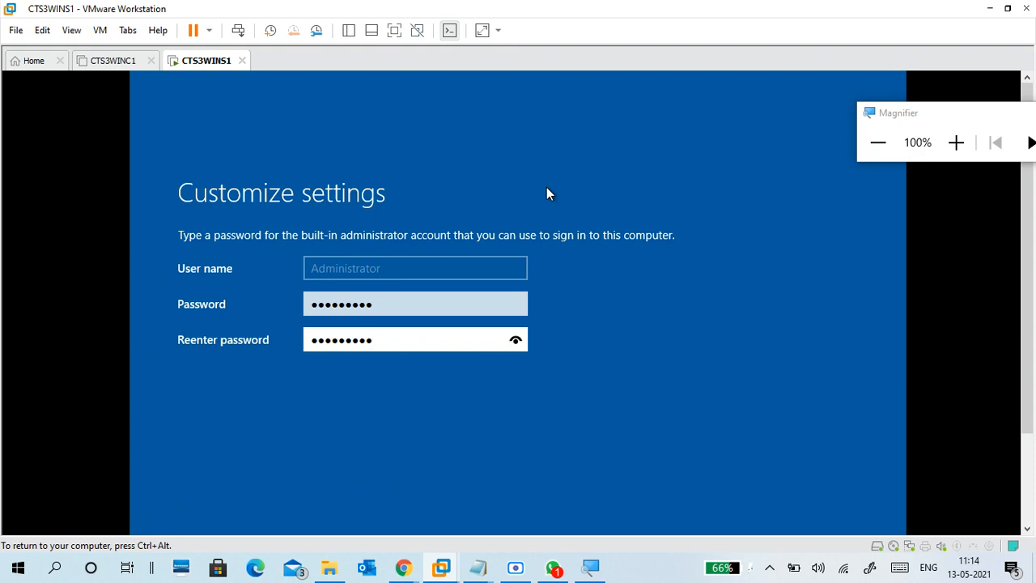
key("ctrl+alt")
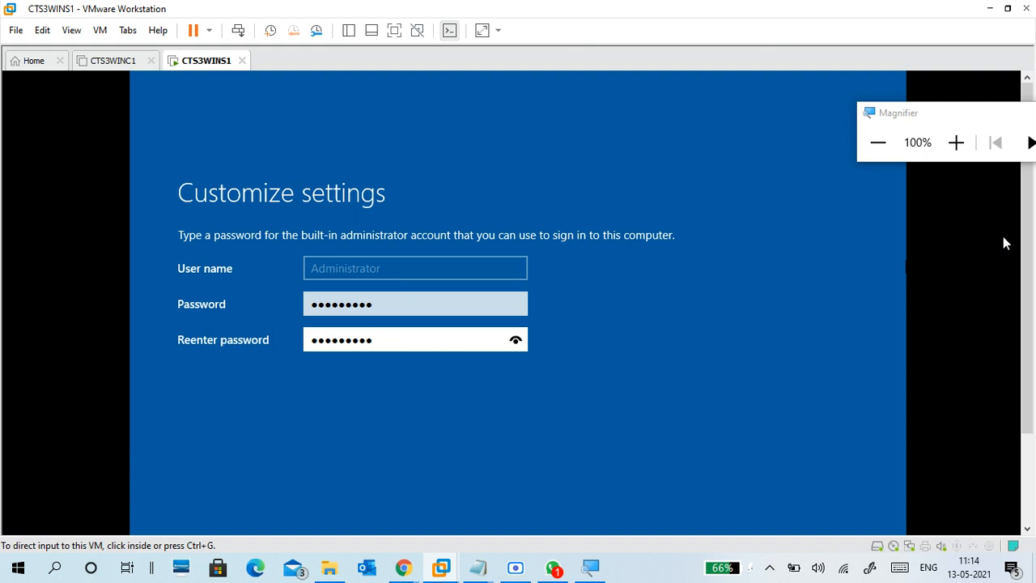
scroll(1029, 224, "down", 2)
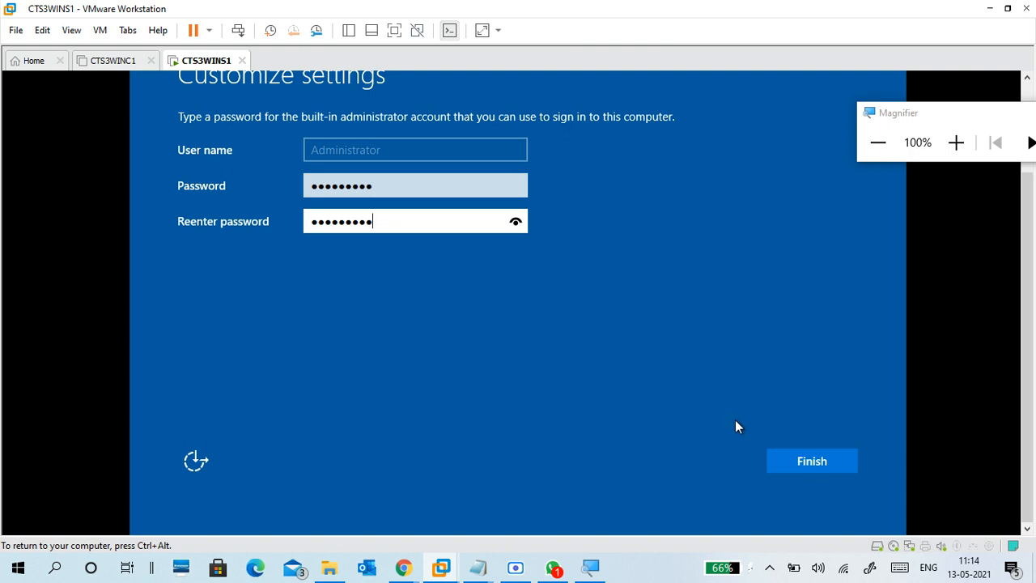
left_click(786, 466)
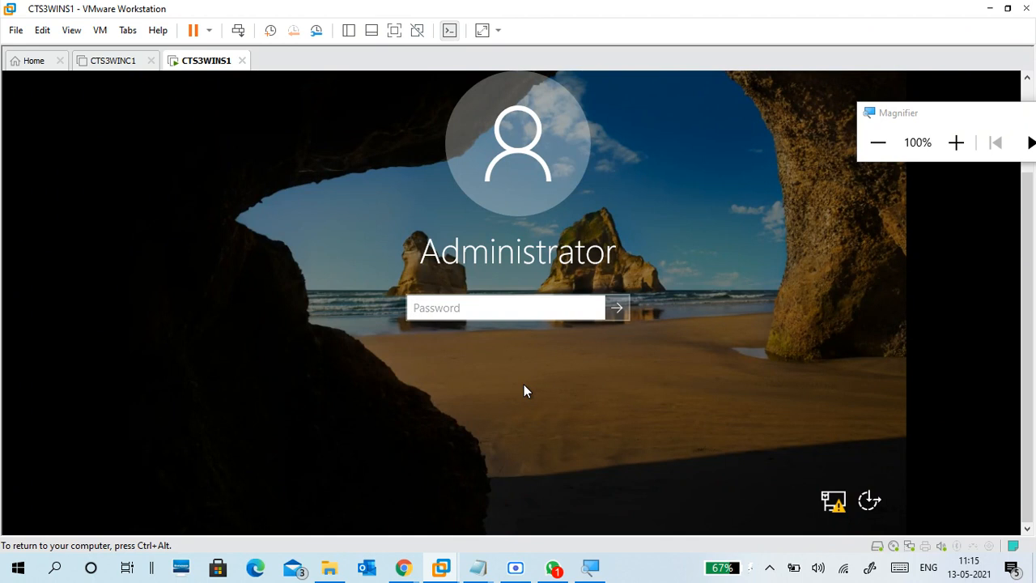
Step: Sign in as Administrator with the server's password
type("*********")
key("Return")
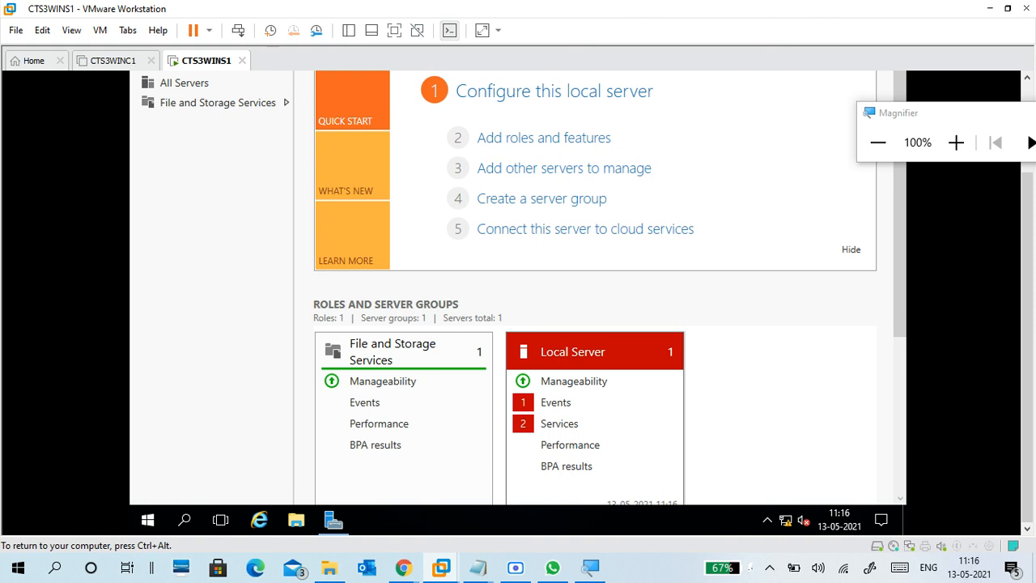
Step: Choose Install VMware Tools from the VM menu, then minimize Server Manager to reveal the desktop
left_click_drag(907, 119, 867, 12)
left_click(100, 36)
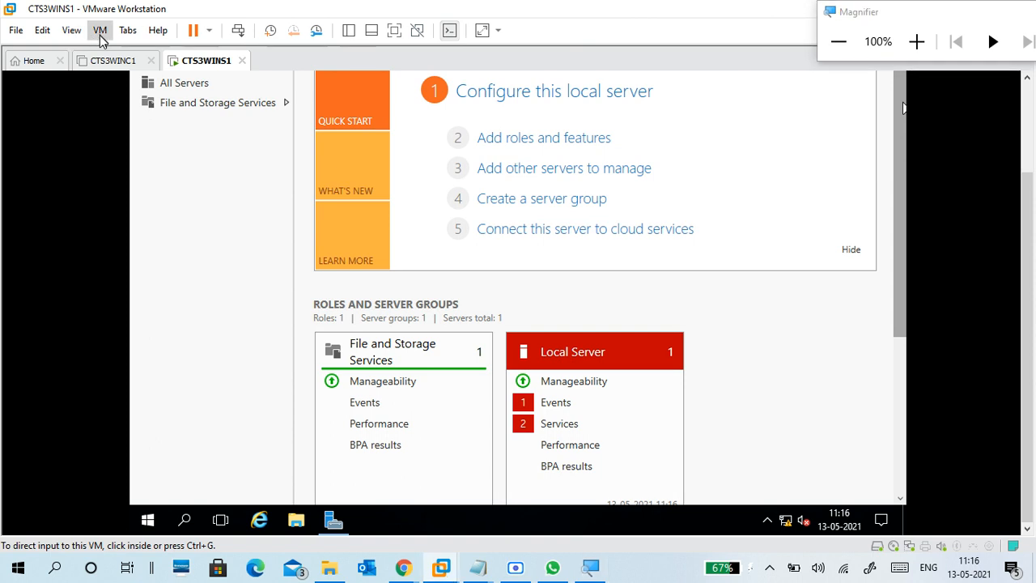
left_click(100, 35)
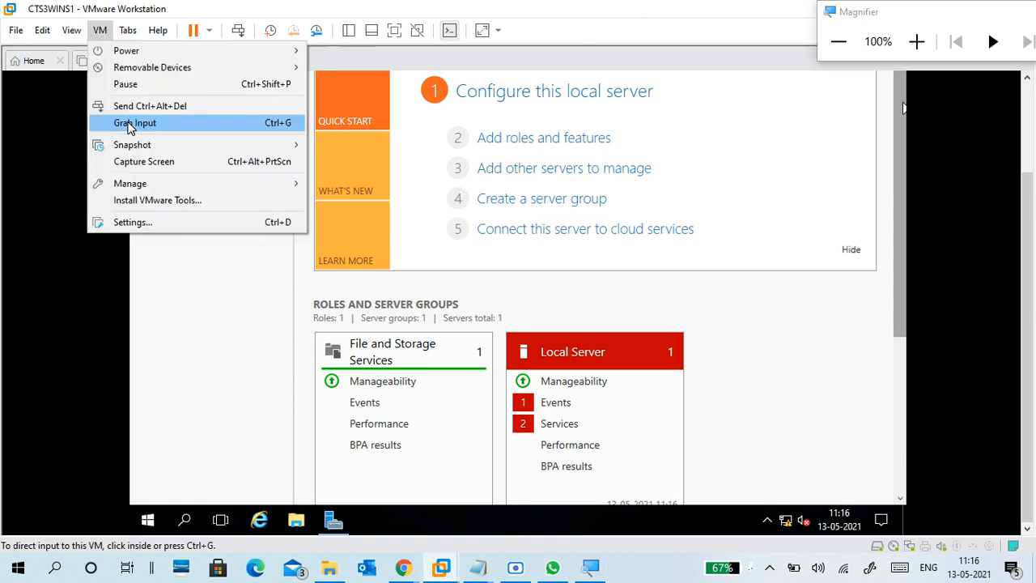
left_click(204, 200)
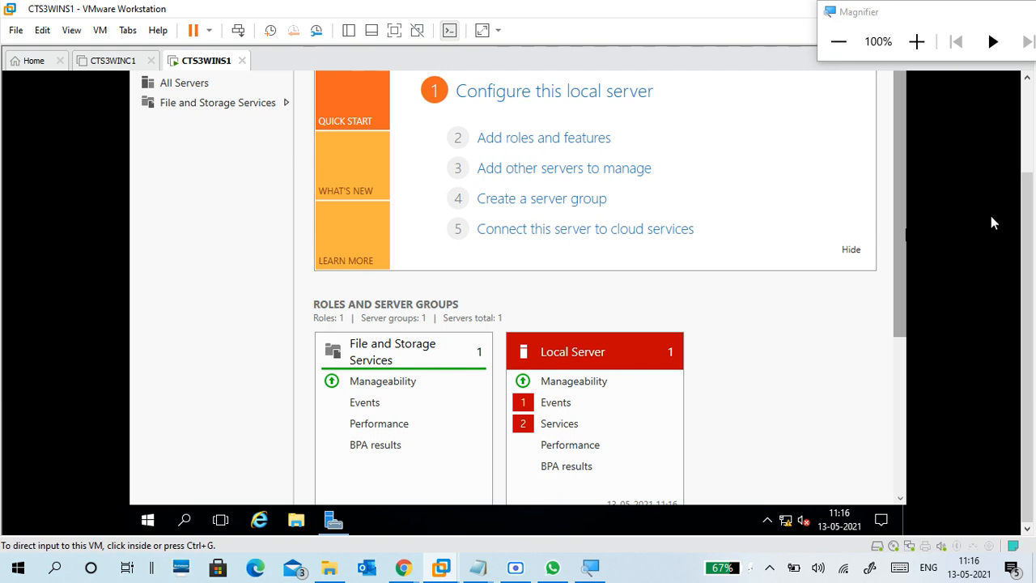
scroll(991, 178, "up", 3)
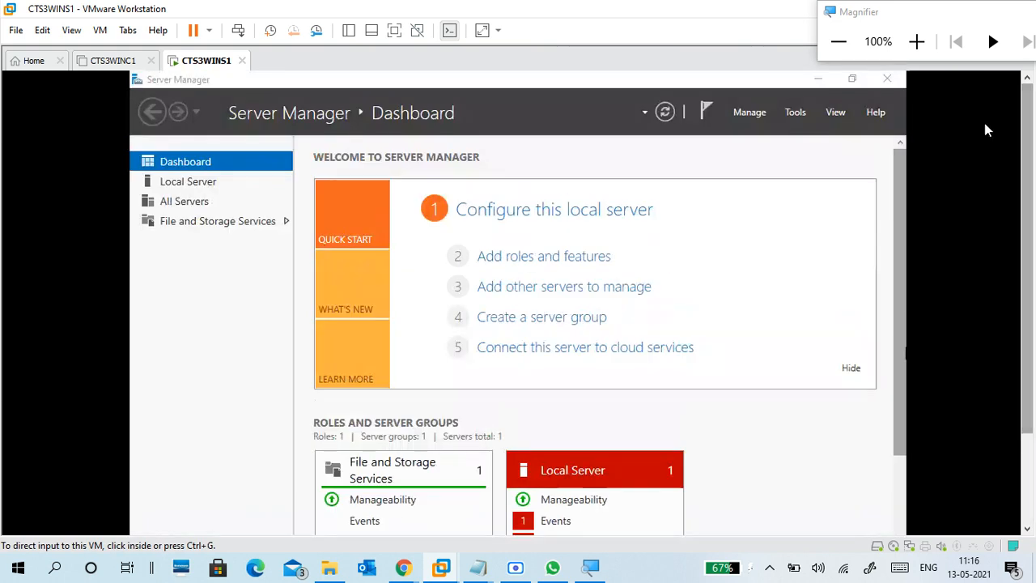
left_click(602, 156)
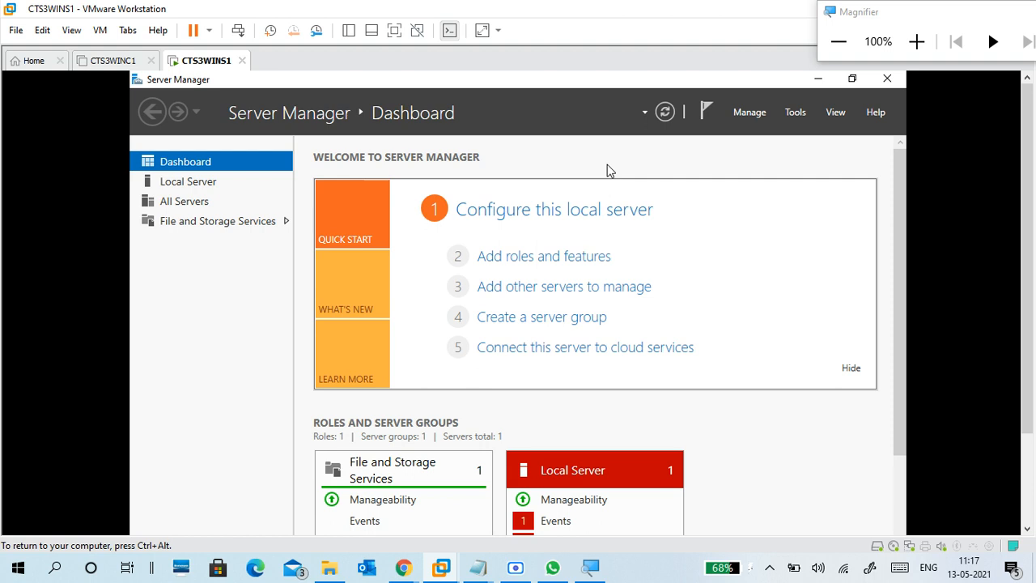
left_click(816, 79)
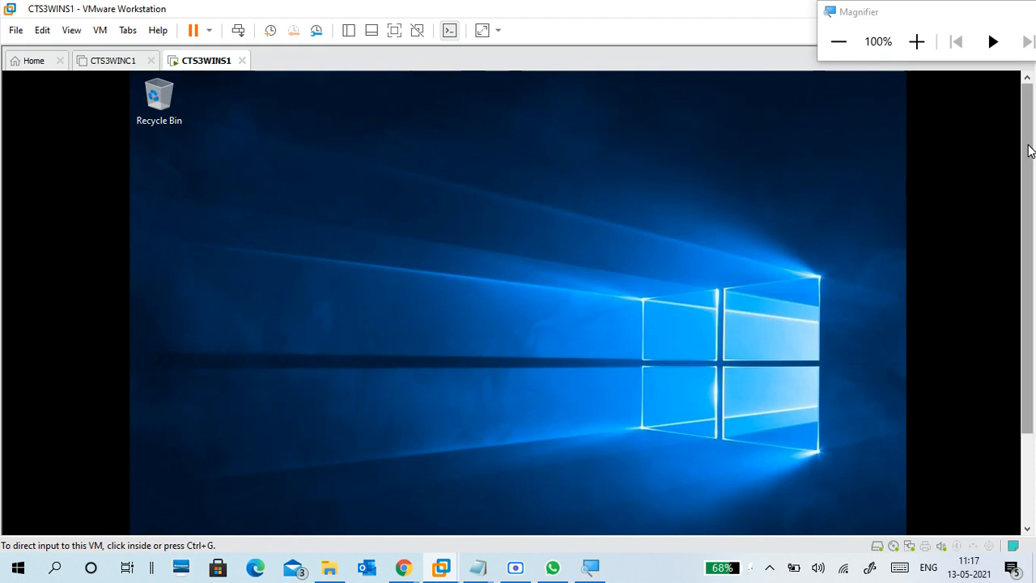
Step: Mount the VMware Tools installer and open the DVD drive notification in the guest
left_click(99, 32)
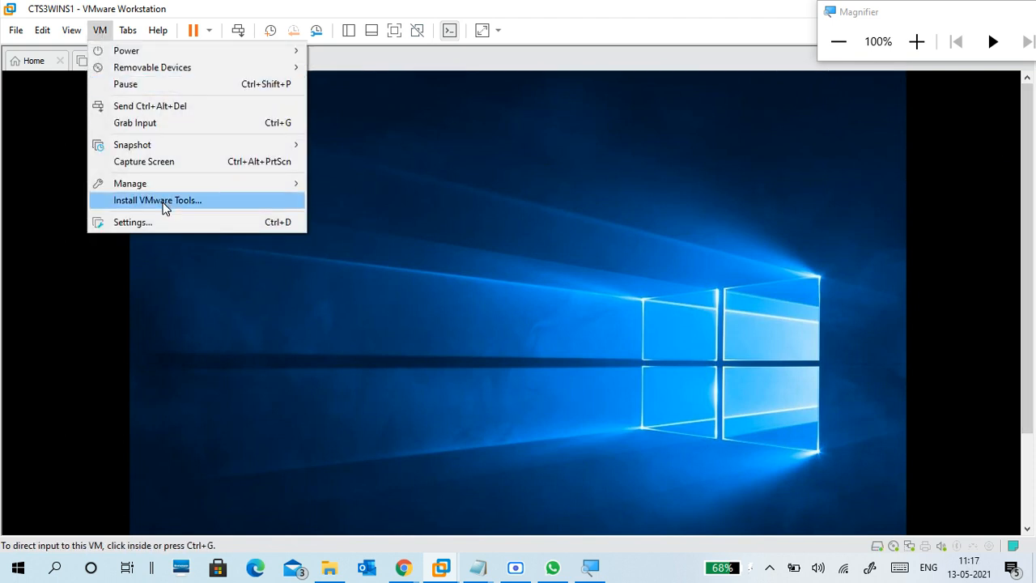
left_click(162, 202)
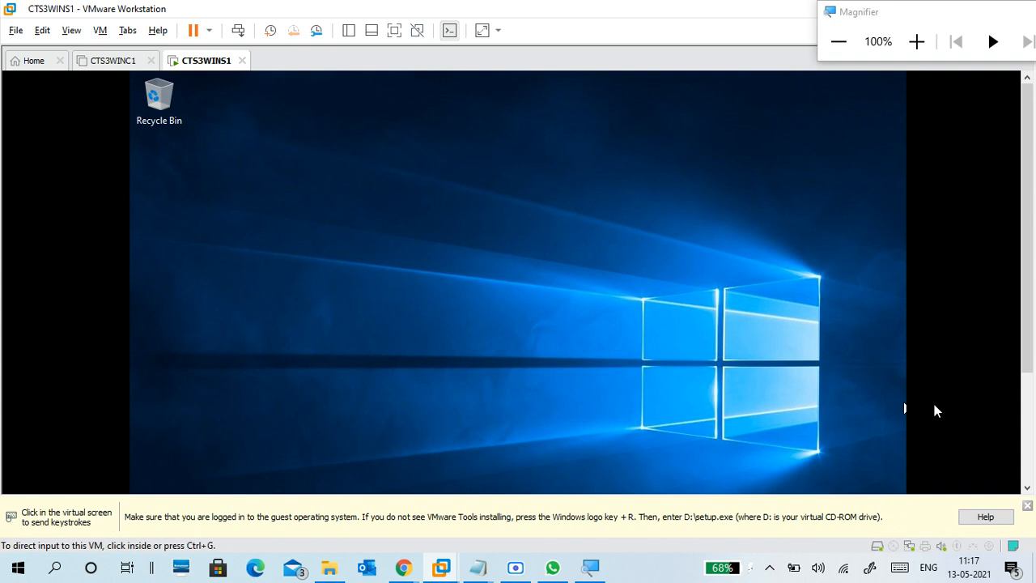
left_click_drag(1028, 300, 1033, 409)
left_click(851, 396)
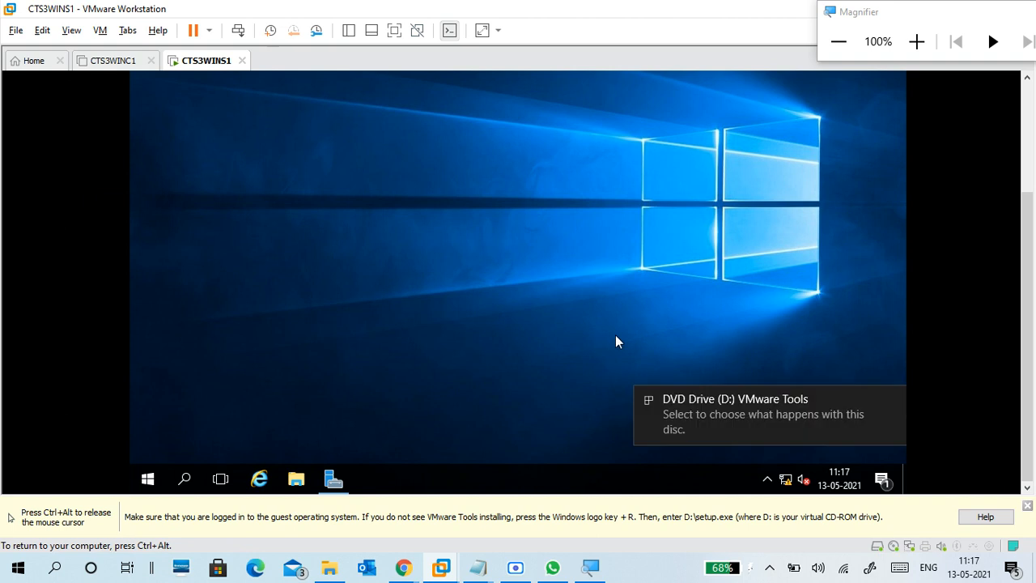
left_click(744, 424)
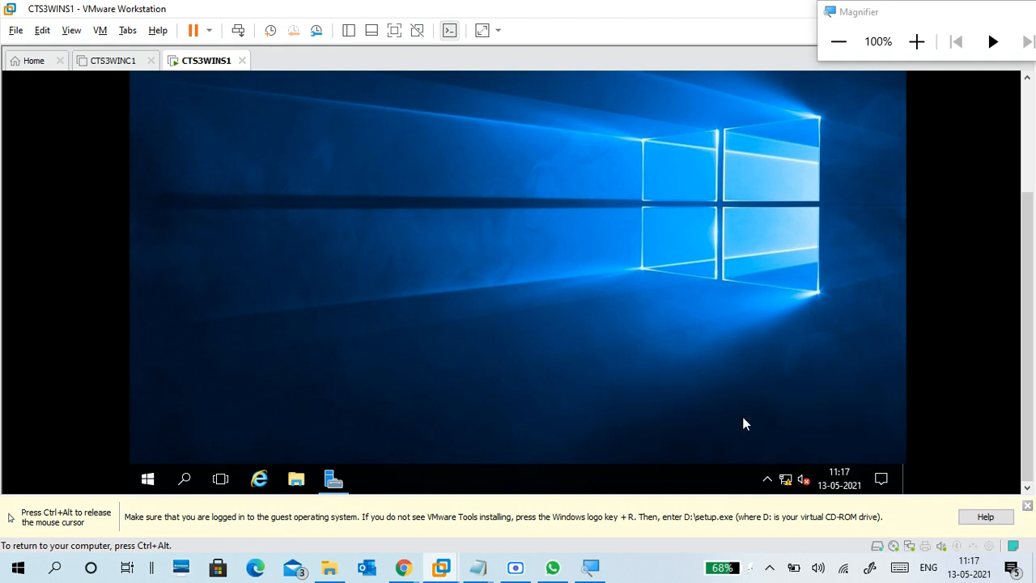
Step: Run setup64.exe from AutoPlay to start VMware Tools setup
key("ctrl+alt")
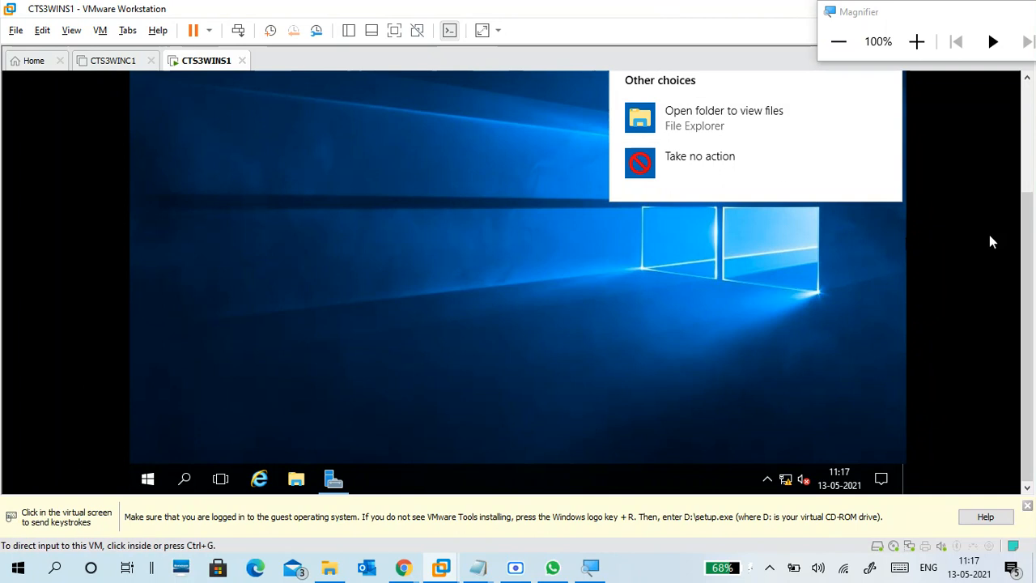
left_click_drag(1029, 231, 1029, 115)
left_click(843, 224)
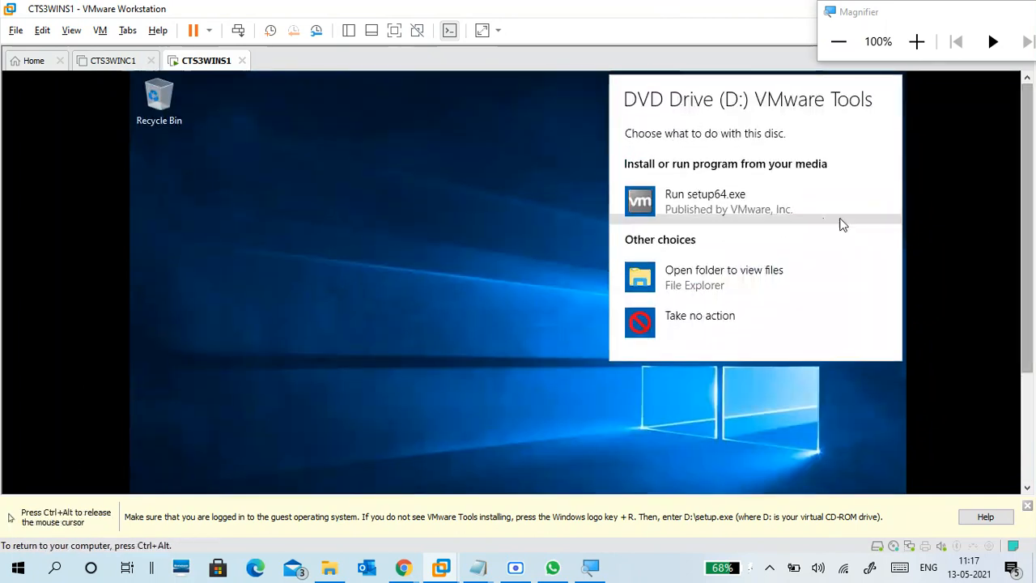
left_click(723, 206)
key("ctrl+alt")
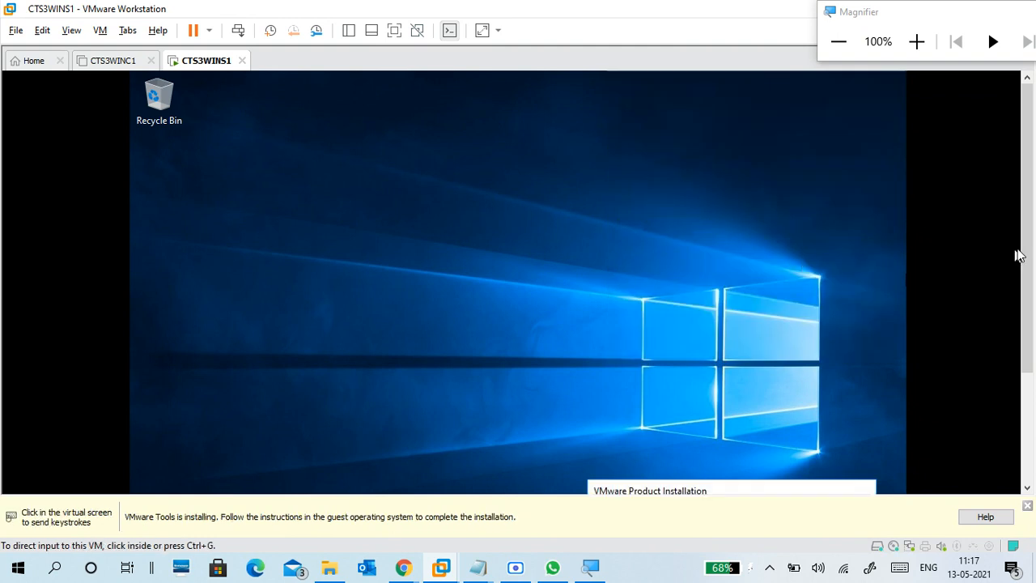
scroll(929, 351, "down", 4)
left_click(409, 374)
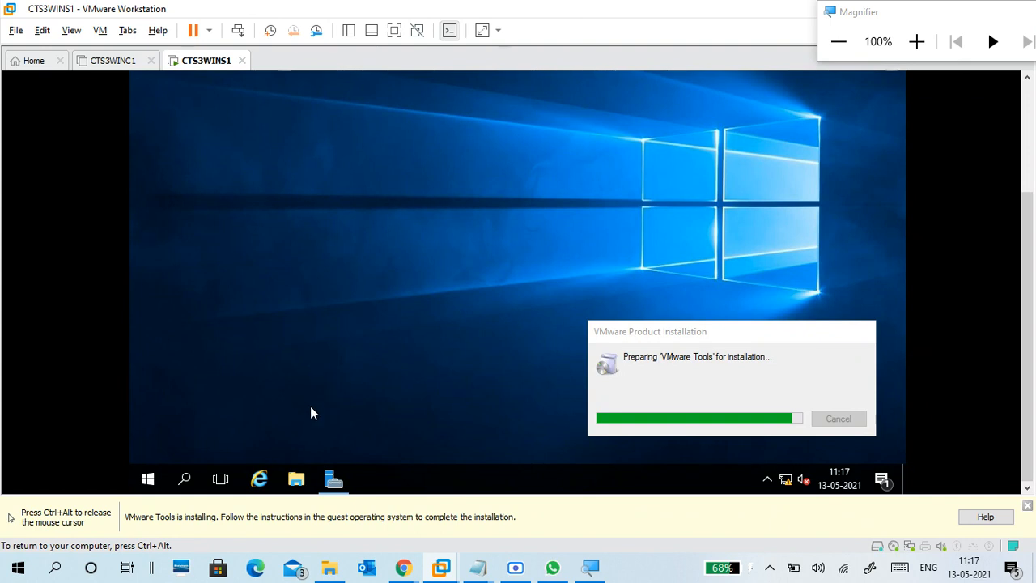
Step: Open File Explorer in the guest, dismiss the installing notice, and go to This PC
left_click(296, 479)
key("ctrl+alt")
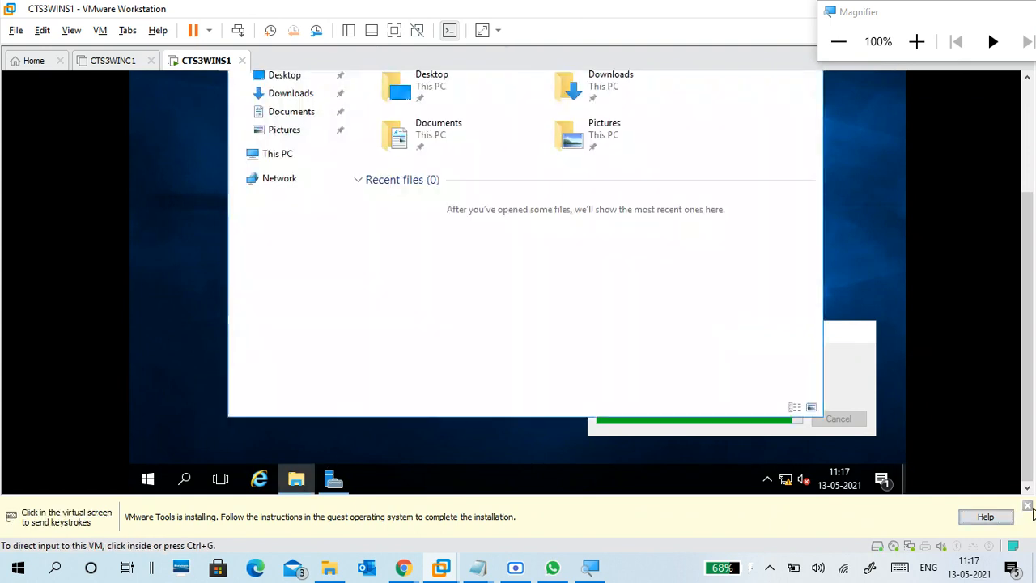
left_click(1027, 507)
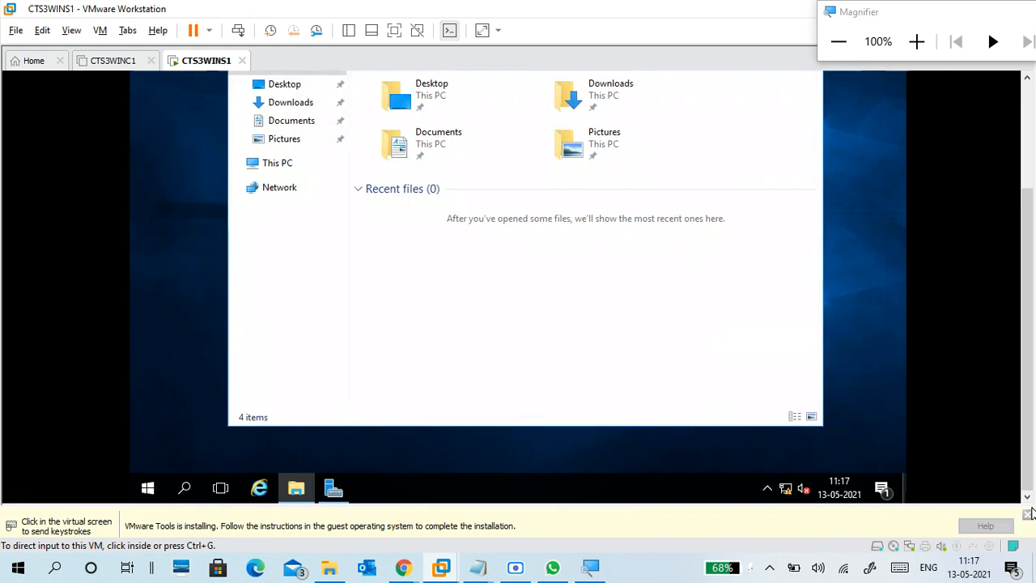
left_click(520, 324)
left_click(278, 197)
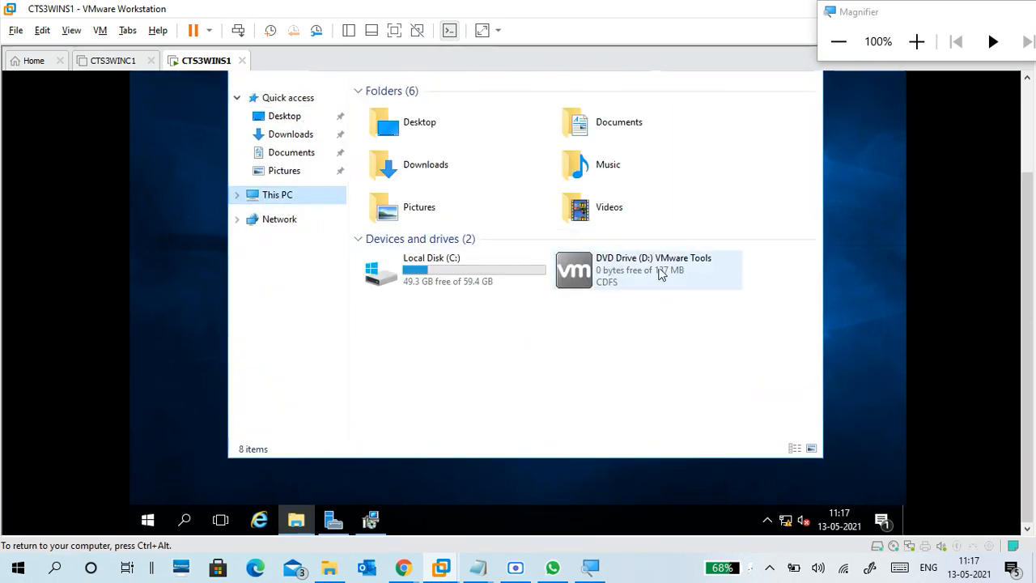
left_click(101, 31)
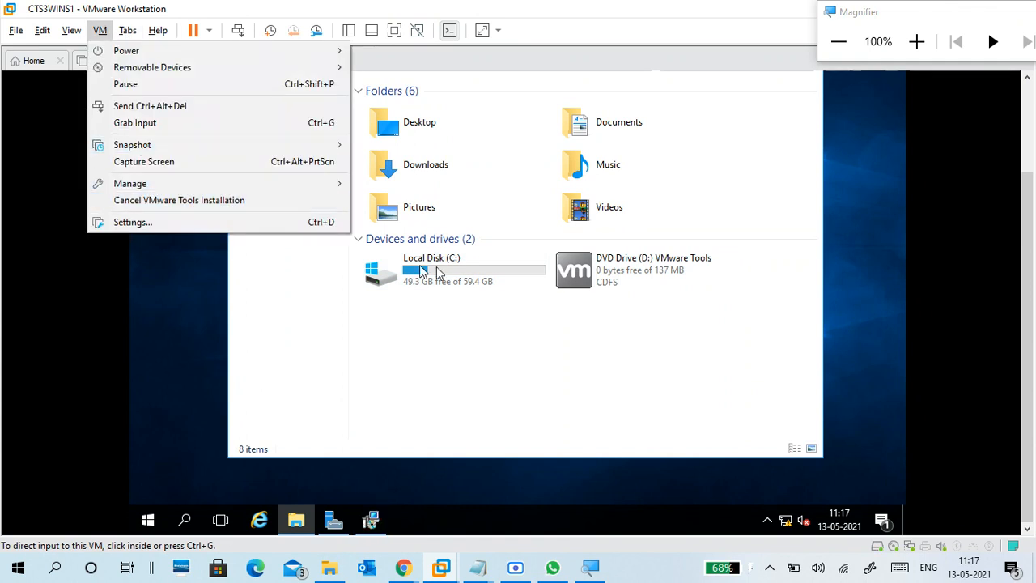
left_click(658, 343)
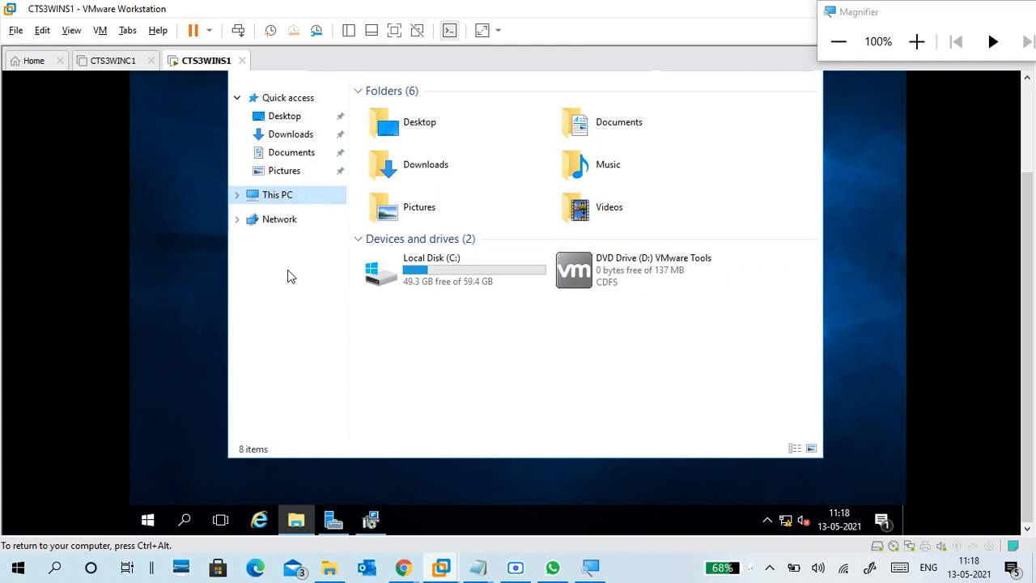
Step: Open DVD Drive (D:) VMware Tools, select setup64, and advance the wizard with Next
left_click(239, 199)
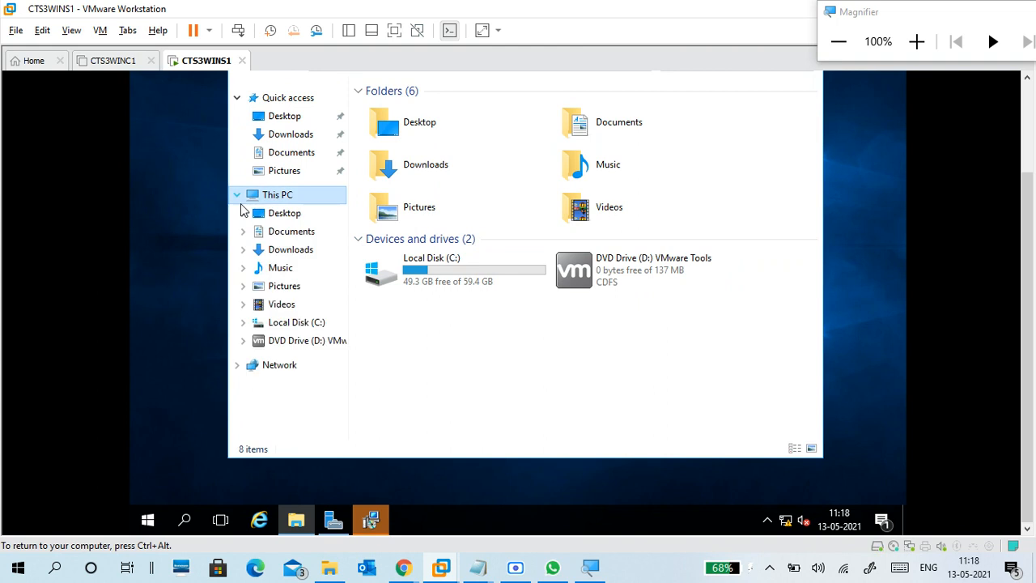
left_click(279, 342)
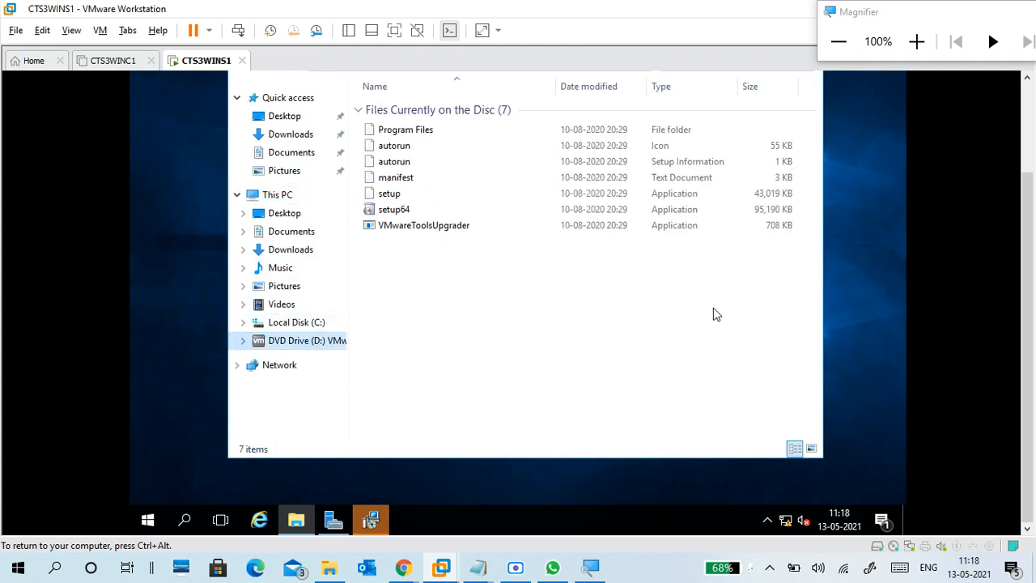
left_click(415, 211)
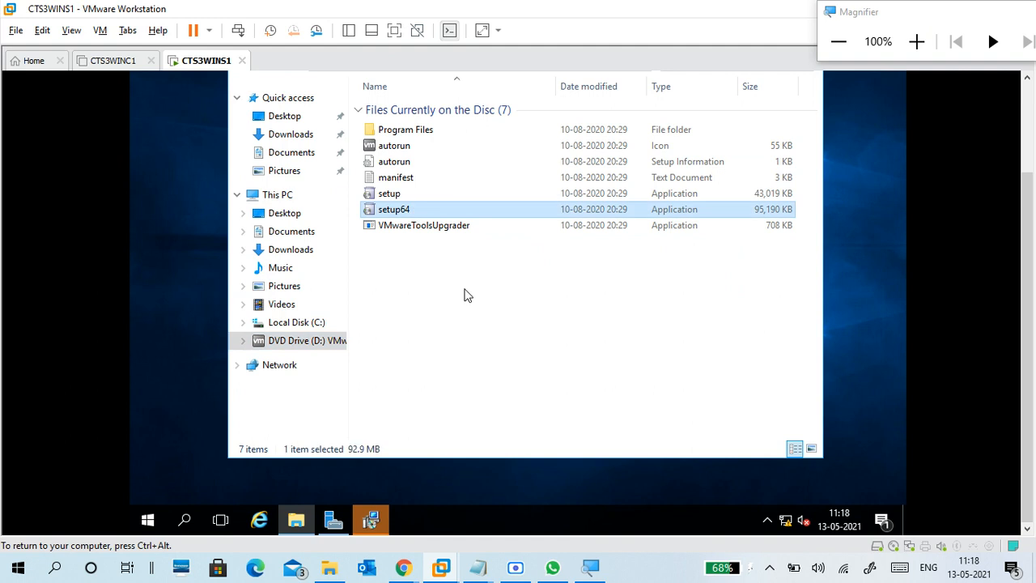
left_click(372, 522)
left_click(597, 353)
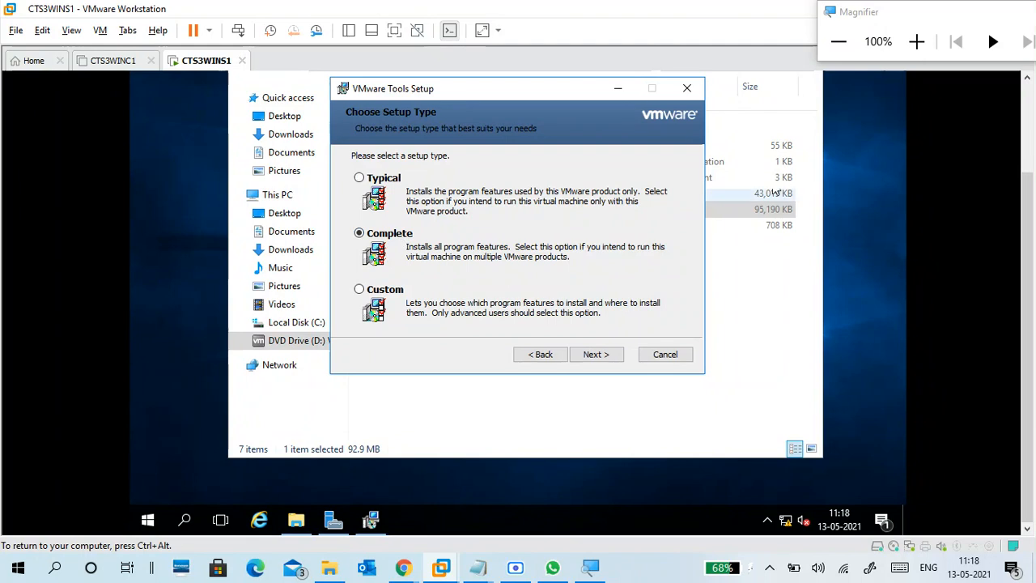
Step: Choose the Complete setup type and start the VMware Tools installation
left_click(917, 42)
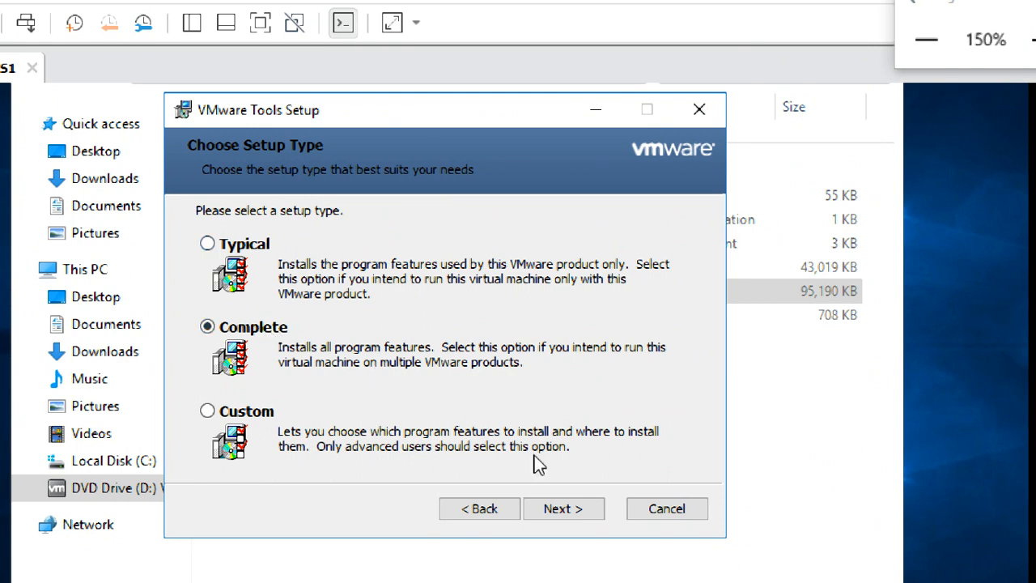
left_click(590, 513)
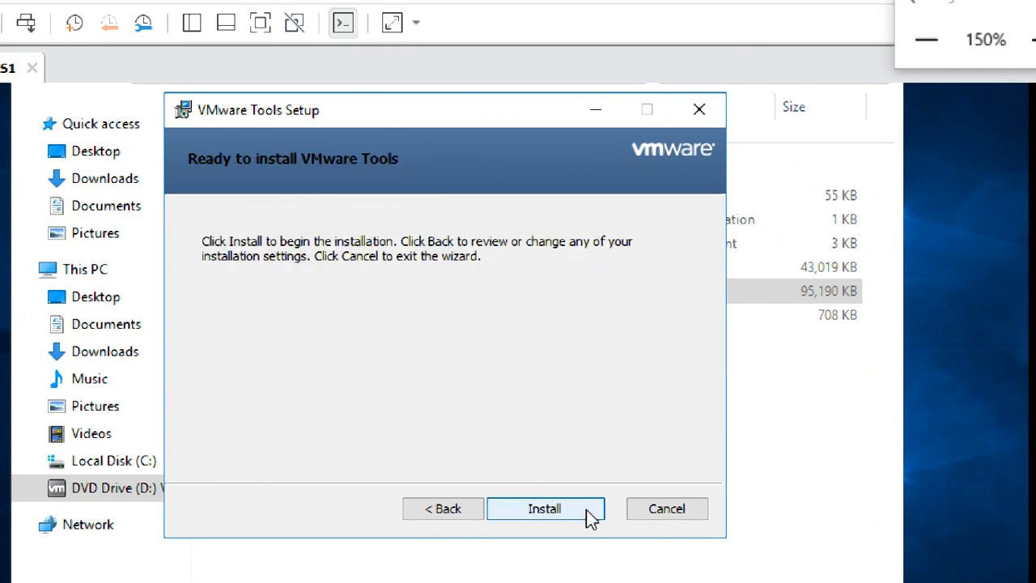
left_click(446, 511)
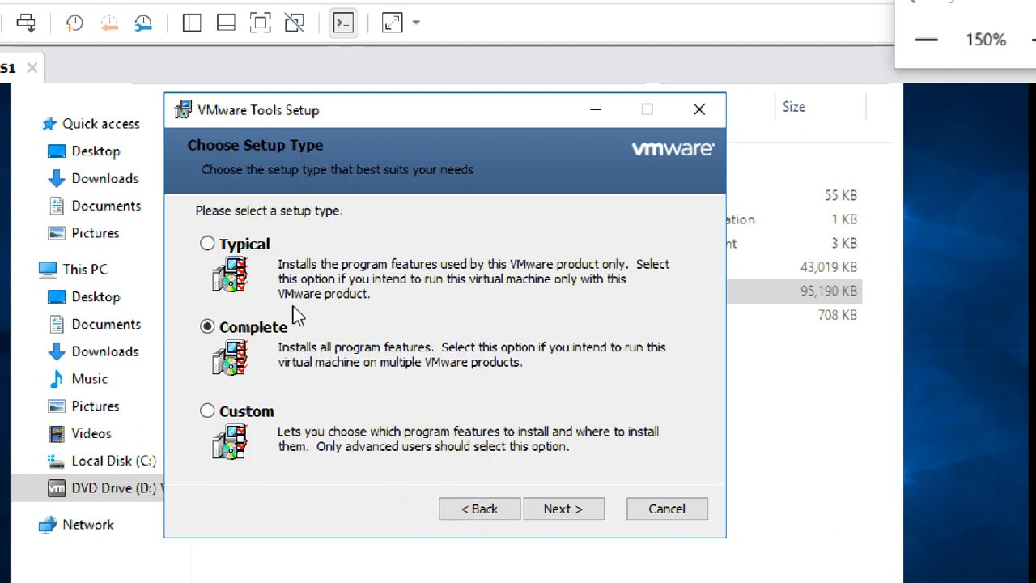
left_click(555, 510)
left_click(569, 509)
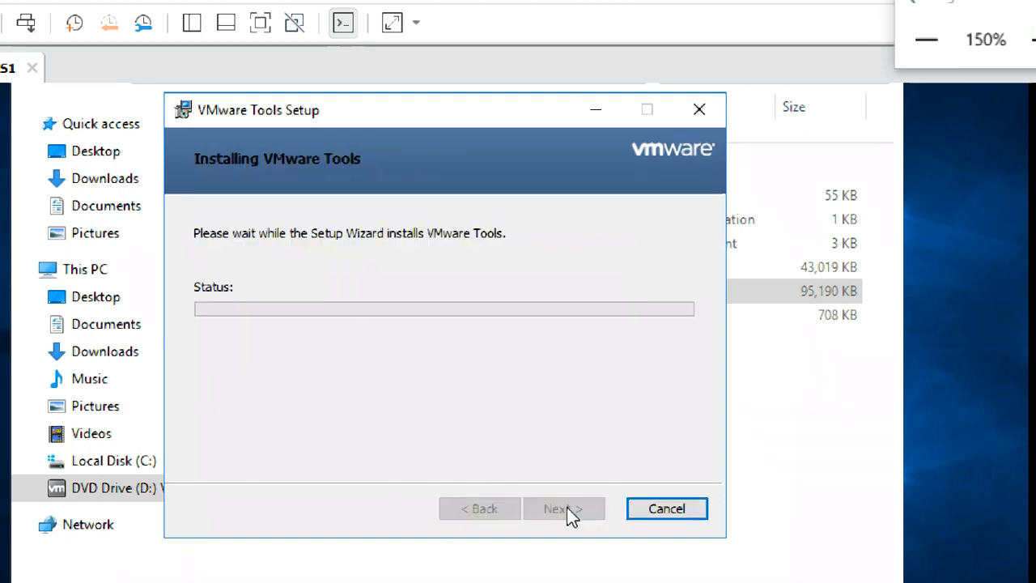
left_click(943, 42)
left_click(945, 42)
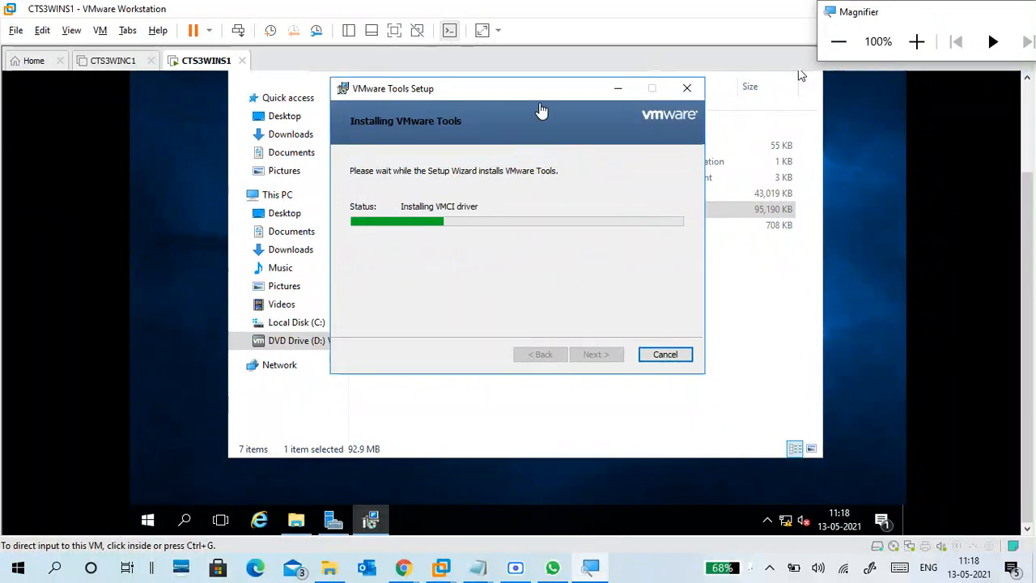
Step: Close File Explorer and Server Manager in the guest while setup runs
left_click_drag(542, 95, 594, 151)
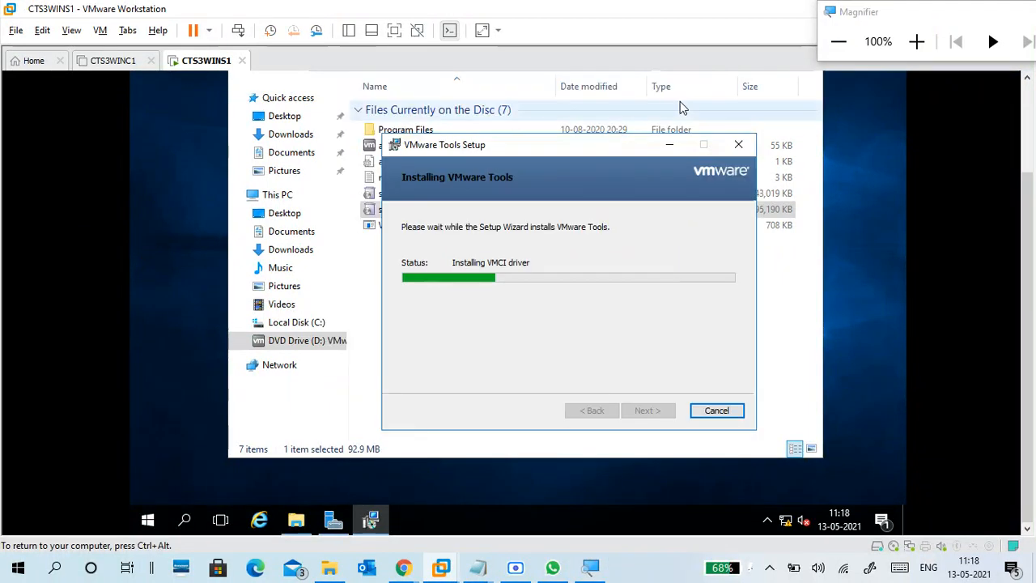
key("ctrl+alt")
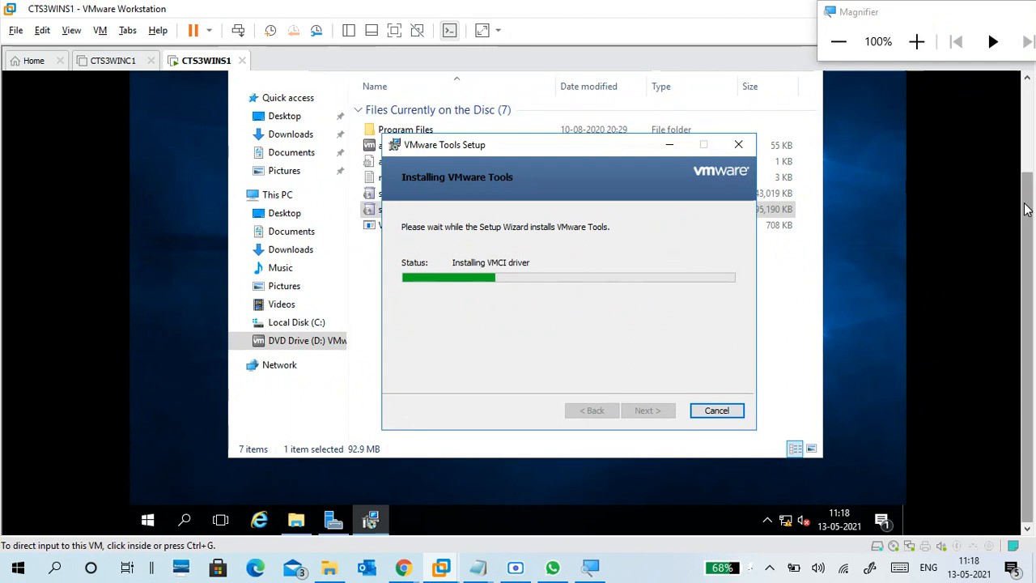
left_click_drag(1026, 204, 1025, 158)
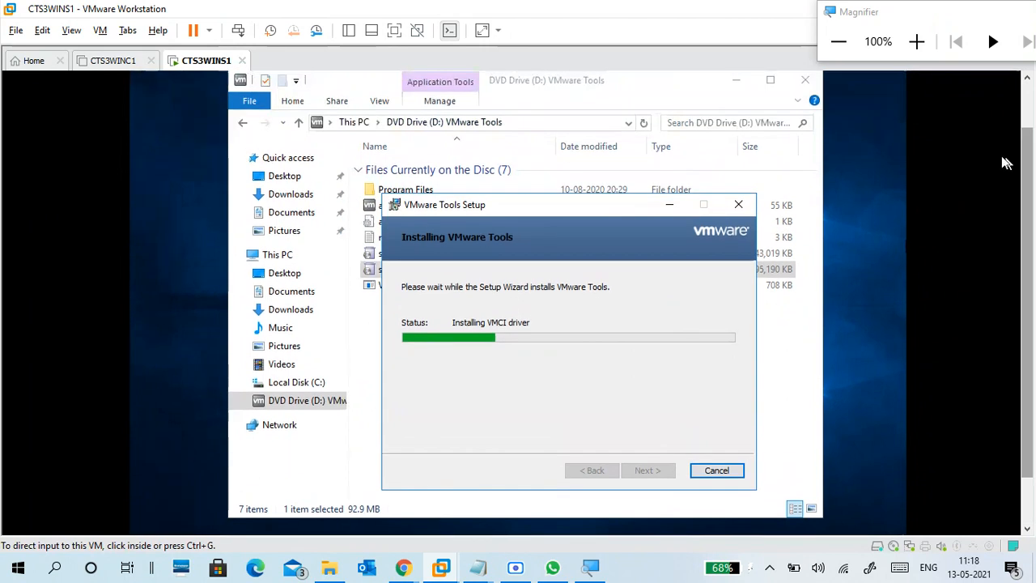
left_click(804, 83)
left_click_drag(1027, 193, 1035, 304)
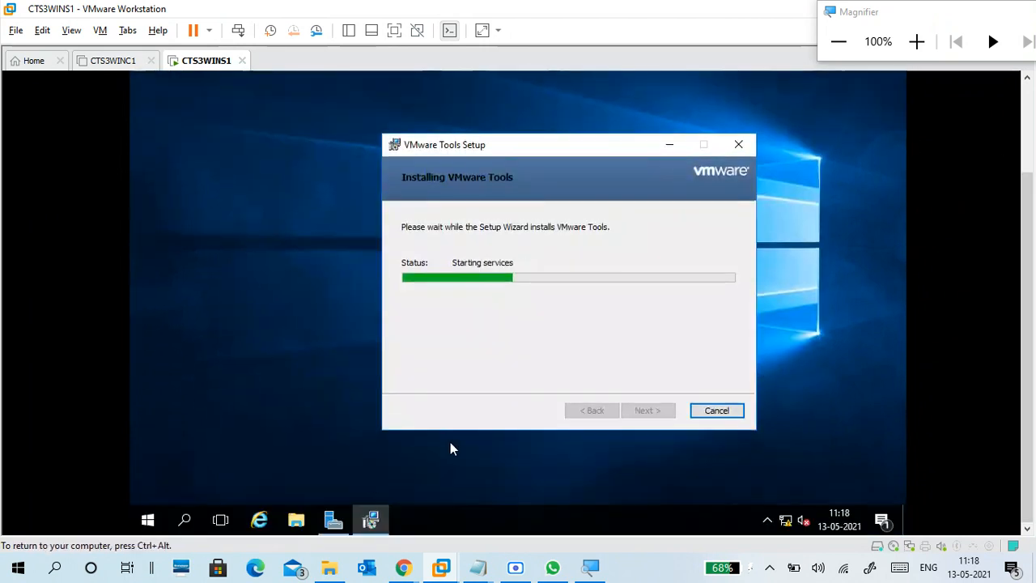
left_click(340, 518)
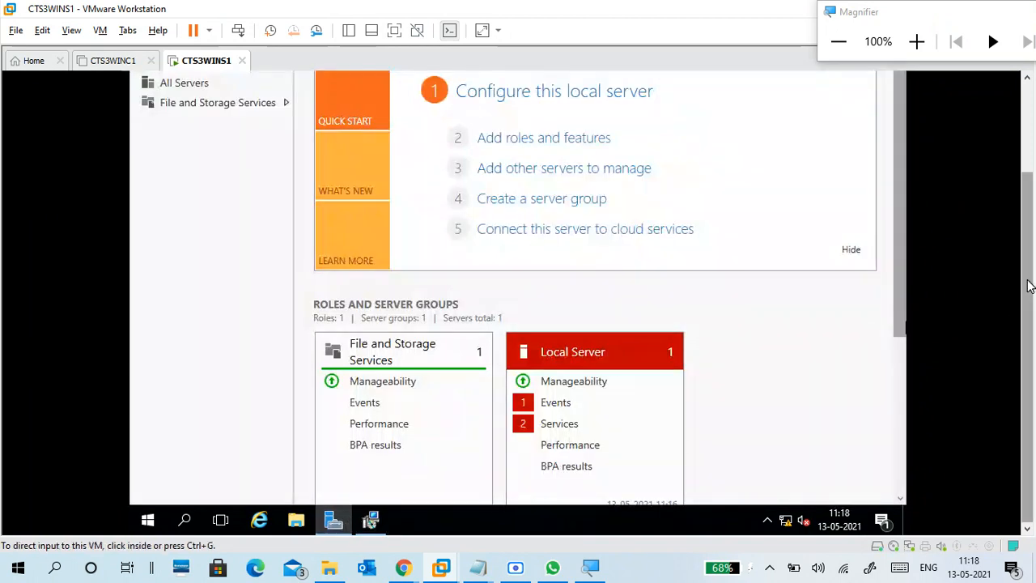
left_click_drag(1030, 286, 999, 157)
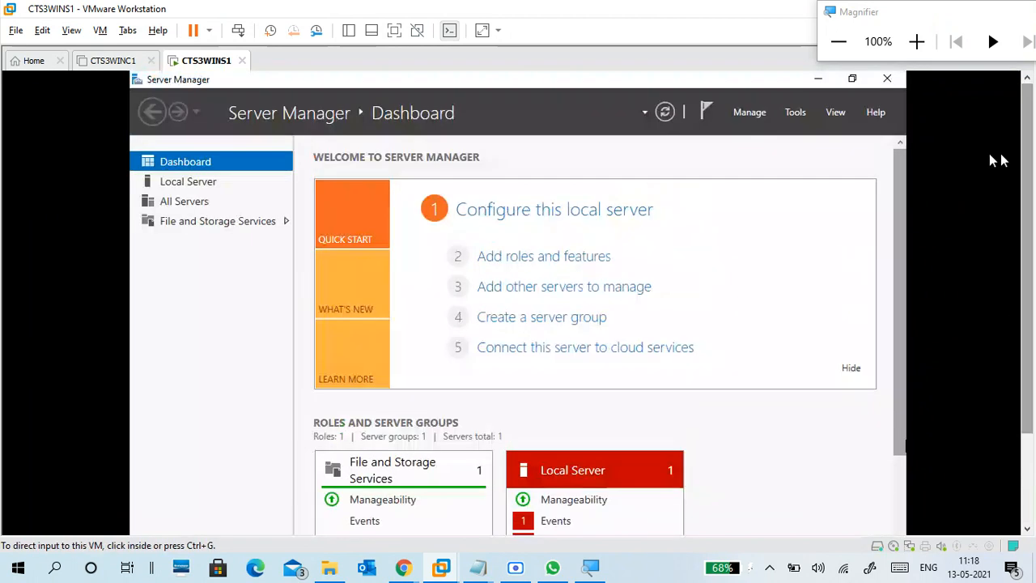
left_click(888, 80)
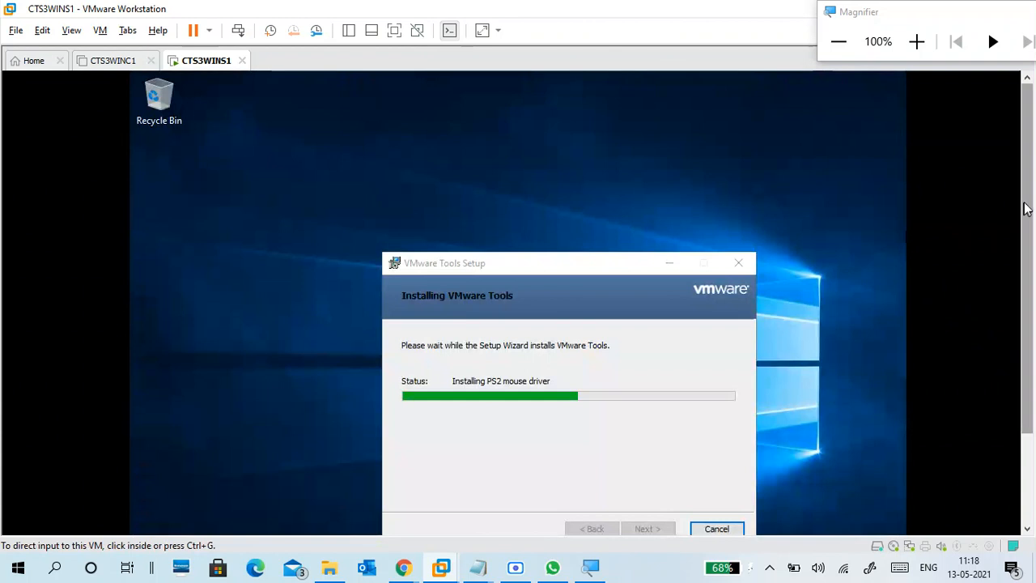
left_click_drag(1026, 208, 1033, 301)
left_click(522, 264)
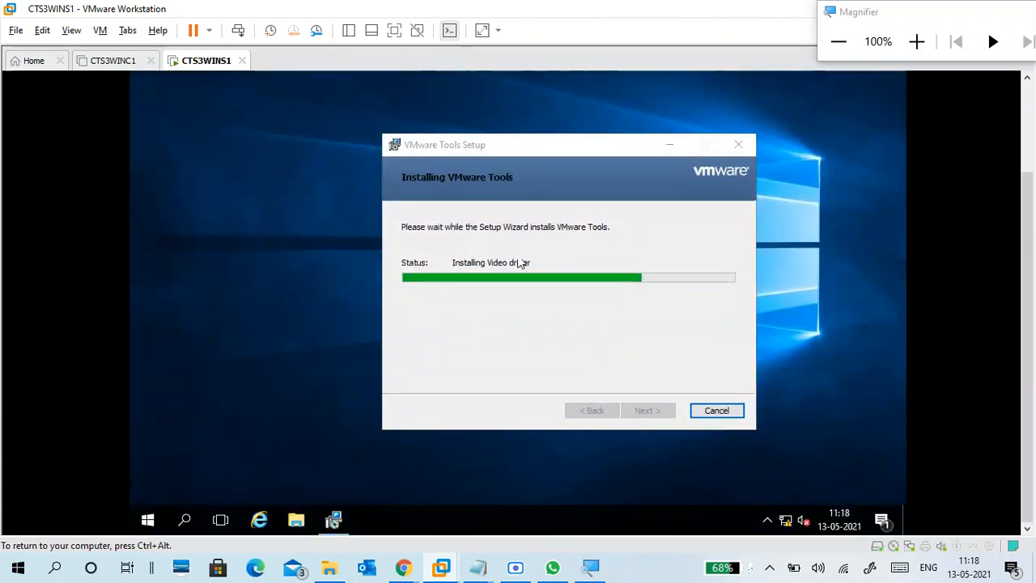
Step: Reposition the setup dialog as VMware Tools reaches its Completed page
left_click_drag(514, 151, 461, 126)
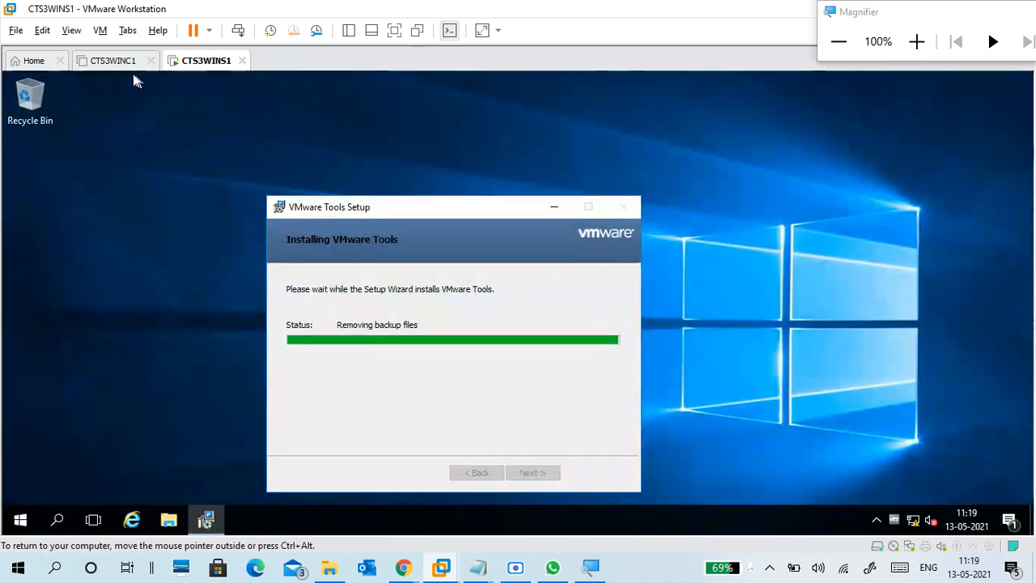
left_click(115, 61)
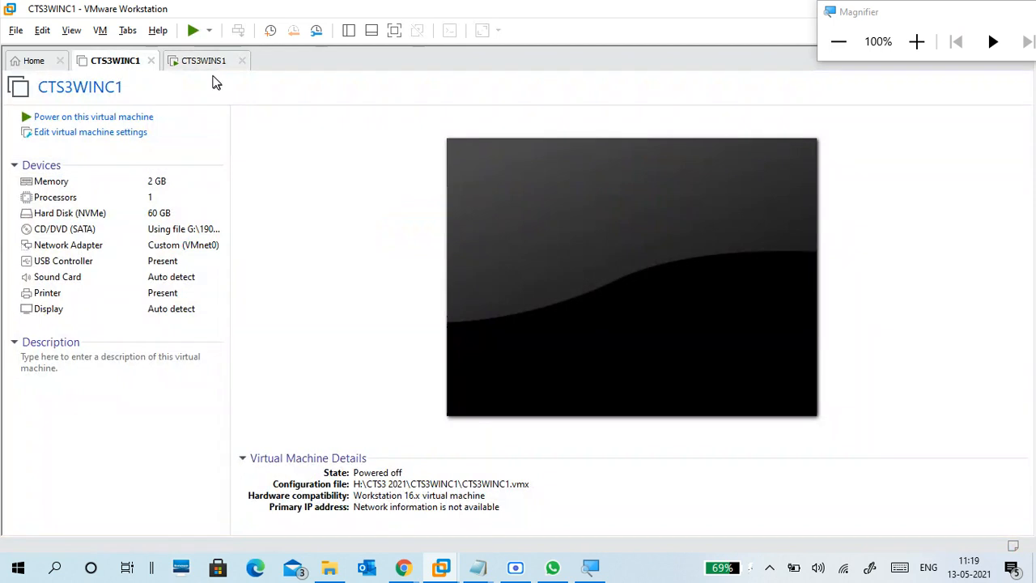
left_click(207, 60)
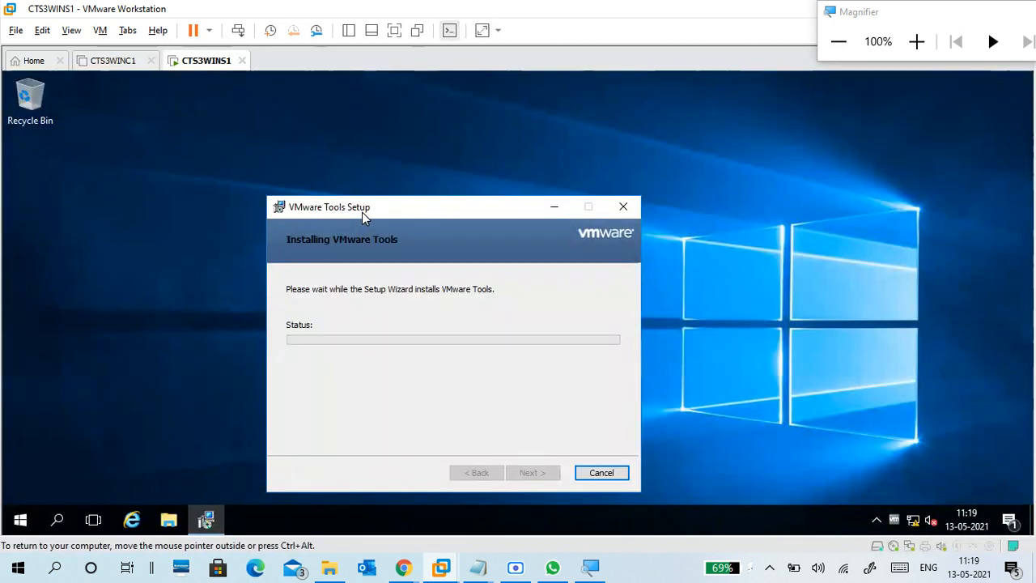
left_click_drag(361, 213, 471, 179)
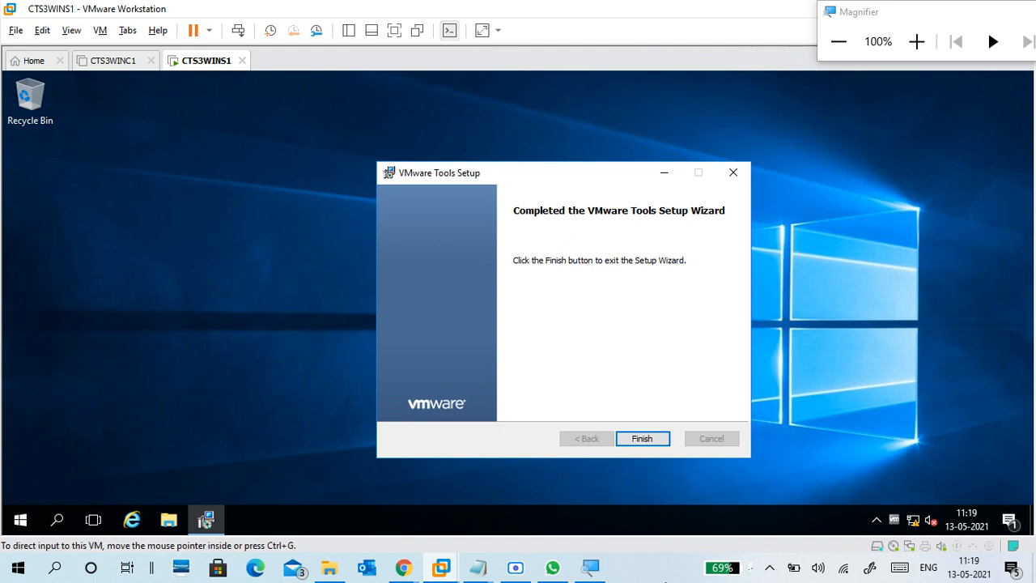
Step: Finish the VMware Tools wizard and decline the restart with No
left_click(916, 41)
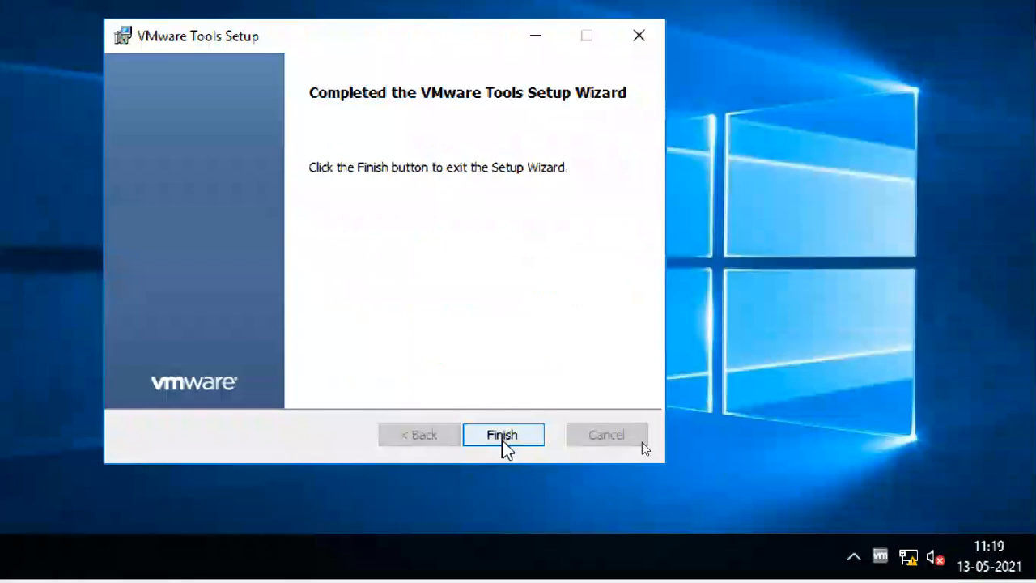
left_click(584, 516)
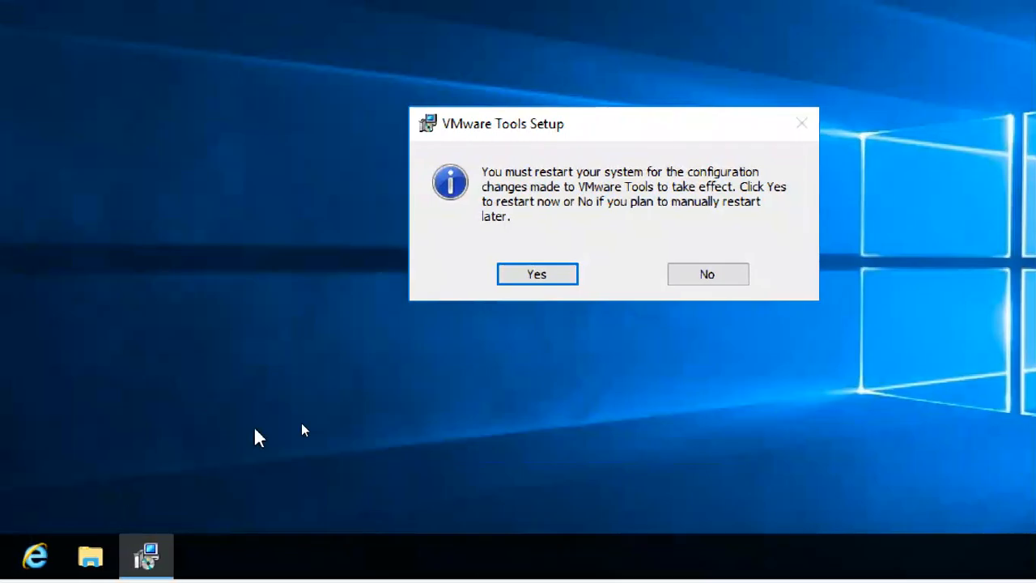
left_click(723, 277)
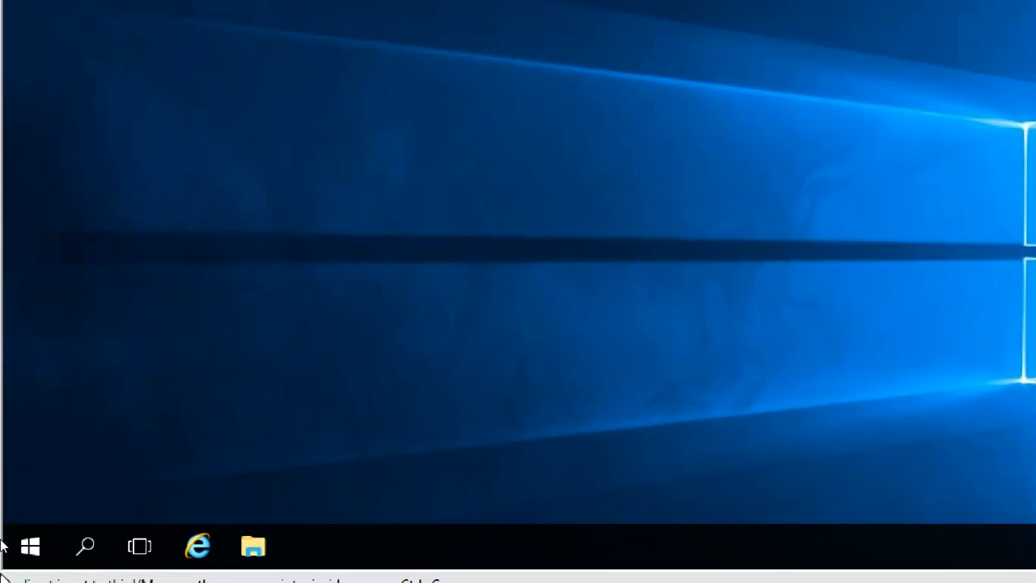
Step: Shut down the guest server via Start > Power > Shut down and Continue
left_click(28, 538)
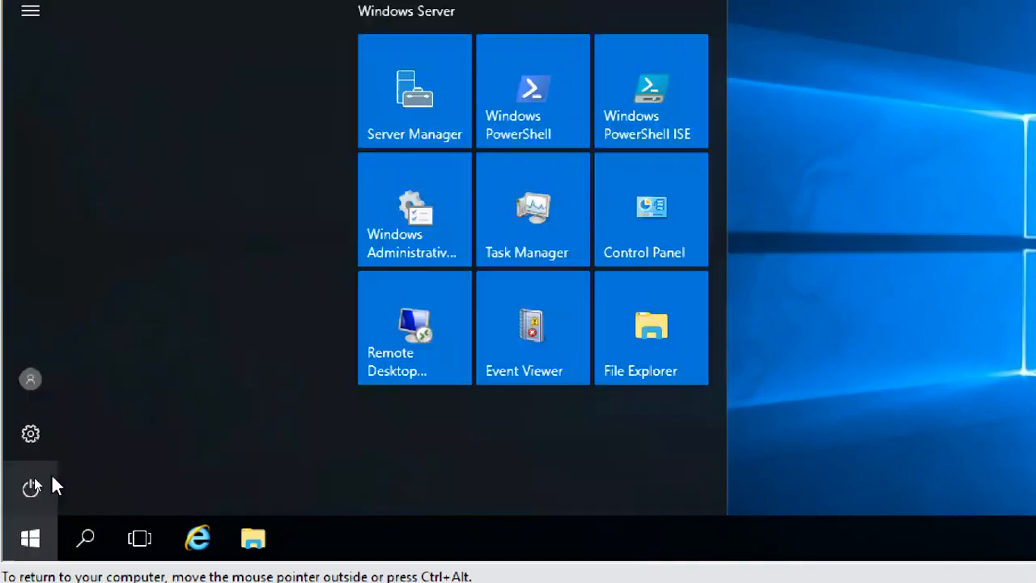
left_click(31, 488)
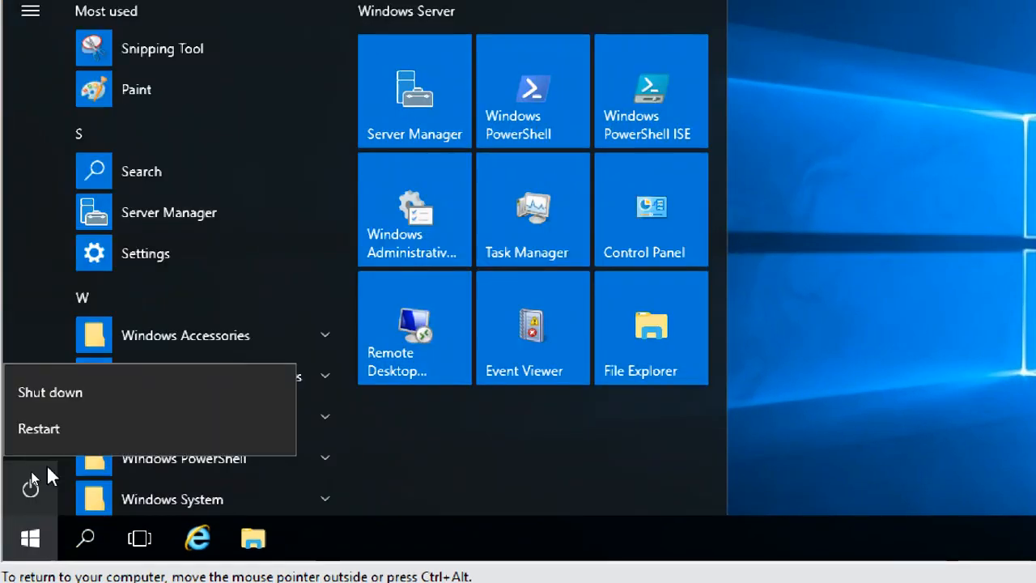
left_click(65, 390)
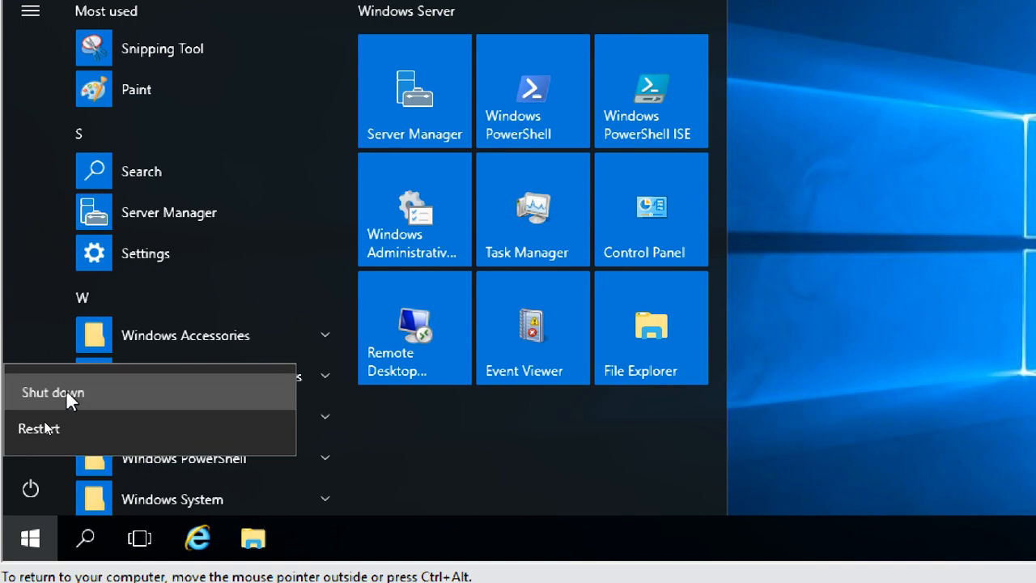
left_click(336, 424)
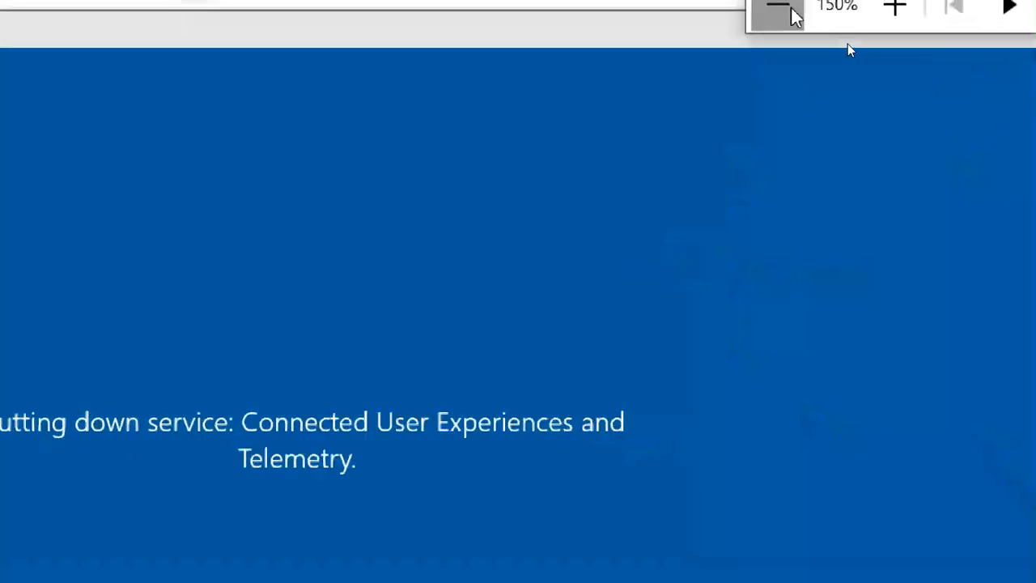
left_click(781, 7)
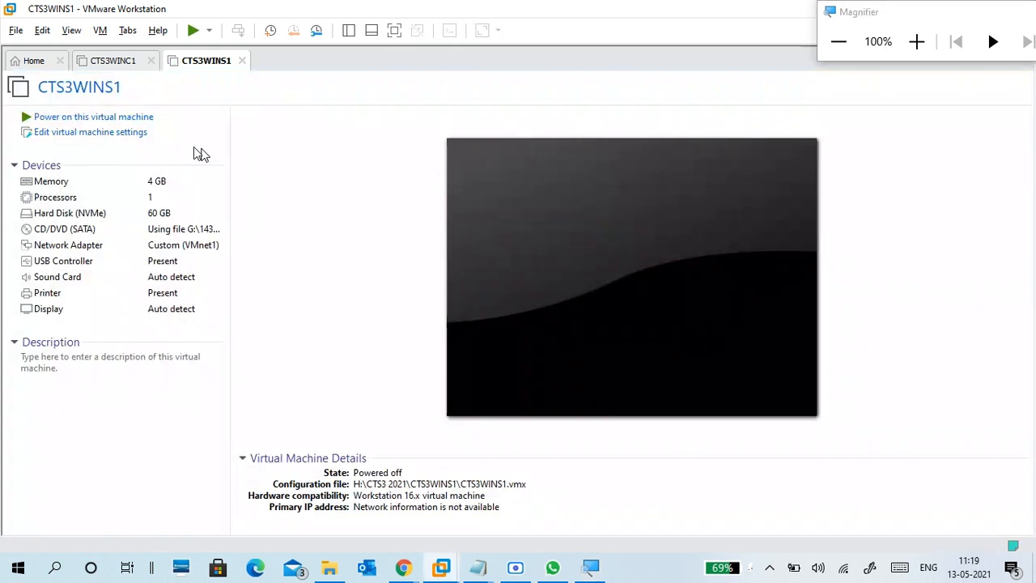
Step: Set CTS3WINS1's memory to 2048 MB (2 GB) in the VM settings
left_click(917, 42)
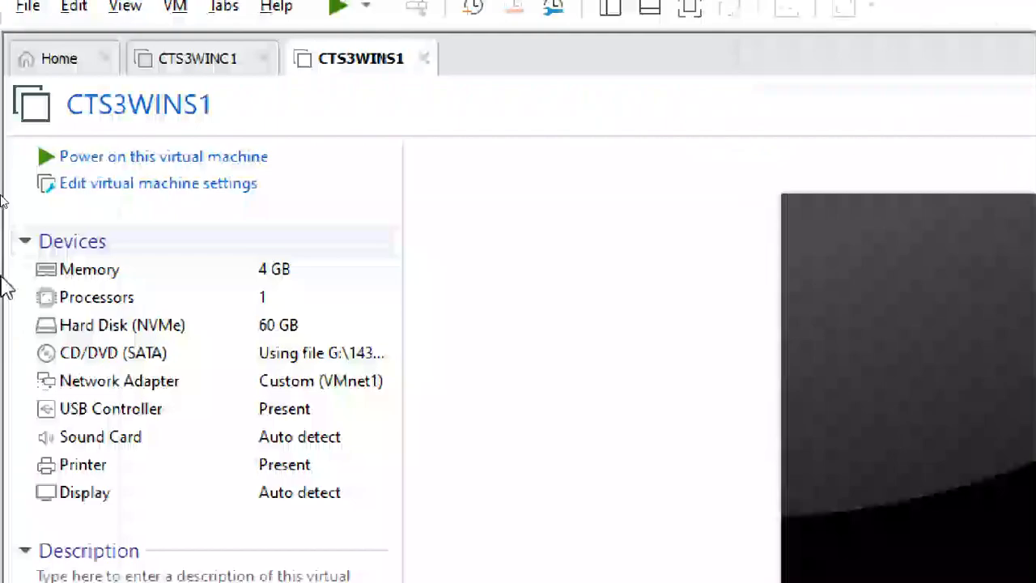
left_click(207, 186)
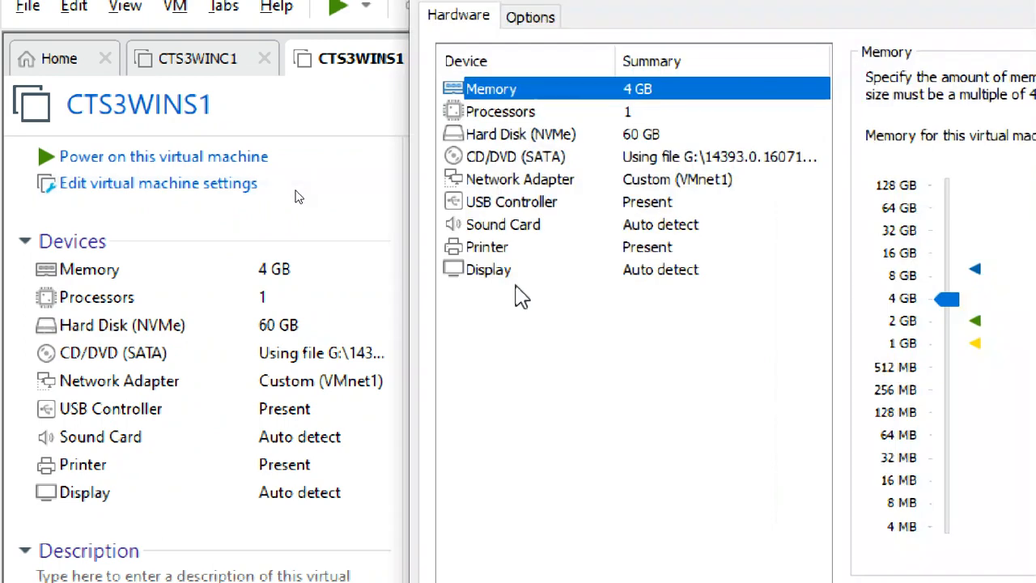
left_click(684, 343)
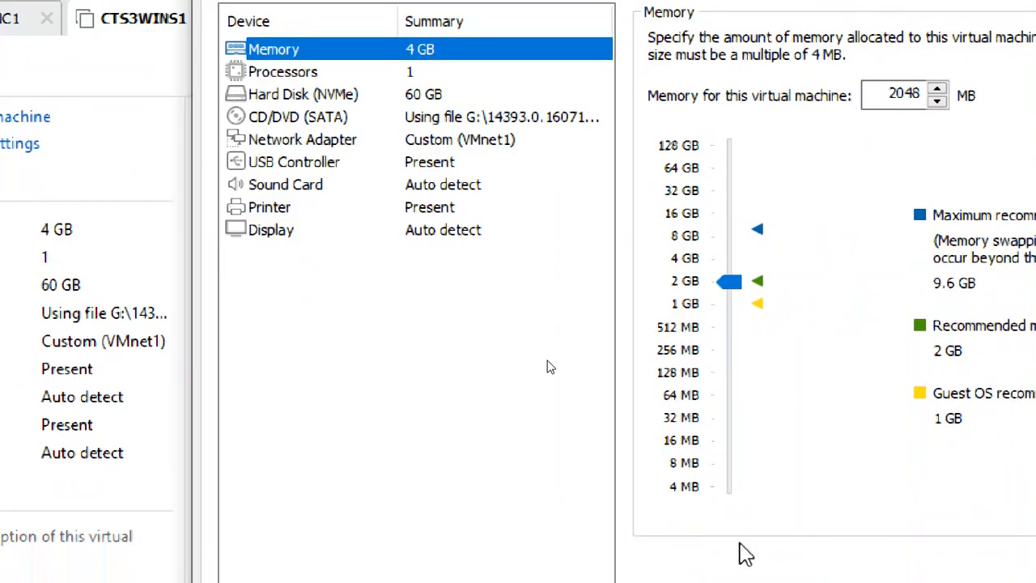
left_click(387, 74)
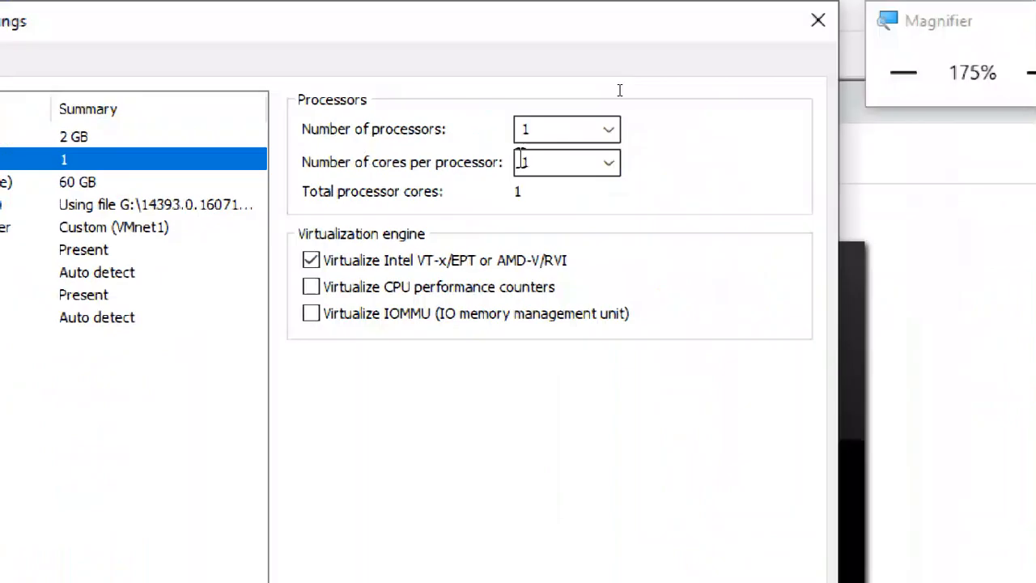
left_click(219, 137)
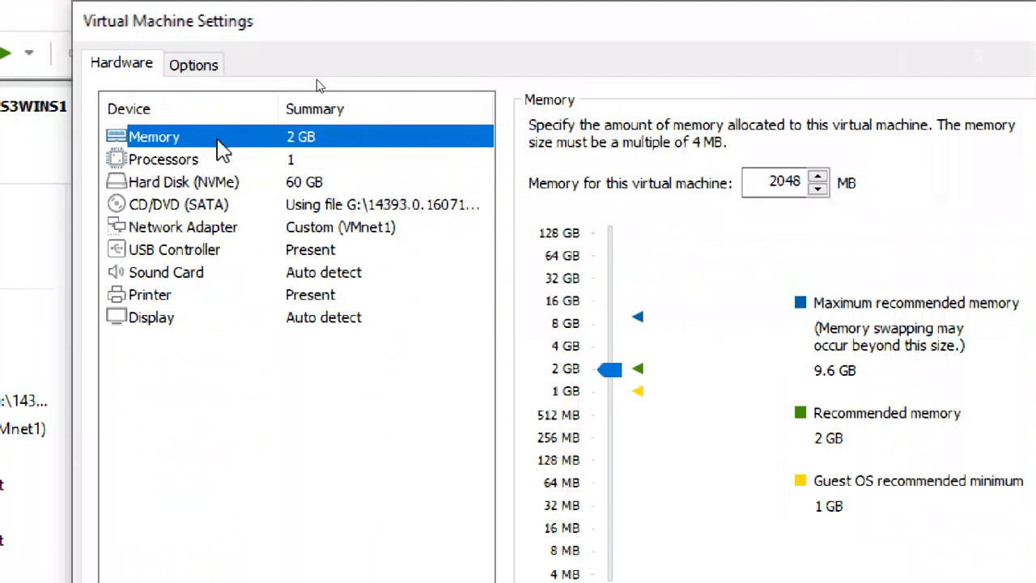
left_click(232, 162)
left_click(238, 140)
Step: Review the processor, hard disk, CD/DVD, network adapter and advanced option settings
left_click(283, 160)
left_click(293, 183)
left_click(302, 205)
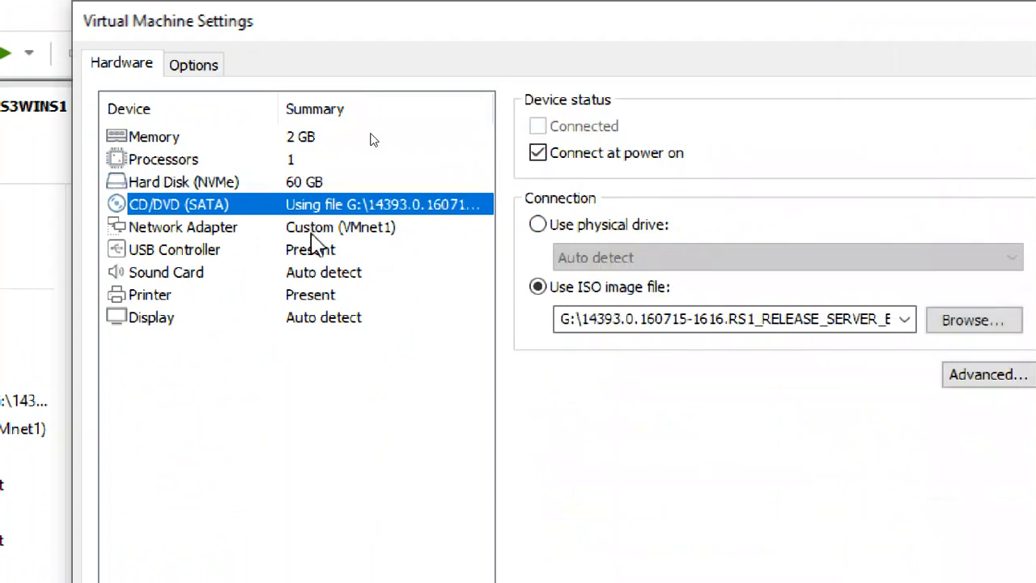
left_click(315, 227)
left_click(194, 64)
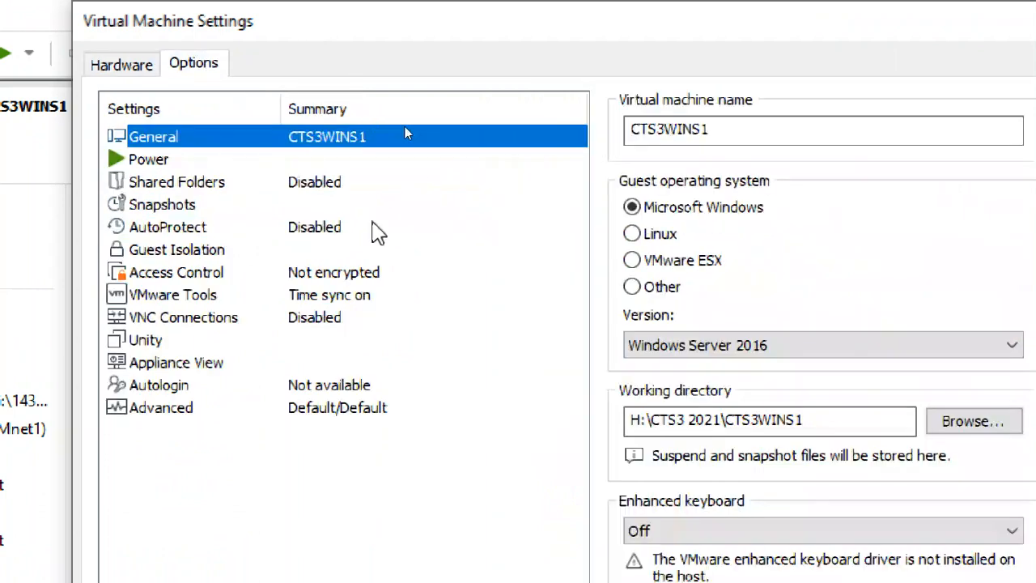
left_click(121, 65)
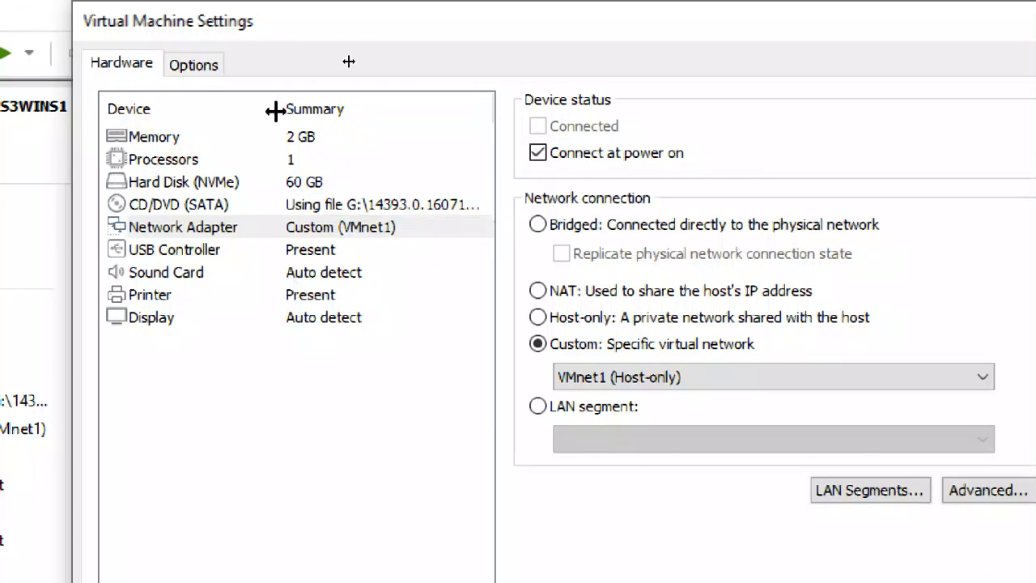
left_click(212, 65)
left_click(203, 413)
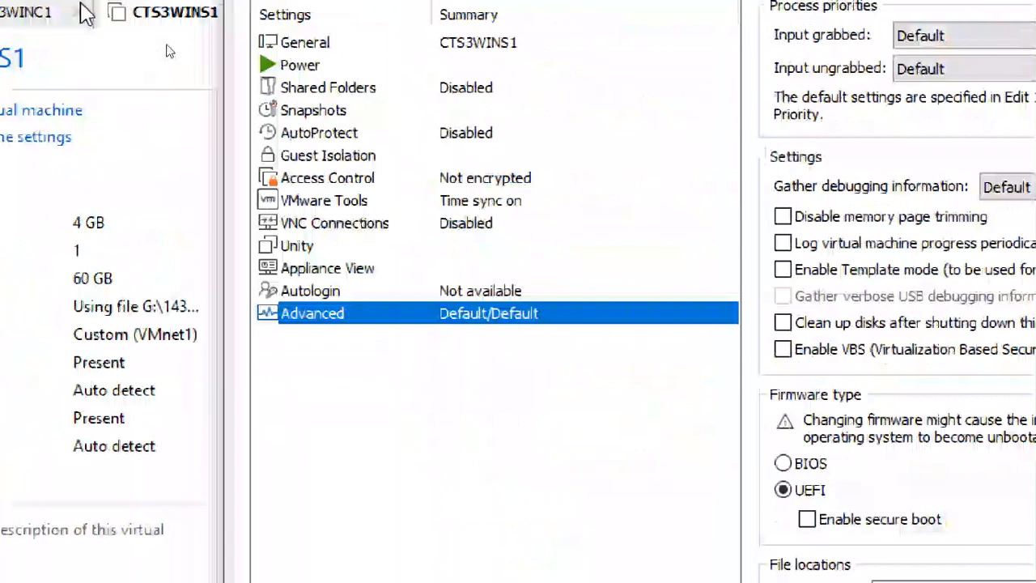
Step: Recheck the processor settings and save the VM settings with OK
left_click(267, 63)
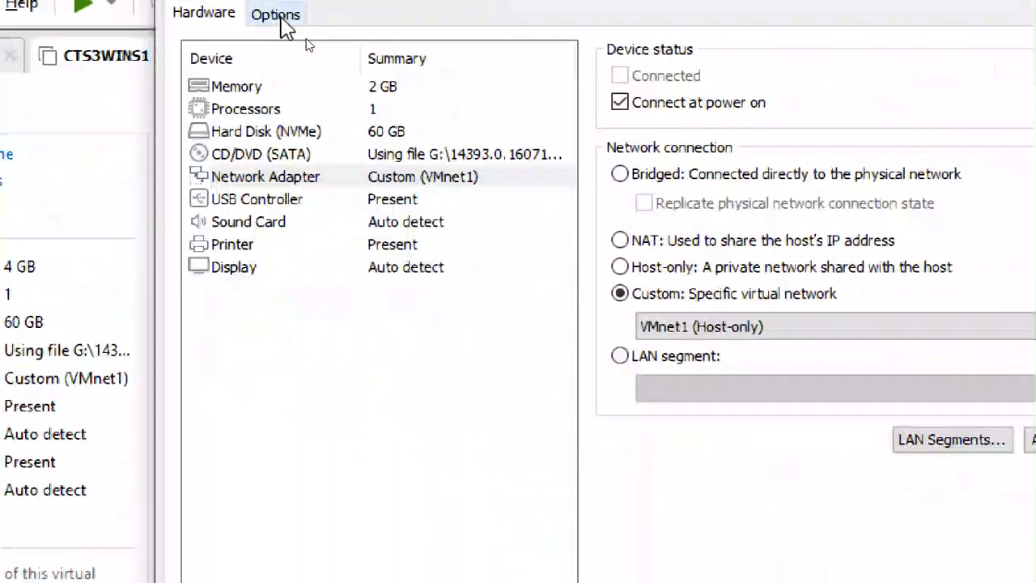
left_click(279, 10)
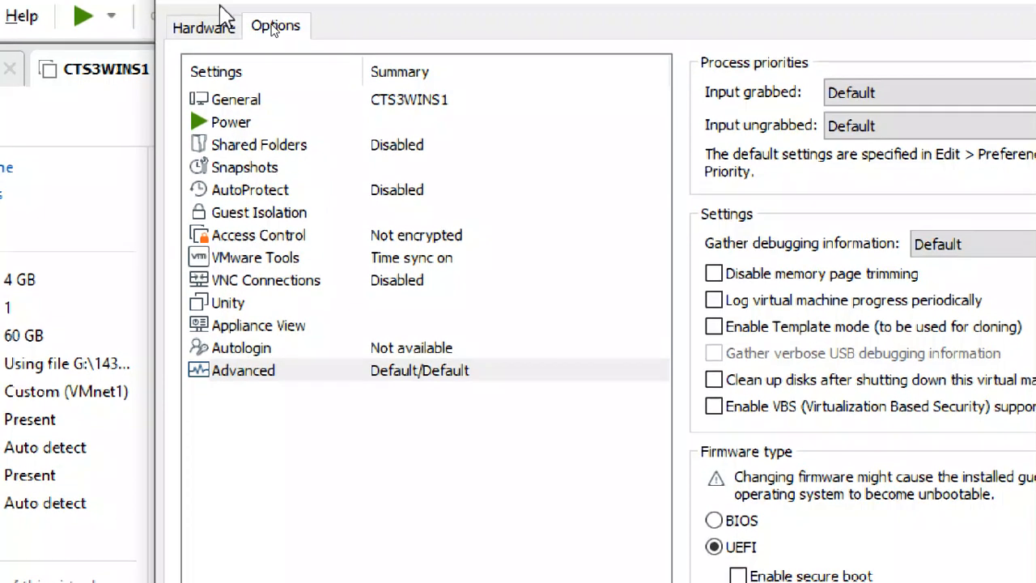
left_click(212, 32)
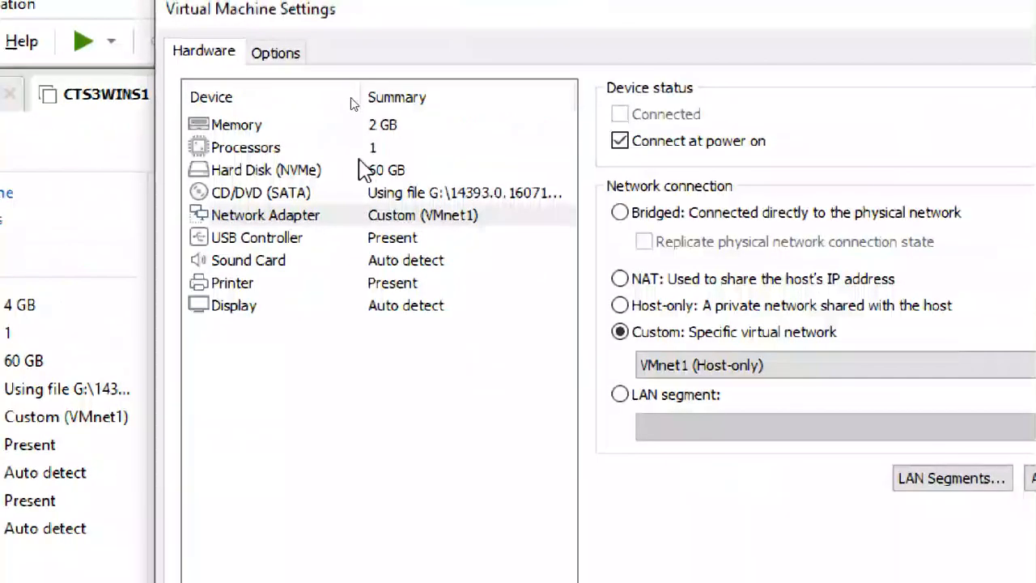
left_click(363, 148)
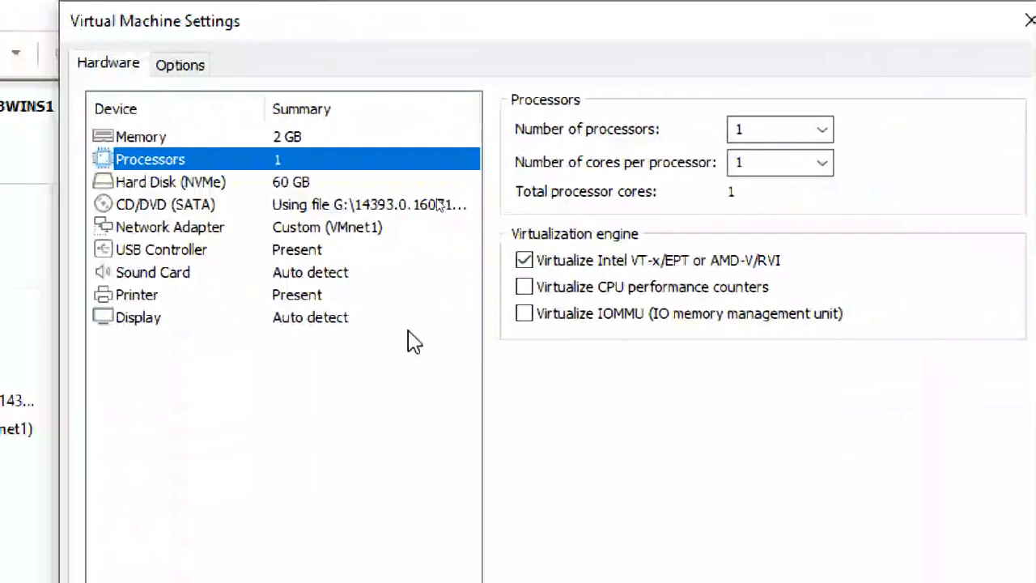
left_click(775, 515)
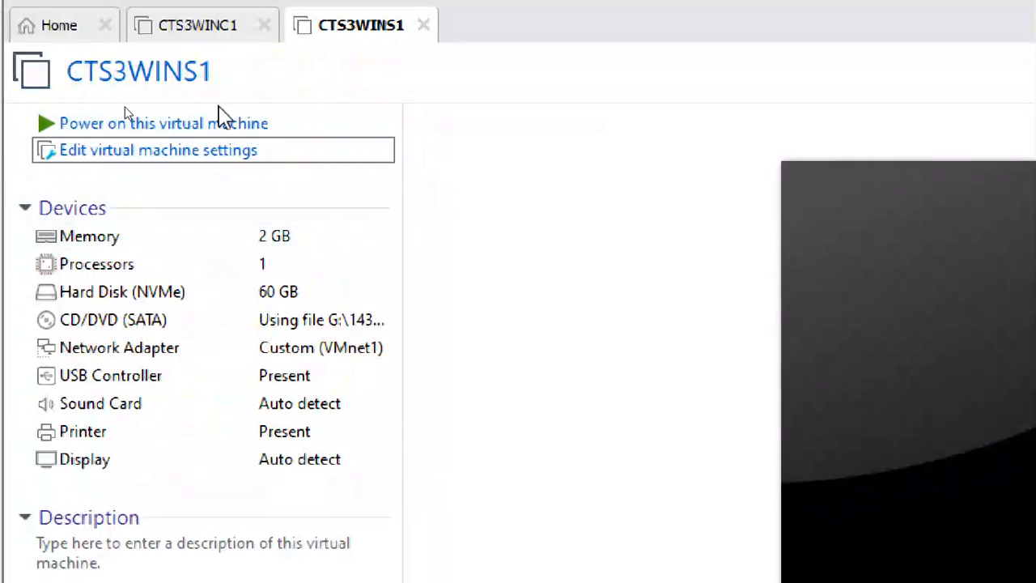
Step: Power on CTS3WINS1 and dismiss the virtual printing warning balloon
left_click(231, 126)
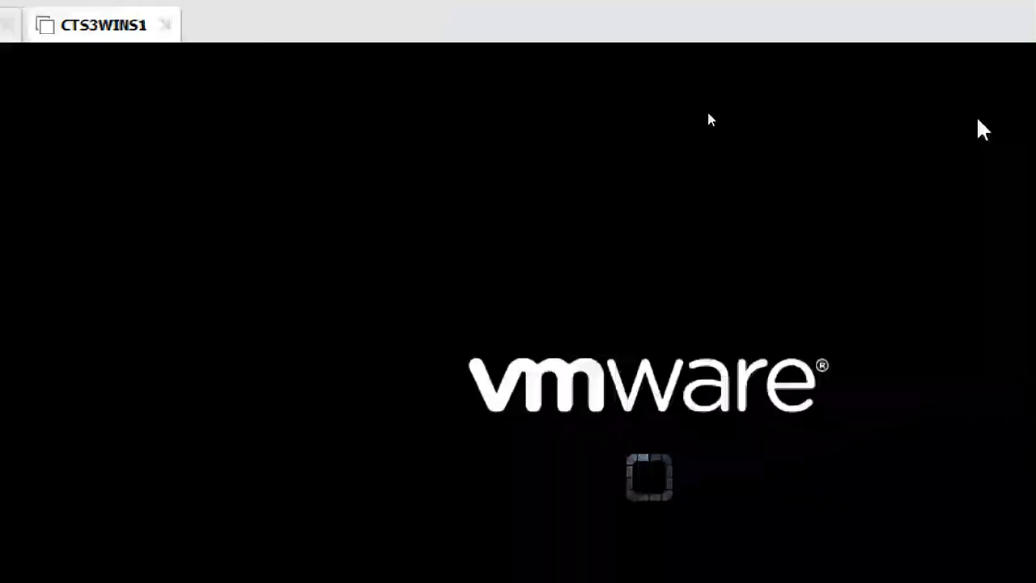
left_click(1000, 61)
left_click(1001, 61)
left_click(1001, 61)
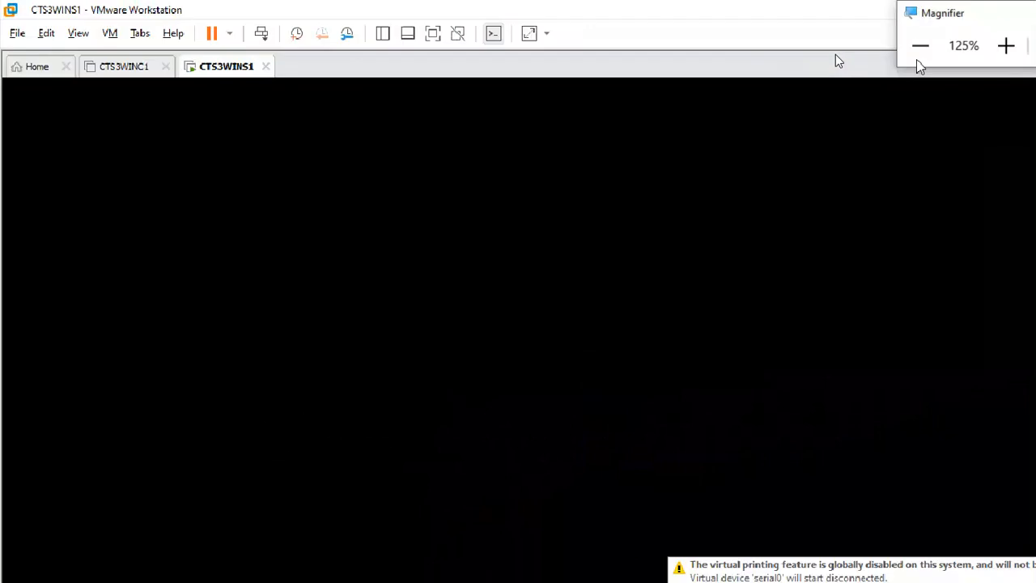
left_click(1023, 515)
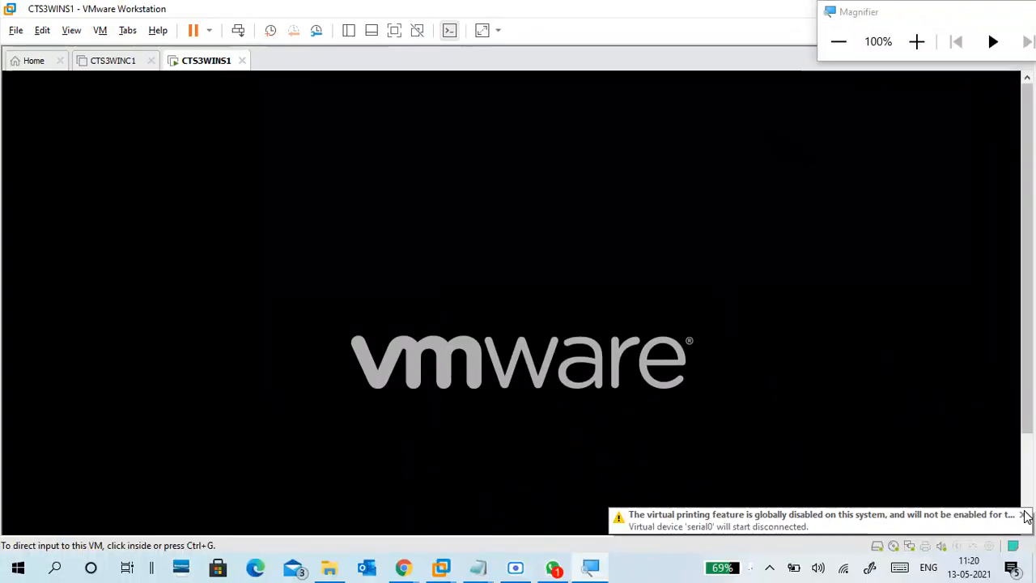
left_click_drag(1028, 420, 1029, 453)
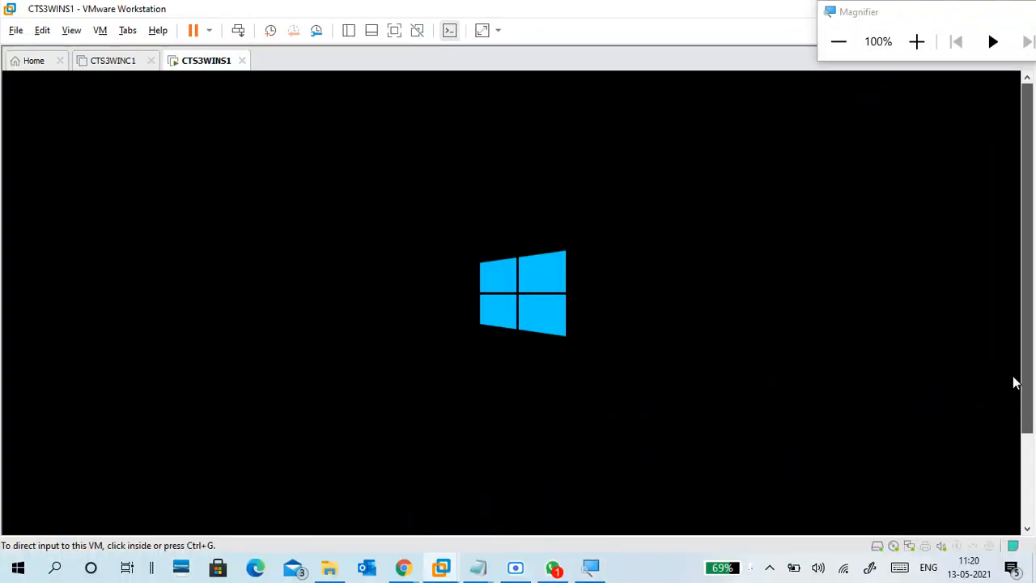